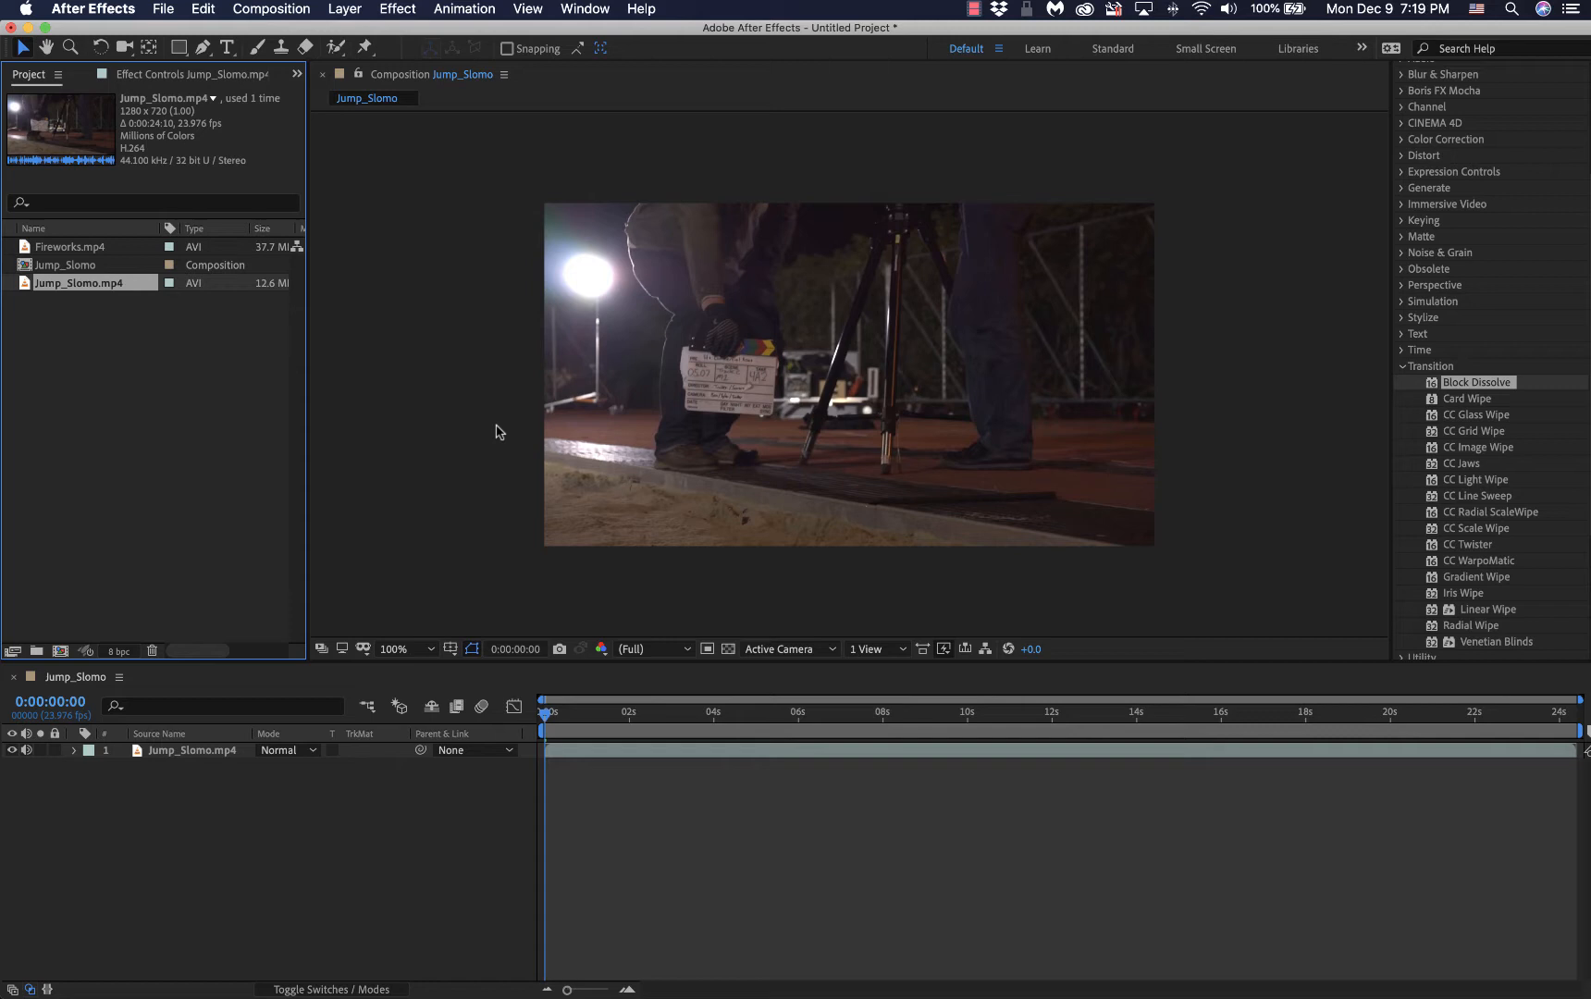
Step: Create a royal blue 1280 x 720 px solid layer above the Jump_Slomo.mp4 clip in the composition
{"action": "left_click", "coordinate": [344, 9]}
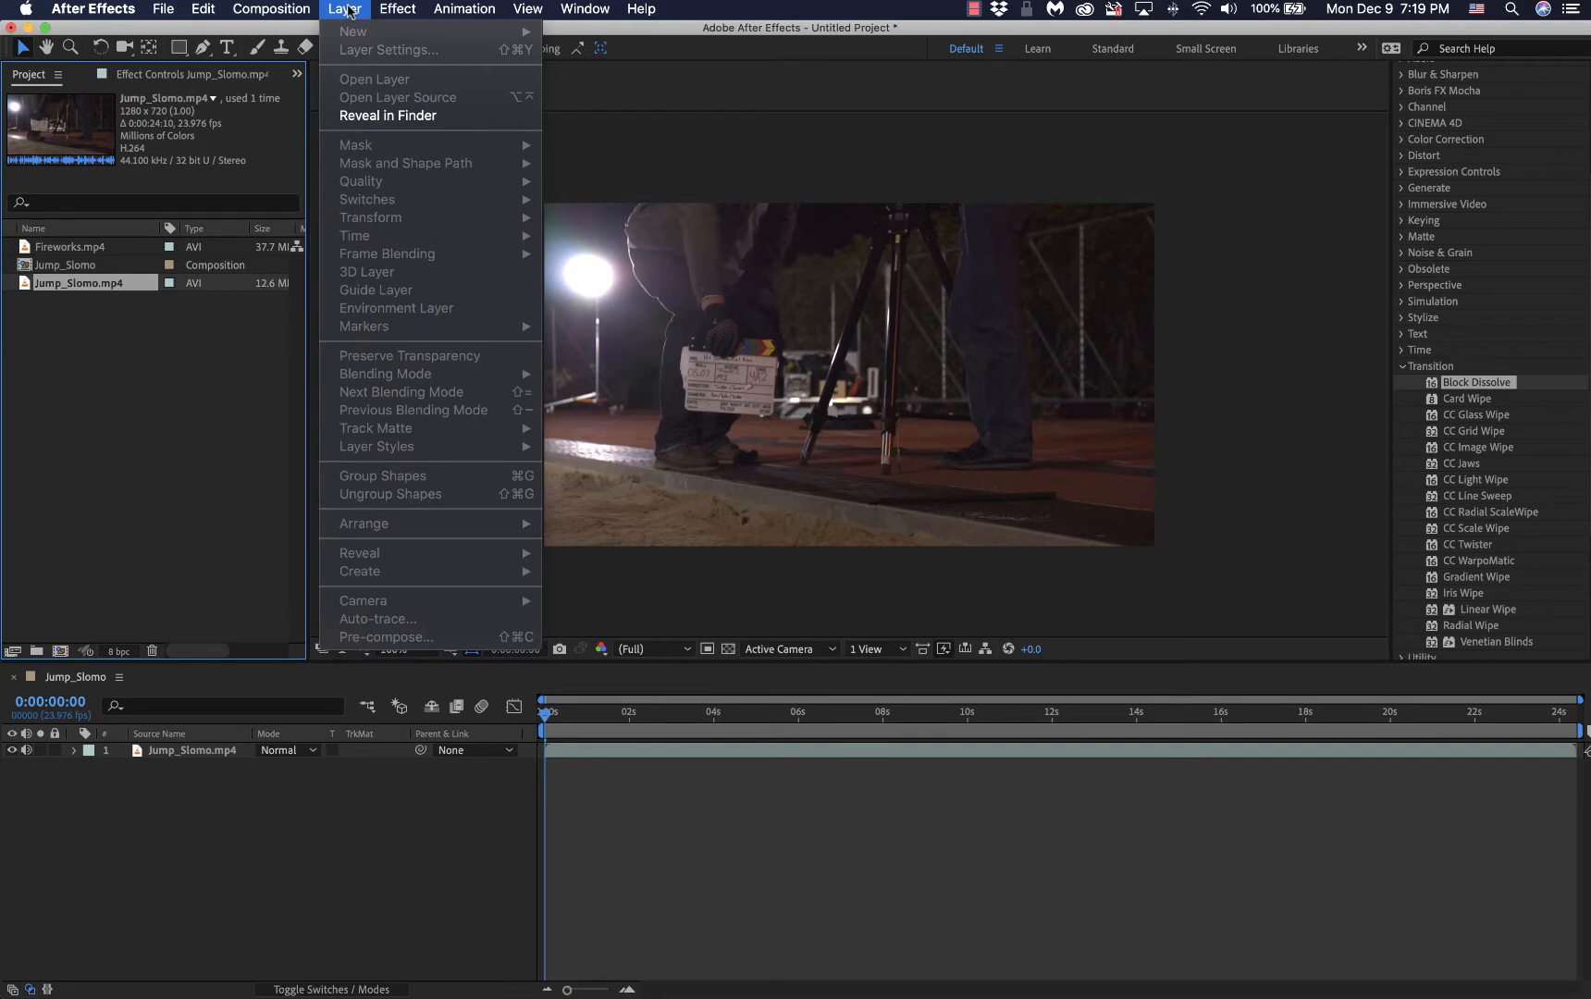
{"action": "left_click", "coordinate": [664, 155]}
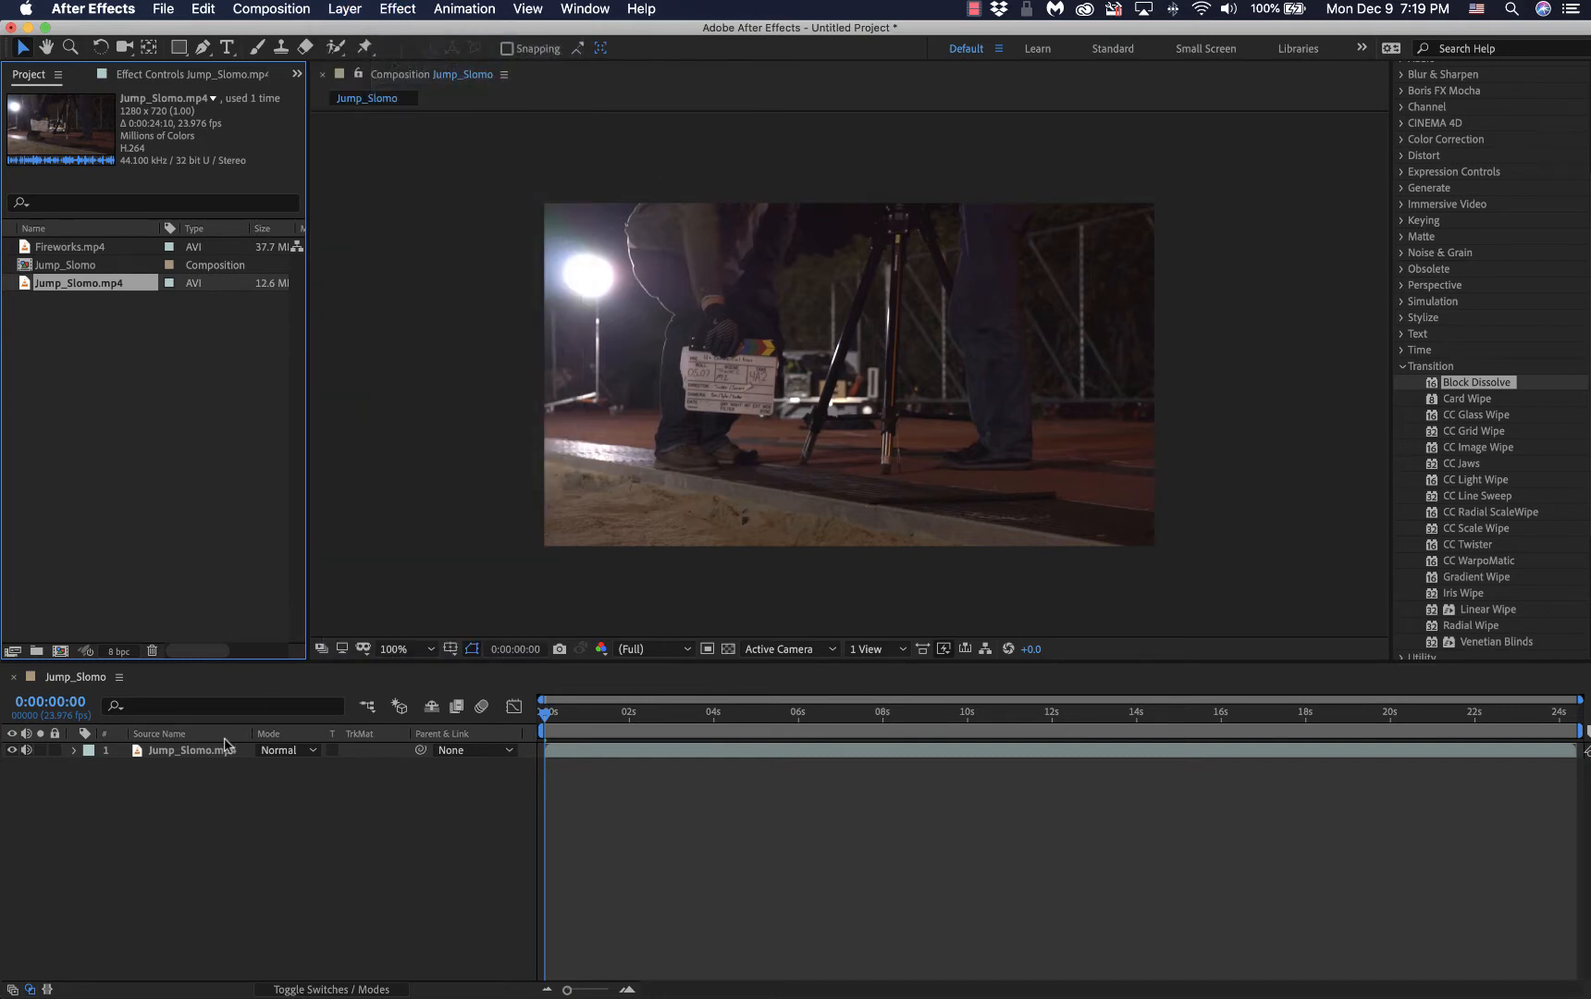
{"action": "left_click", "coordinate": [213, 750]}
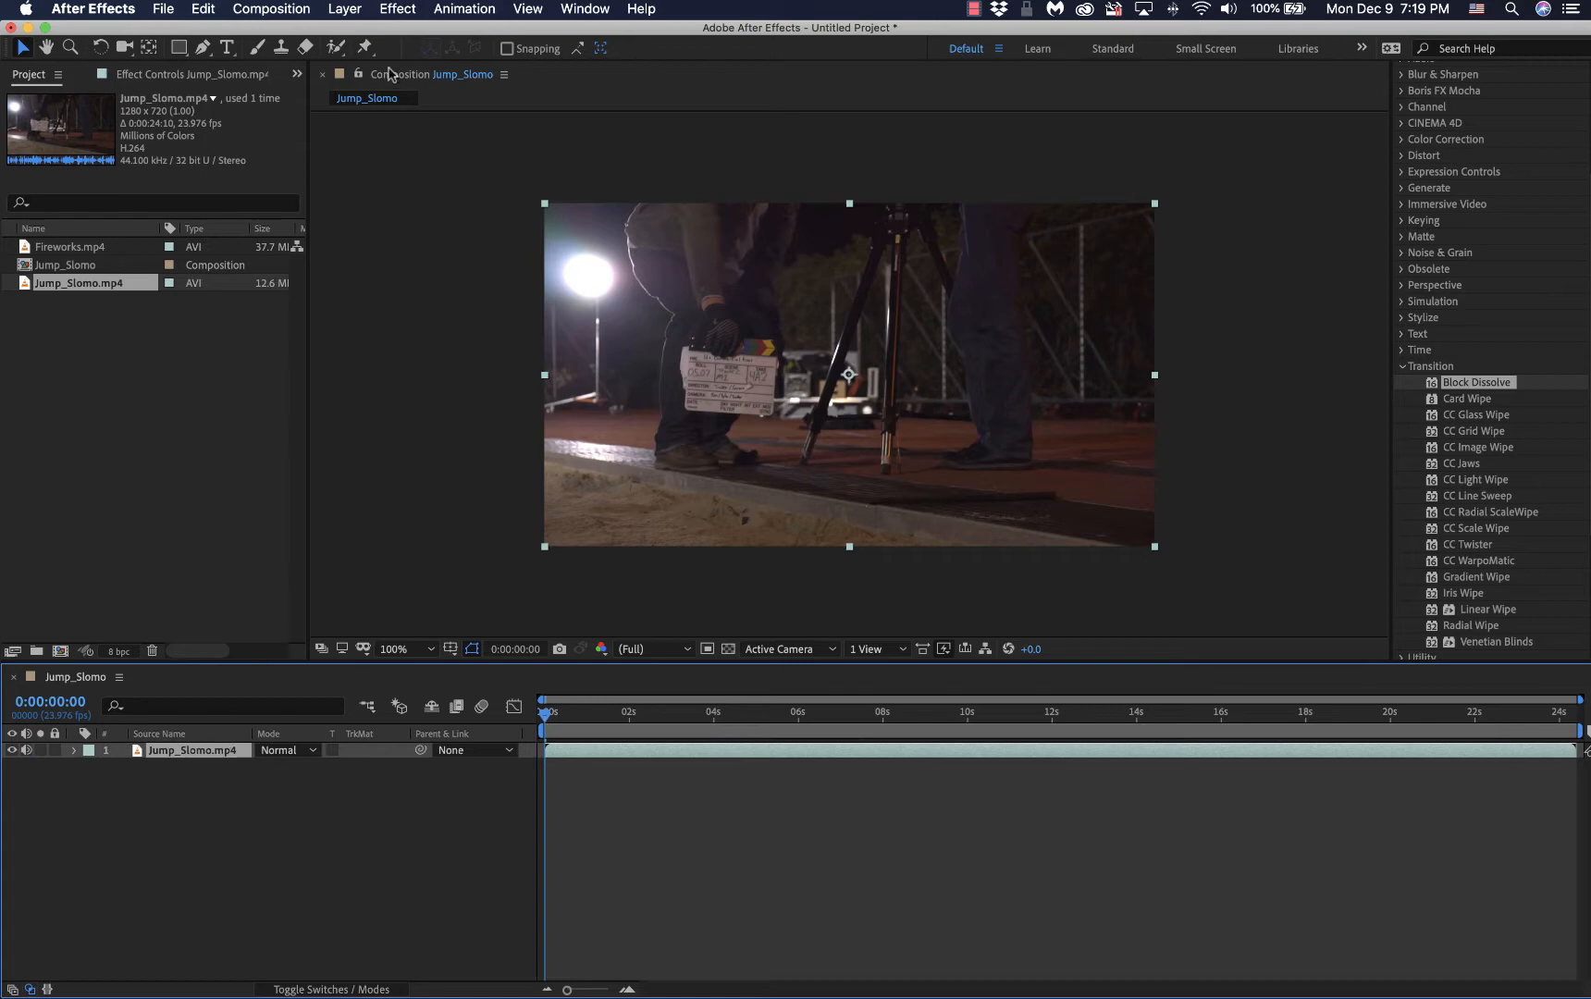
{"action": "left_click", "coordinate": [344, 8]}
{"action": "mouse_move", "coordinate": [357, 31]}
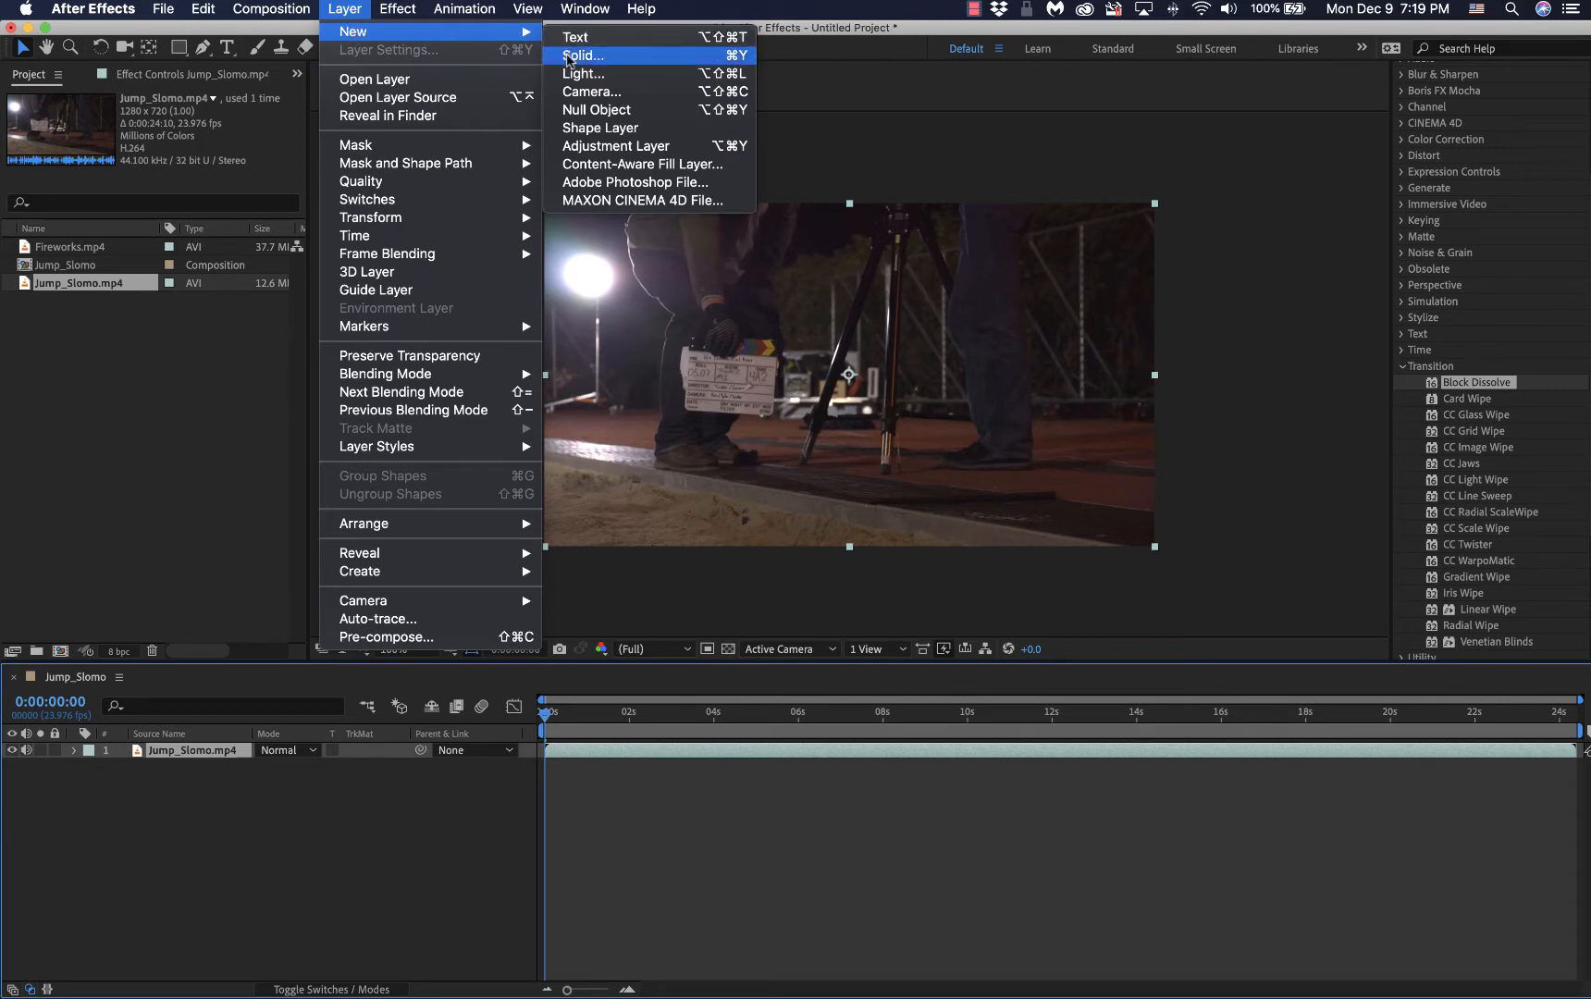
{"action": "left_click", "coordinate": [568, 55]}
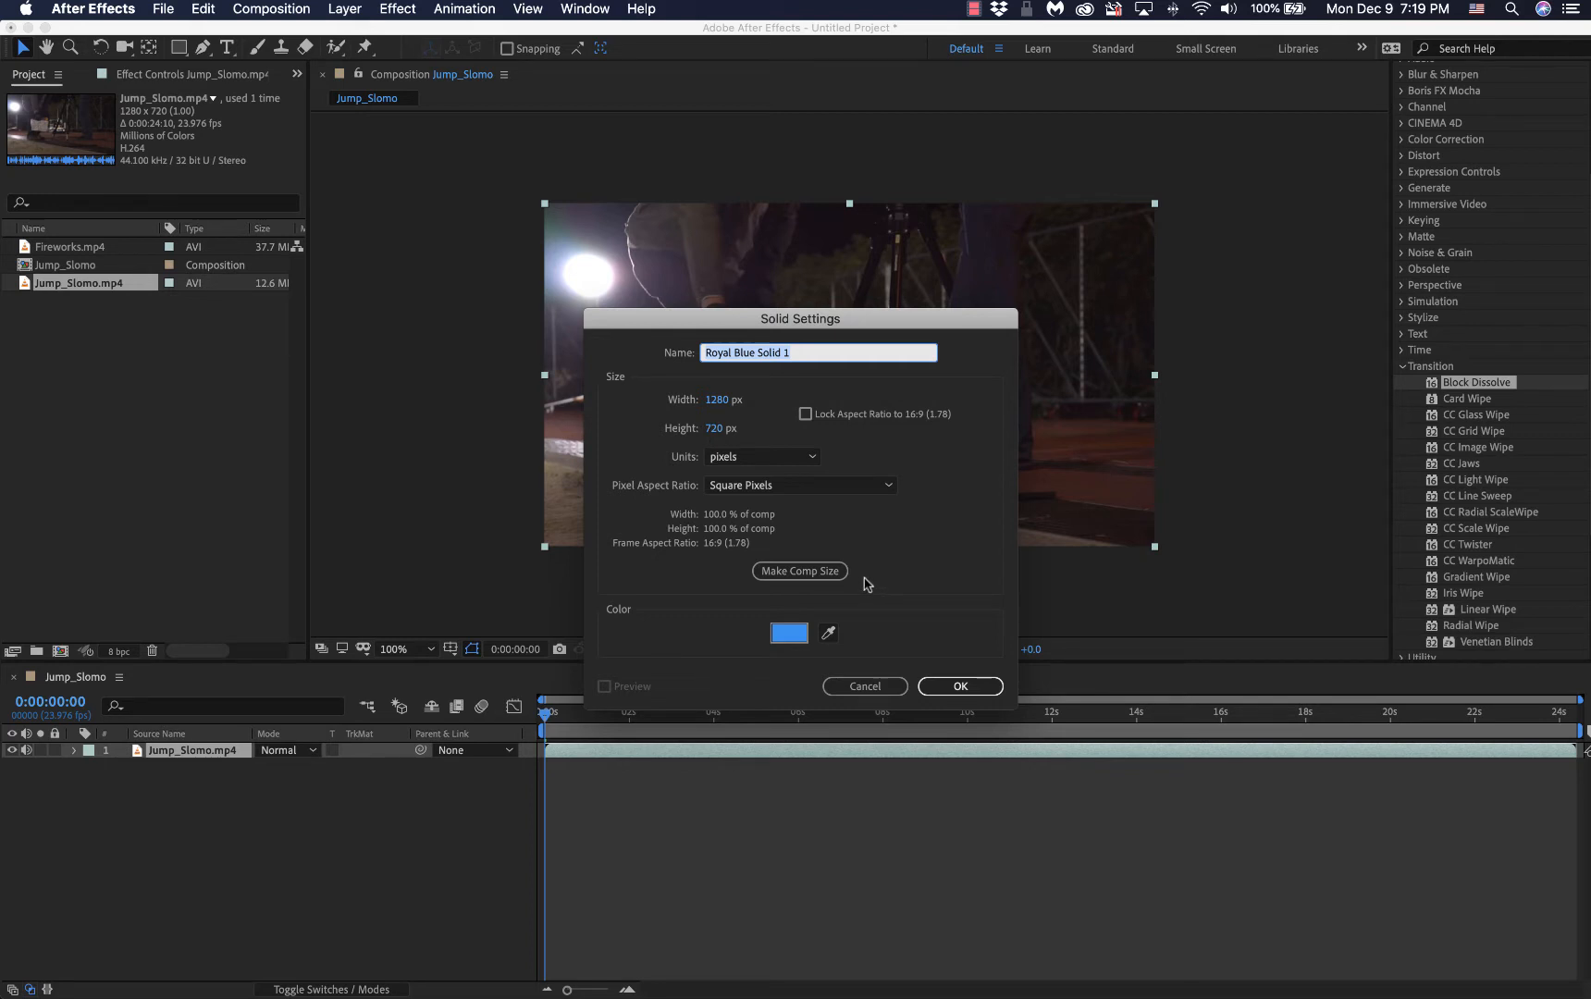
{"action": "left_click", "coordinate": [791, 636]}
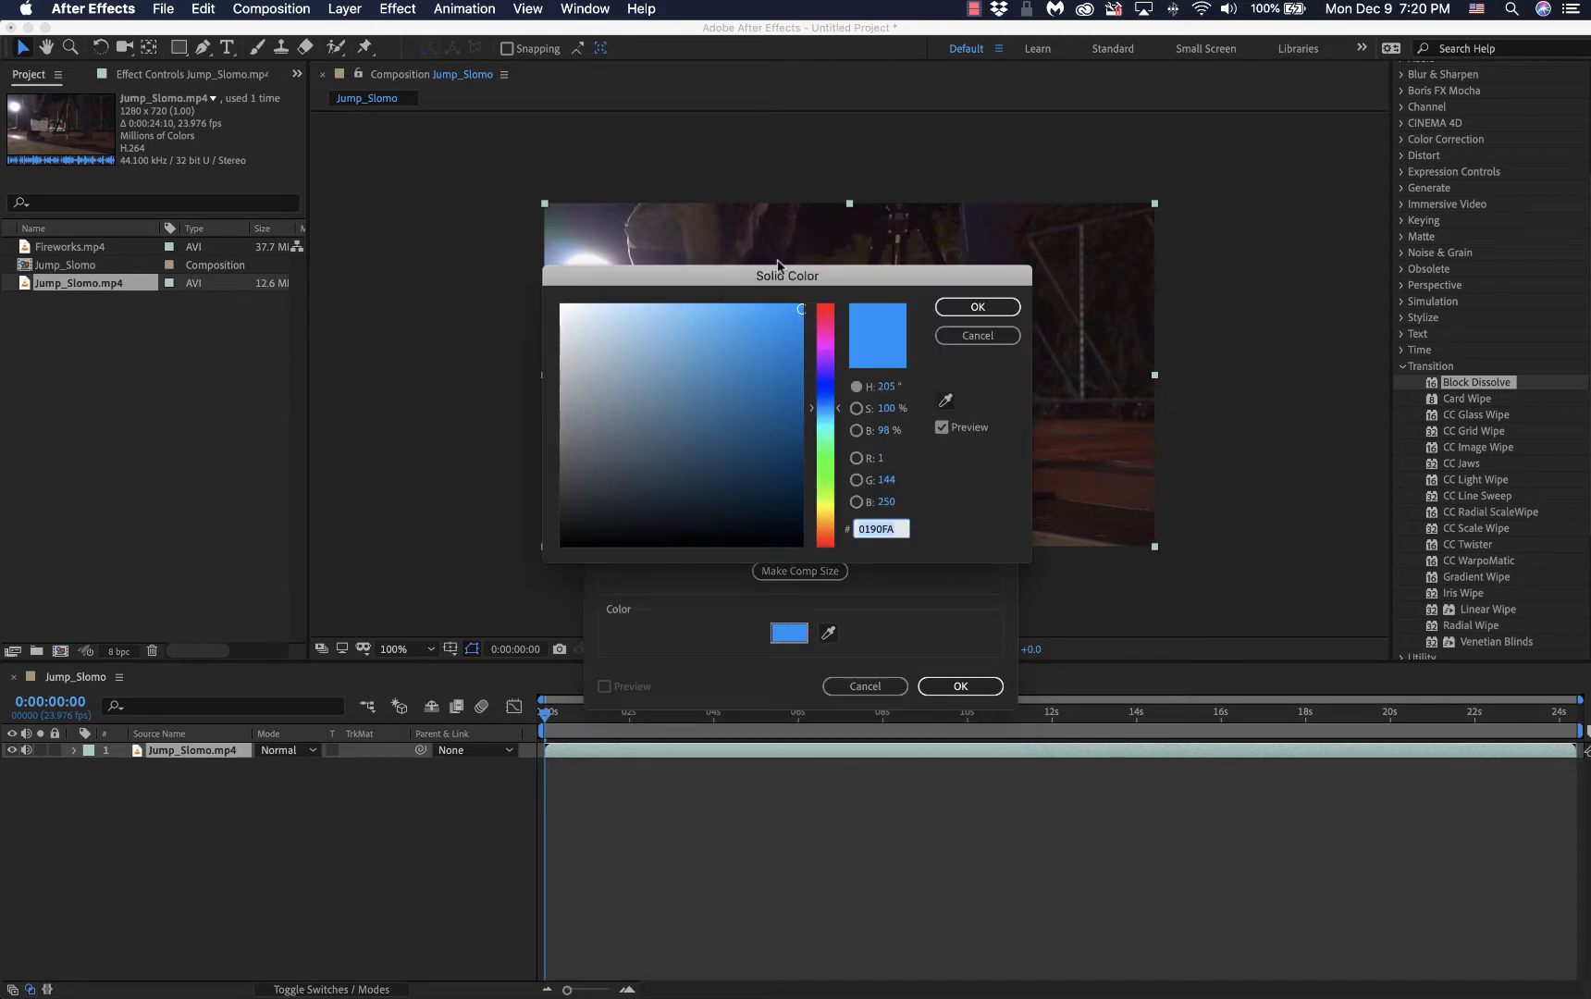
{"action": "mouse_move", "coordinate": [837, 411]}
{"action": "left_mouse_down"}
{"action": "mouse_move", "coordinate": [838, 463]}
{"action": "mouse_move", "coordinate": [842, 351]}
{"action": "mouse_move", "coordinate": [842, 400]}
{"action": "left_mouse_up"}
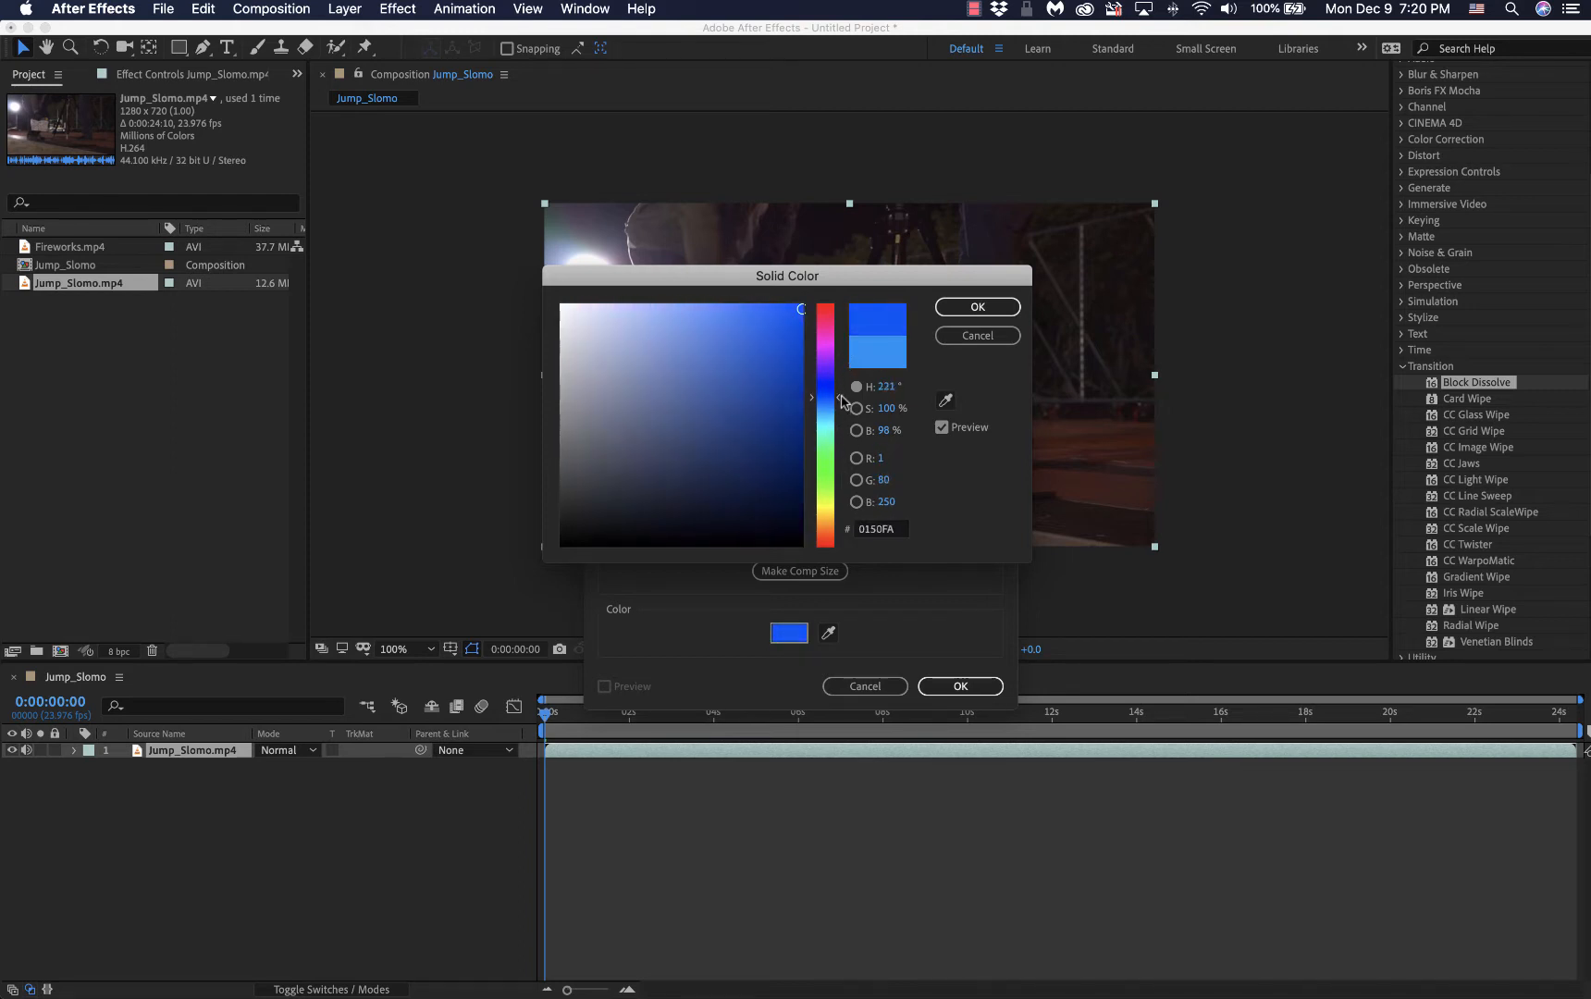
{"action": "left_click", "coordinate": [978, 334]}
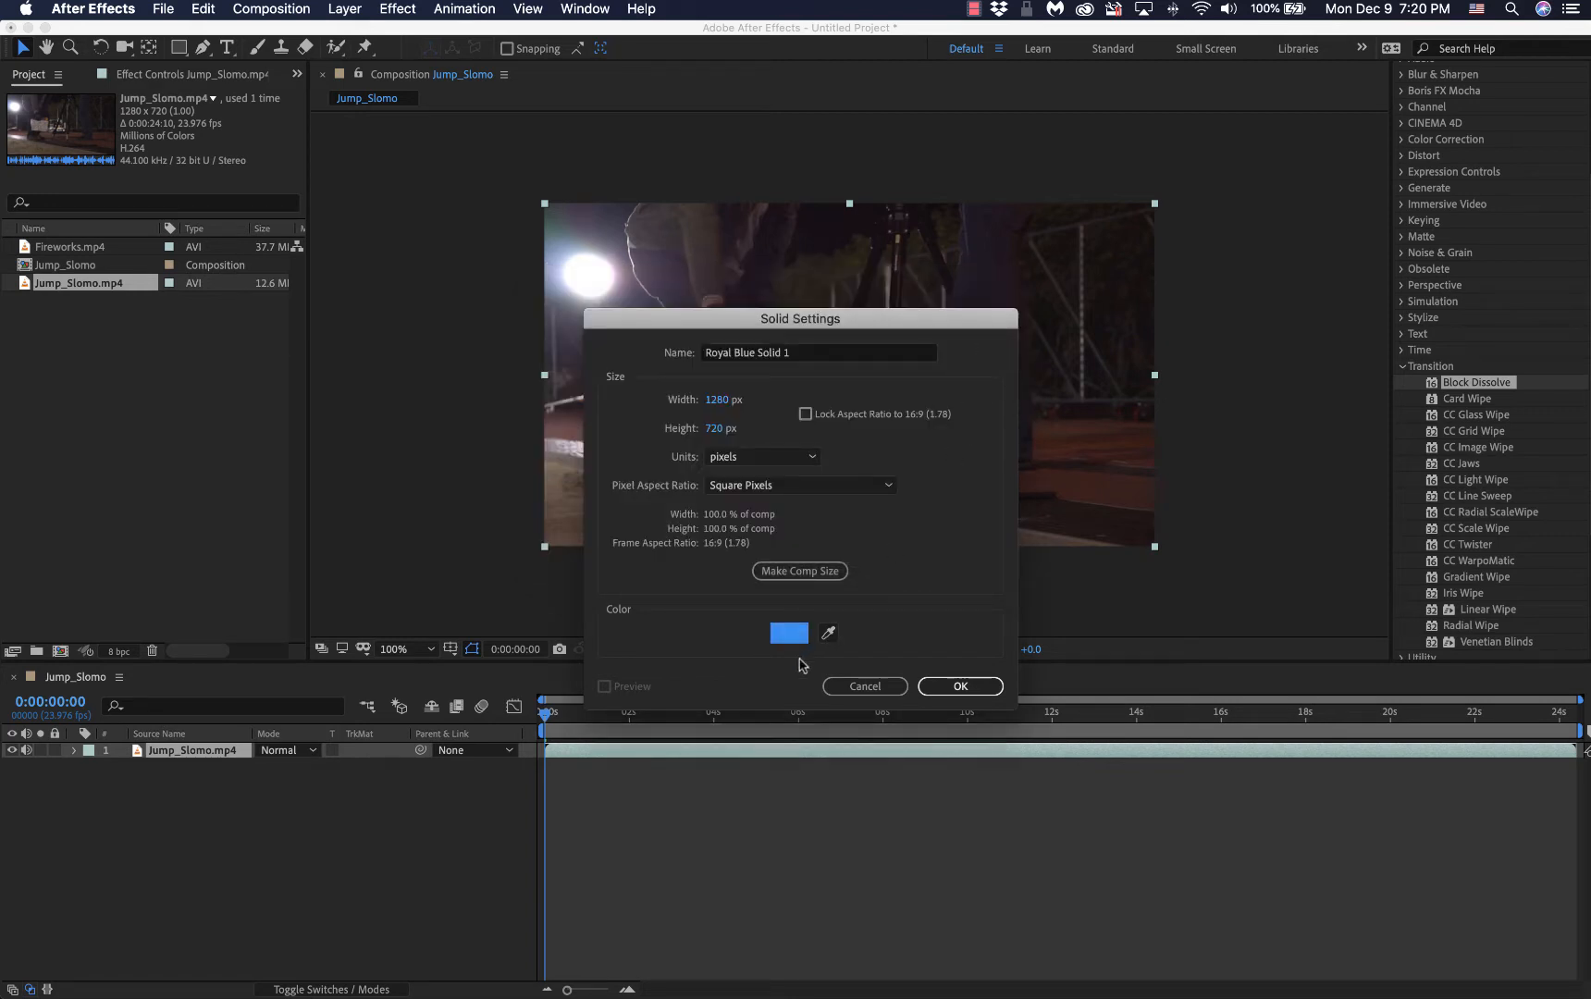
{"action": "left_click", "coordinate": [958, 686]}
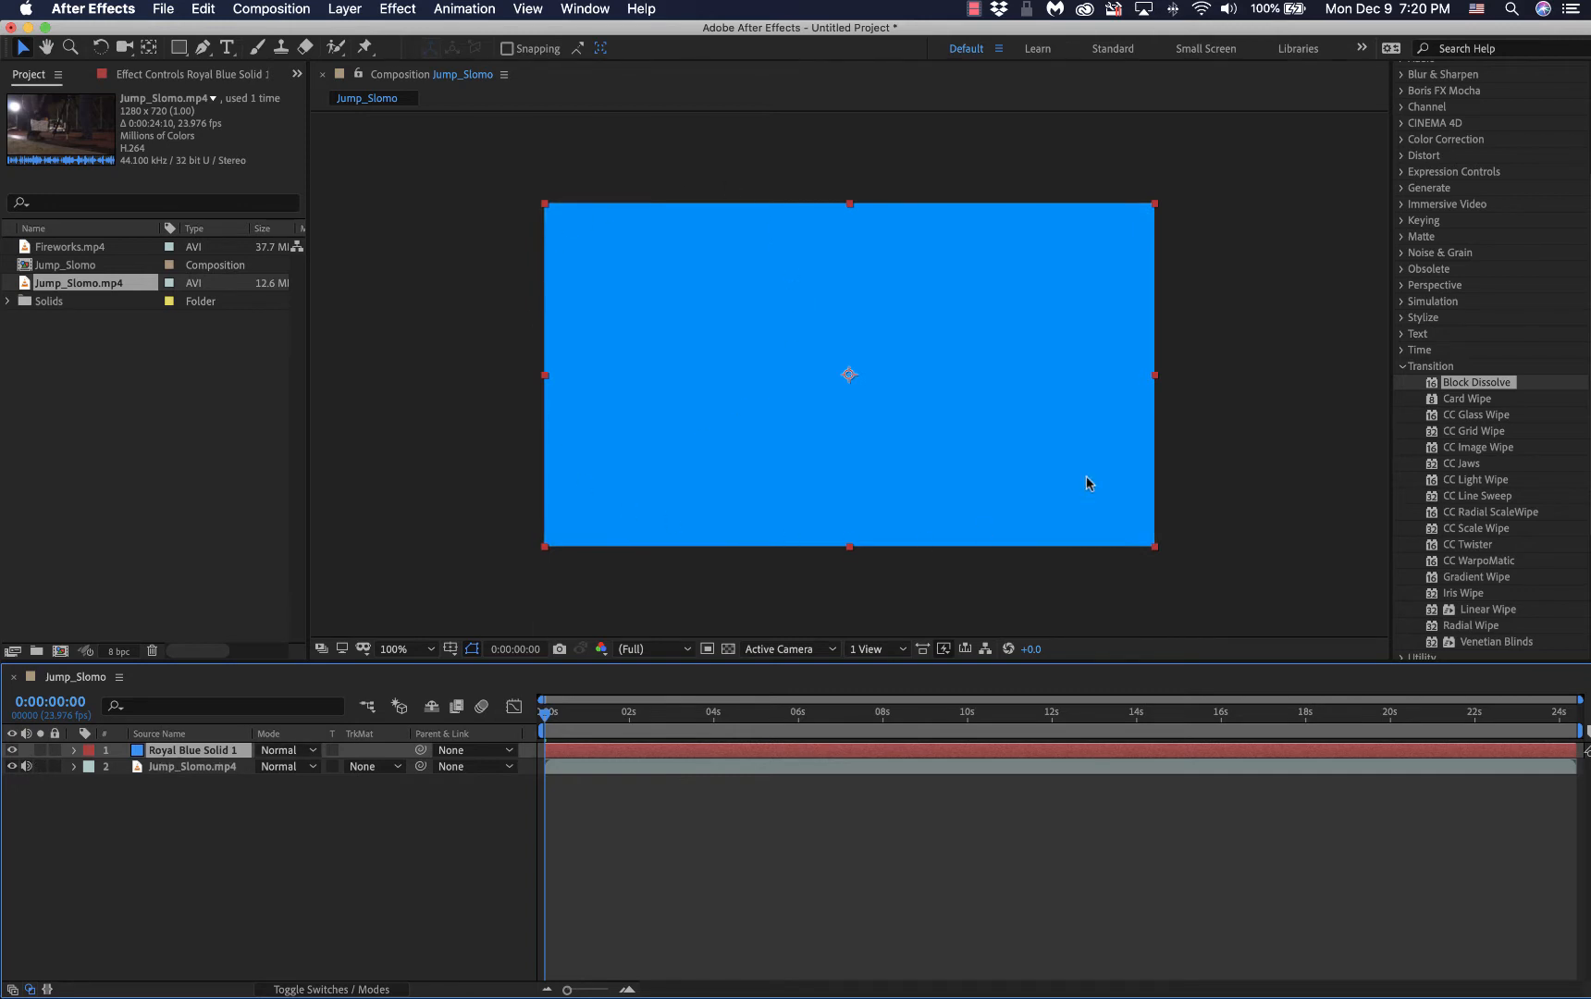
Step: Try the Multiply, Overlay and Screen blending modes on the blue solid layer and set it to Soft Light
{"action": "left_click", "coordinate": [282, 750]}
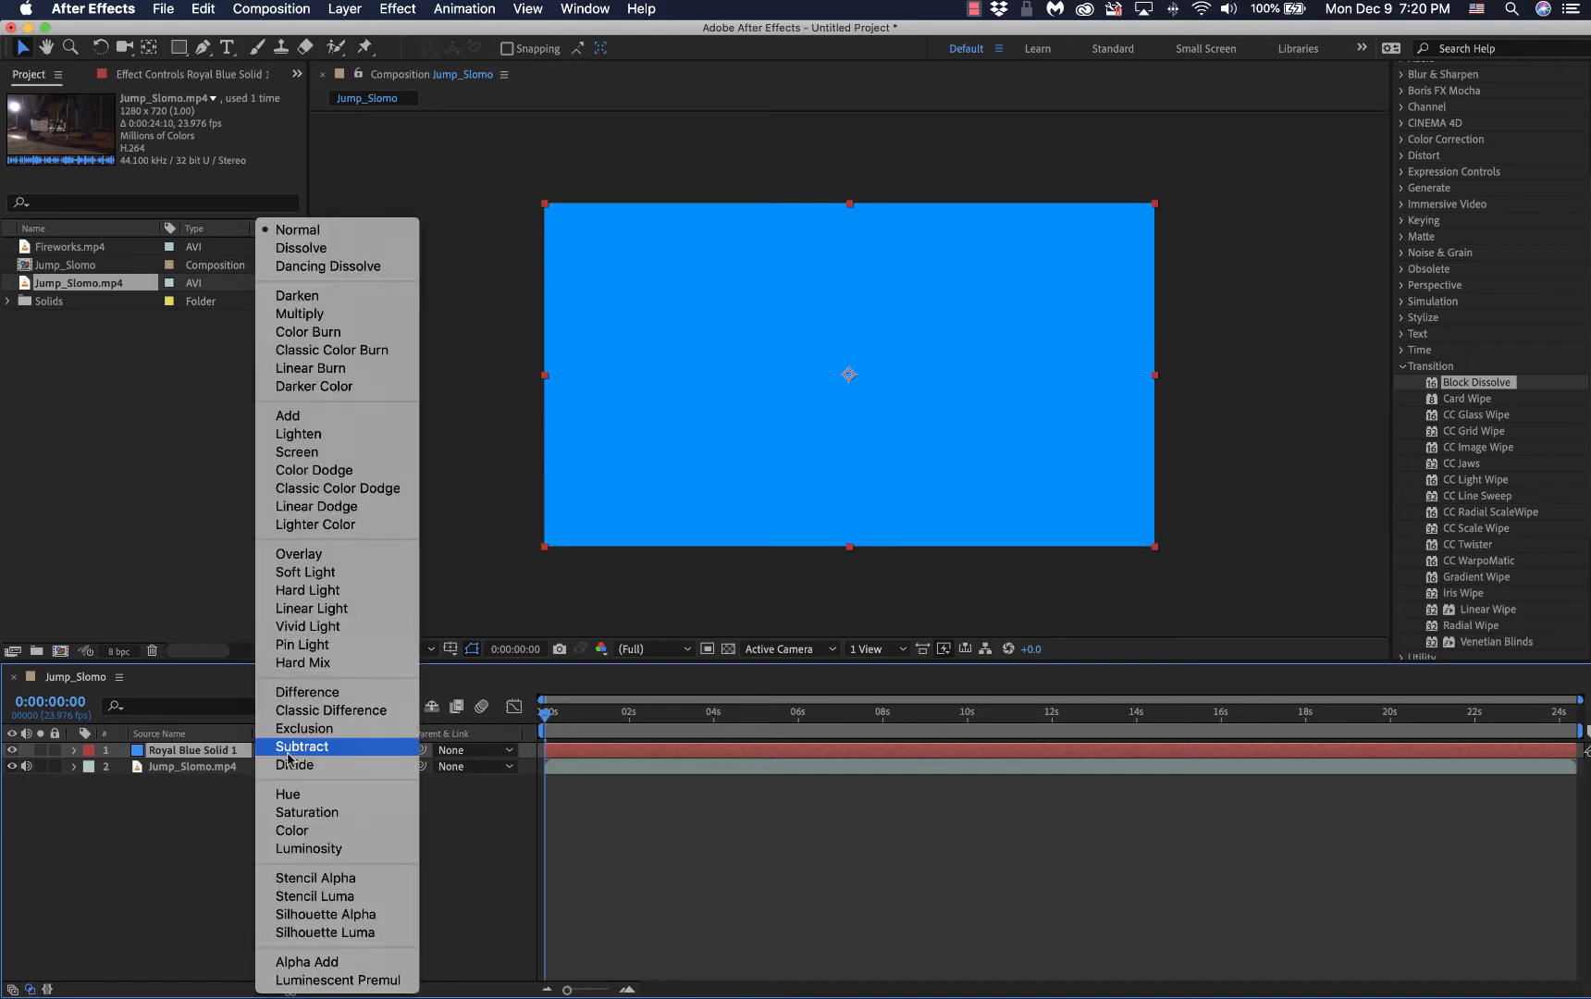
{"action": "left_click", "coordinate": [303, 313]}
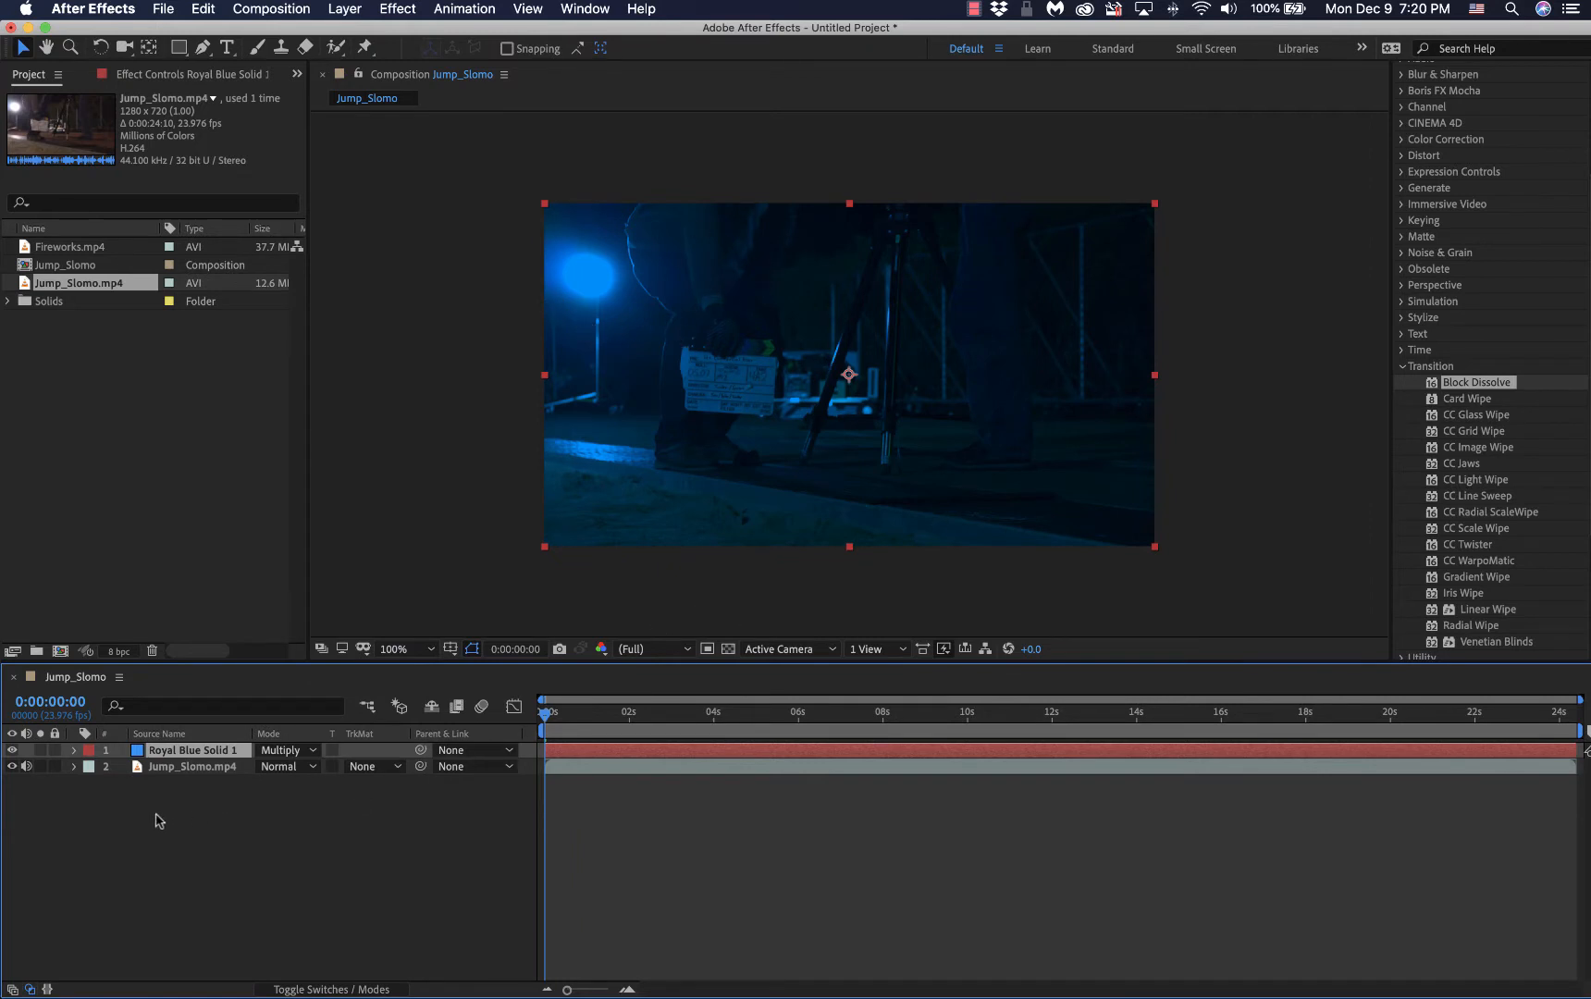
{"action": "left_click", "coordinate": [290, 752]}
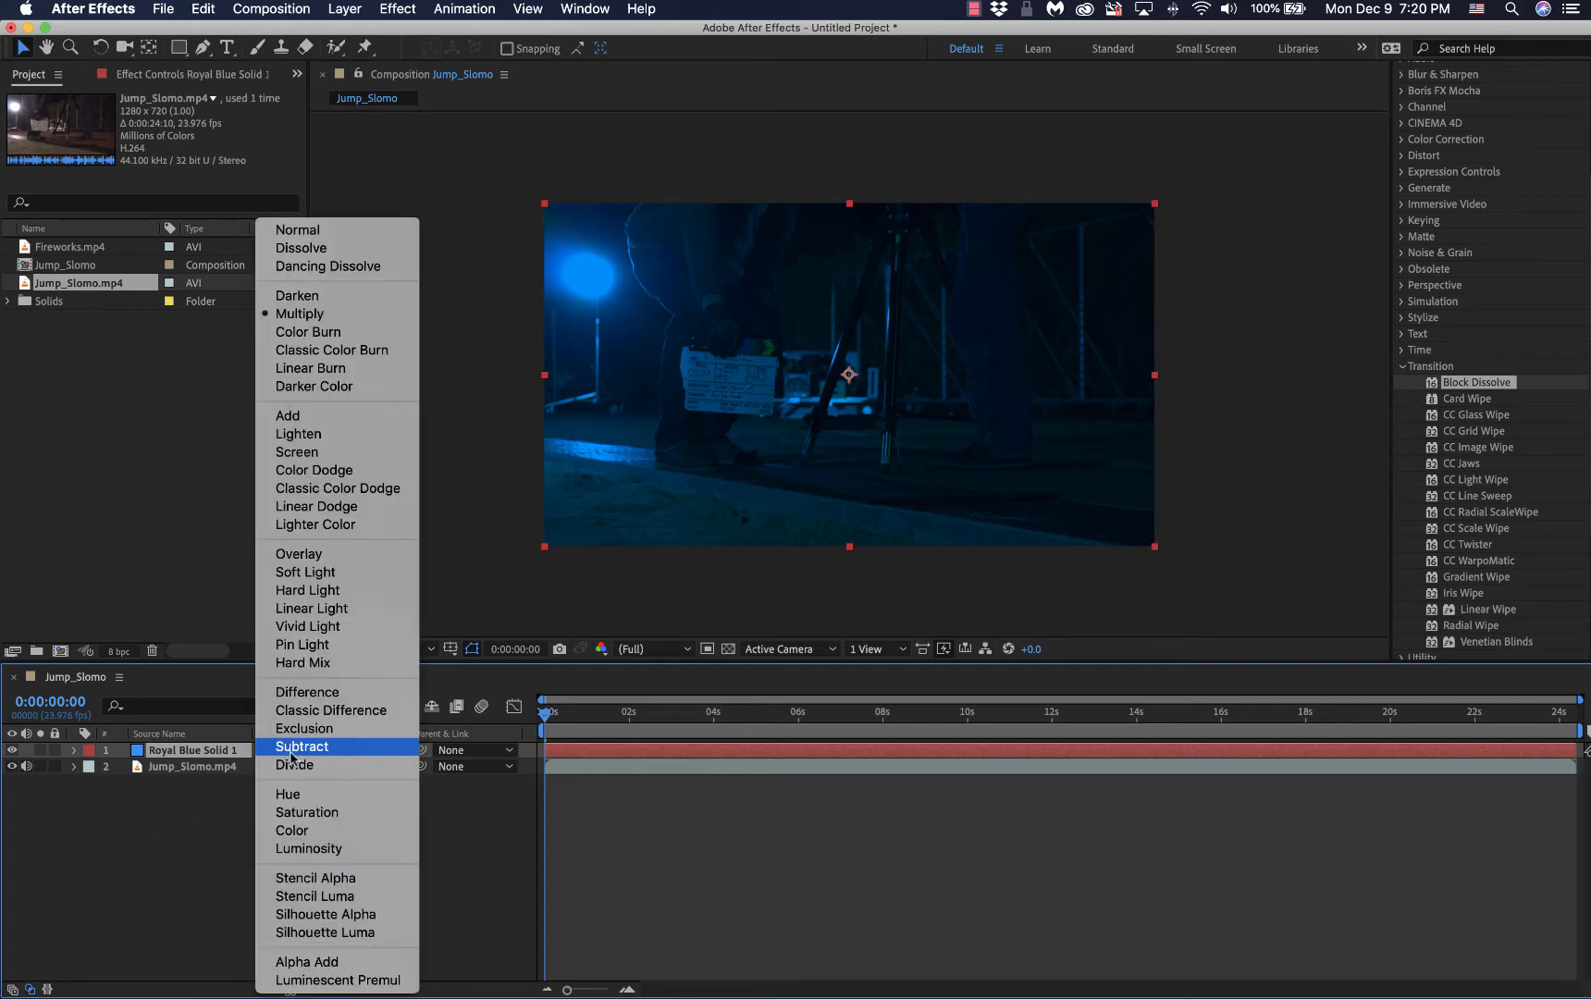
{"action": "left_click", "coordinate": [298, 553]}
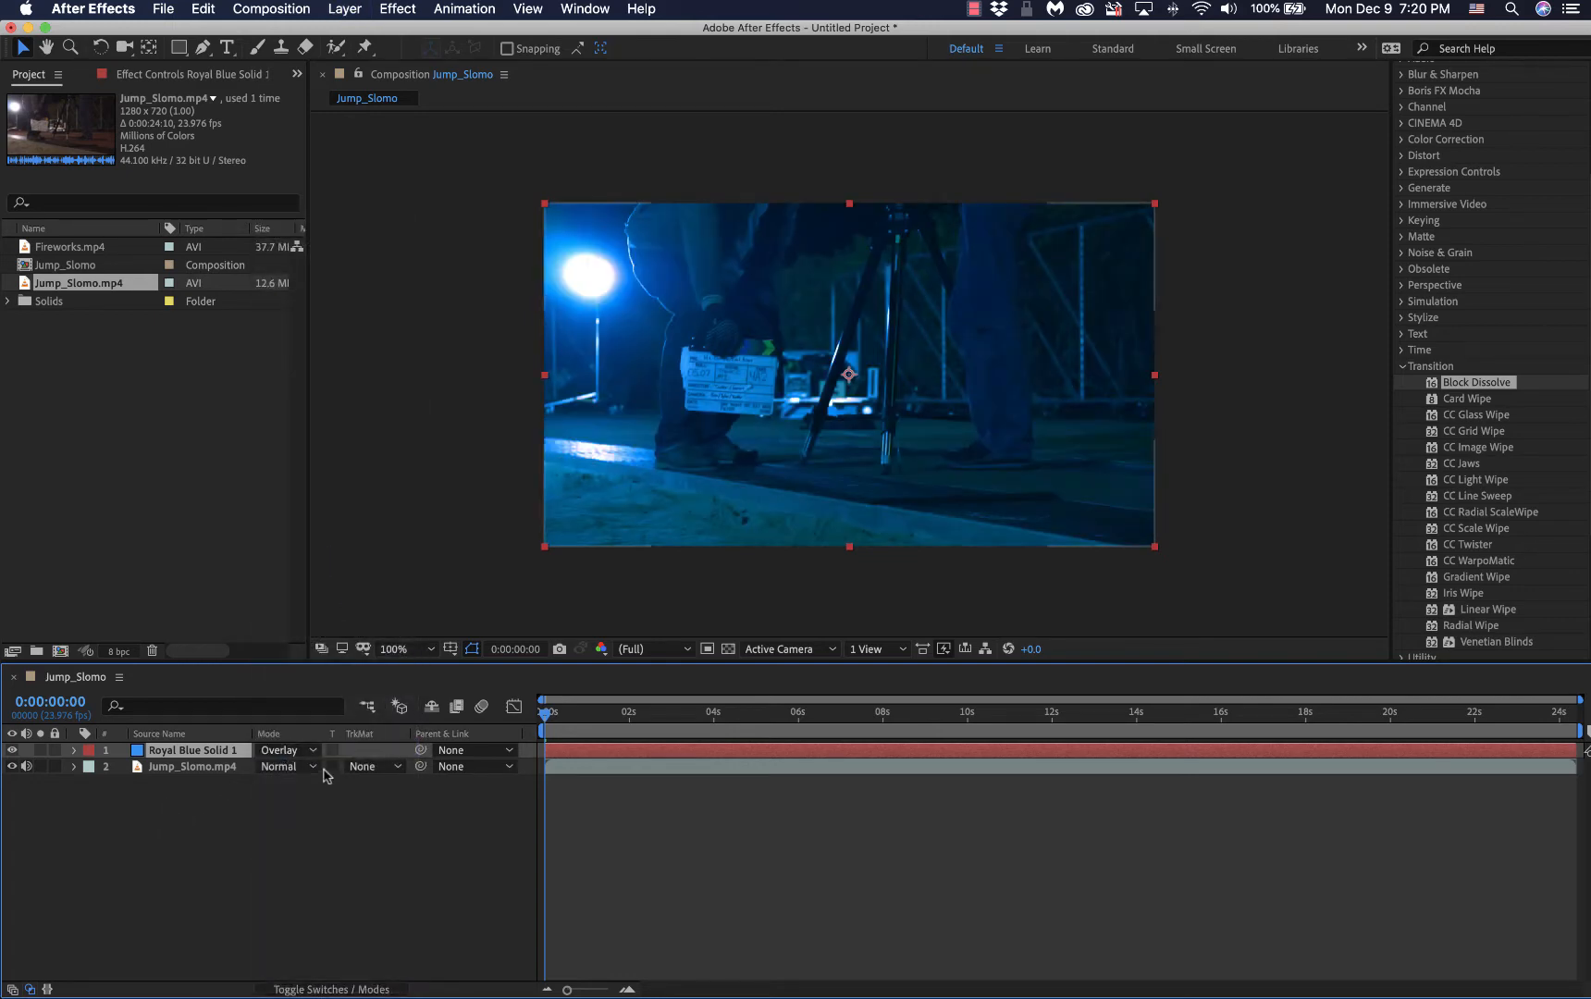
{"action": "left_click", "coordinate": [292, 751]}
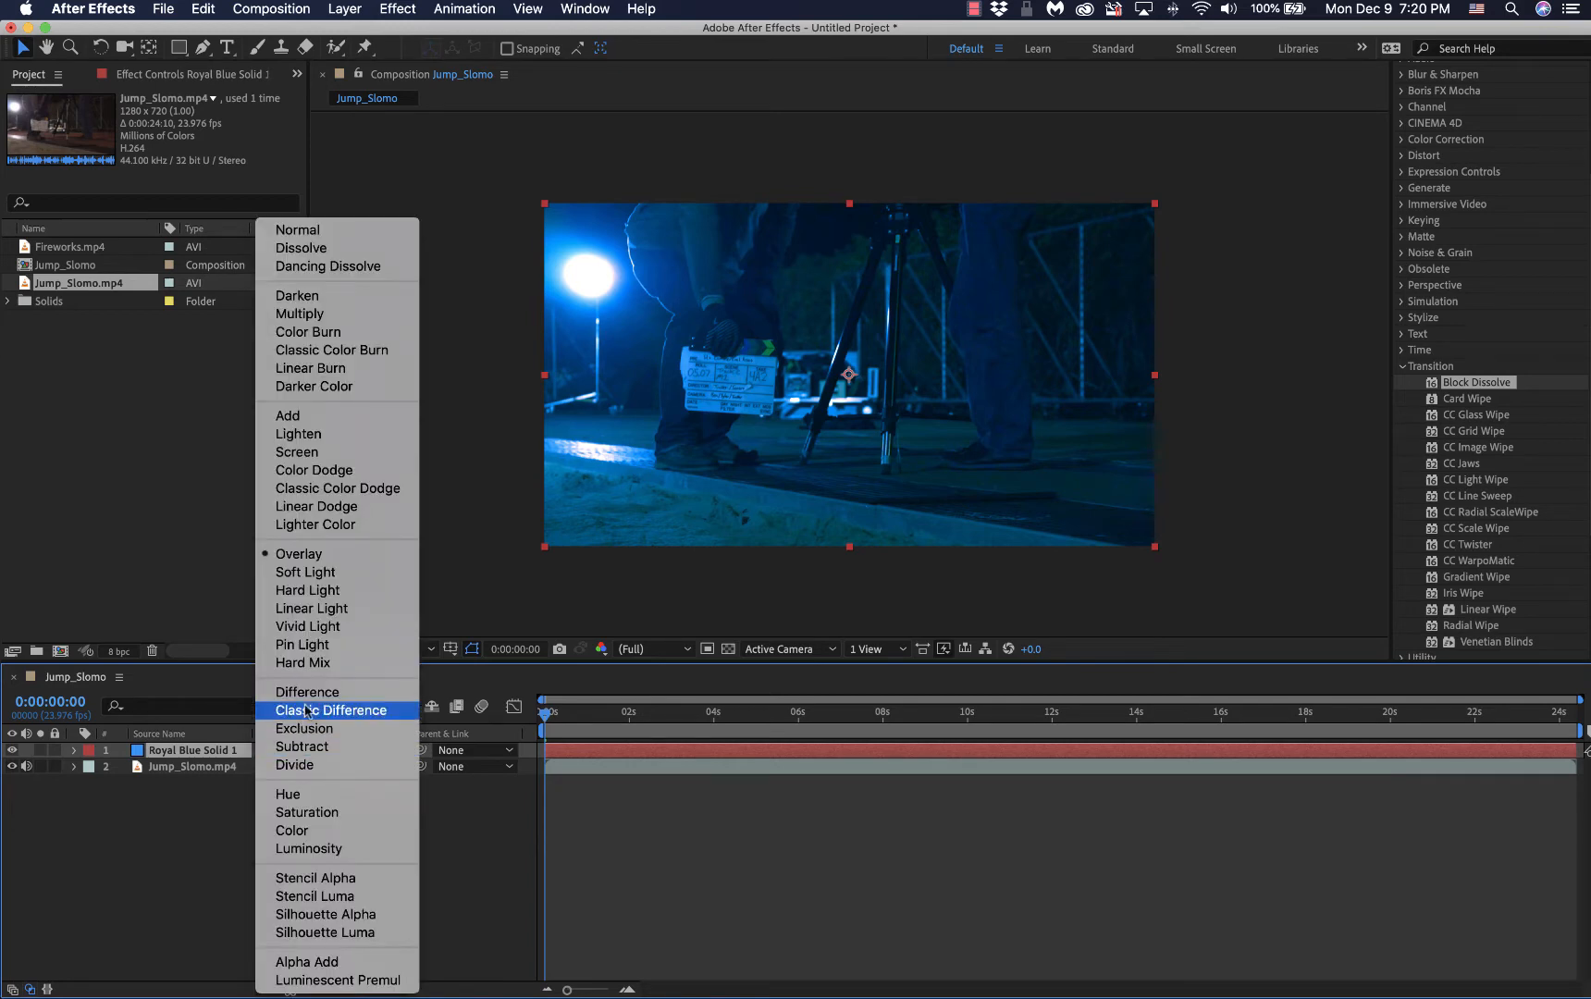
{"action": "left_click", "coordinate": [341, 453]}
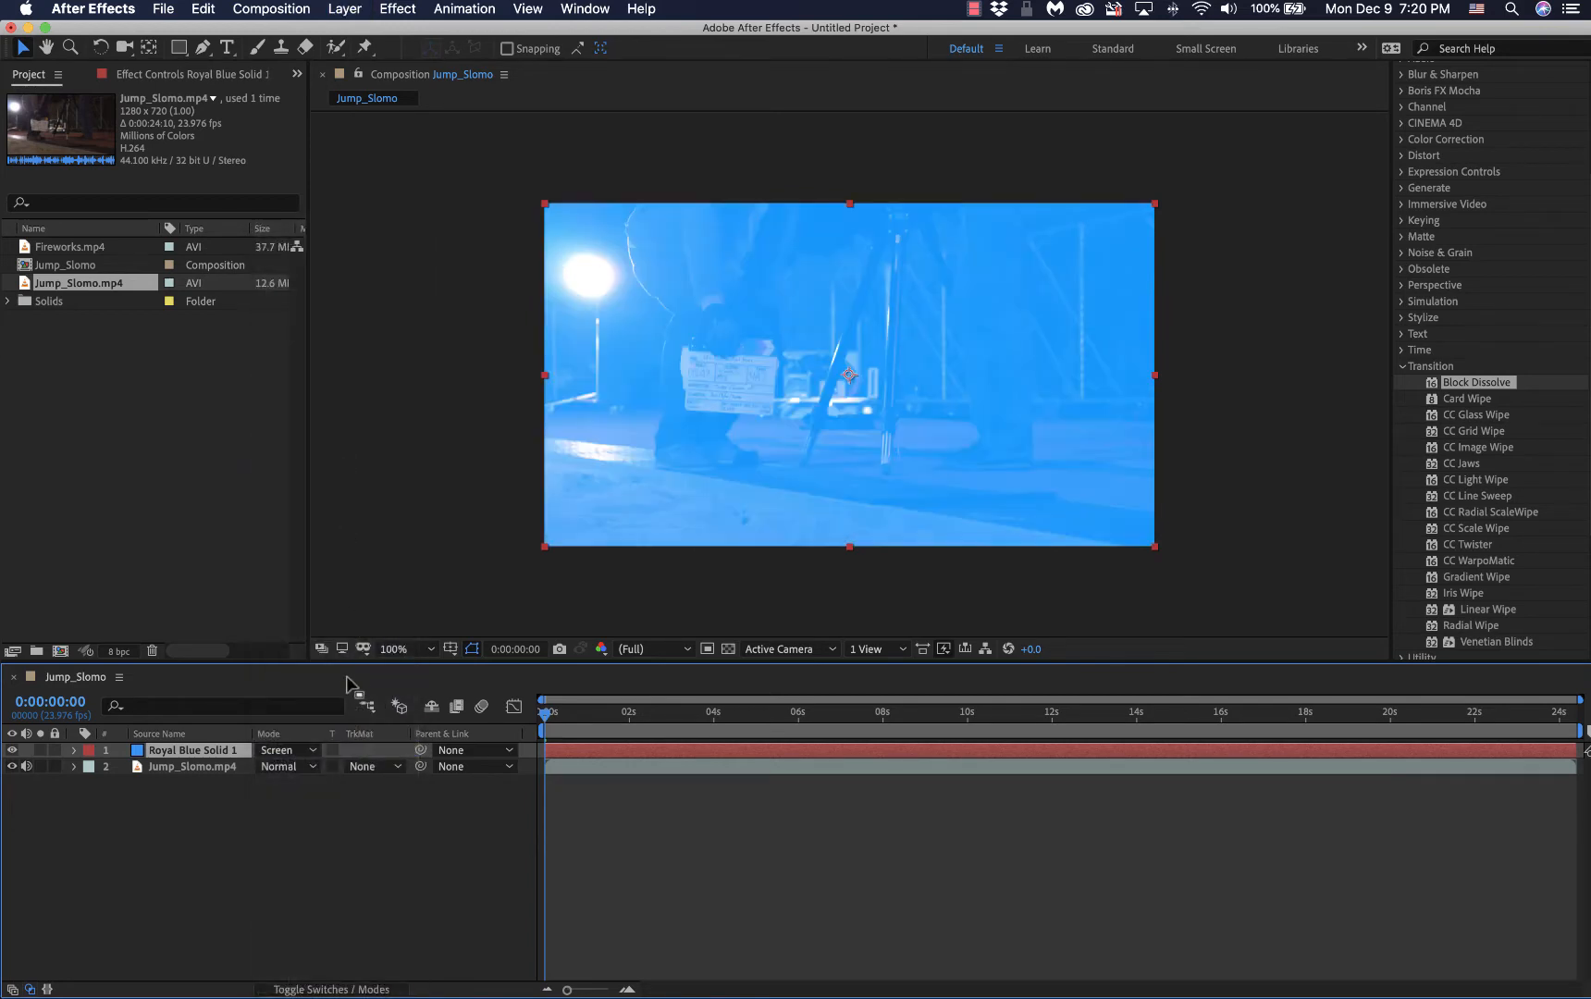
{"action": "left_click", "coordinate": [295, 750]}
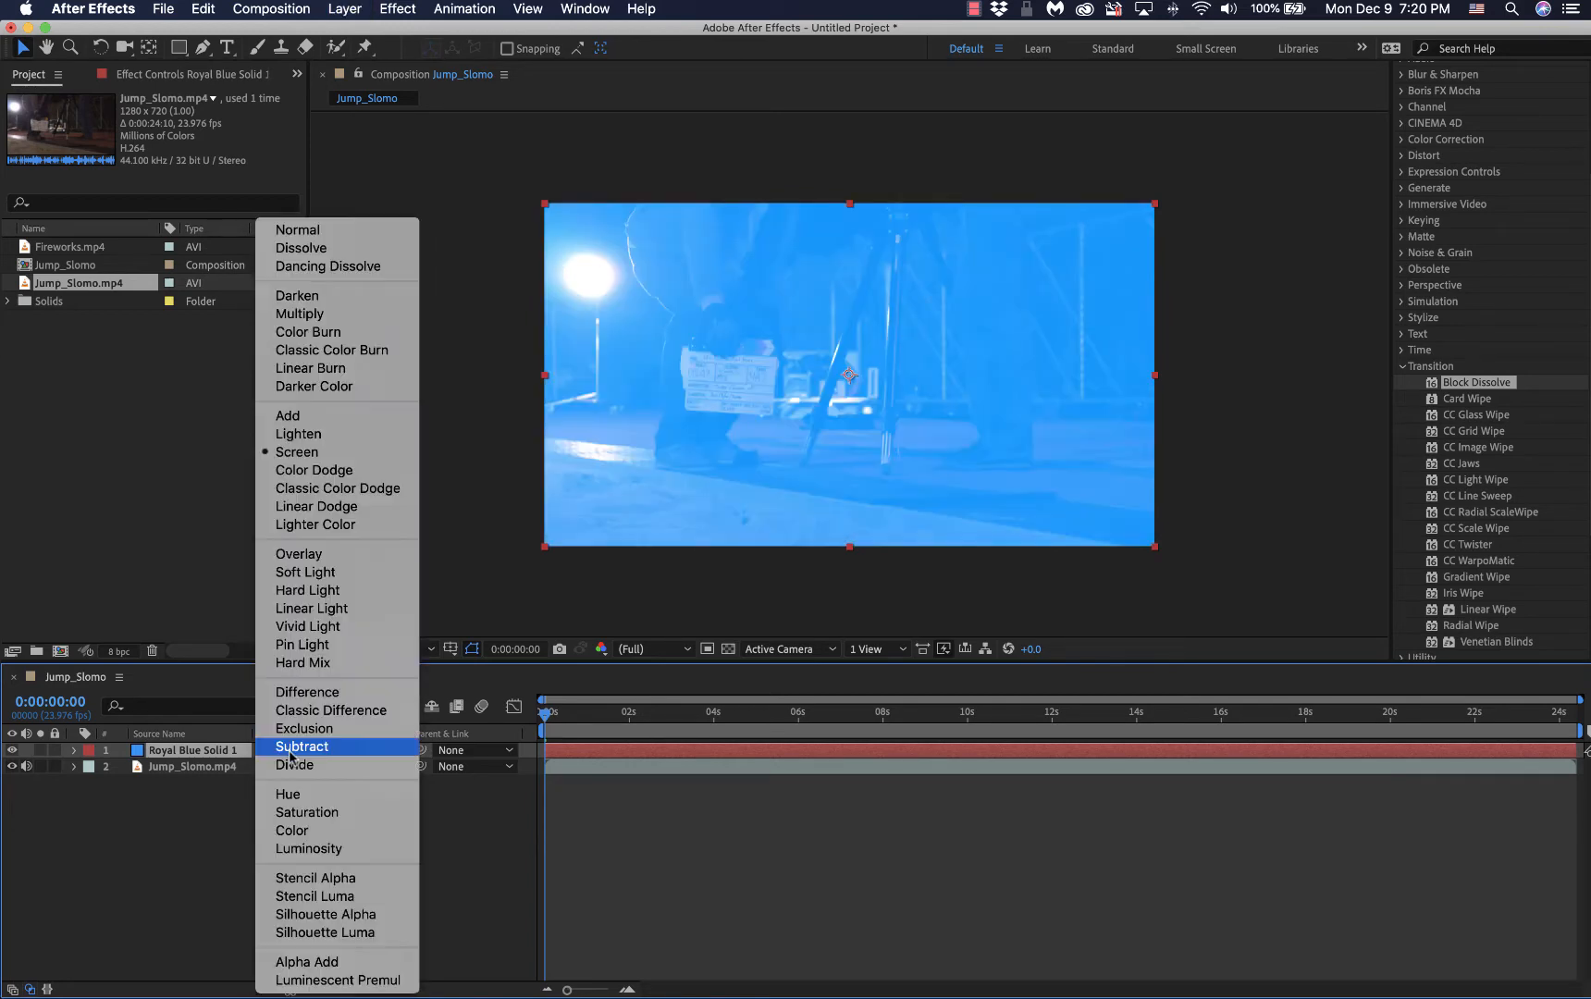
{"action": "left_click", "coordinate": [344, 578]}
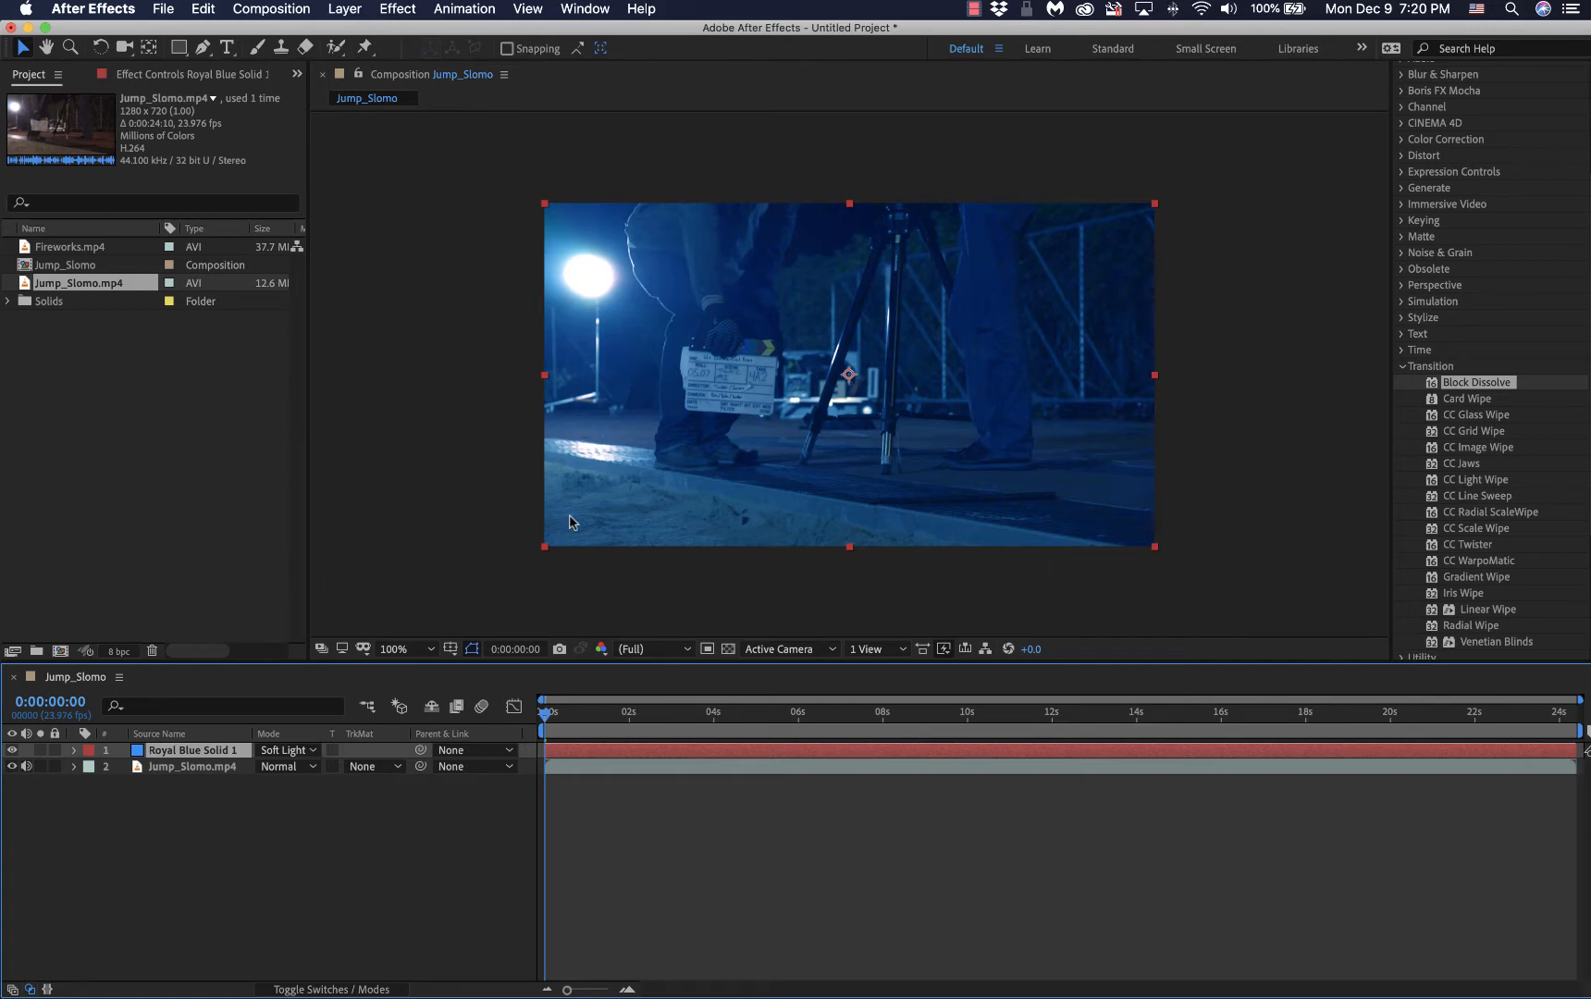
Step: Expand the blue solid's transform properties and try adjusting its opacity
{"action": "left_click", "coordinate": [74, 751]}
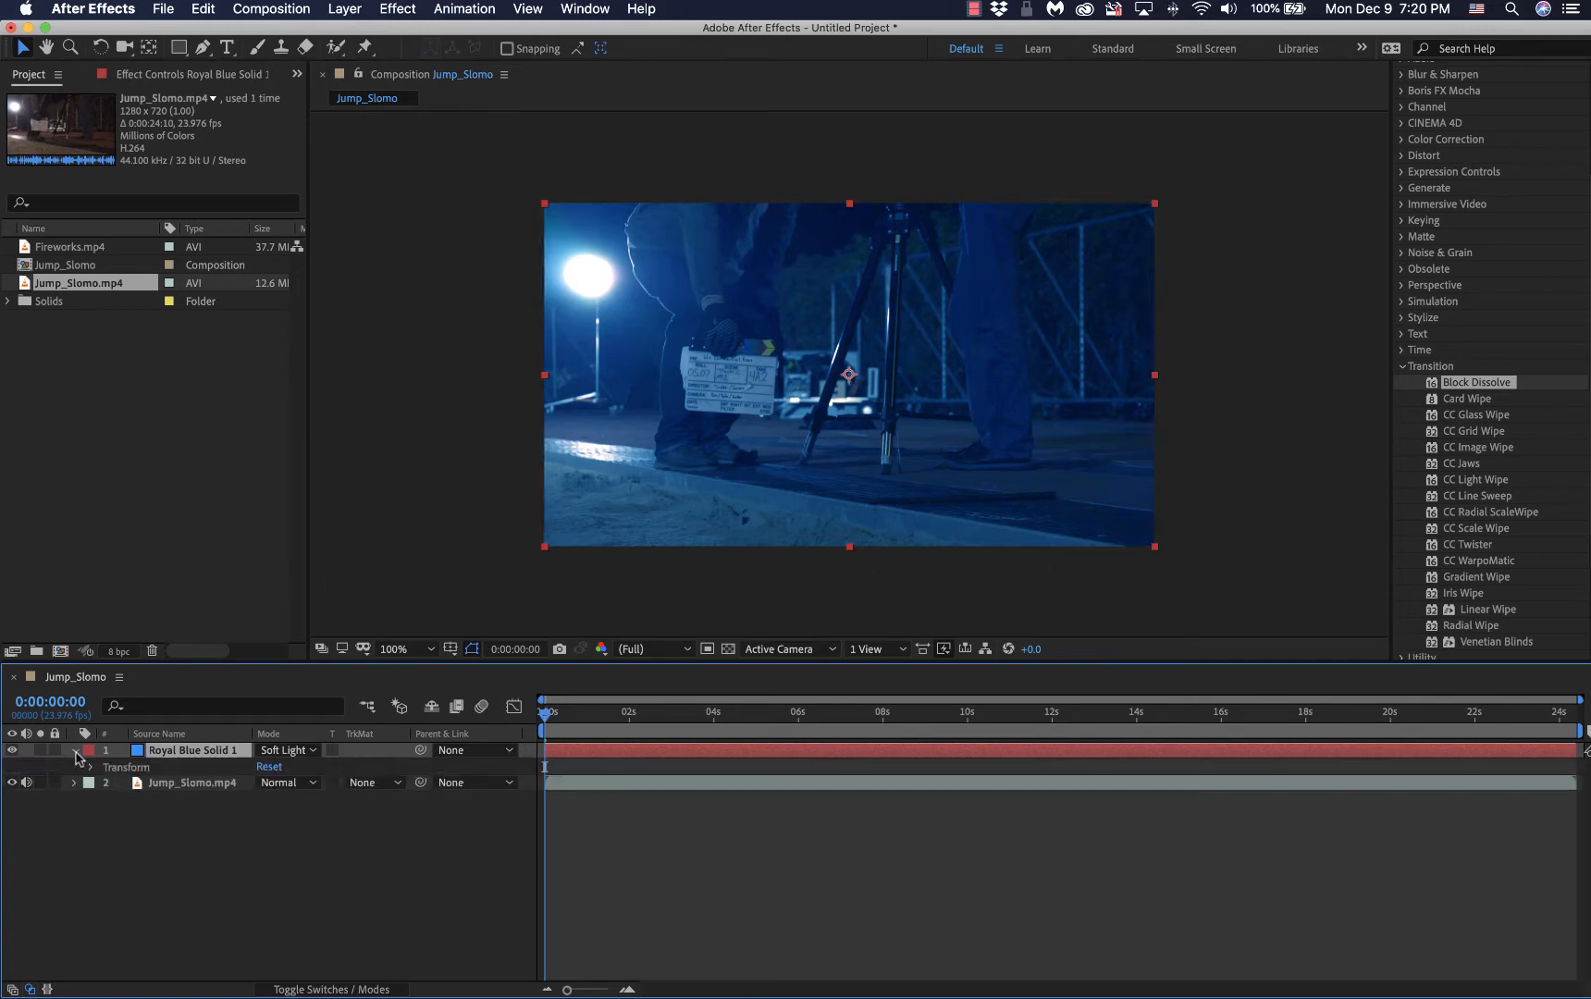
{"action": "left_click", "coordinate": [91, 767]}
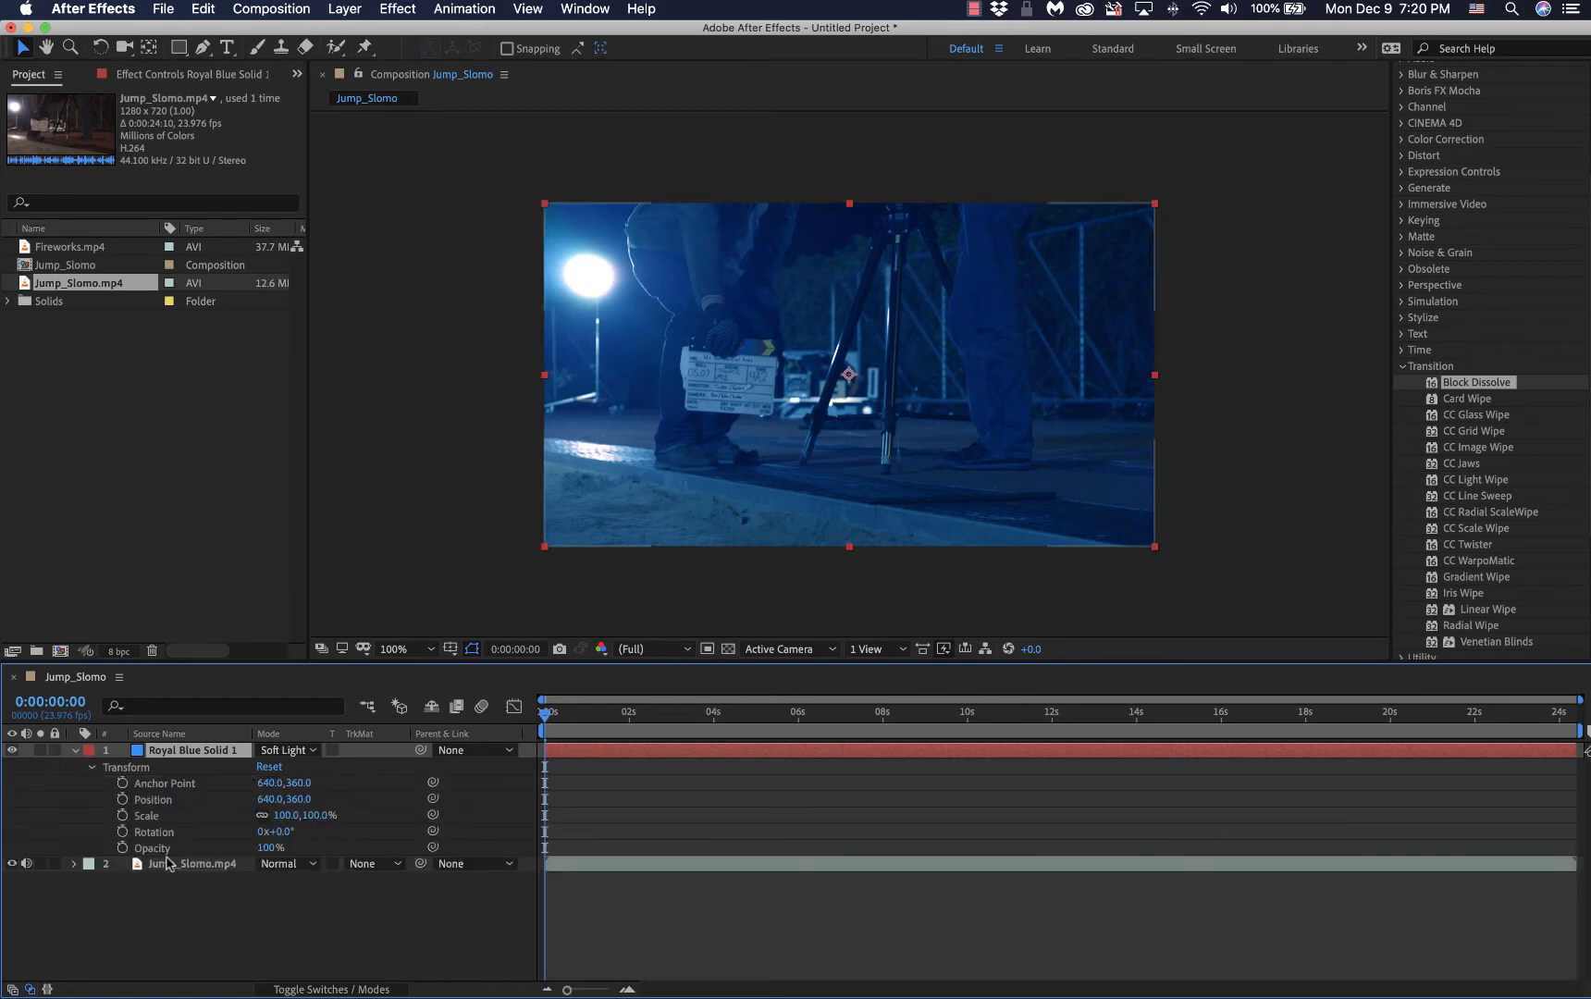
{"action": "left_click_drag", "start_coordinate": [268, 849], "coordinate": [324, 845]}
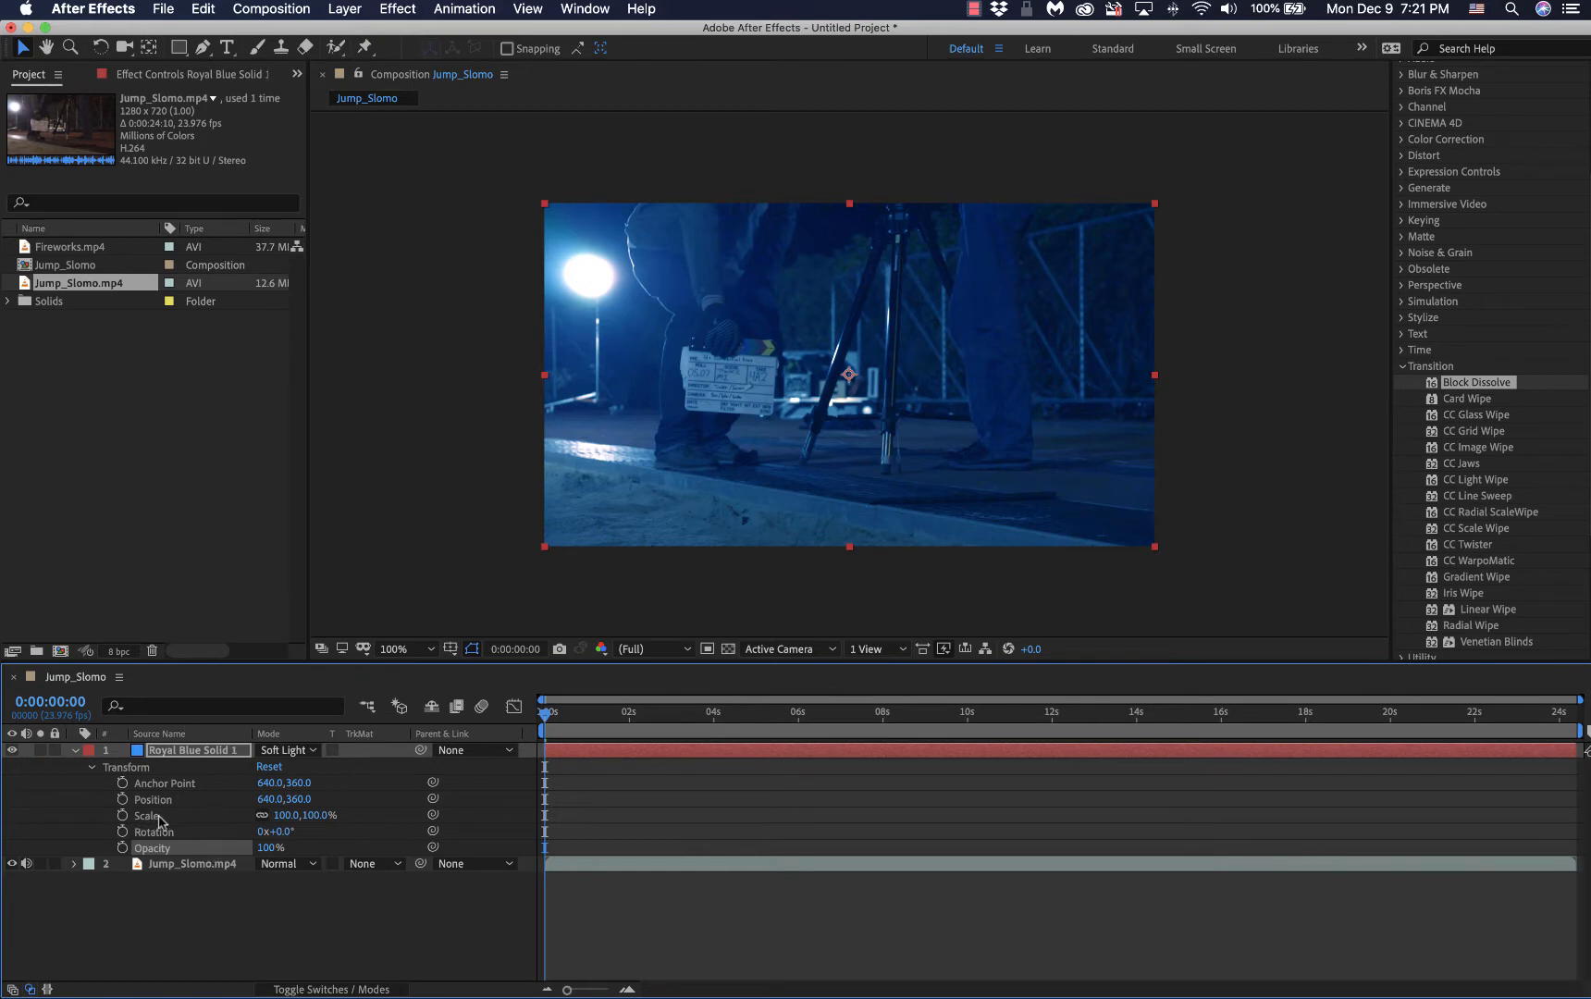
Step: Delete the royal blue solid layer from the Jump_Slomo composition
{"action": "left_click", "coordinate": [189, 754]}
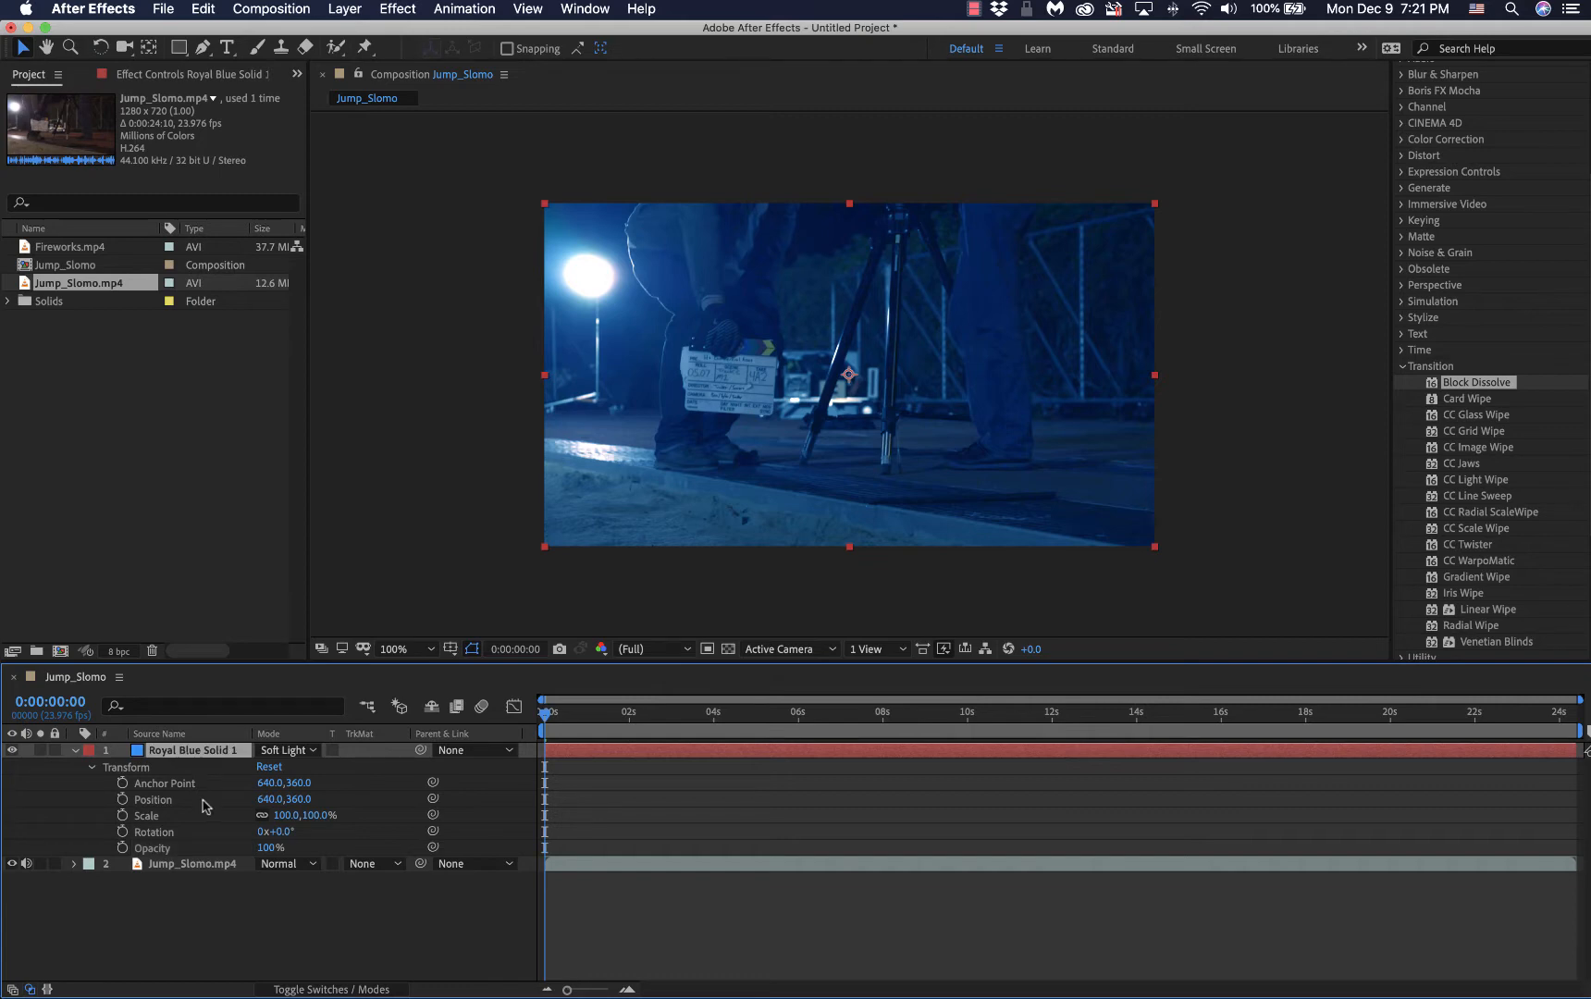
{"action": "key", "text": "Delete"}
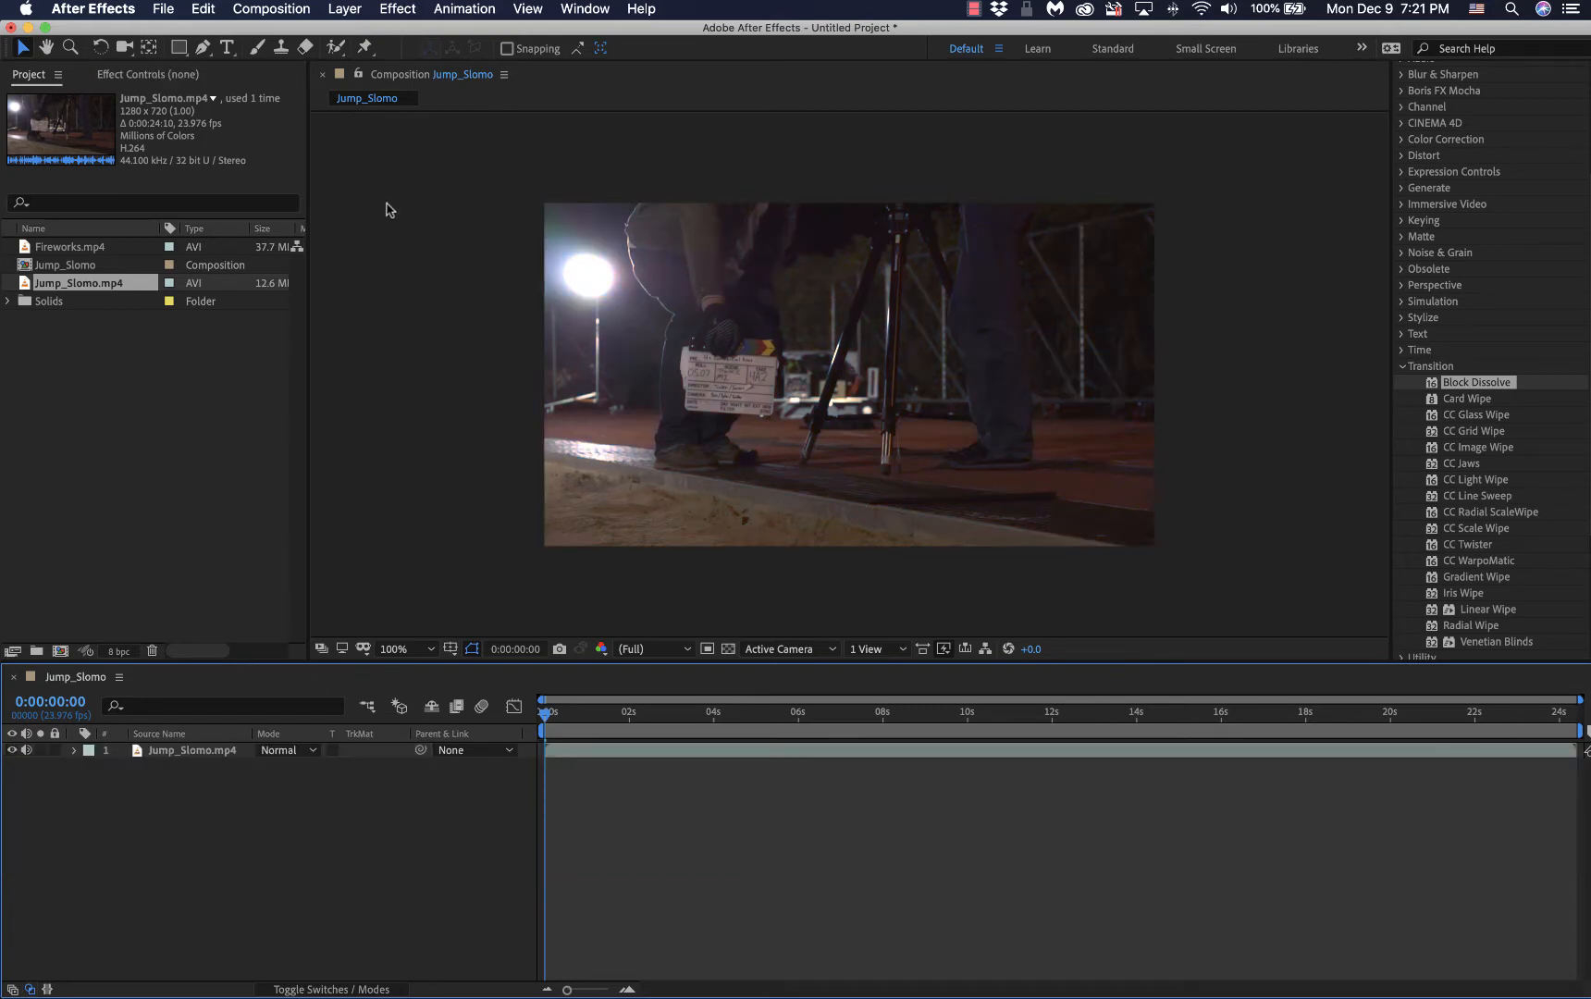
{"action": "left_click", "coordinate": [347, 9]}
{"action": "mouse_move", "coordinate": [357, 33]}
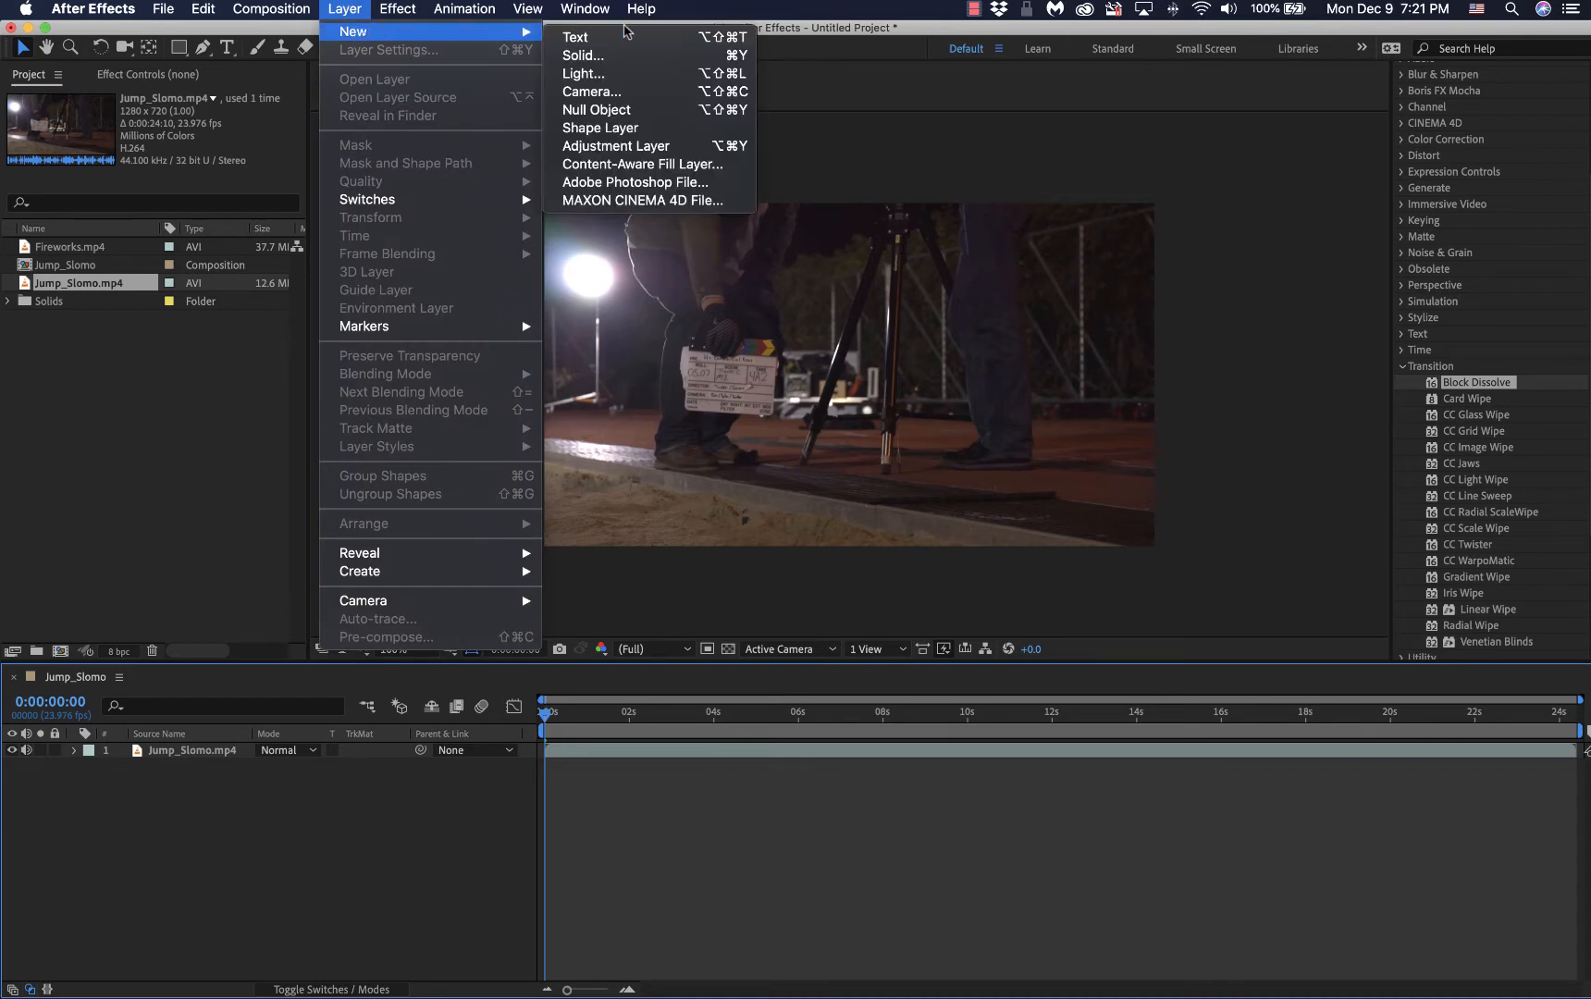
{"action": "left_click", "coordinate": [888, 153]}
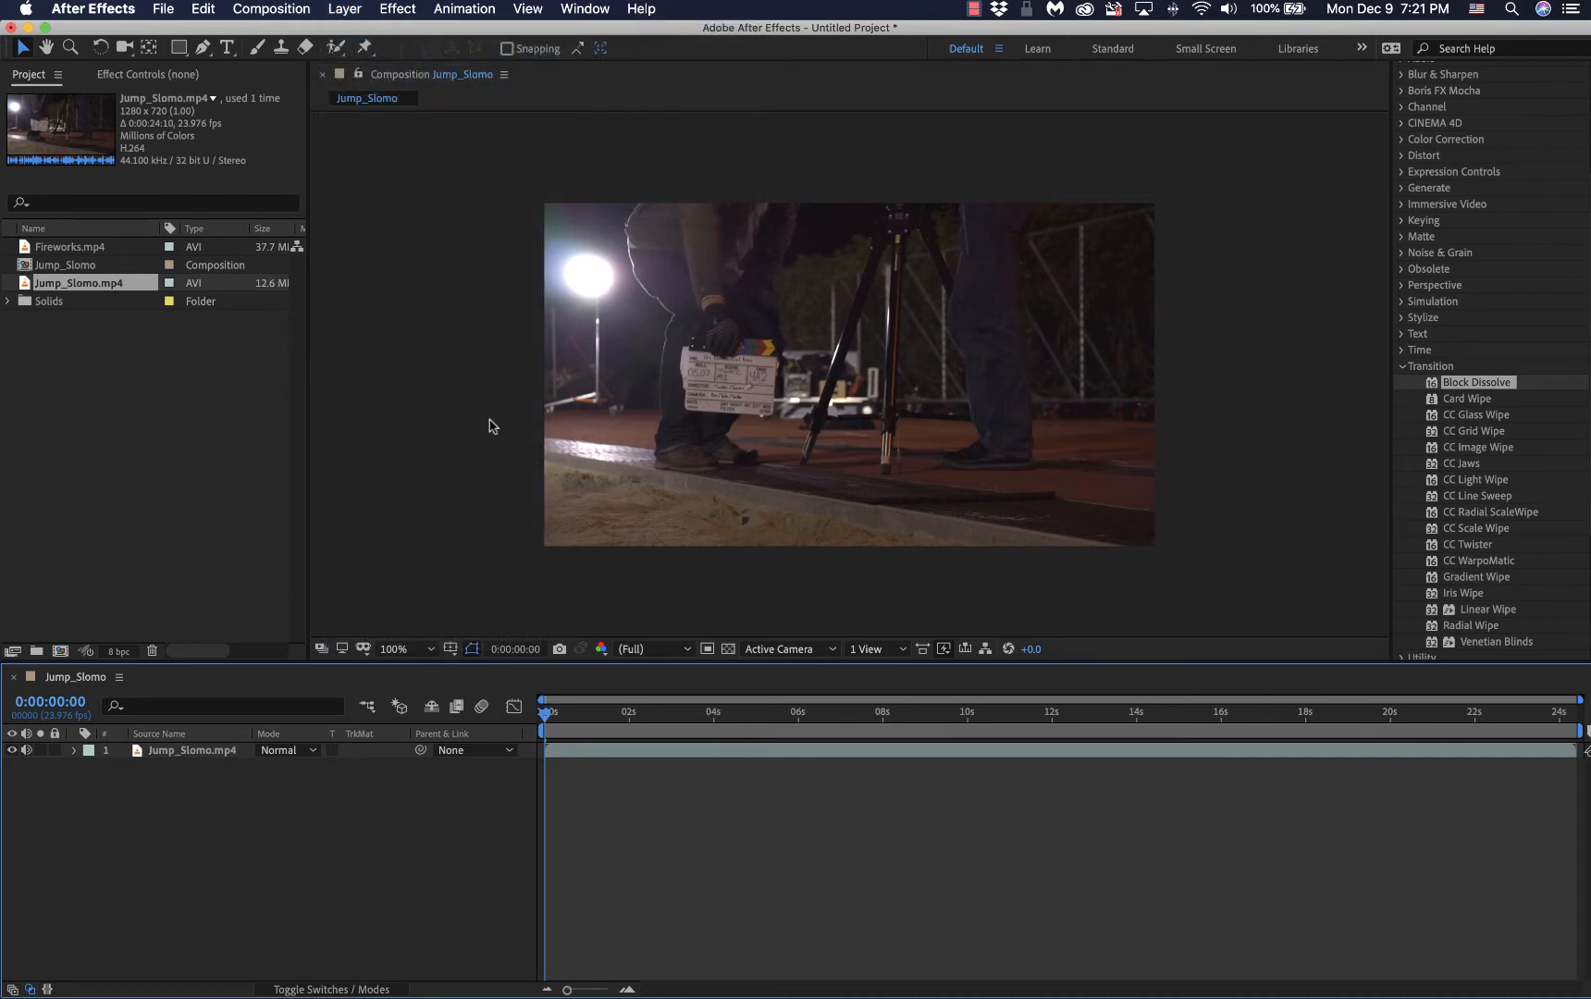
Step: Apply the Add Grain effect from the Noise & Grain category to the Jump_Slomo.mp4 clip
{"action": "left_click", "coordinate": [1410, 366]}
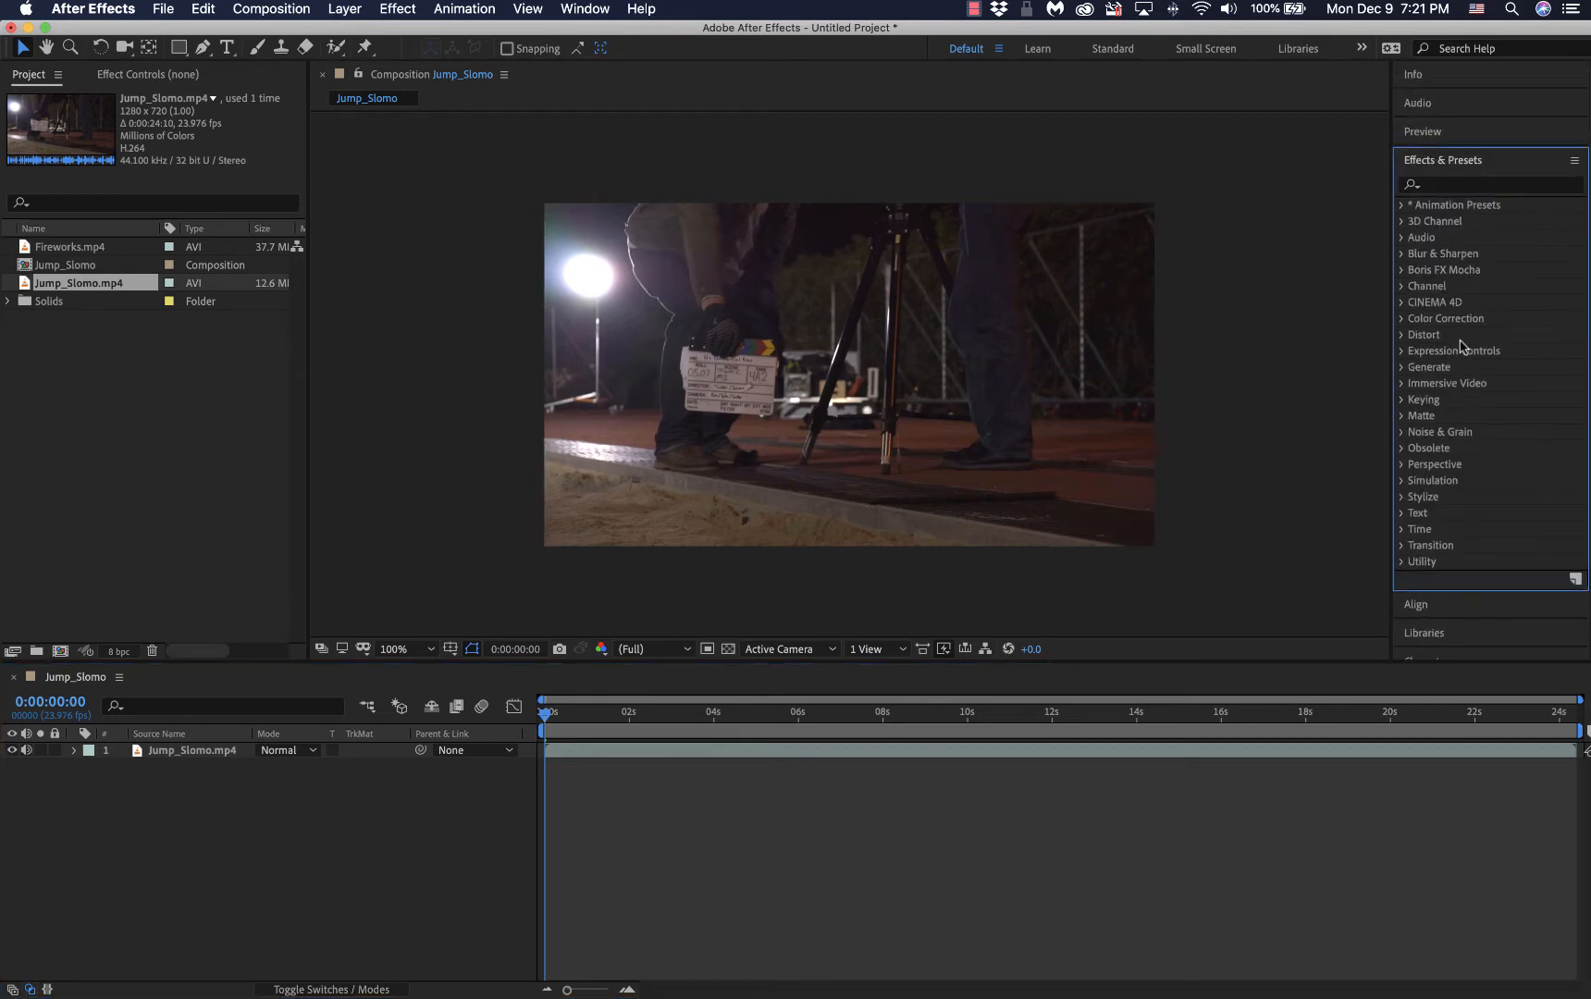
{"action": "left_click", "coordinate": [1505, 160]}
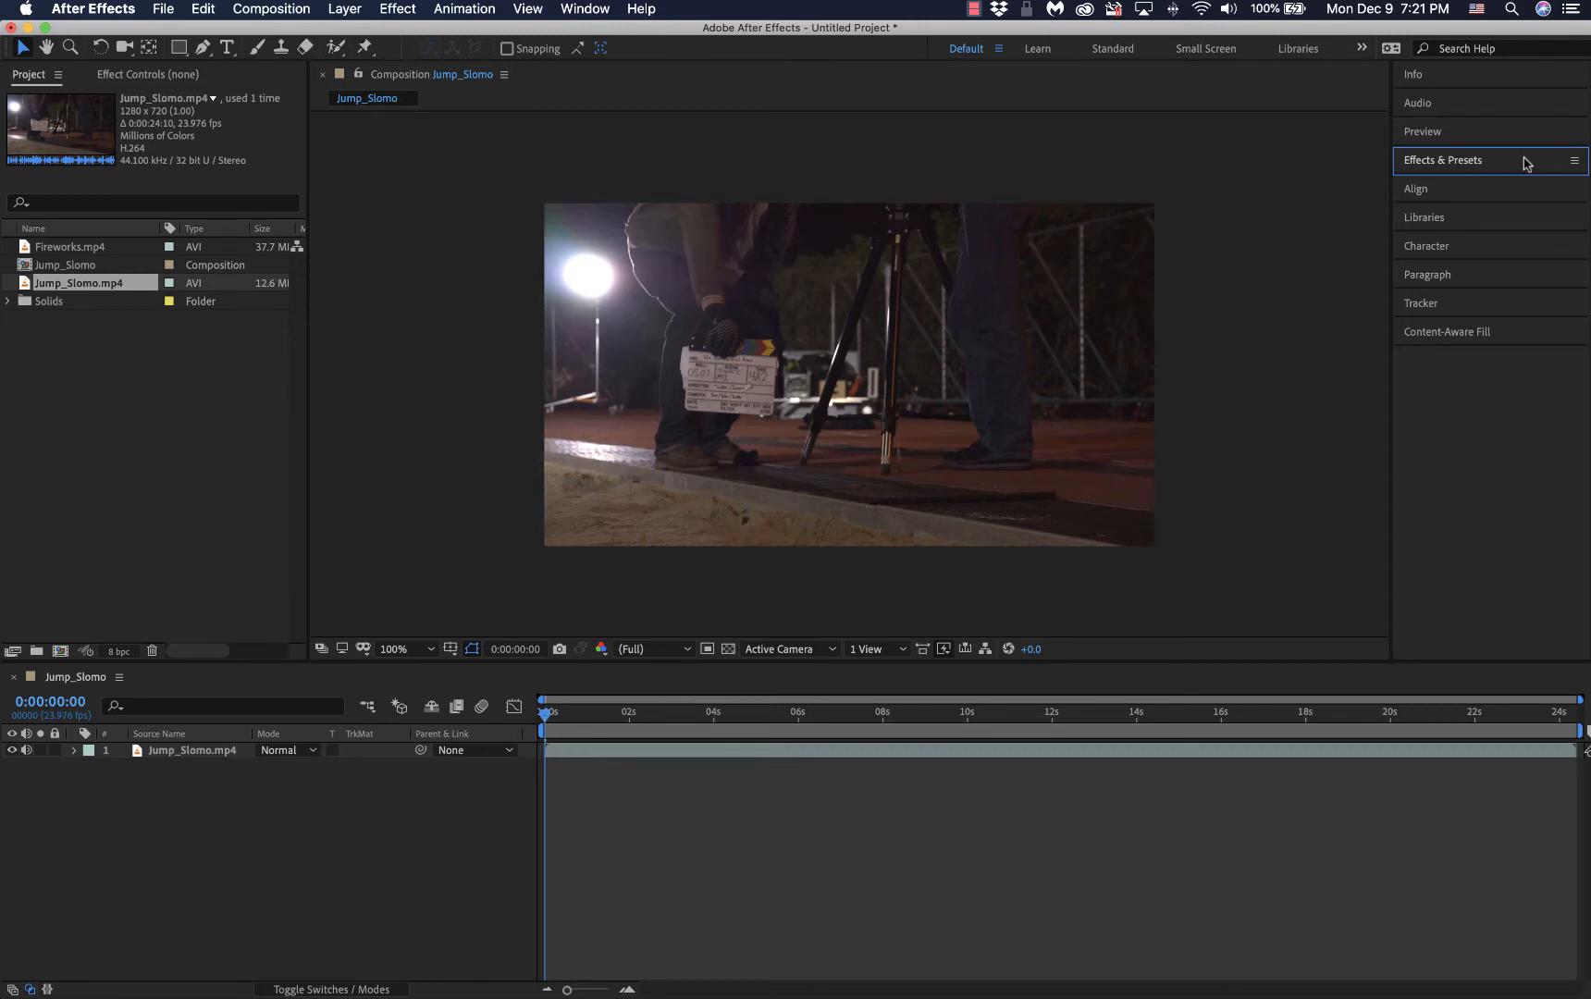
{"action": "left_click", "coordinate": [1520, 164]}
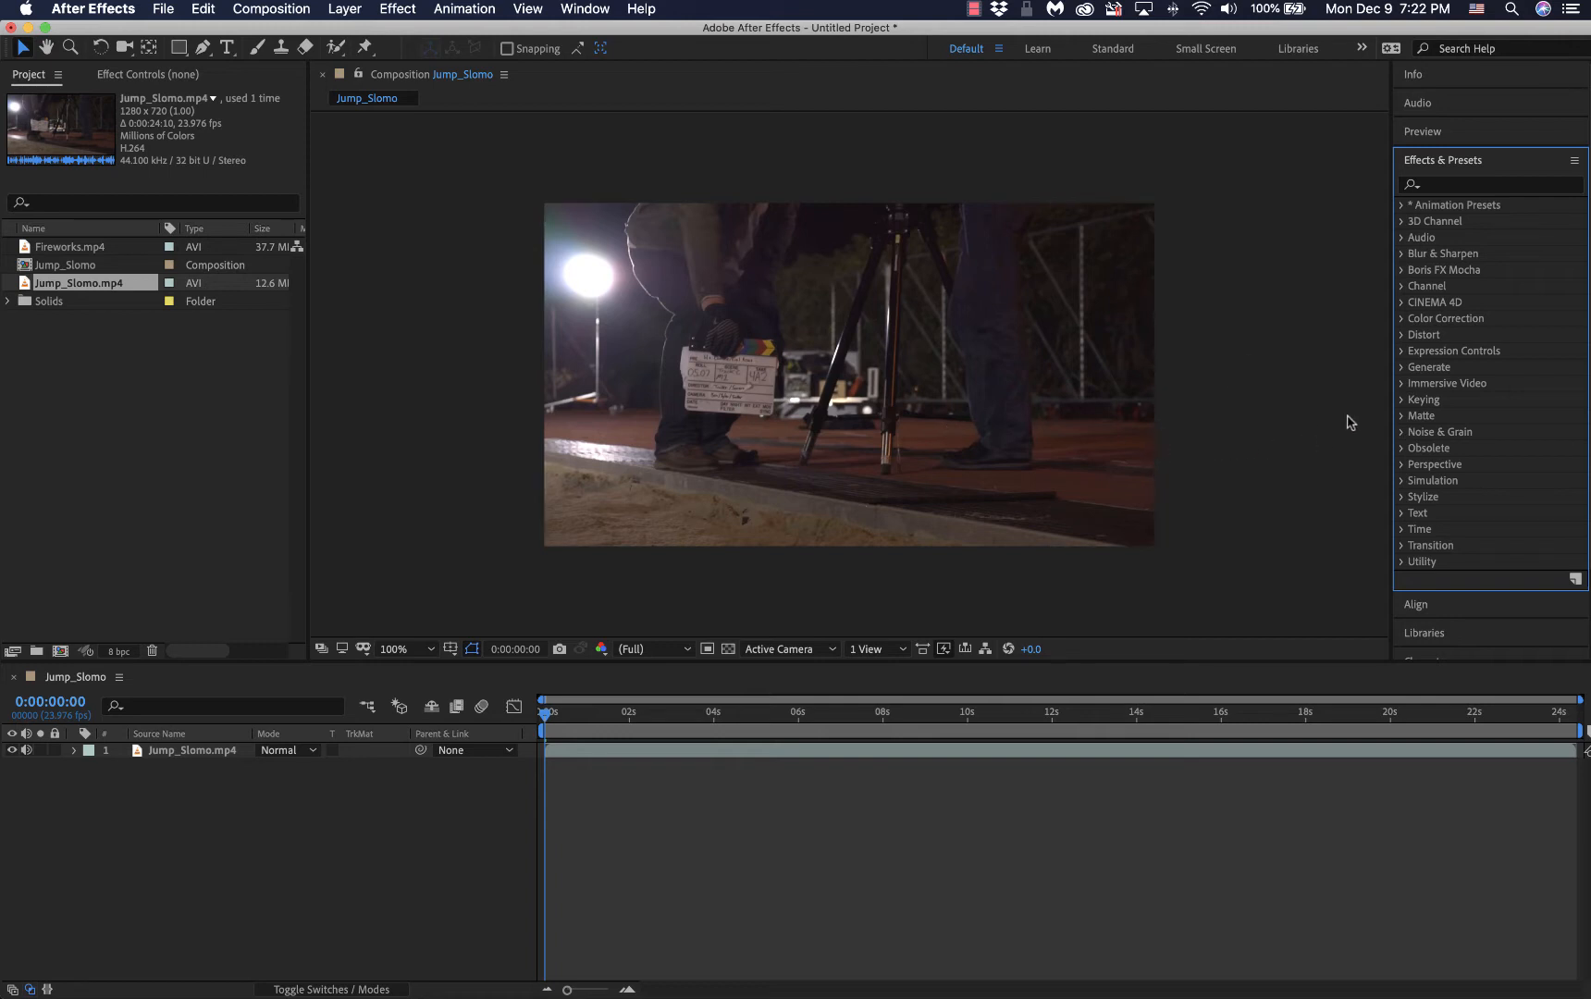
{"action": "left_click", "coordinate": [1402, 433]}
{"action": "scroll", "coordinate": [1438, 404], "scroll_direction": "down", "scroll_amount": 2}
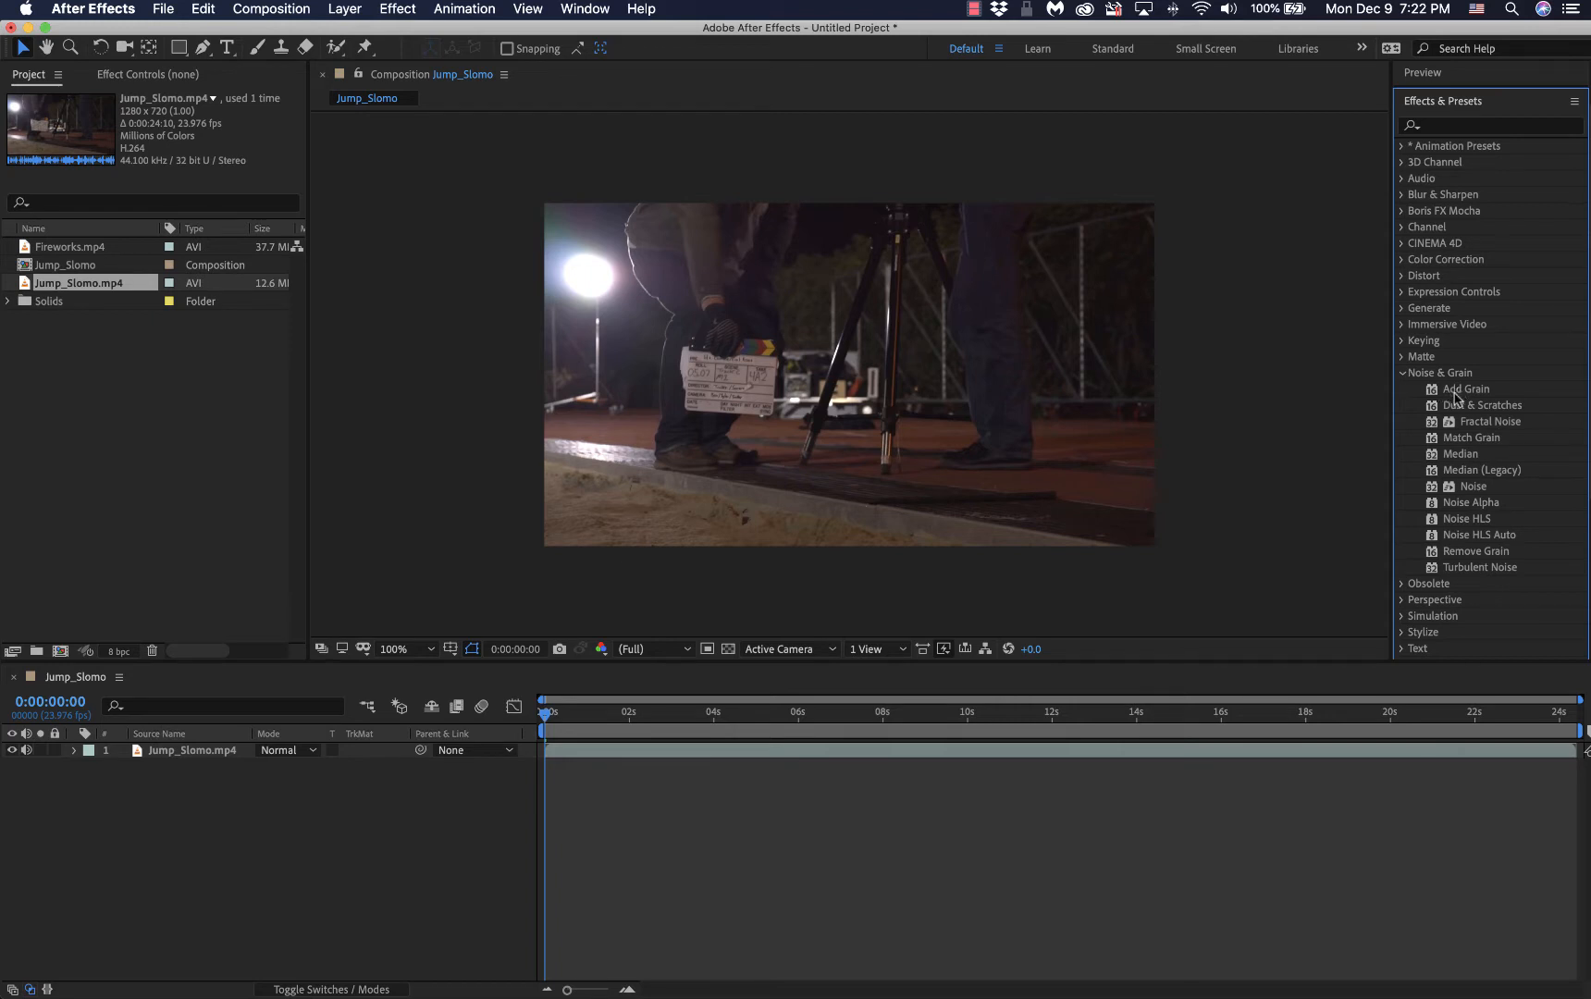
{"action": "left_click_drag", "start_coordinate": [1462, 394], "coordinate": [824, 365]}
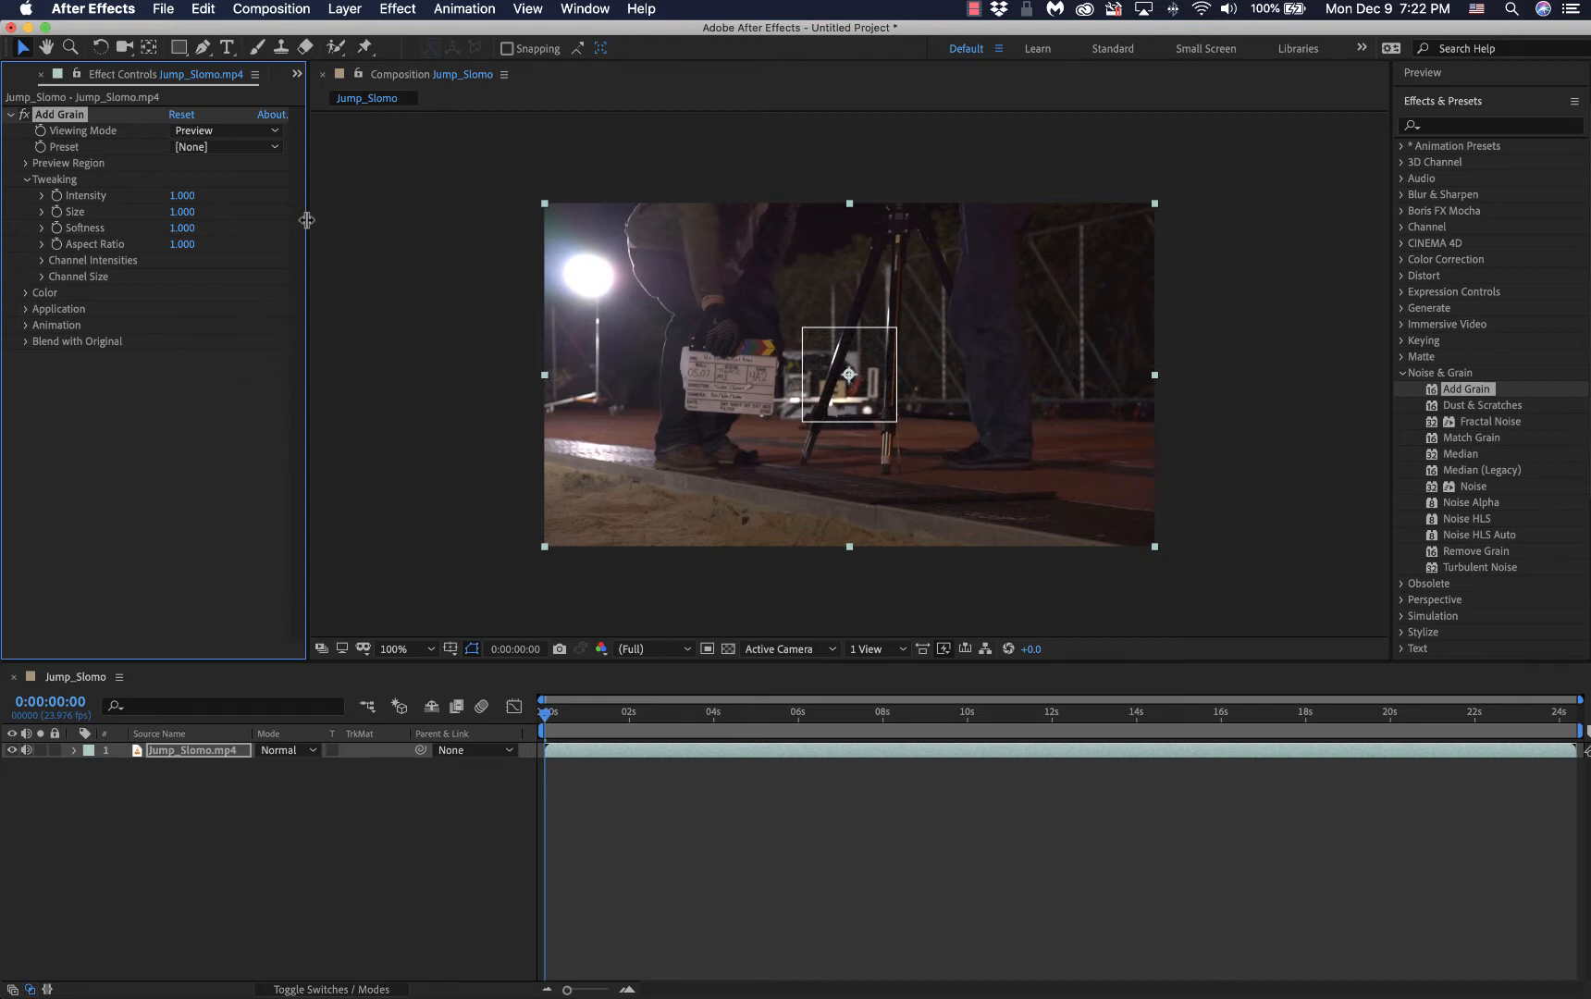
Step: Switch between the project's file list and the Add Grain settings of Jump_Slomo.mp4, finishing on the effect settings
{"action": "left_click", "coordinate": [297, 76]}
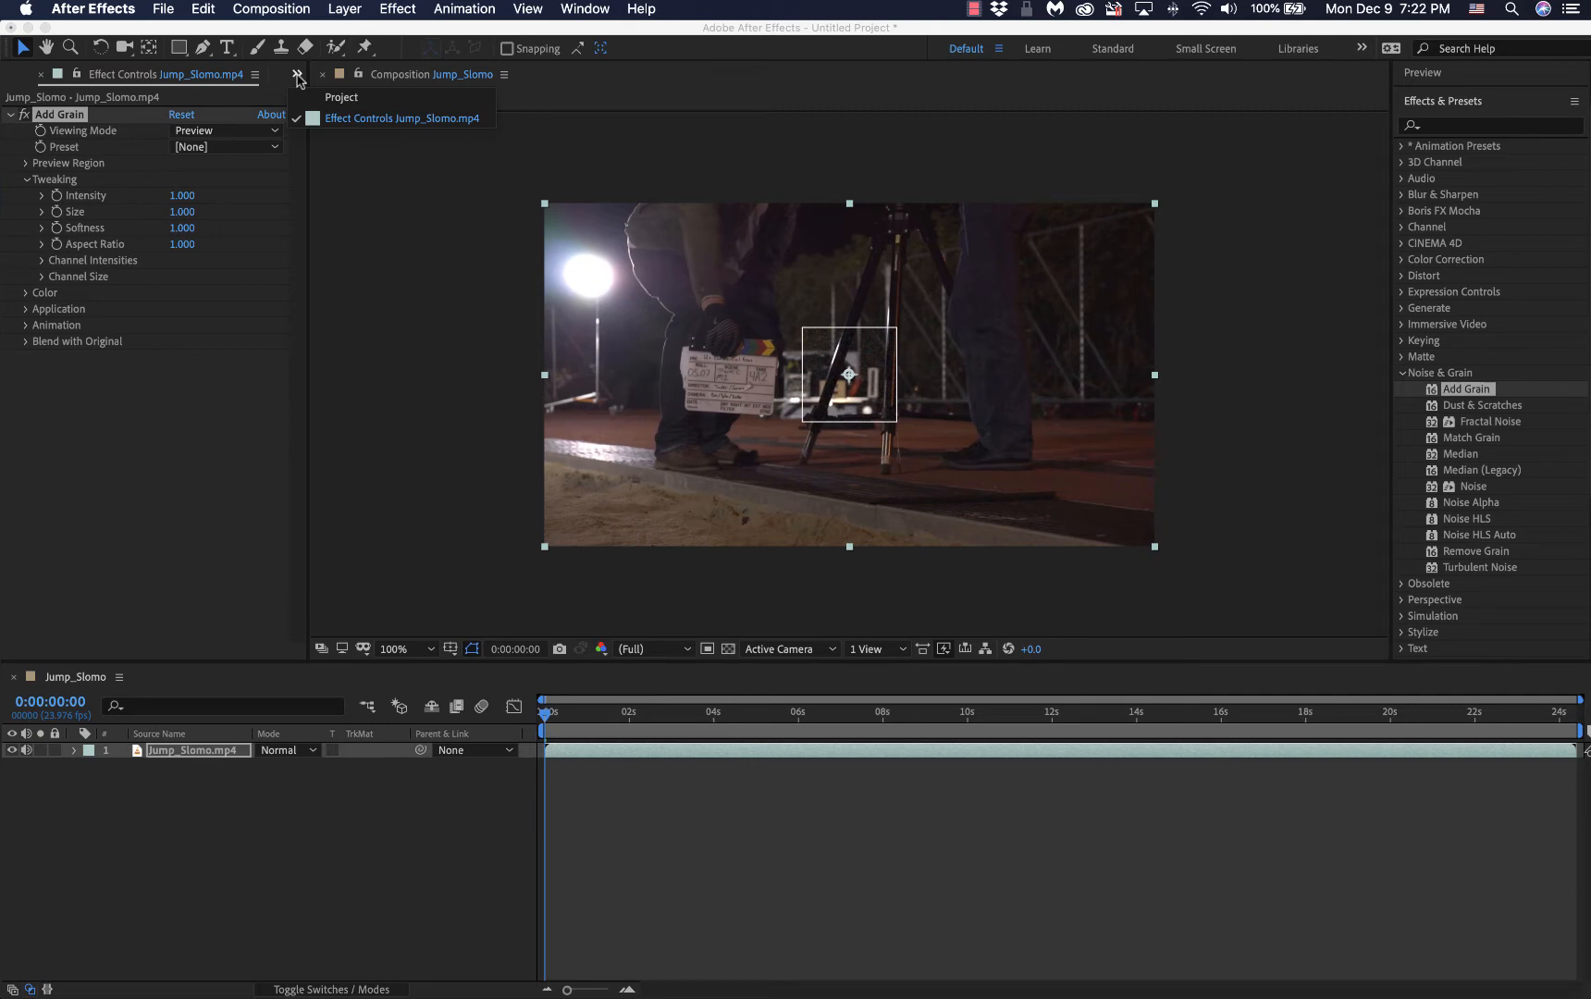
{"action": "left_click", "coordinate": [340, 98]}
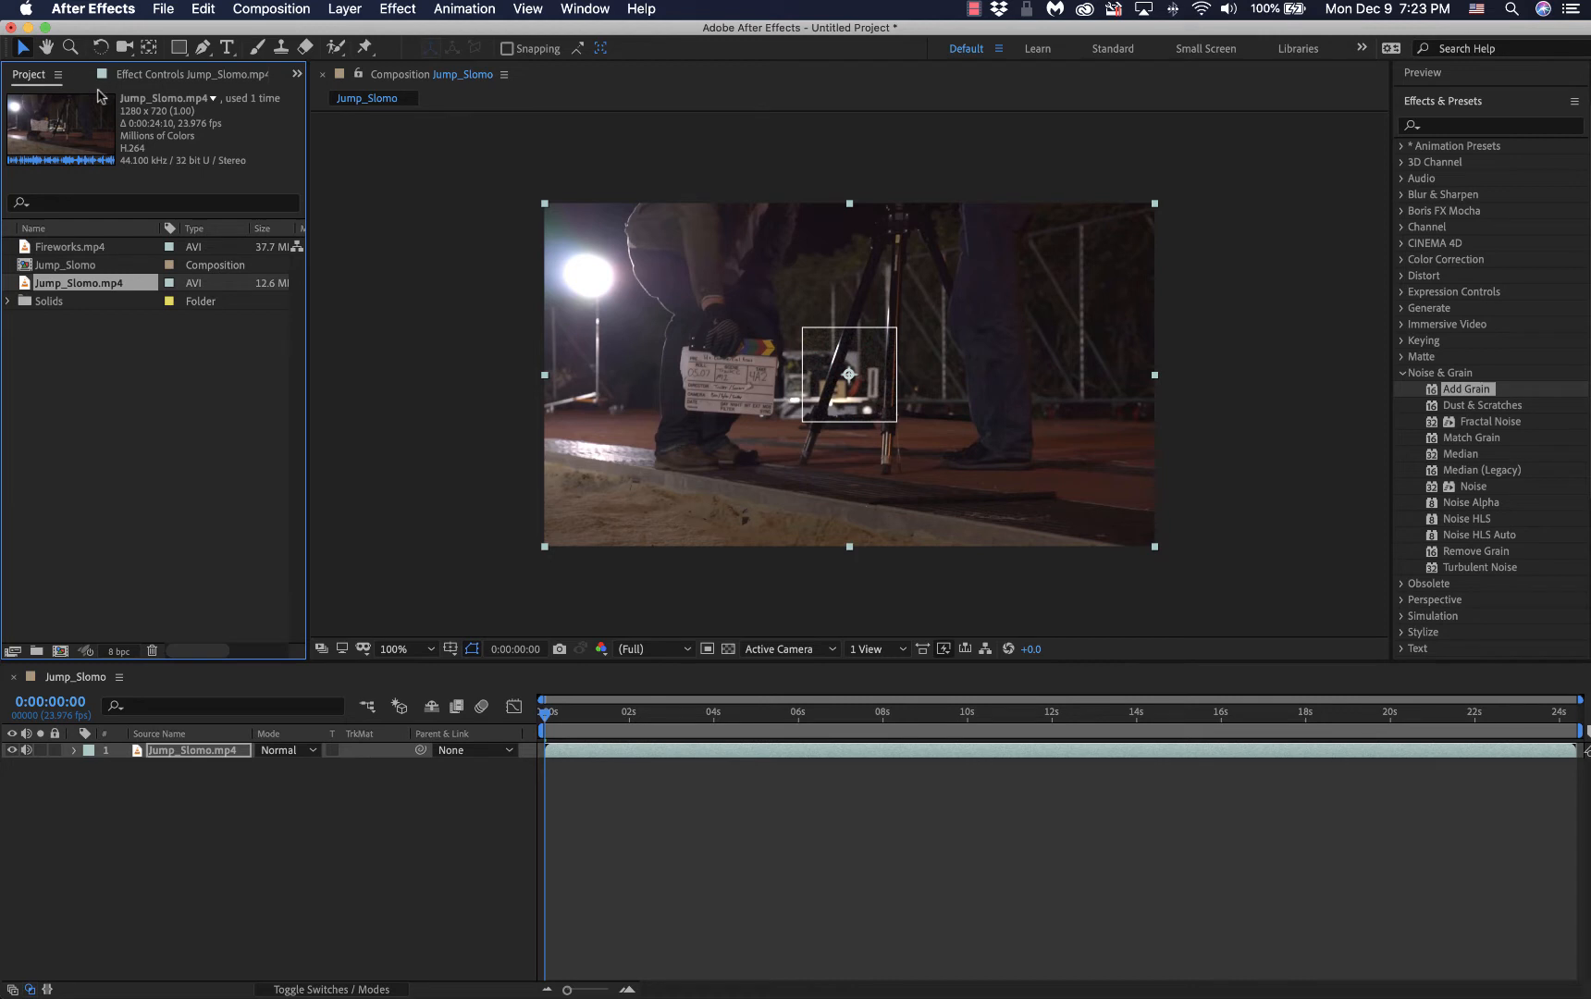
{"action": "left_click", "coordinate": [148, 78]}
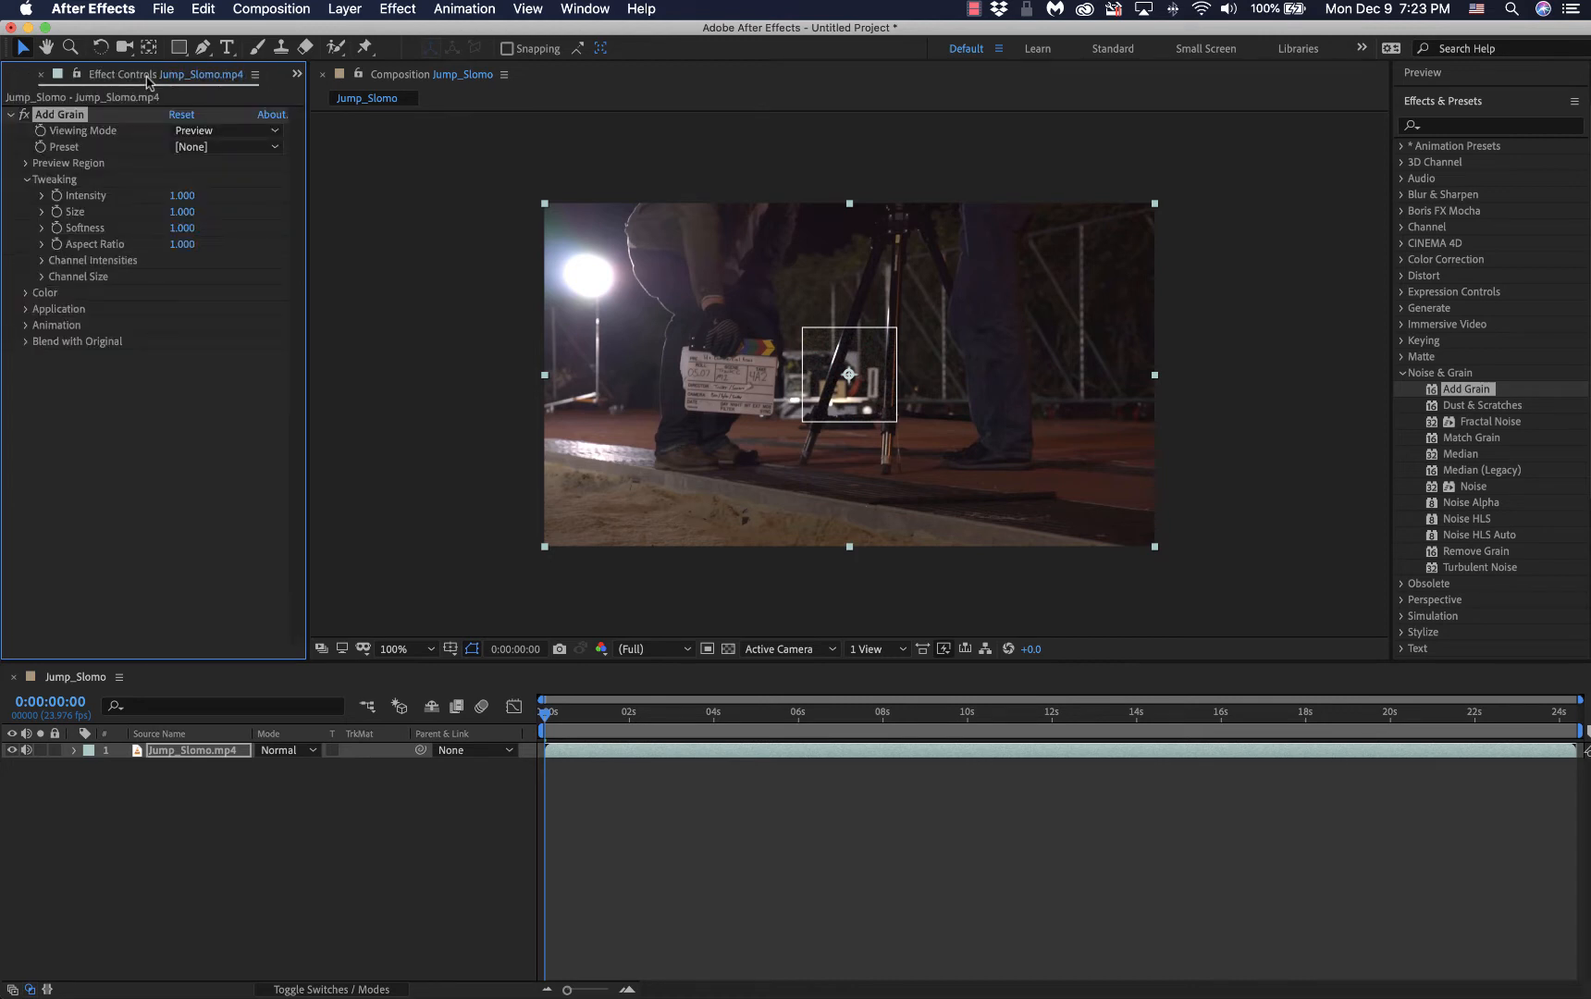
{"action": "left_click", "coordinate": [296, 80]}
{"action": "left_click", "coordinate": [320, 94]}
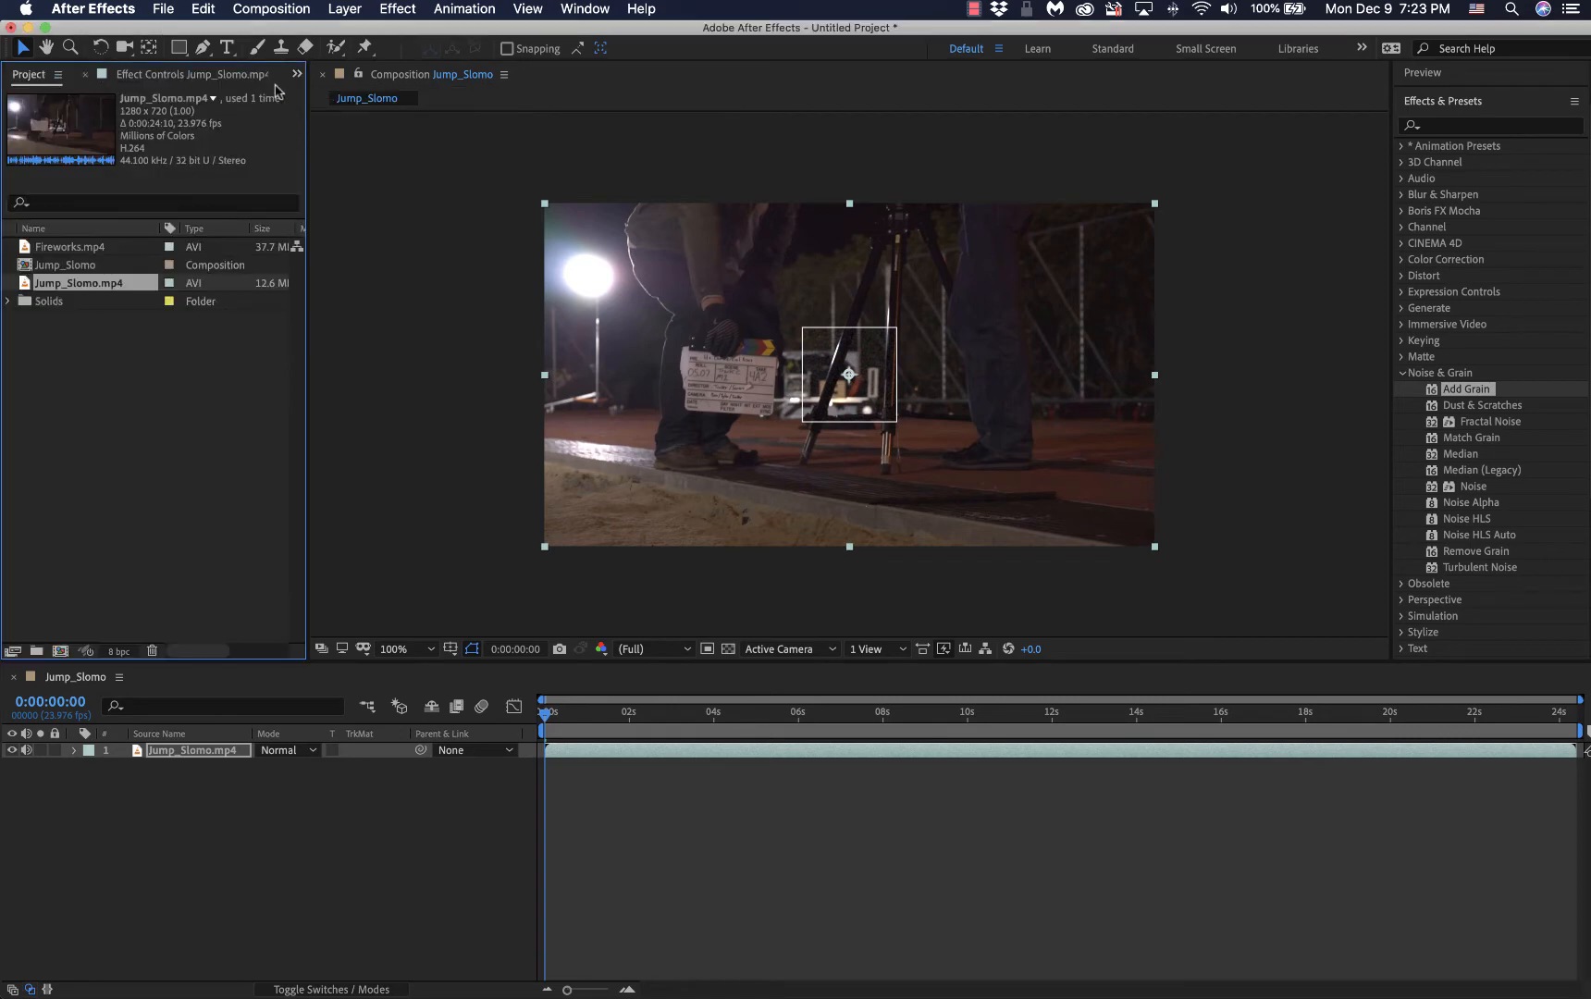
{"action": "left_click", "coordinate": [225, 79]}
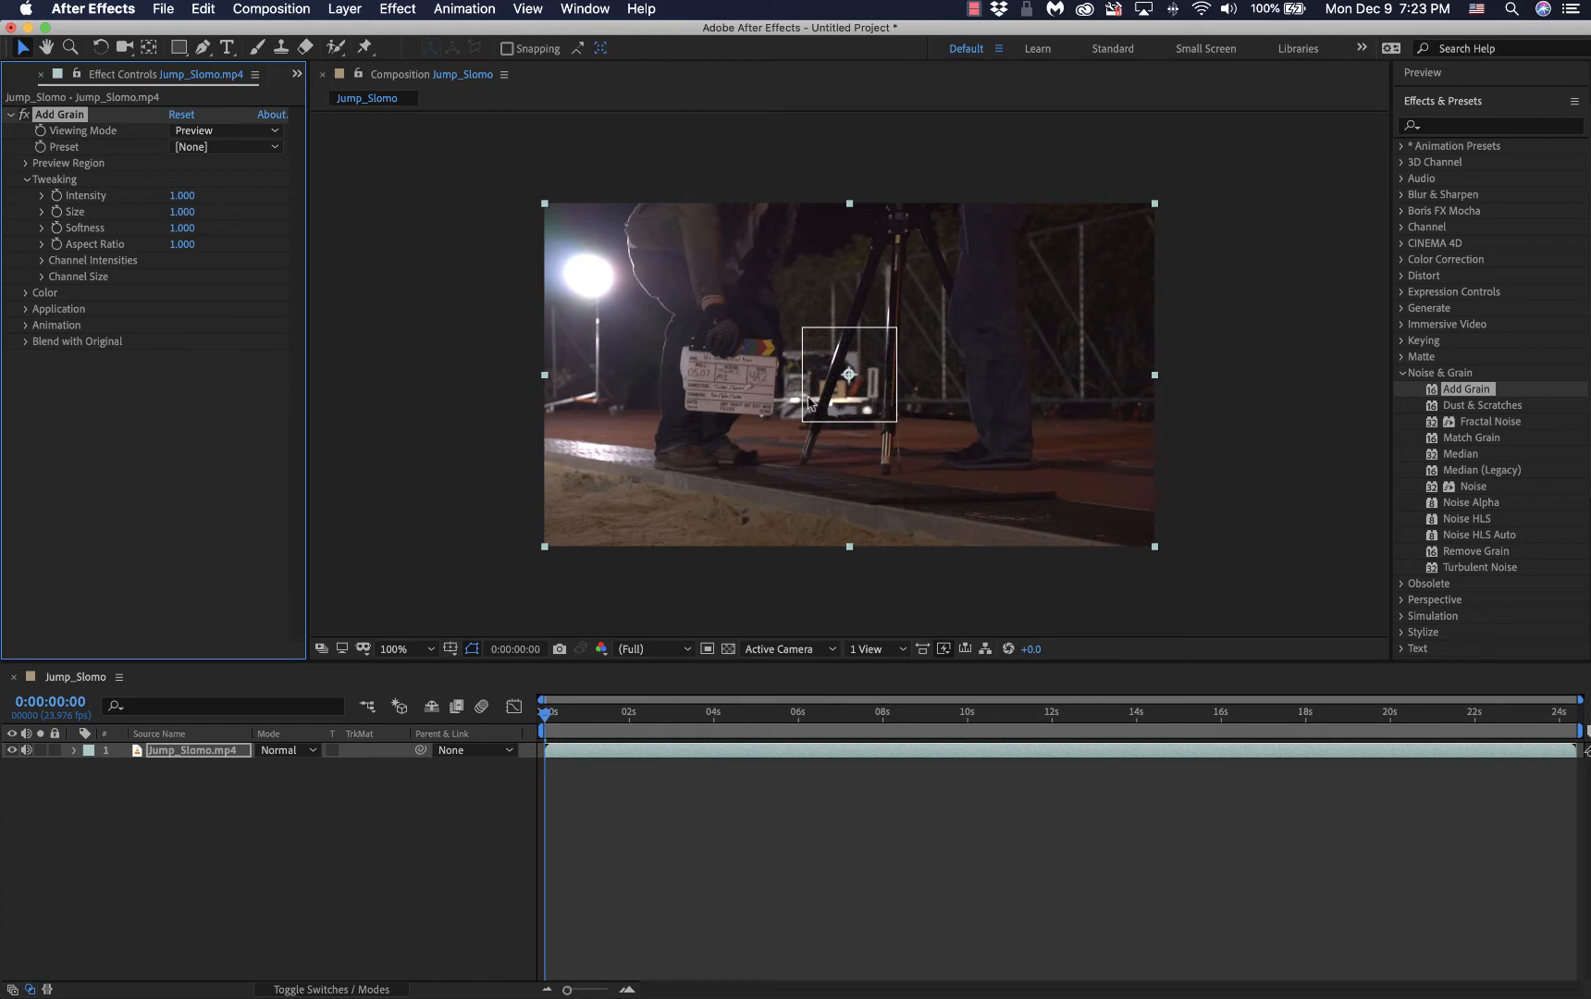
Step: Set Add Grain's viewing mode to Final Output and its intensity to 2.500, and preview the grain along the timeline
{"action": "left_click", "coordinate": [238, 137]}
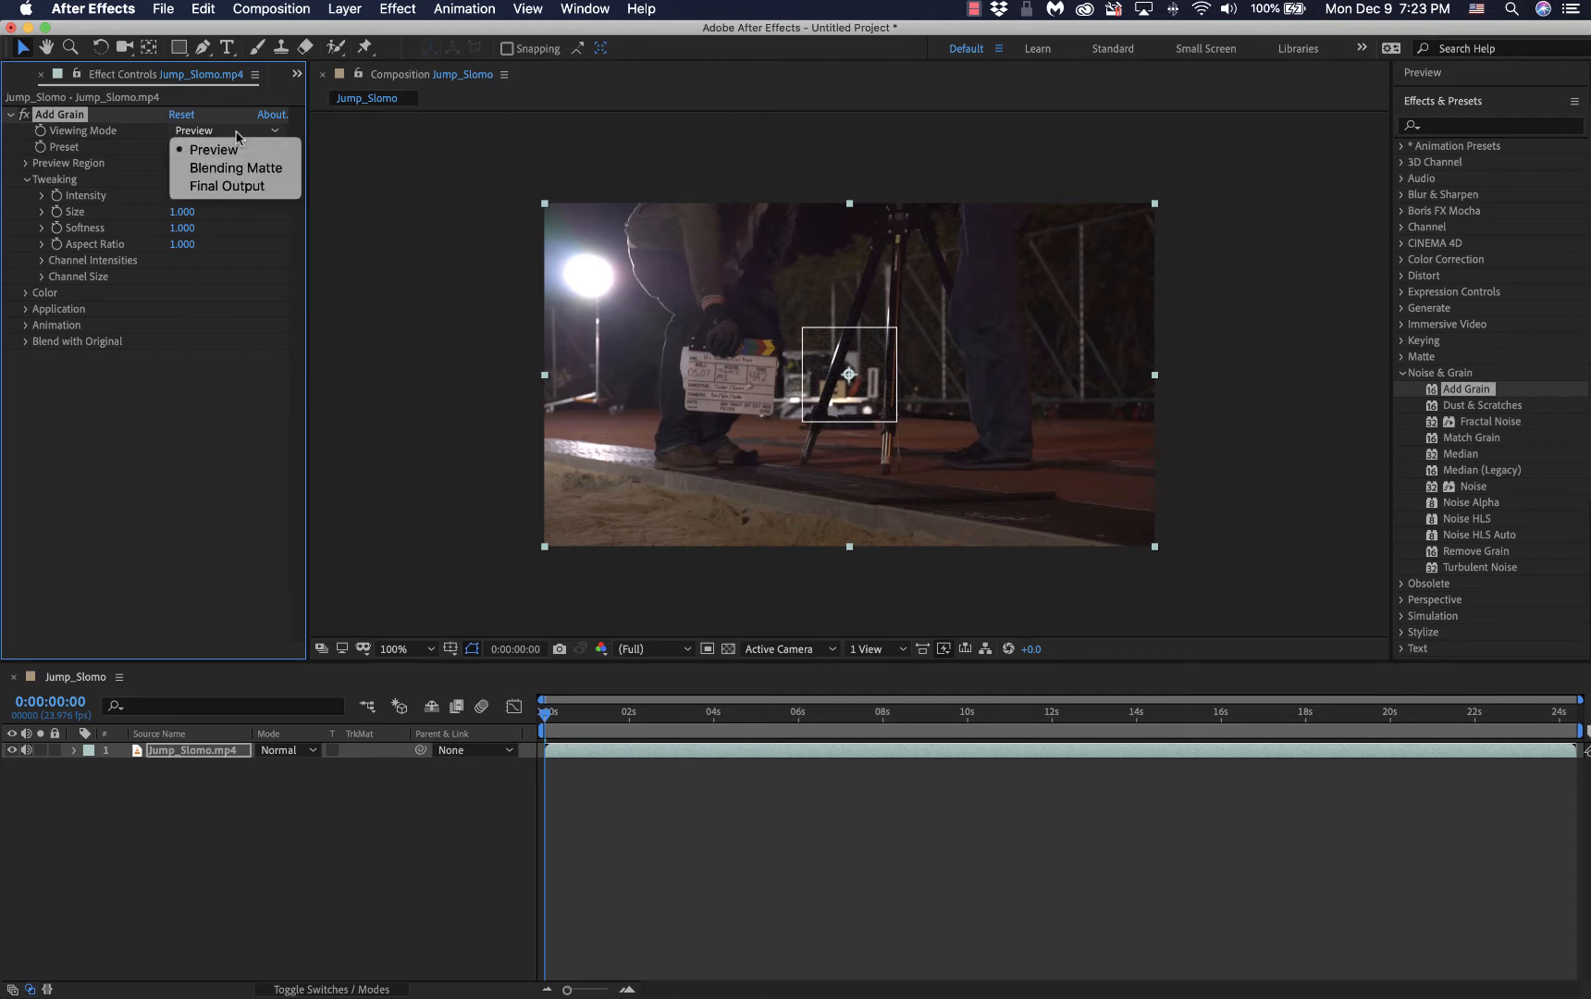
{"action": "left_click", "coordinate": [247, 188]}
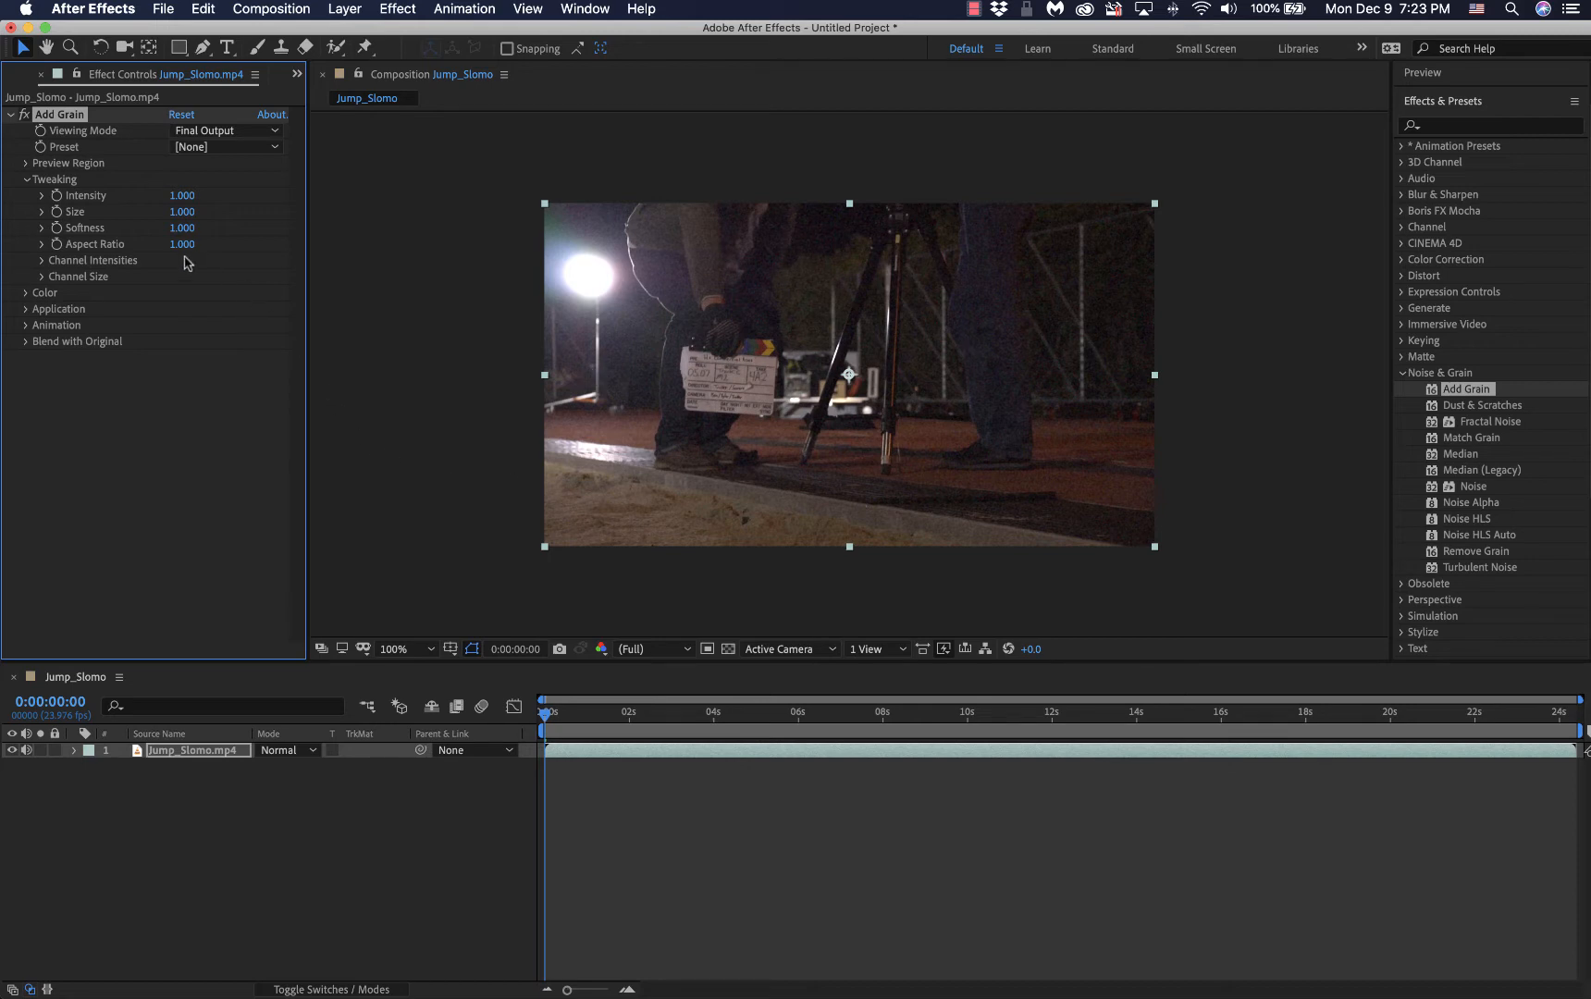
{"action": "left_click", "coordinate": [180, 196]}
{"action": "left_click_drag", "start_coordinate": [185, 195], "coordinate": [193, 196]}
{"action": "mouse_move", "coordinate": [546, 720]}
{"action": "left_mouse_down"}
{"action": "mouse_move", "coordinate": [630, 734]}
{"action": "mouse_move", "coordinate": [536, 731]}
{"action": "left_mouse_up"}
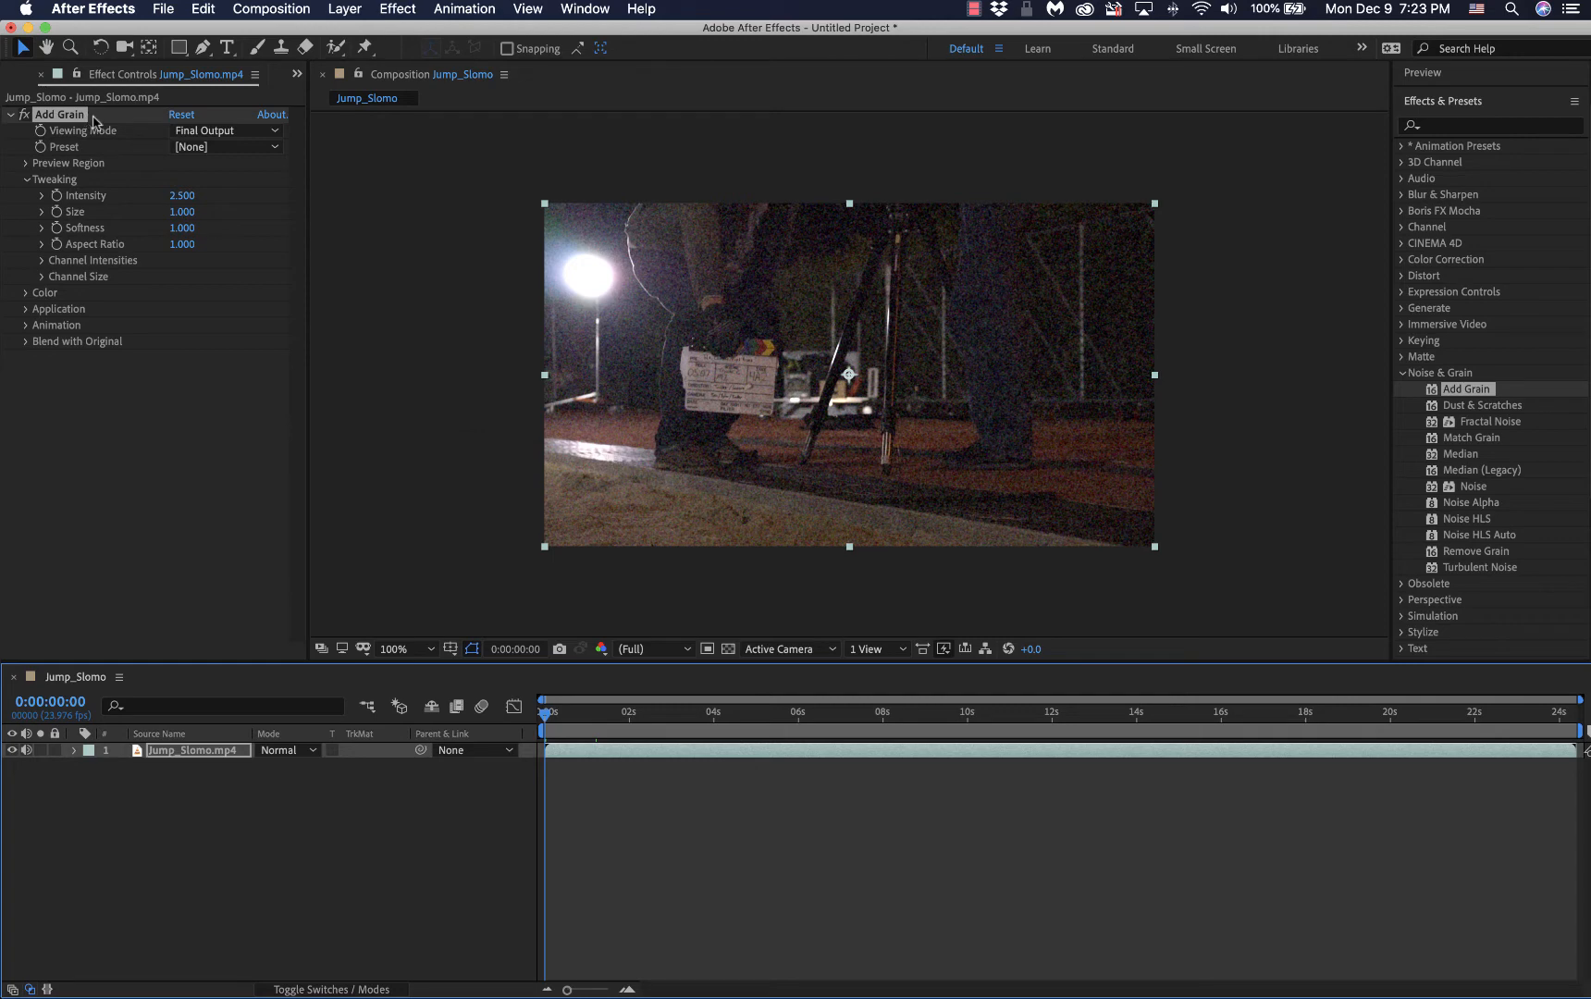
Step: Delete the Add Grain effect from the Jump_Slomo.mp4 clip and close its effect settings
{"action": "left_click", "coordinate": [55, 117]}
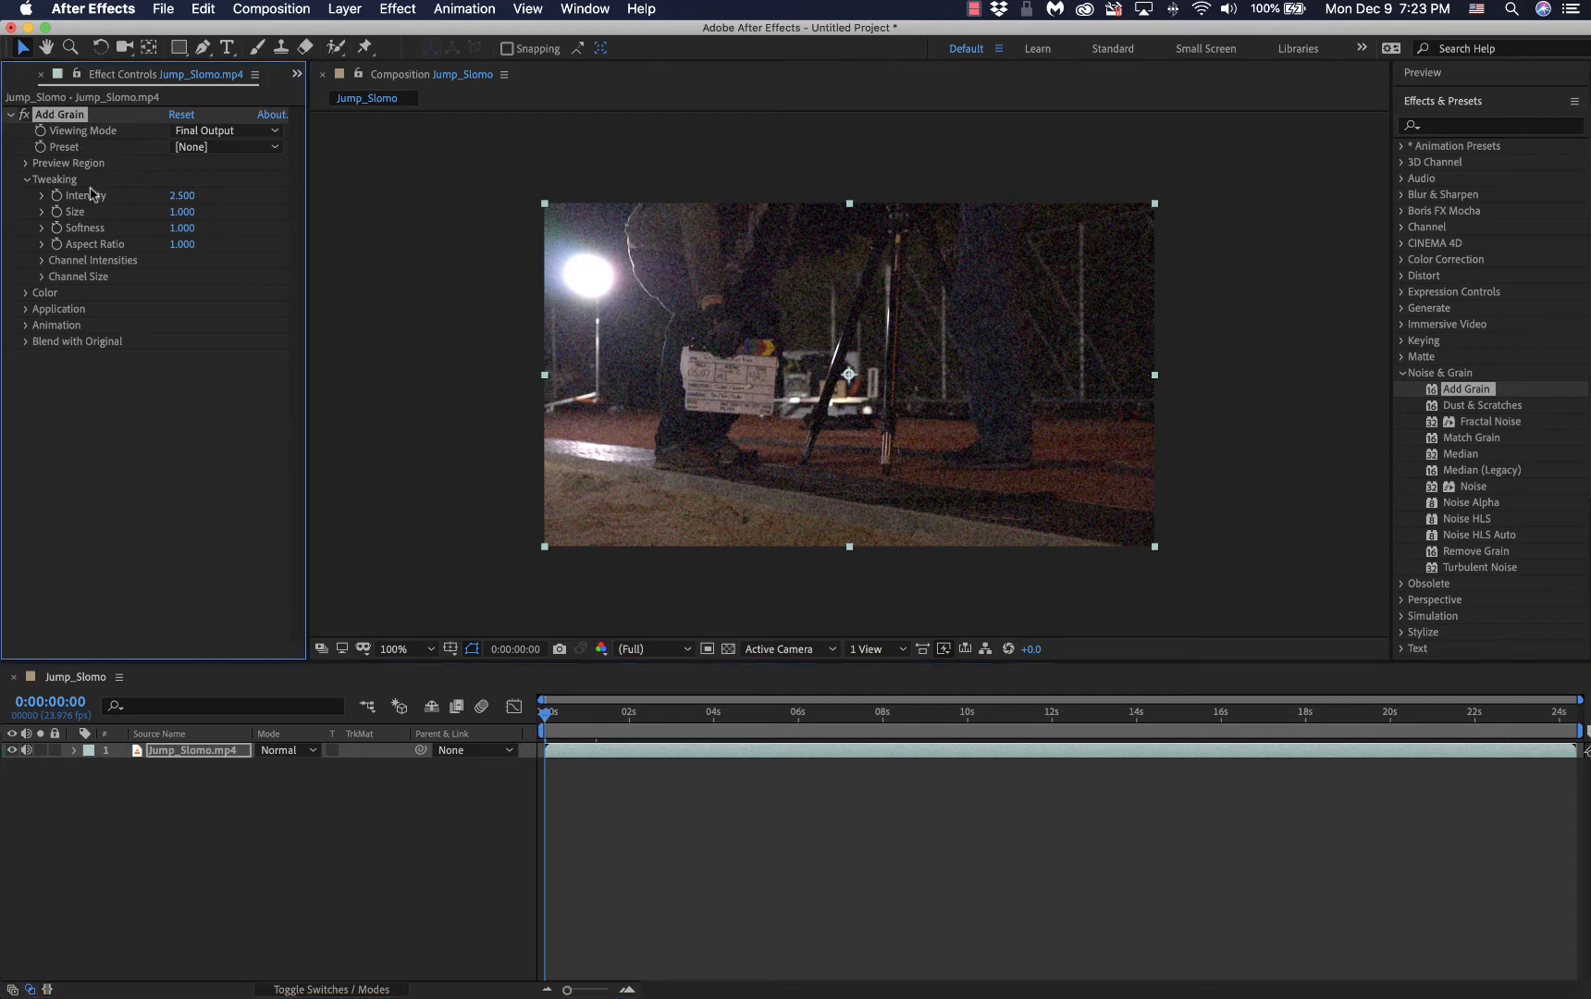
{"action": "key", "text": "Delete"}
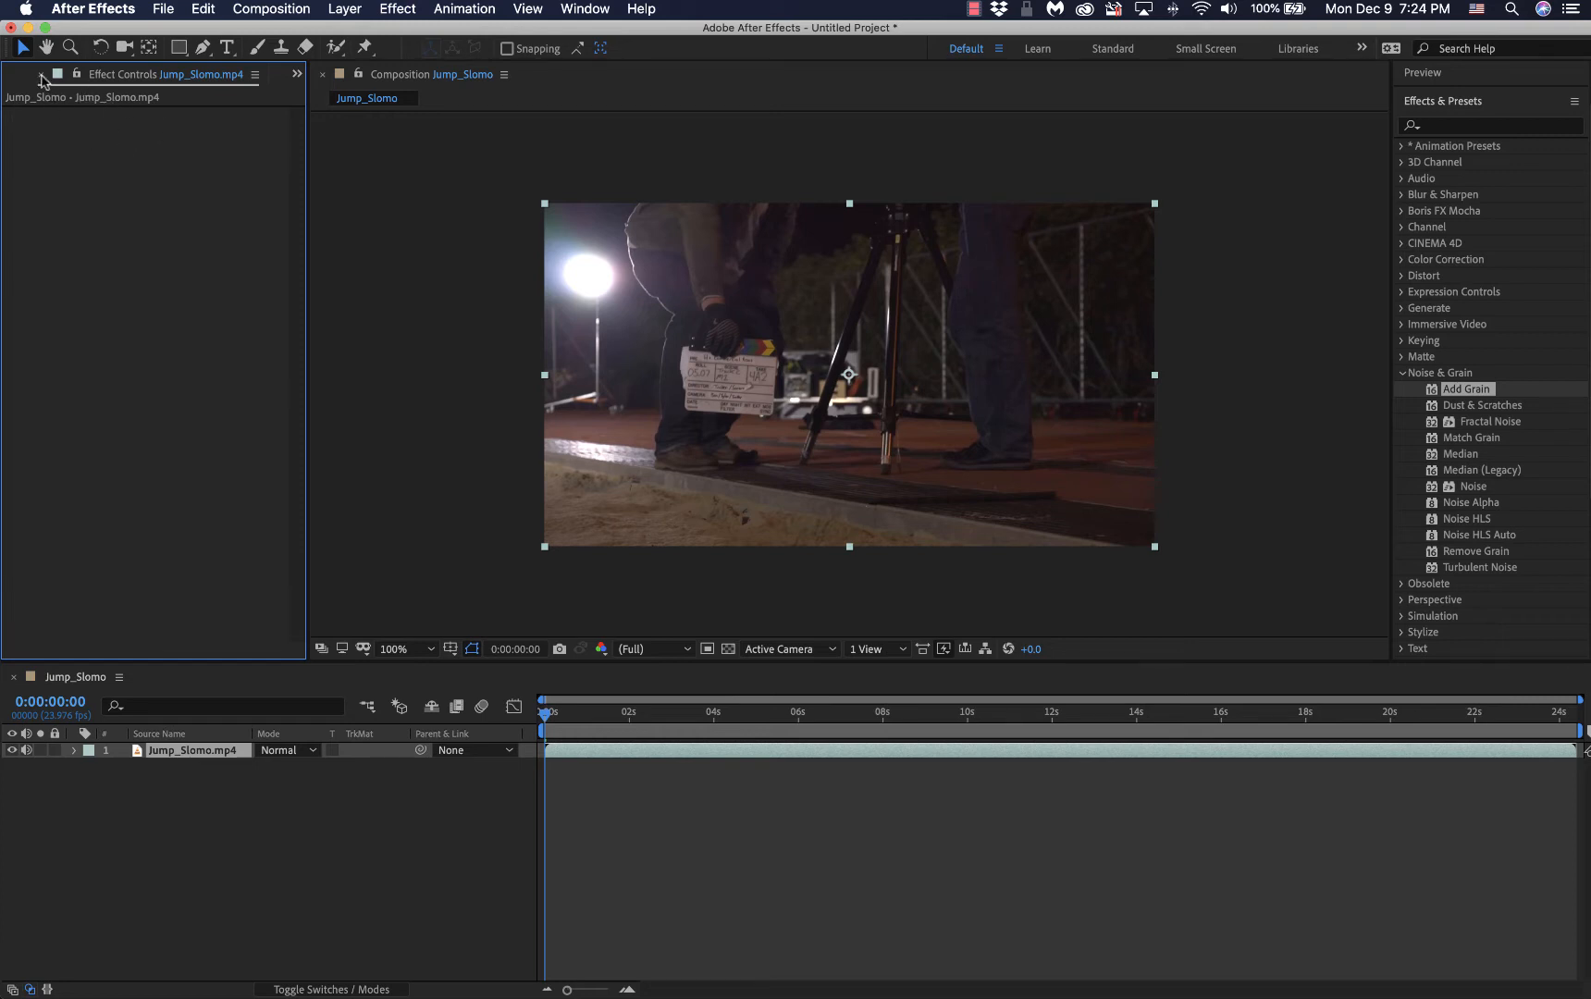
{"action": "left_click", "coordinate": [41, 74]}
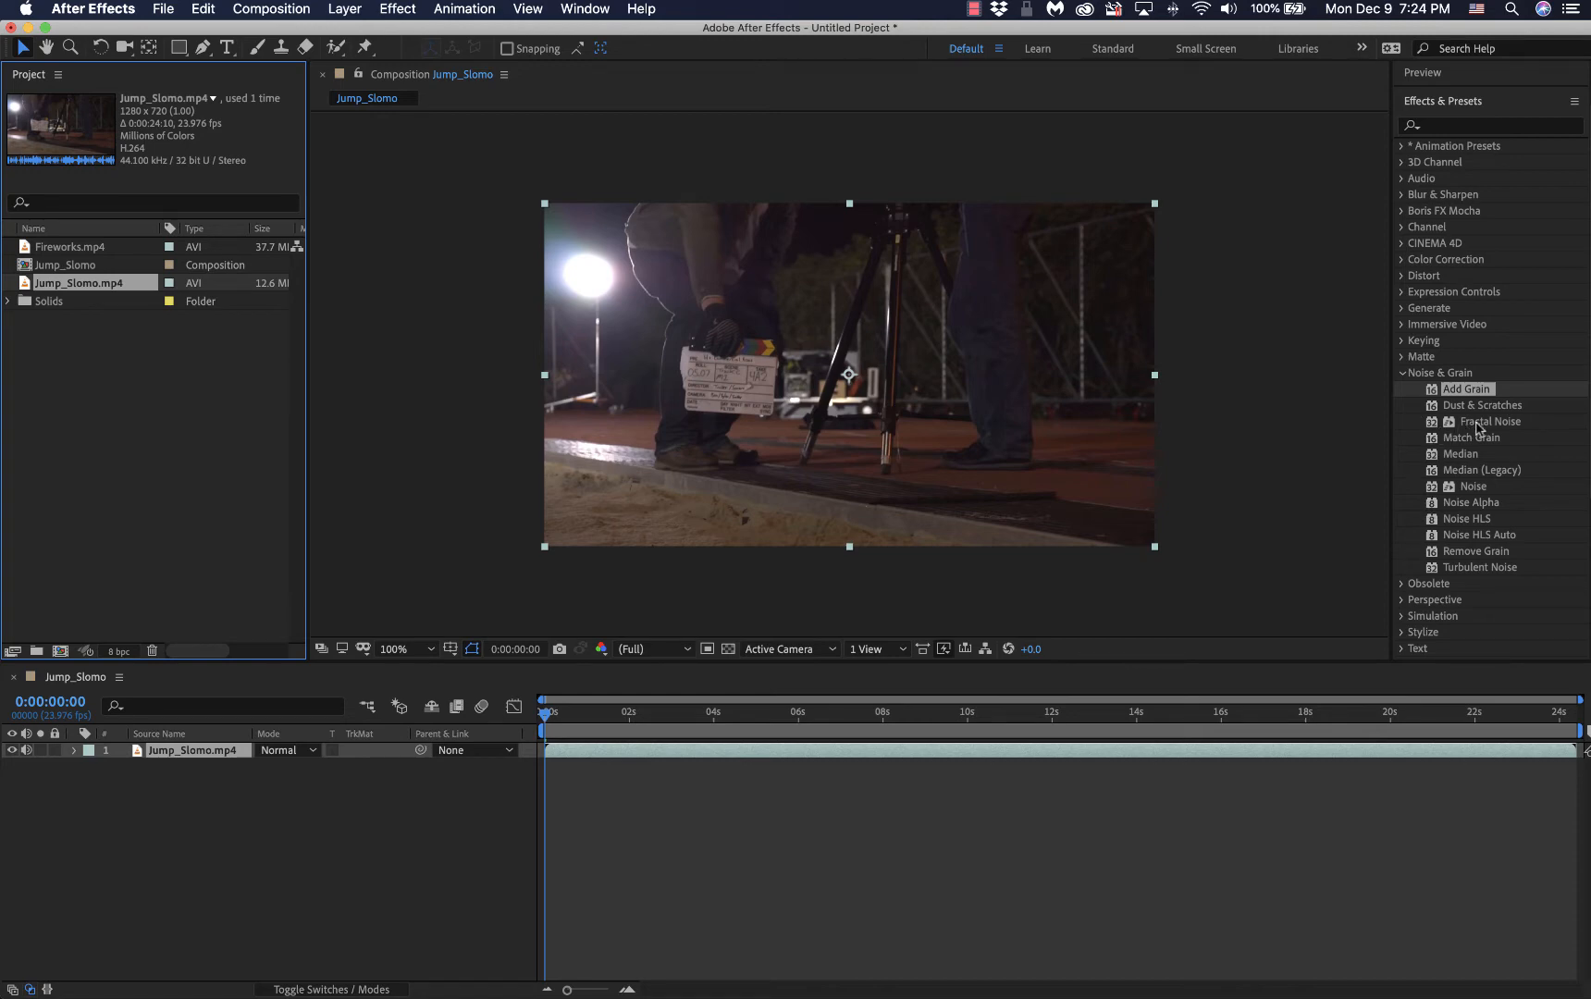
Step: Try the Fractal Noise effect directly on the Jump_Slomo.mp4 clip and remove it after a preview
{"action": "left_click_drag", "start_coordinate": [1477, 422], "coordinate": [902, 421]}
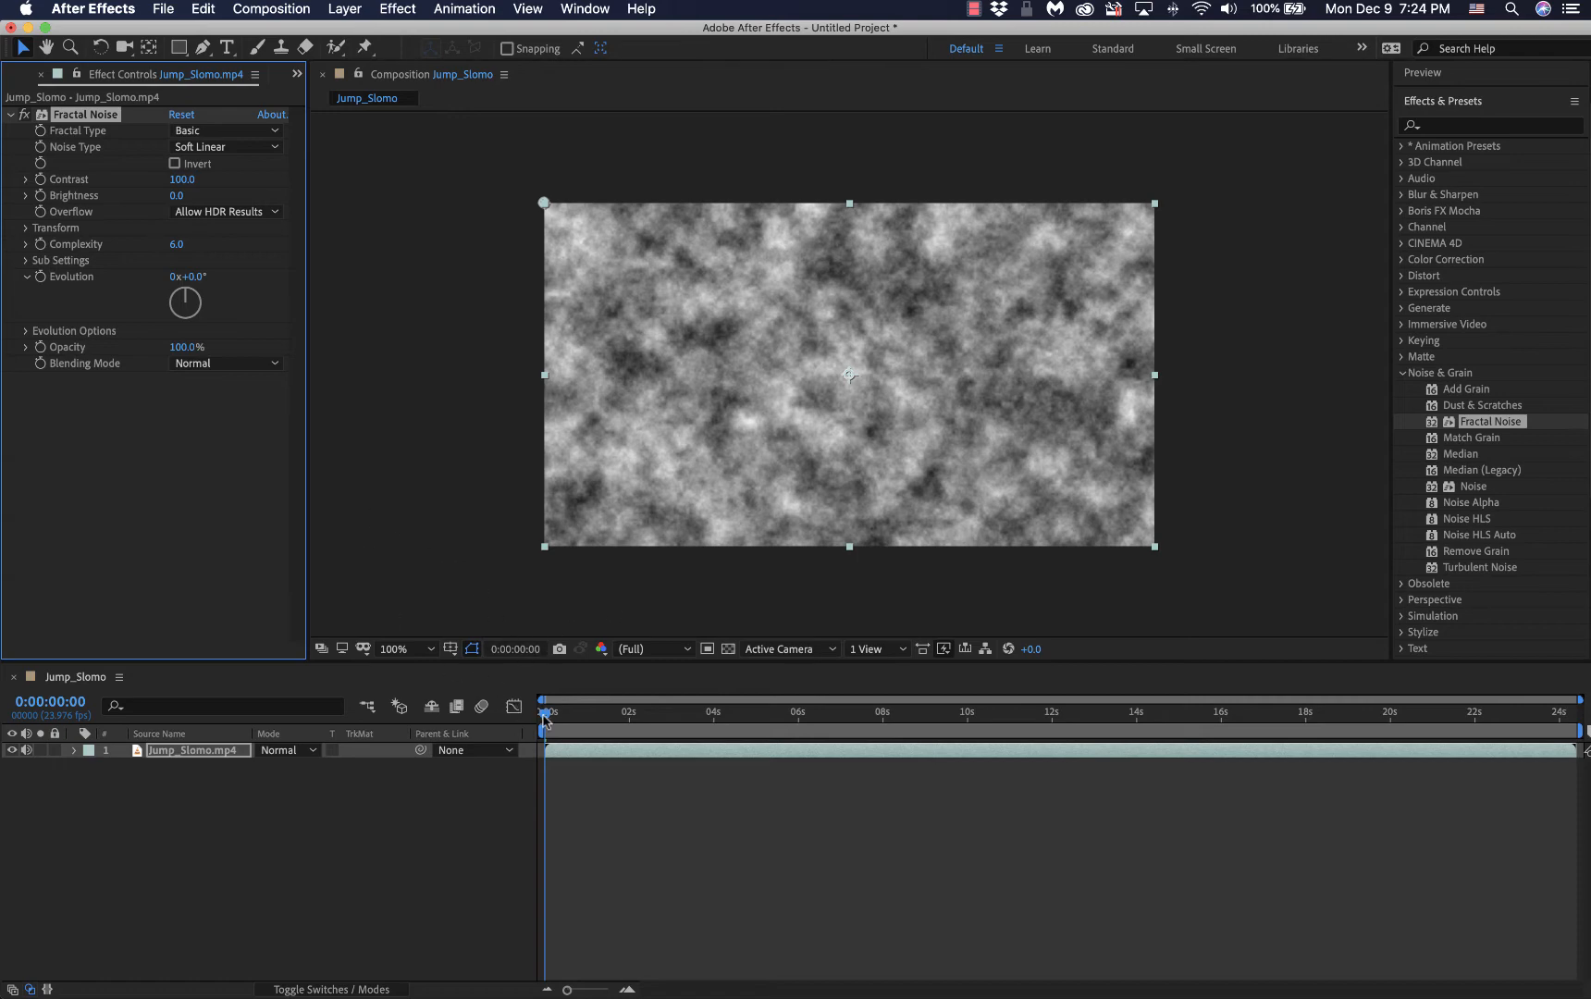
{"action": "left_click", "coordinate": [549, 714]}
{"action": "left_click_drag", "start_coordinate": [549, 714], "coordinate": [547, 759]}
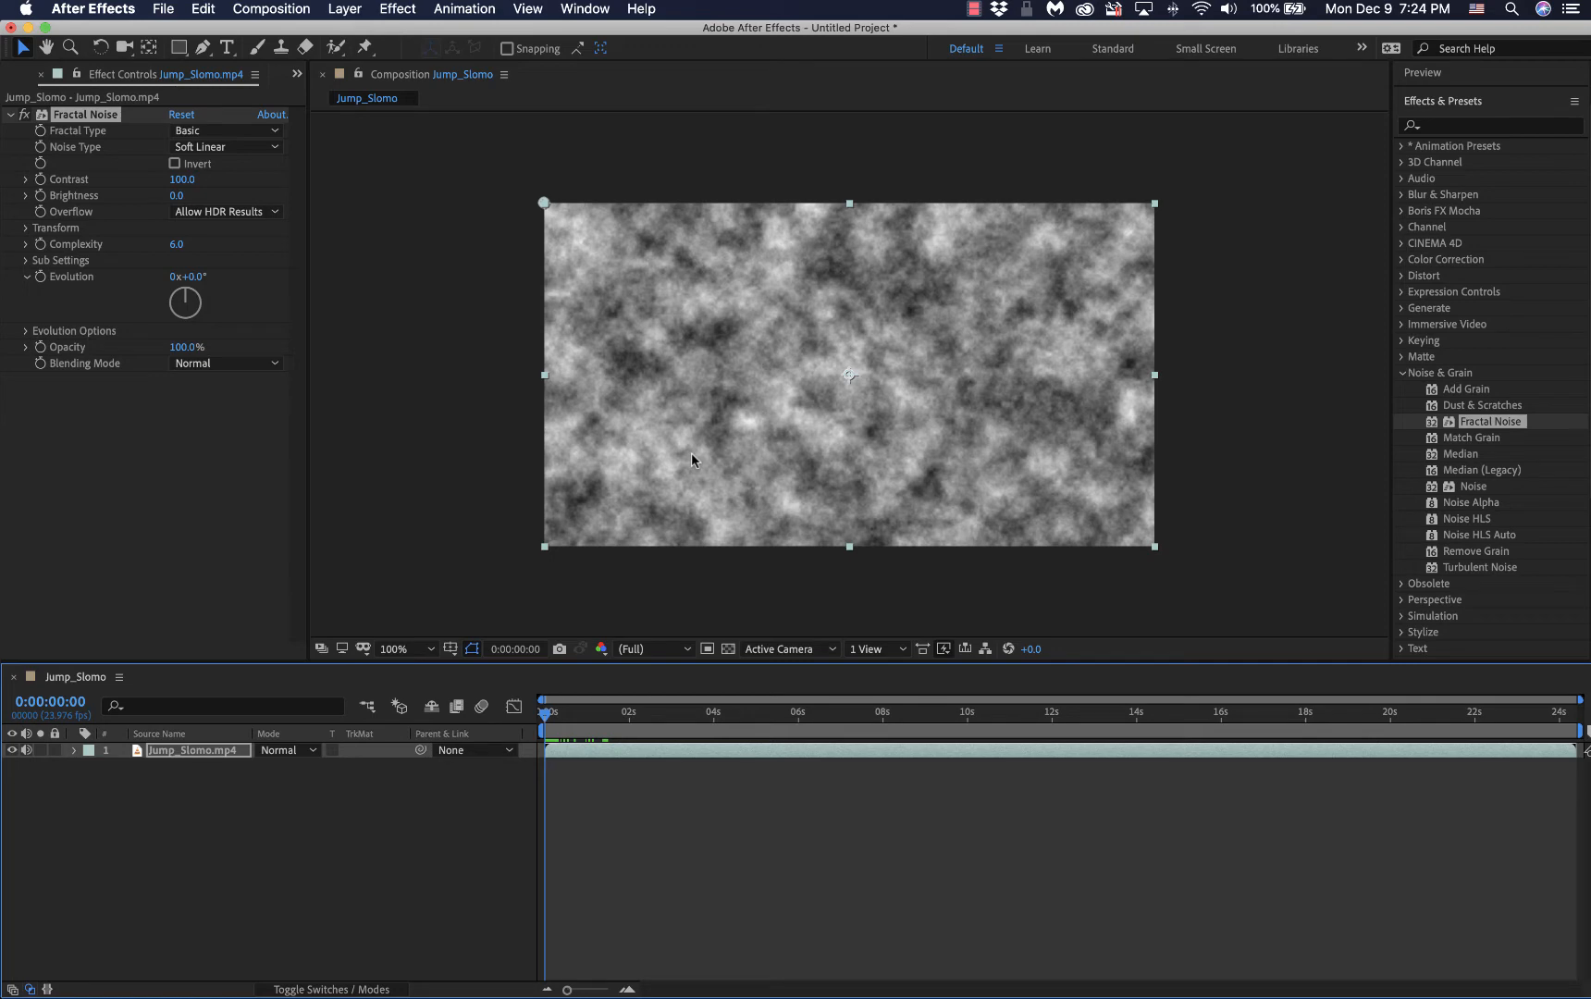
{"action": "key", "text": "Delete"}
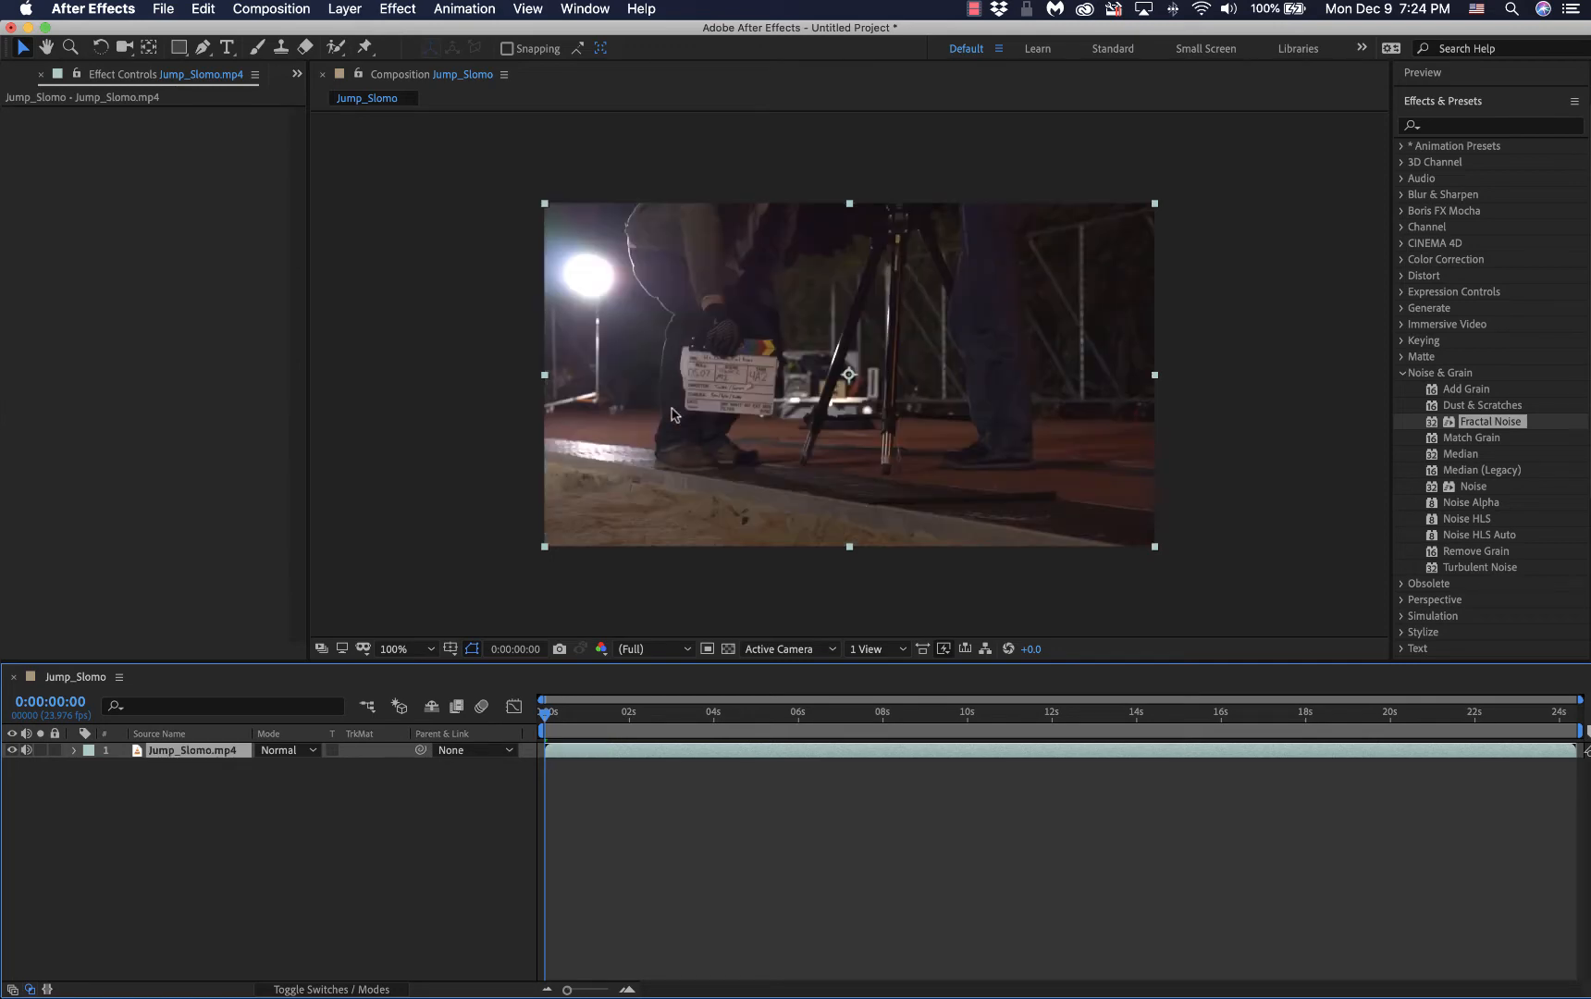
Step: Create a 1280 × 720 px royal blue solid above the Jump_Slomo clip and apply the Fractal Noise effect to it
{"action": "left_click", "coordinate": [347, 10]}
{"action": "mouse_move", "coordinate": [354, 34]}
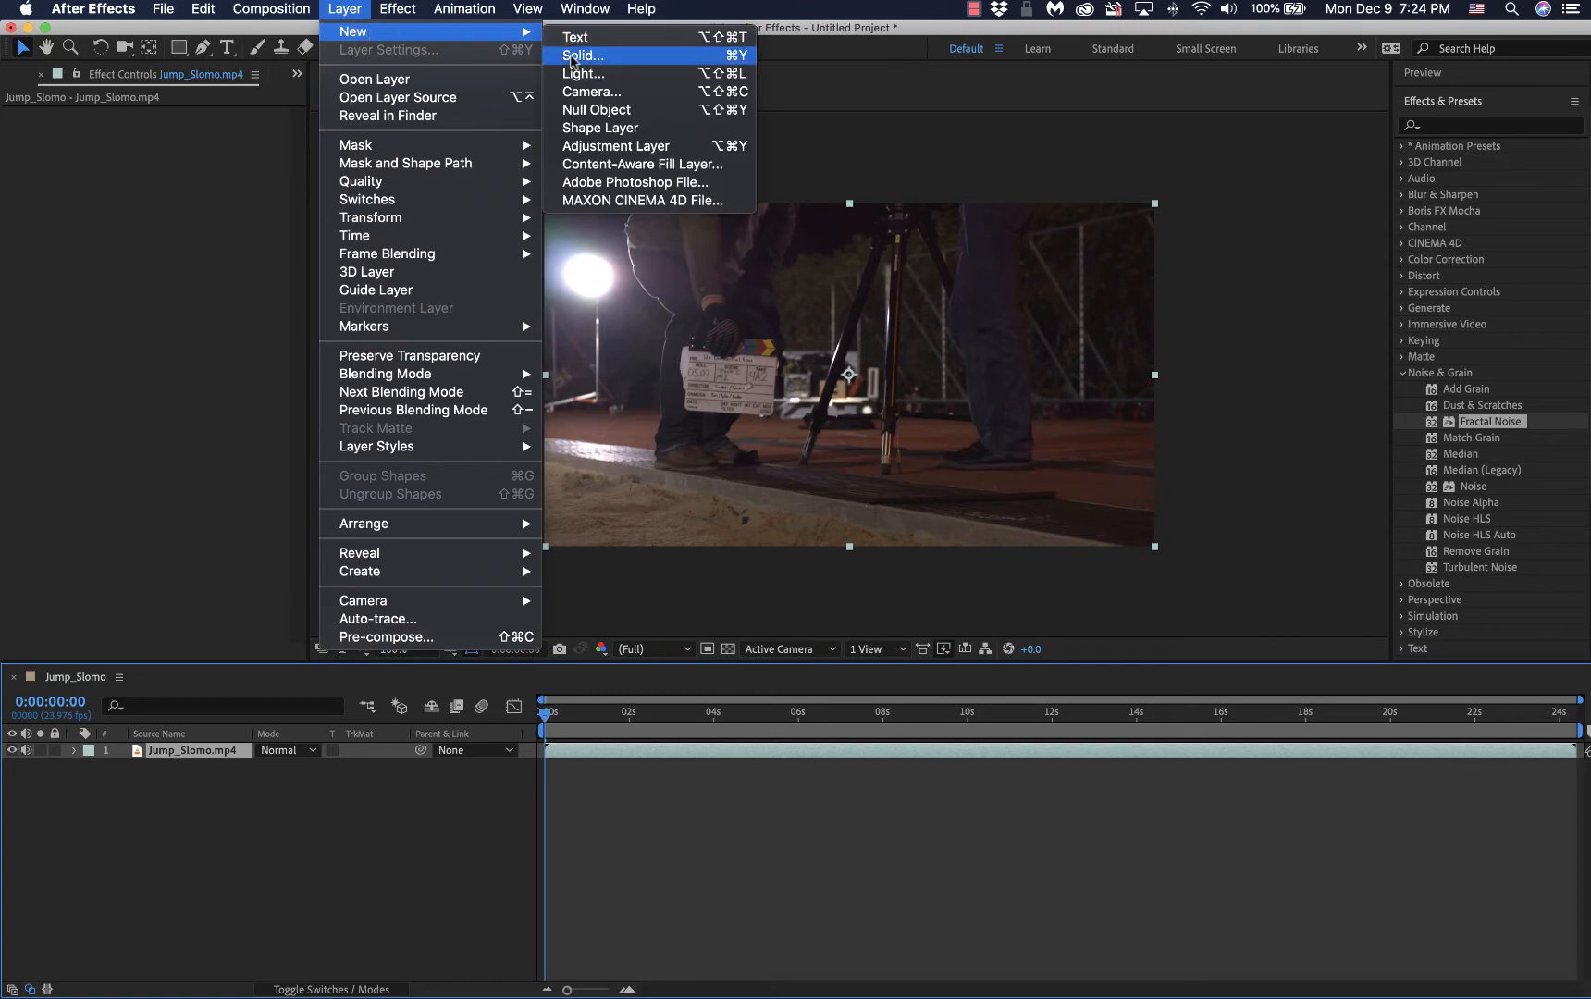
{"action": "left_click", "coordinate": [583, 55]}
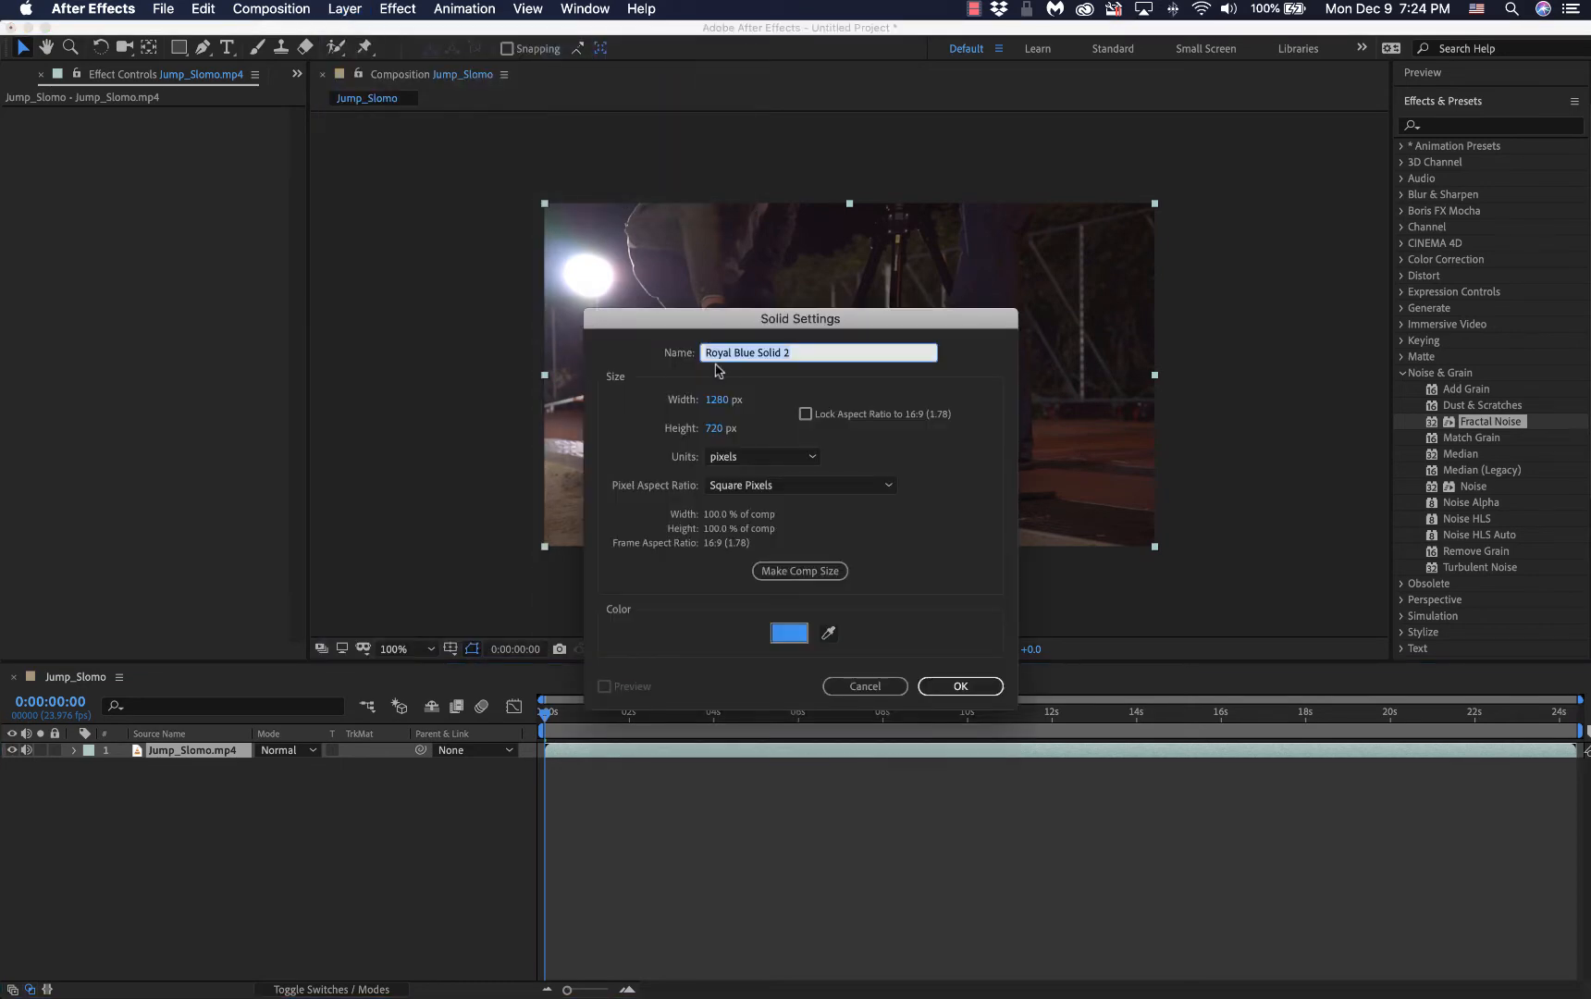
{"action": "left_click", "coordinate": [975, 690]}
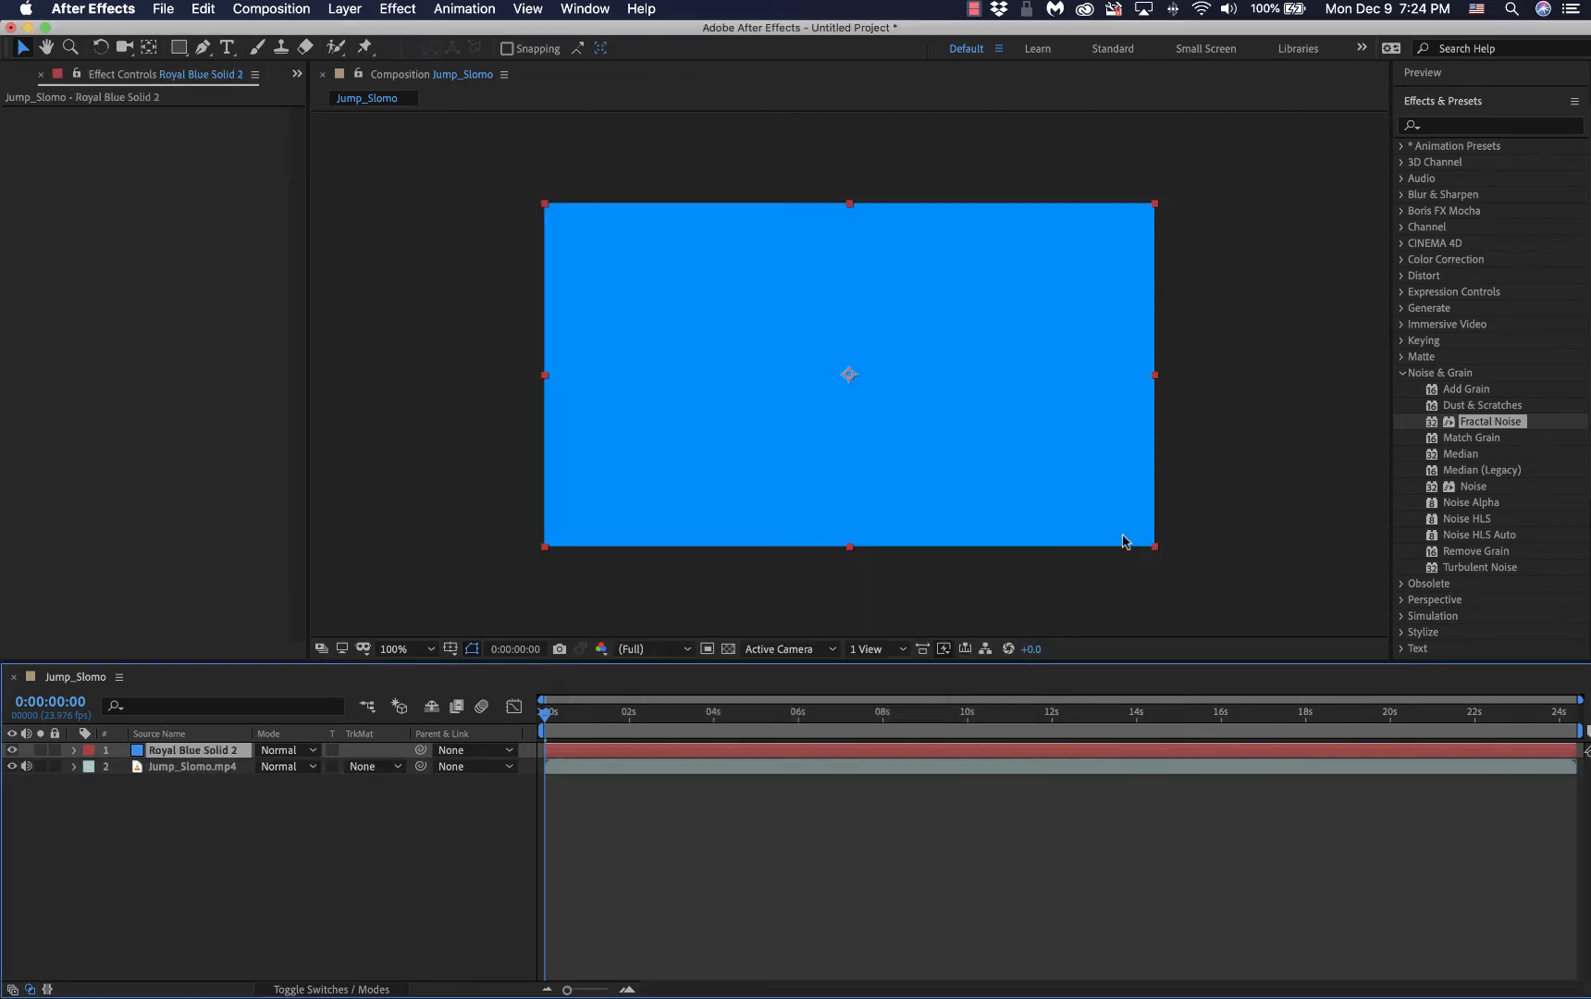
{"action": "left_click_drag", "start_coordinate": [1490, 427], "coordinate": [1014, 403]}
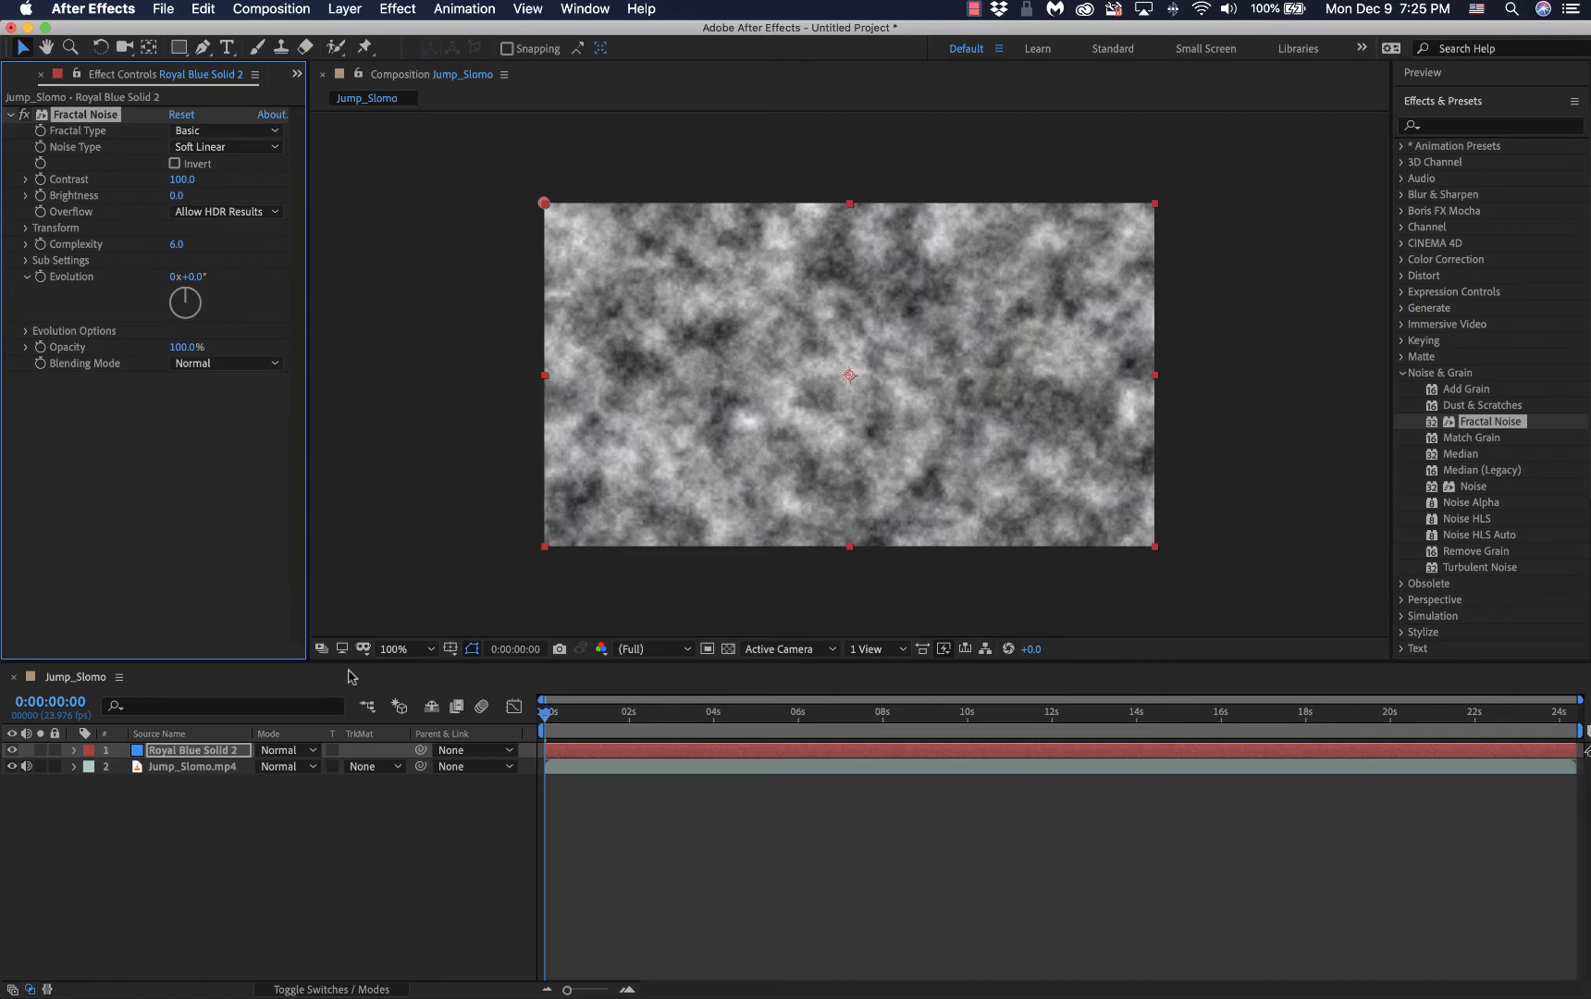
Step: Set the noise solid's blending mode to Overlay after trying Screen and Multiply, and preview the blend over the clip
{"action": "left_click", "coordinate": [74, 750]}
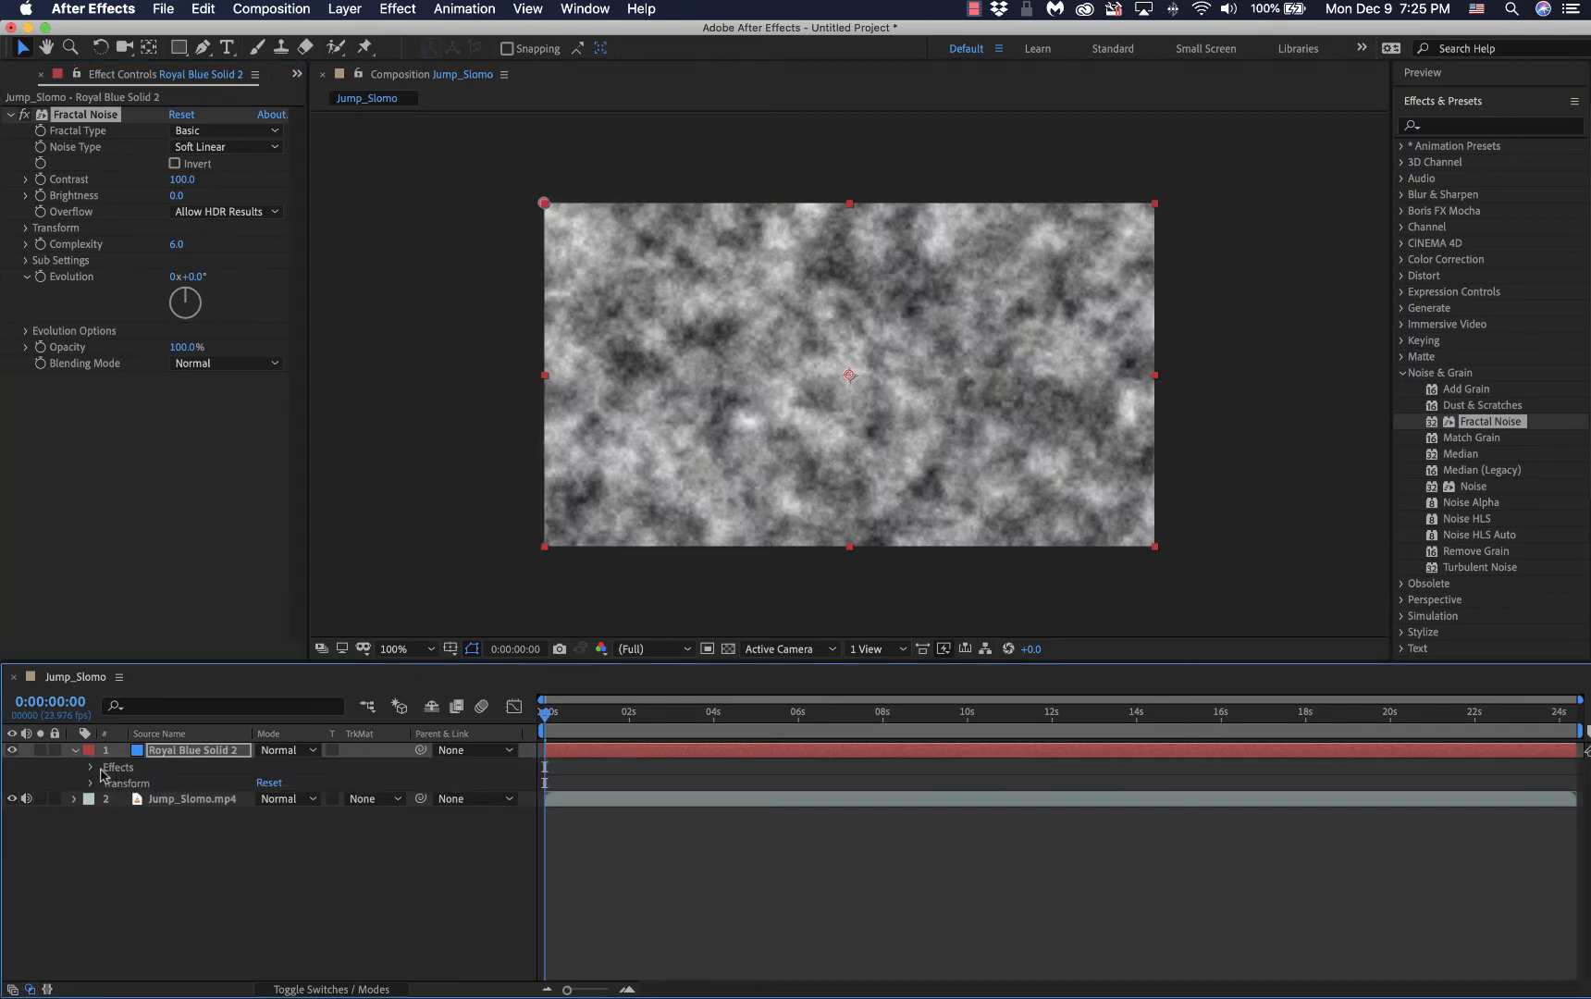
{"action": "left_click", "coordinate": [300, 752]}
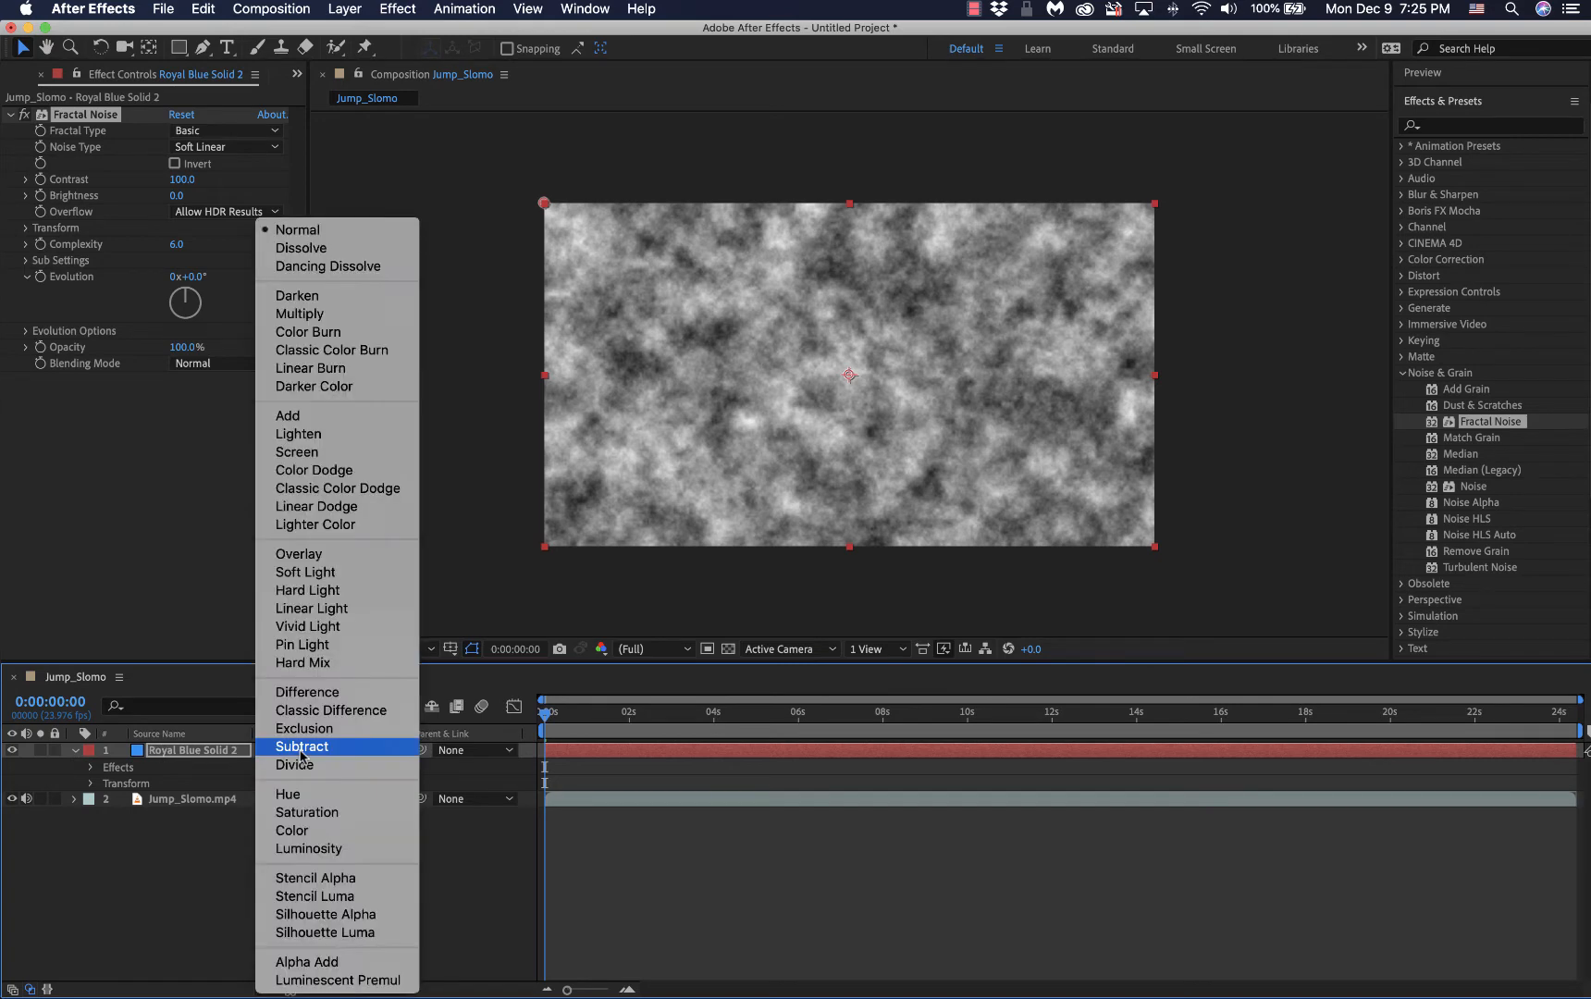
{"action": "left_click", "coordinate": [318, 453]}
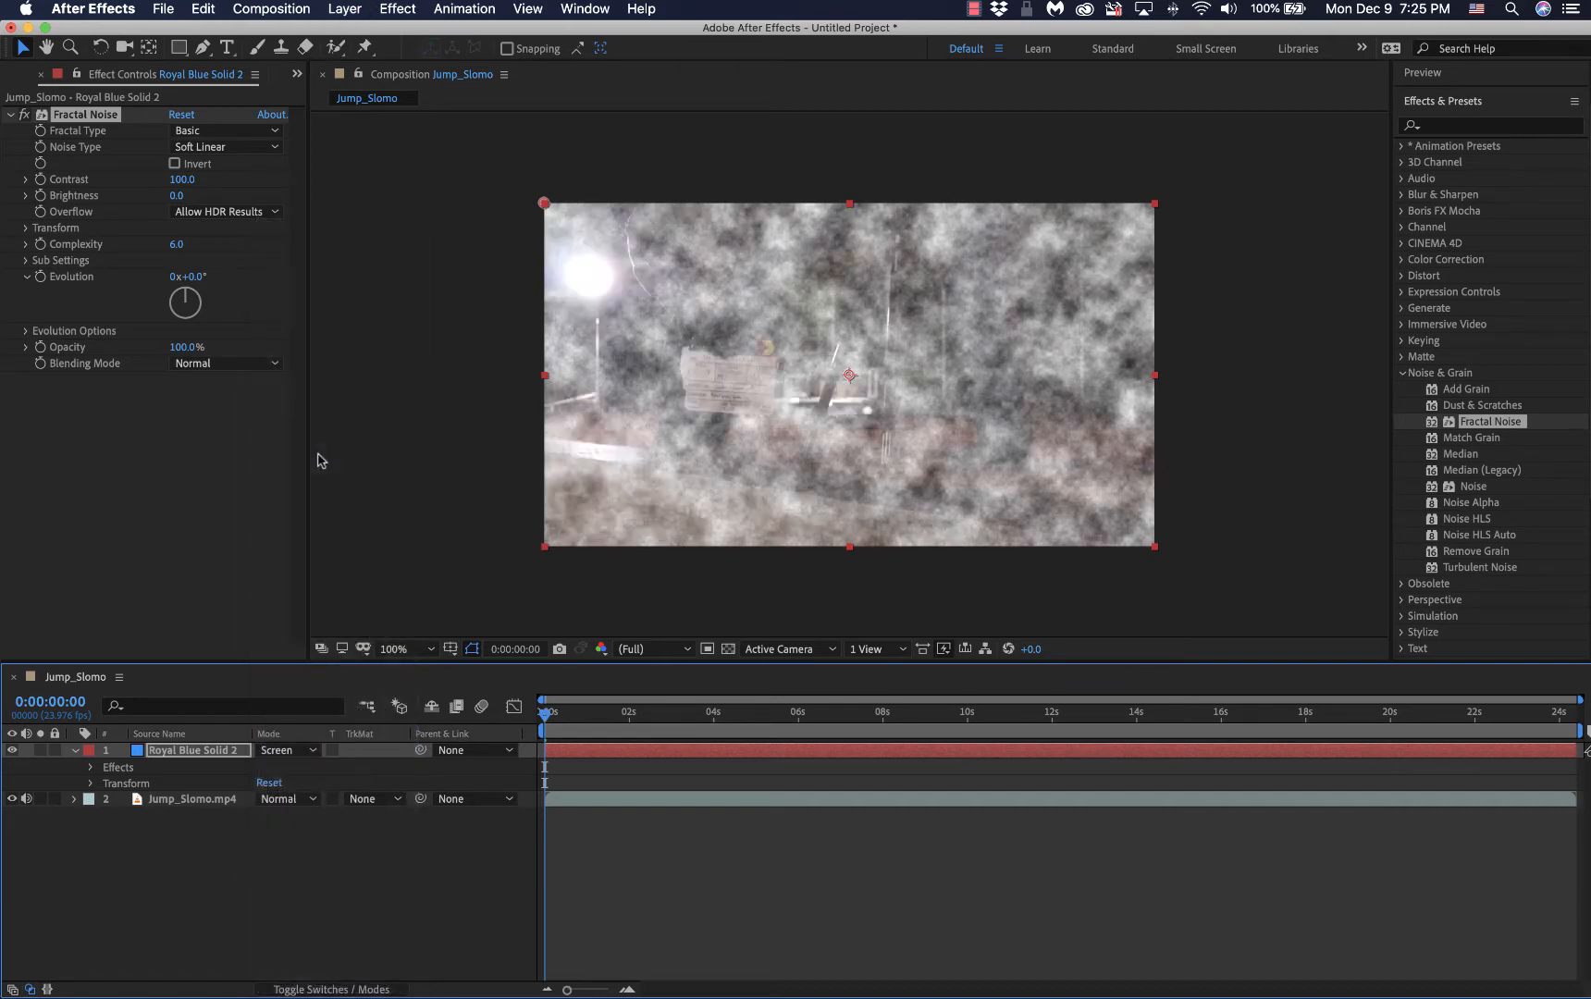
{"action": "left_click", "coordinate": [283, 754]}
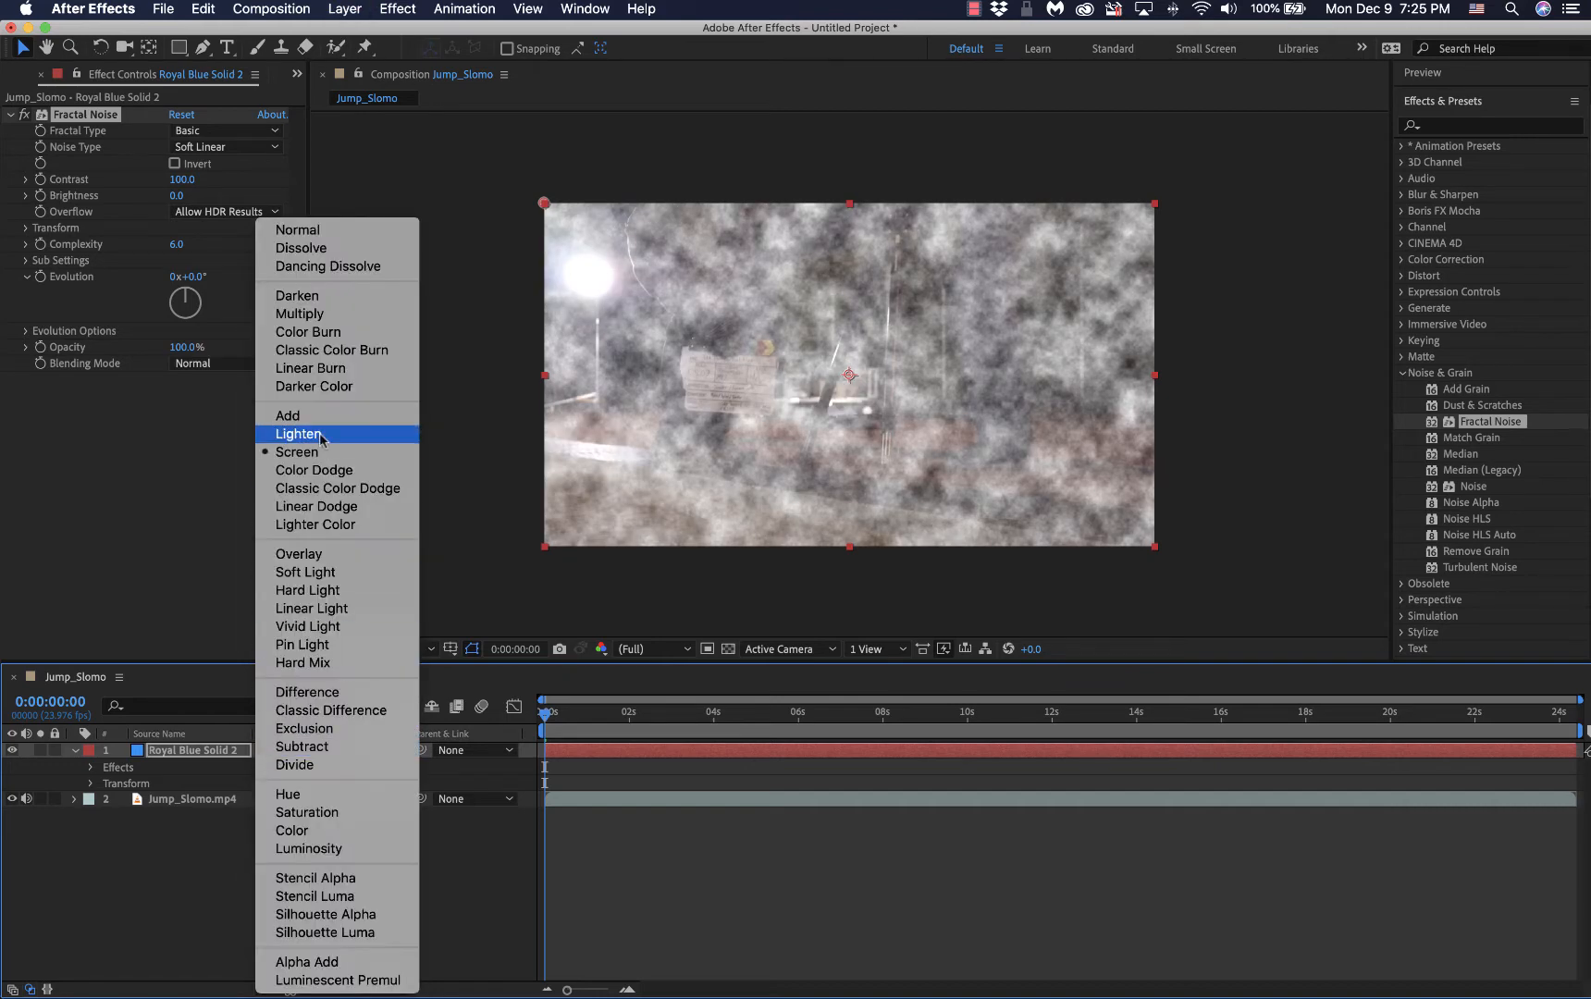
{"action": "left_click", "coordinate": [314, 314]}
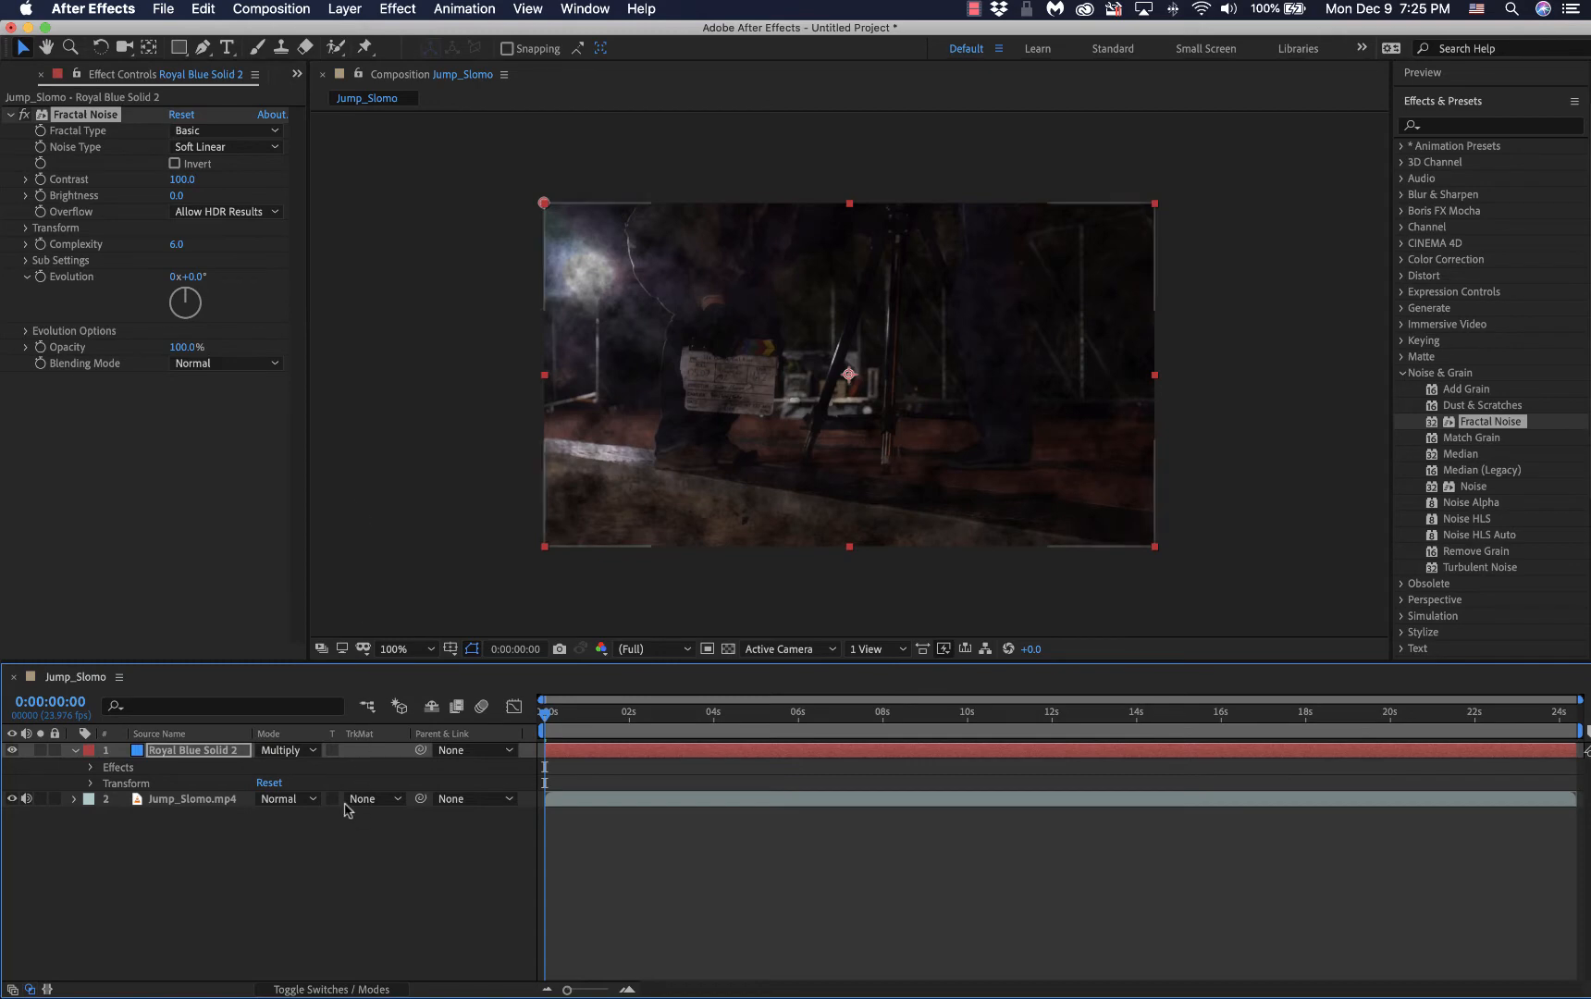
{"action": "left_click", "coordinate": [300, 750]}
{"action": "left_click", "coordinate": [298, 553]}
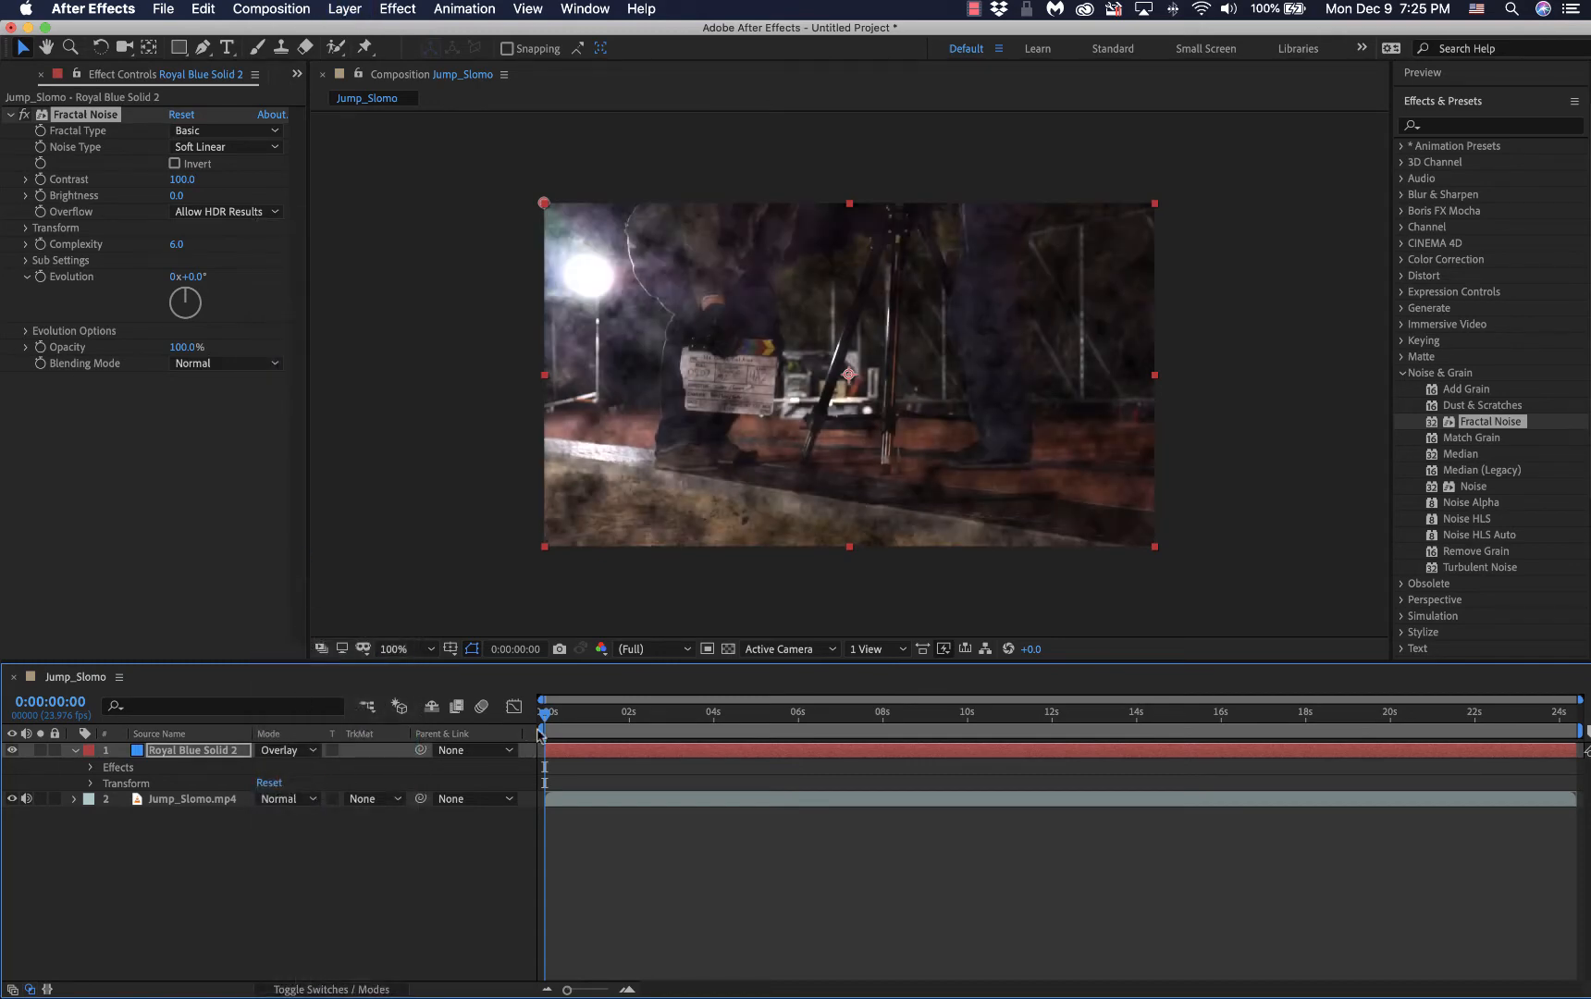
{"action": "left_click_drag", "start_coordinate": [546, 714], "coordinate": [515, 773]}
Step: Adjust the Fractal Noise evolution to 0x+241.0° and set the effect's opacity to 68%
{"action": "mouse_move", "coordinate": [185, 296]}
{"action": "left_mouse_down"}
{"action": "mouse_move", "coordinate": [200, 306]}
{"action": "mouse_move", "coordinate": [179, 321]}
{"action": "mouse_move", "coordinate": [185, 292]}
{"action": "left_mouse_up"}
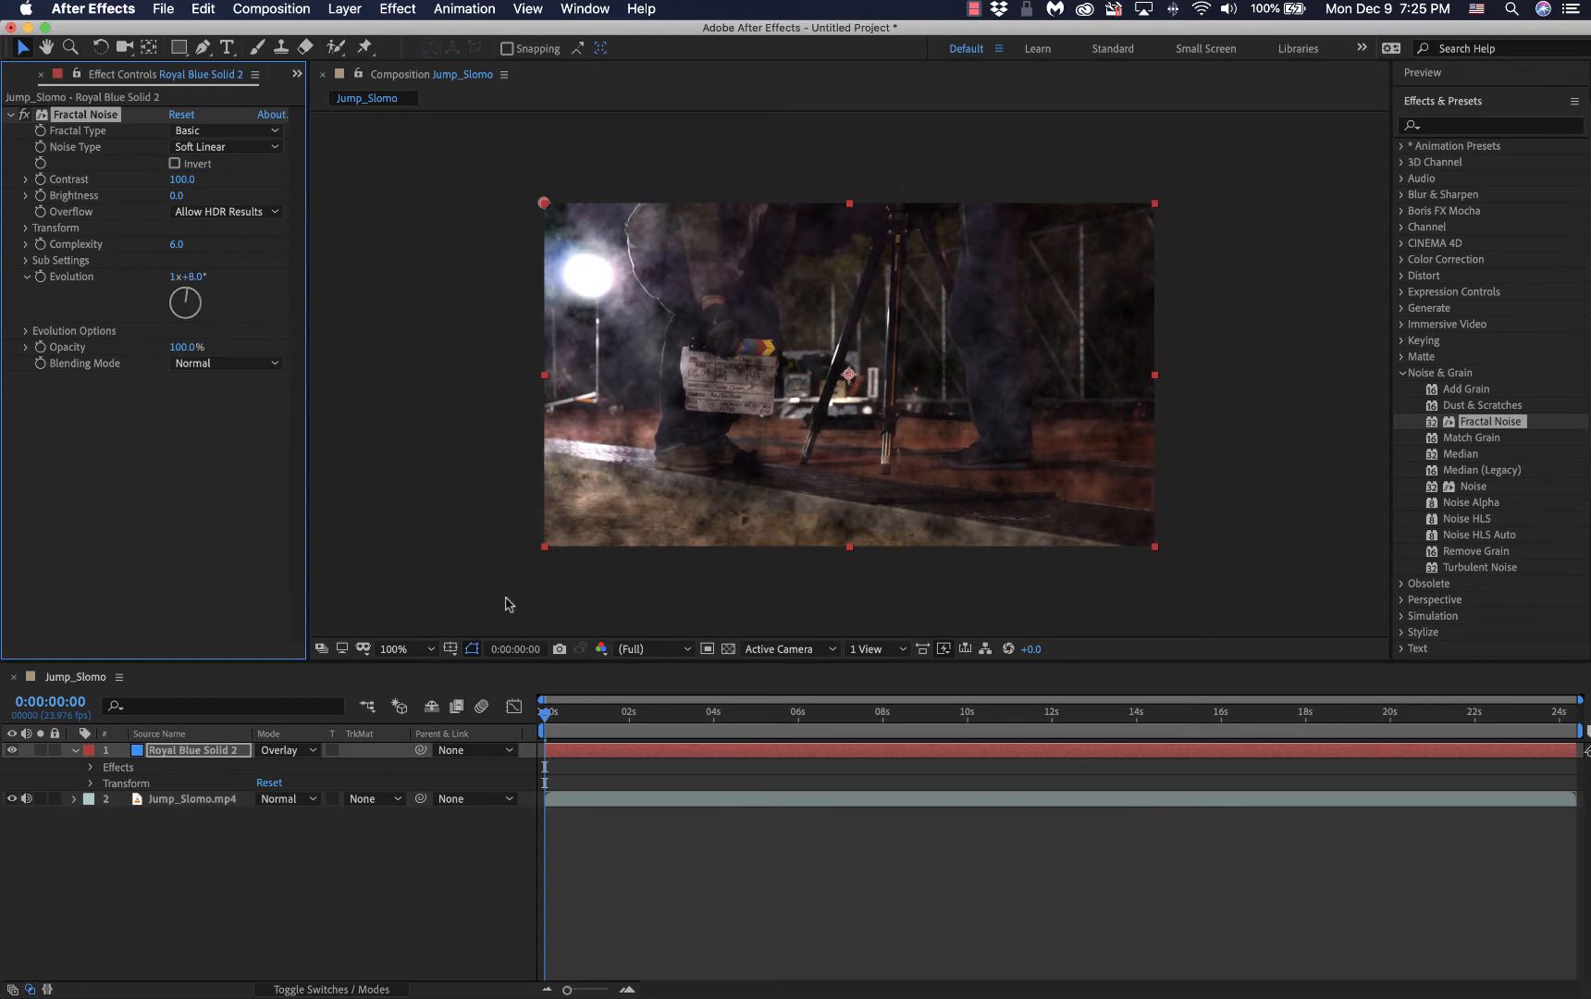
{"action": "left_click_drag", "start_coordinate": [545, 718], "coordinate": [500, 729]}
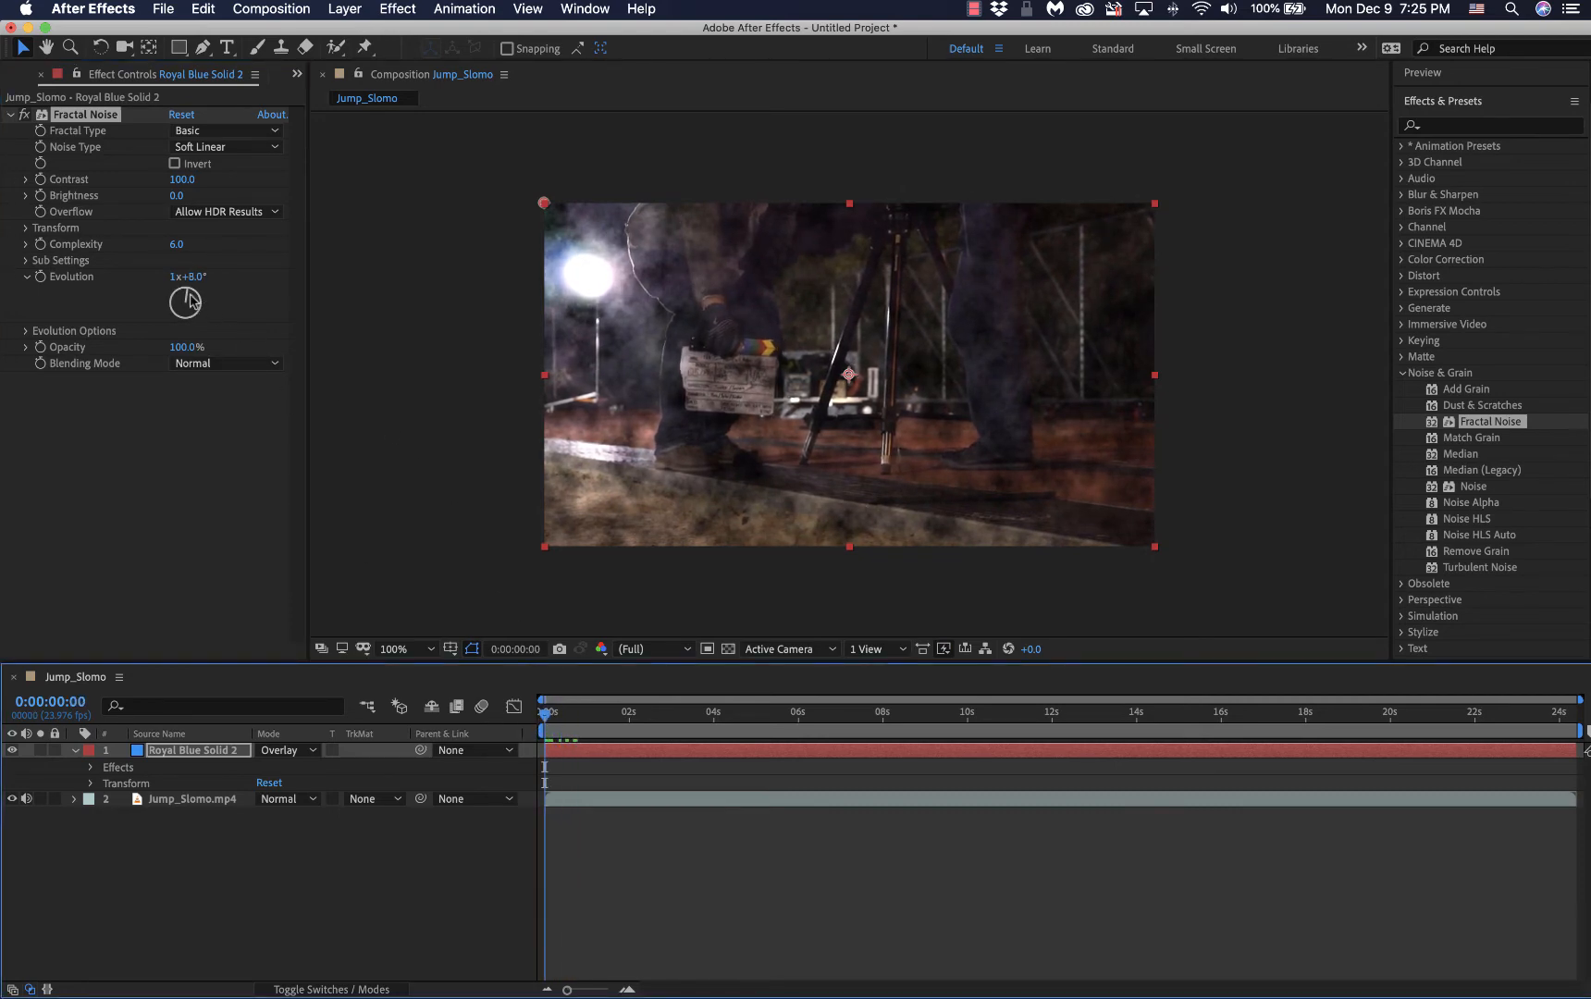
{"action": "mouse_move", "coordinate": [191, 302]}
{"action": "left_mouse_down"}
{"action": "mouse_move", "coordinate": [199, 321]}
{"action": "mouse_move", "coordinate": [183, 317]}
{"action": "mouse_move", "coordinate": [189, 292]}
{"action": "mouse_move", "coordinate": [179, 313]}
{"action": "mouse_move", "coordinate": [220, 318]}
{"action": "mouse_move", "coordinate": [172, 321]}
{"action": "mouse_move", "coordinate": [169, 292]}
{"action": "mouse_move", "coordinate": [207, 288]}
{"action": "mouse_move", "coordinate": [220, 311]}
{"action": "mouse_move", "coordinate": [190, 327]}
{"action": "mouse_move", "coordinate": [168, 311]}
{"action": "mouse_move", "coordinate": [218, 294]}
{"action": "mouse_move", "coordinate": [189, 282]}
{"action": "mouse_move", "coordinate": [169, 301]}
{"action": "mouse_move", "coordinate": [181, 322]}
{"action": "mouse_move", "coordinate": [211, 300]}
{"action": "mouse_move", "coordinate": [204, 315]}
{"action": "mouse_move", "coordinate": [165, 317]}
{"action": "left_mouse_up"}
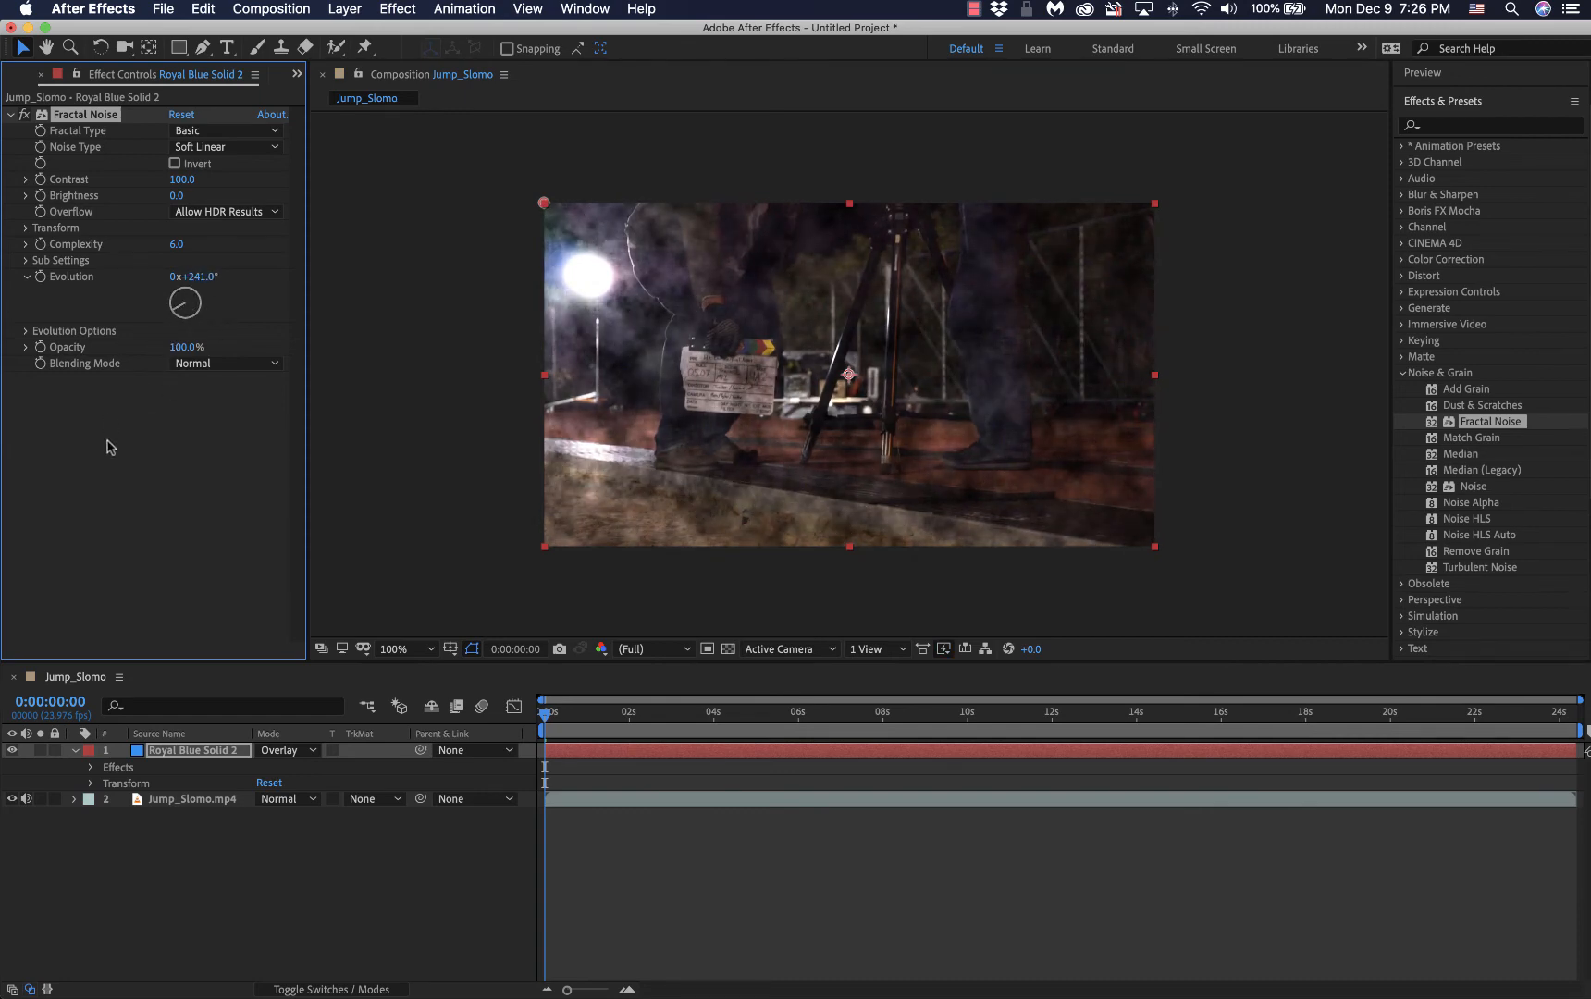
{"action": "left_click_drag", "start_coordinate": [180, 347], "coordinate": [159, 347]}
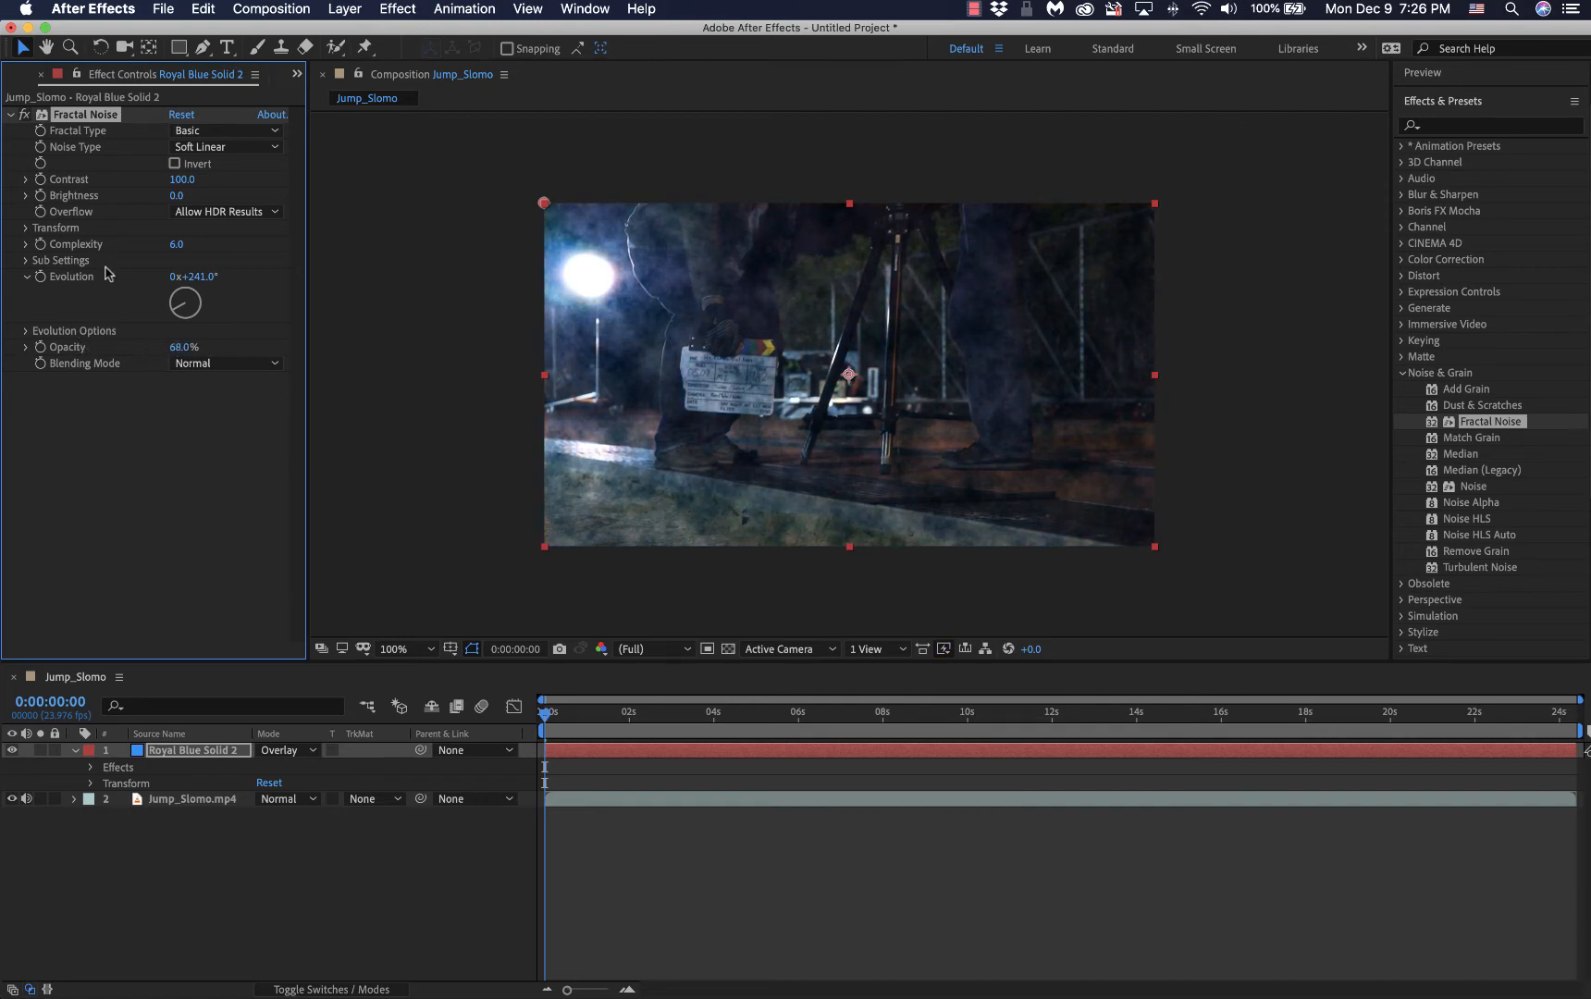
Step: Set the Fractal Noise offset turbulence to 591.0, 360.0, its contrast to 46.0 and its evolution to 0x+29.0°
{"action": "left_click", "coordinate": [26, 229]}
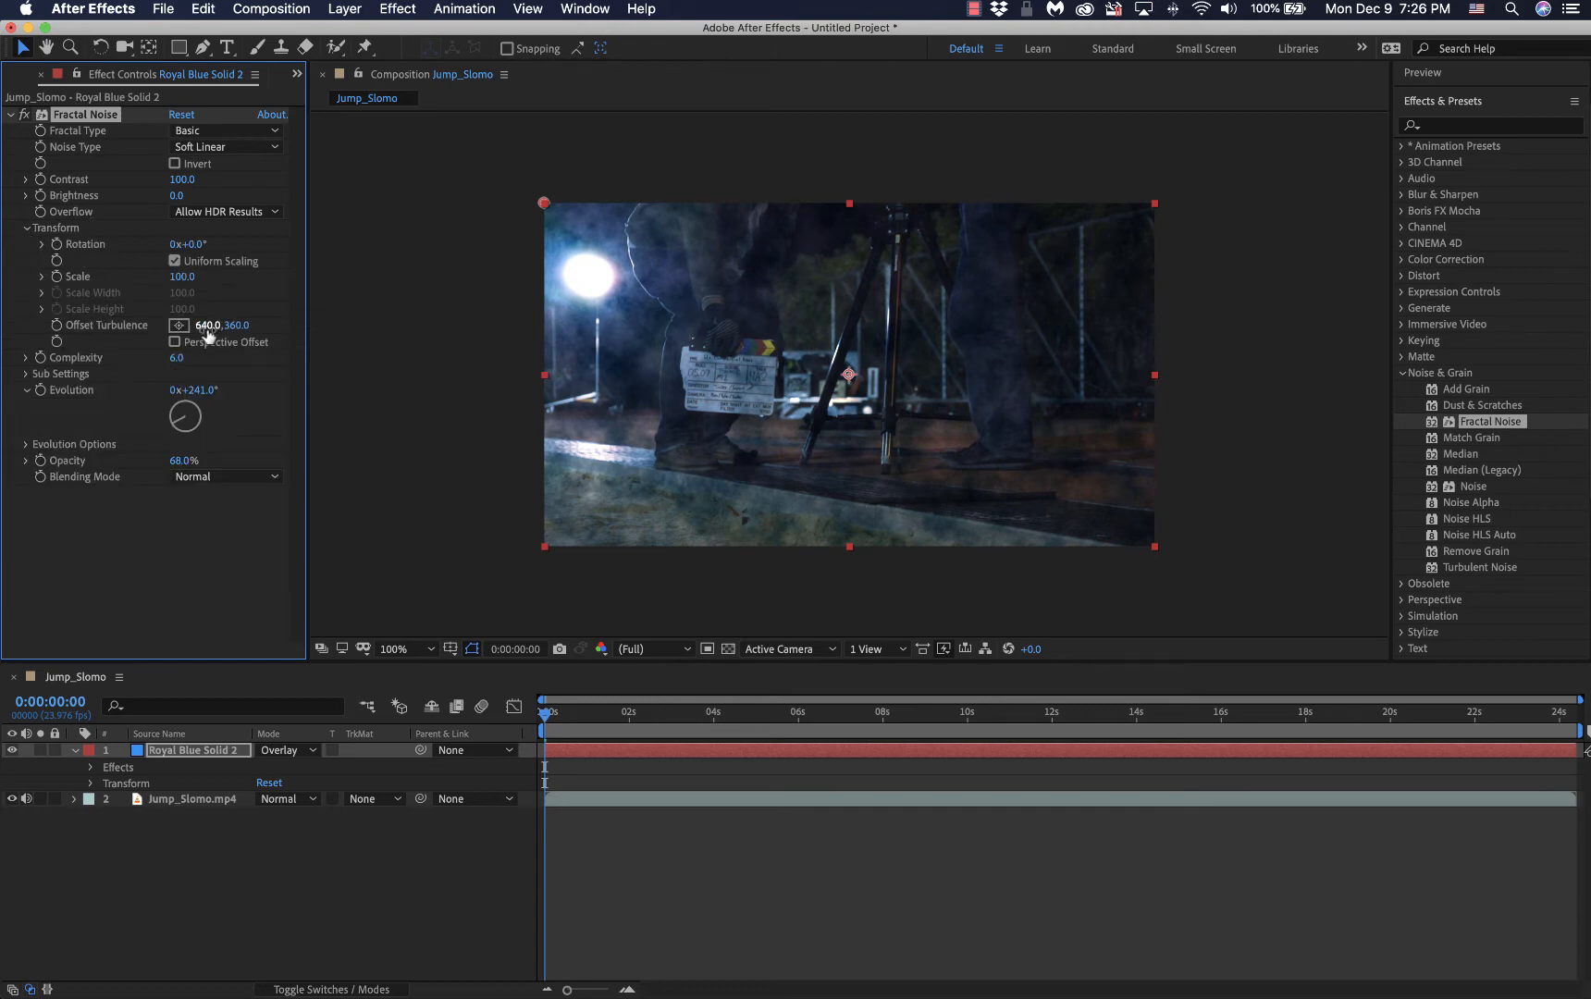
{"action": "left_click_drag", "start_coordinate": [208, 329], "coordinate": [157, 331]}
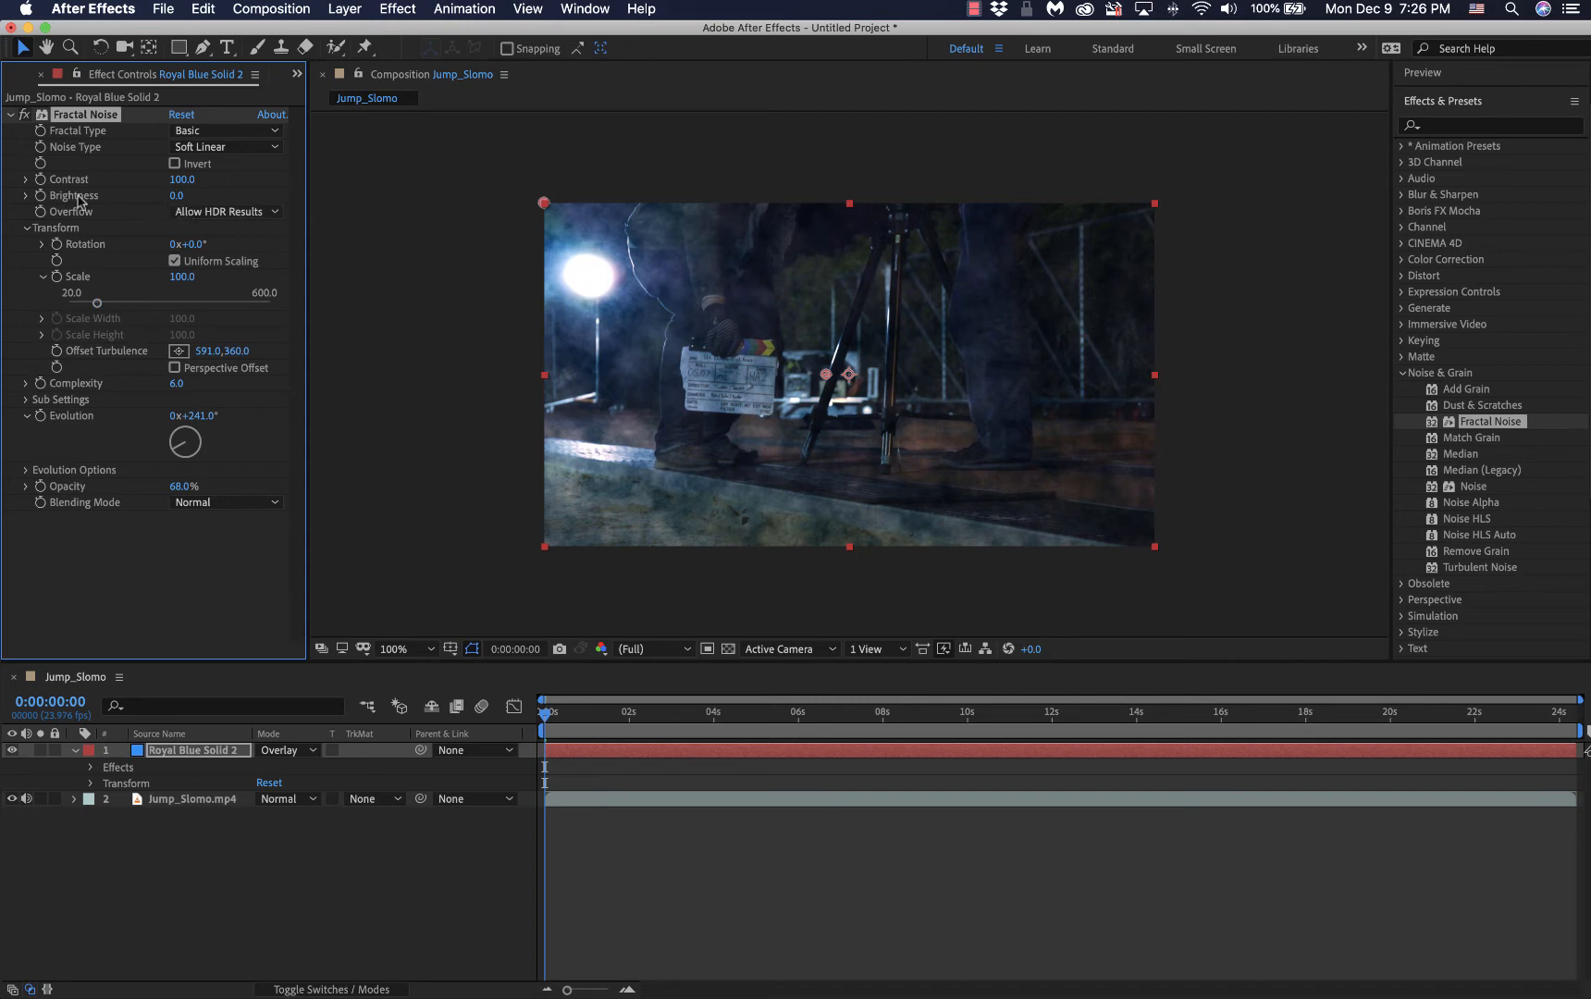
{"action": "left_click_drag", "start_coordinate": [182, 180], "coordinate": [156, 206]}
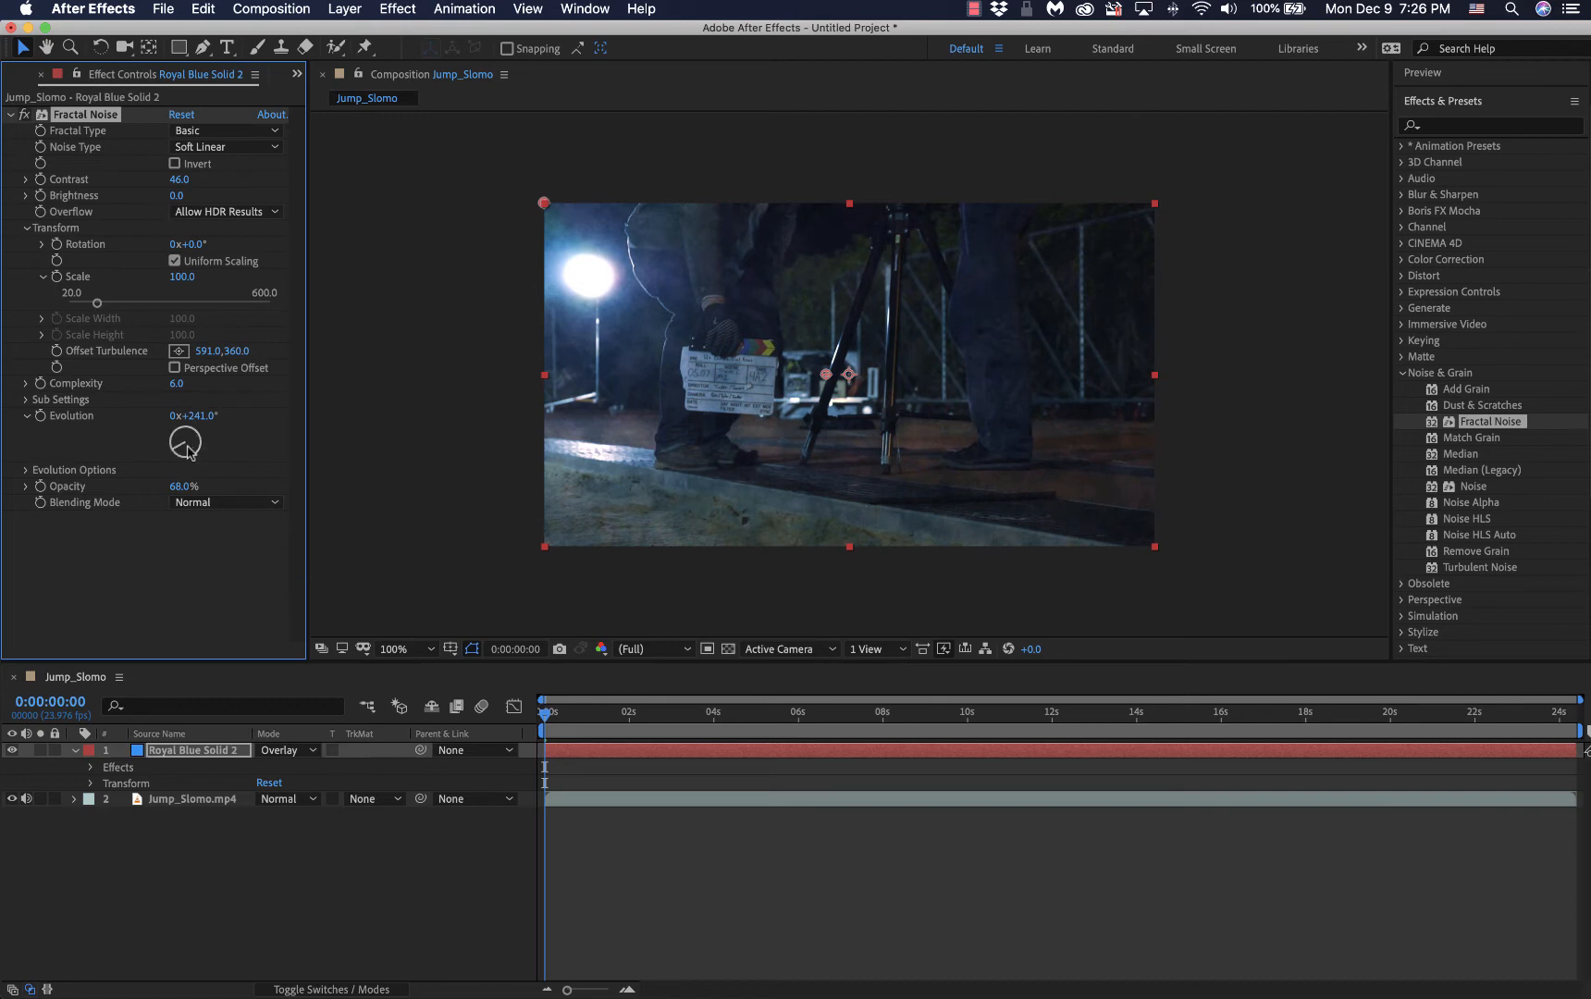
{"action": "left_click_drag", "start_coordinate": [184, 449], "coordinate": [198, 414]}
Step: Change the Fractal Noise type to Block and set its scale to 72.5
{"action": "left_click", "coordinate": [220, 149]}
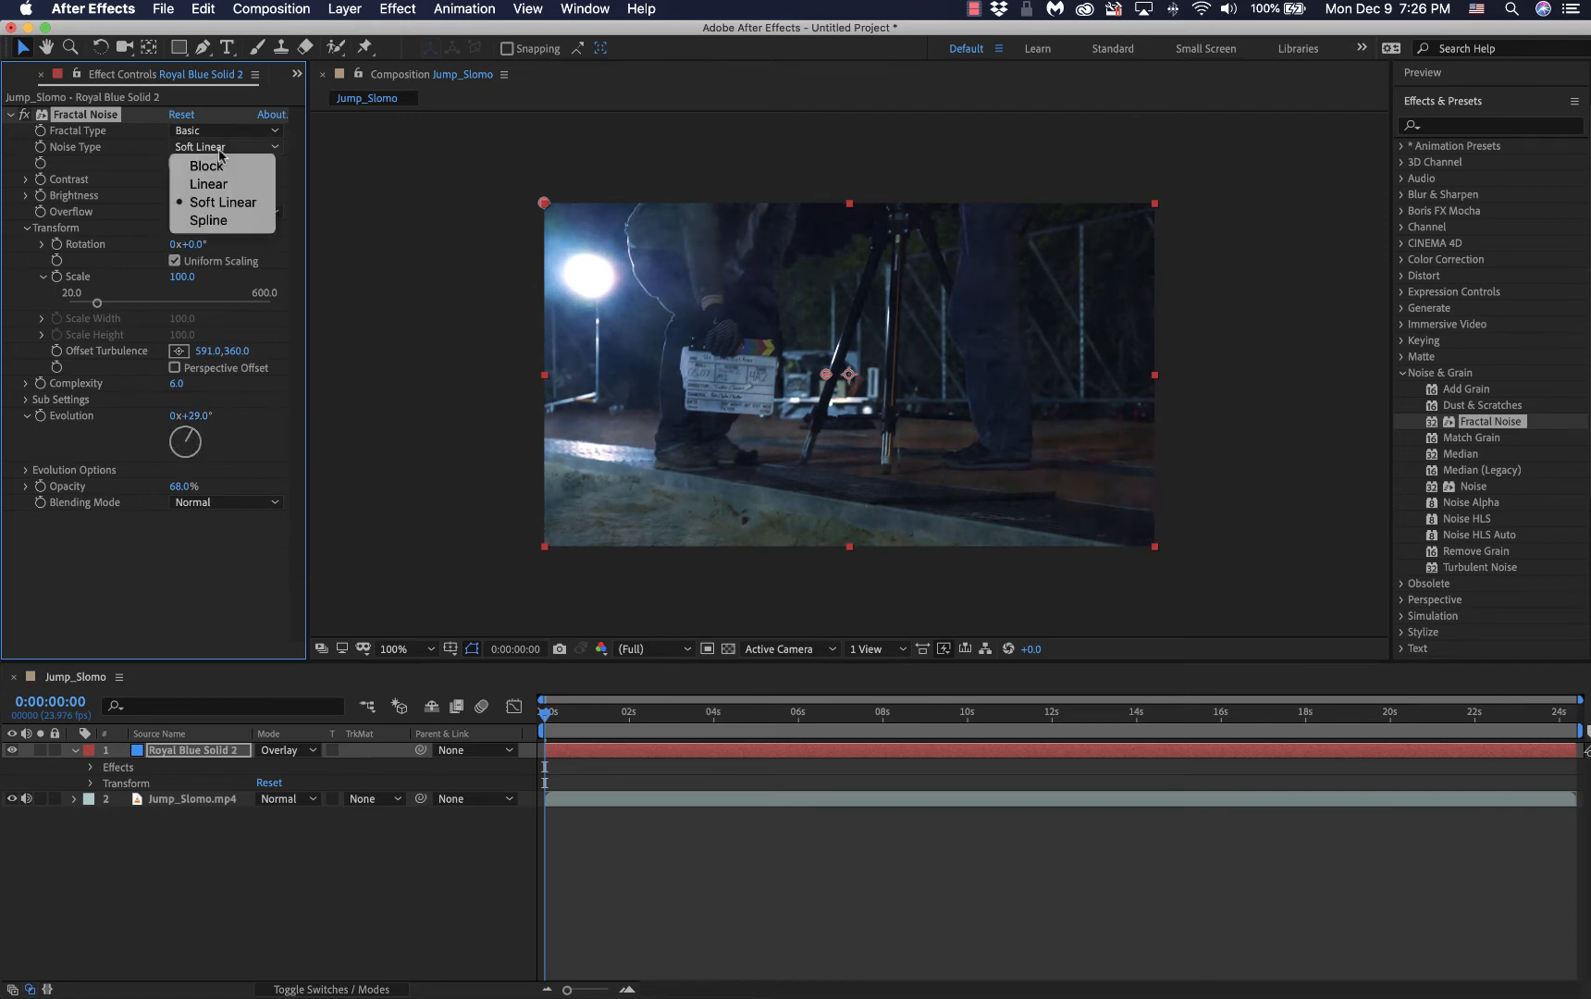
{"action": "left_click", "coordinate": [218, 167]}
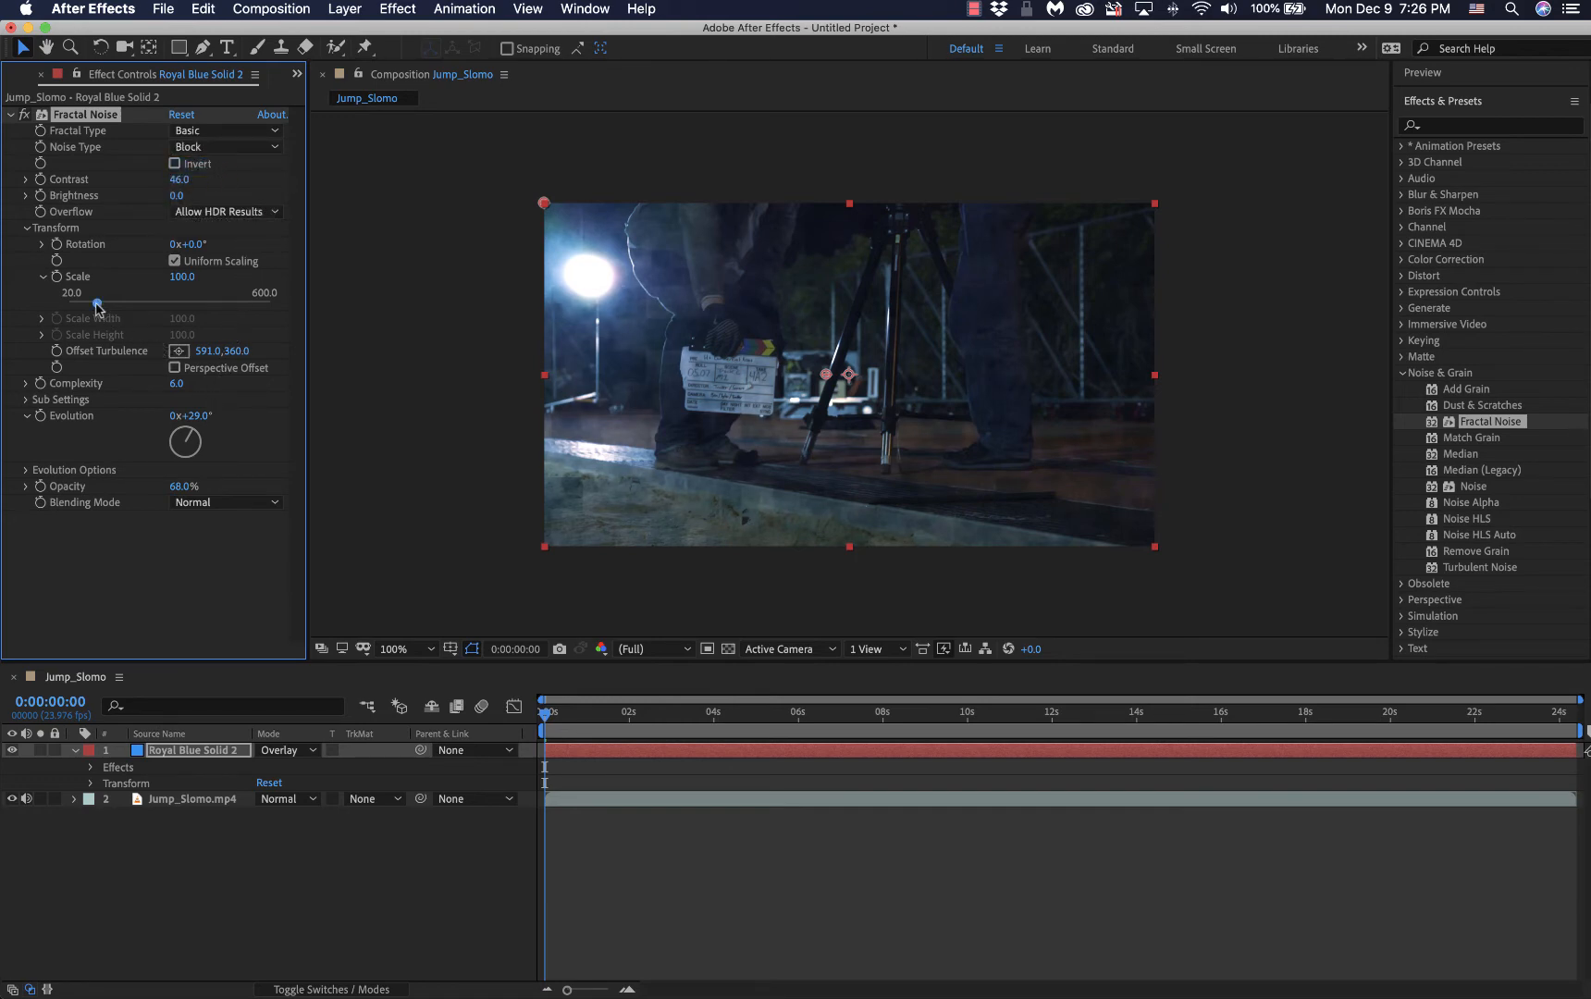
{"action": "left_click_drag", "start_coordinate": [99, 305], "coordinate": [88, 308]}
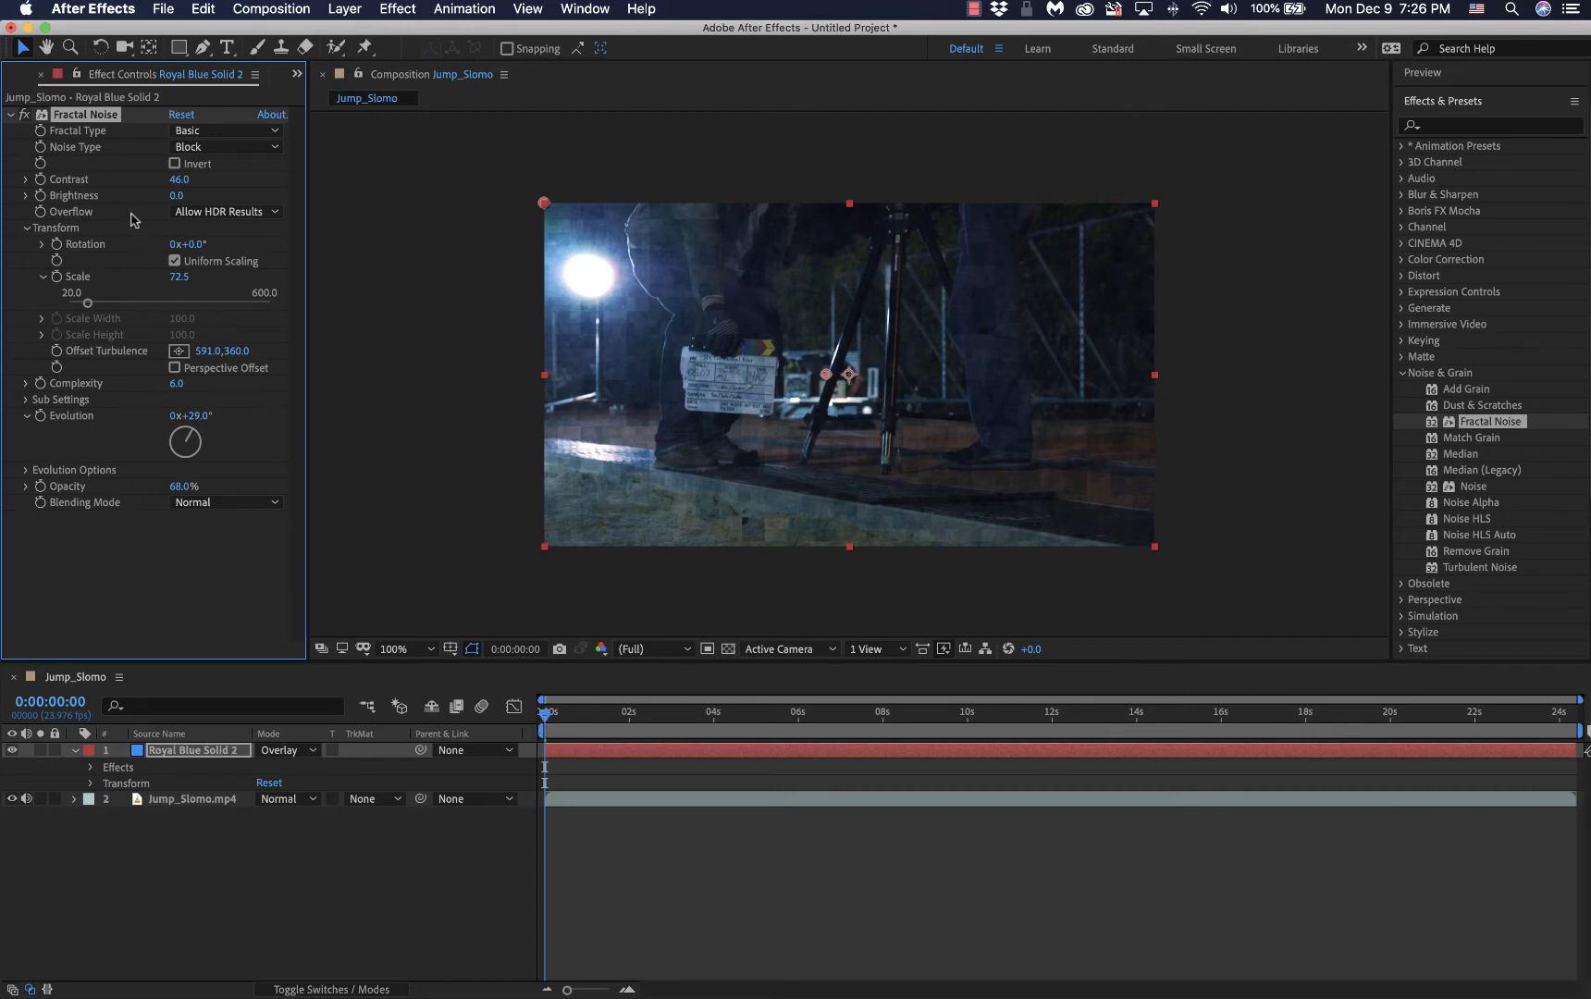
Step: Remove the Fractal Noise effect and delete the royal blue solid layer from the Jump_Slomo composition
{"action": "key", "text": "Delete"}
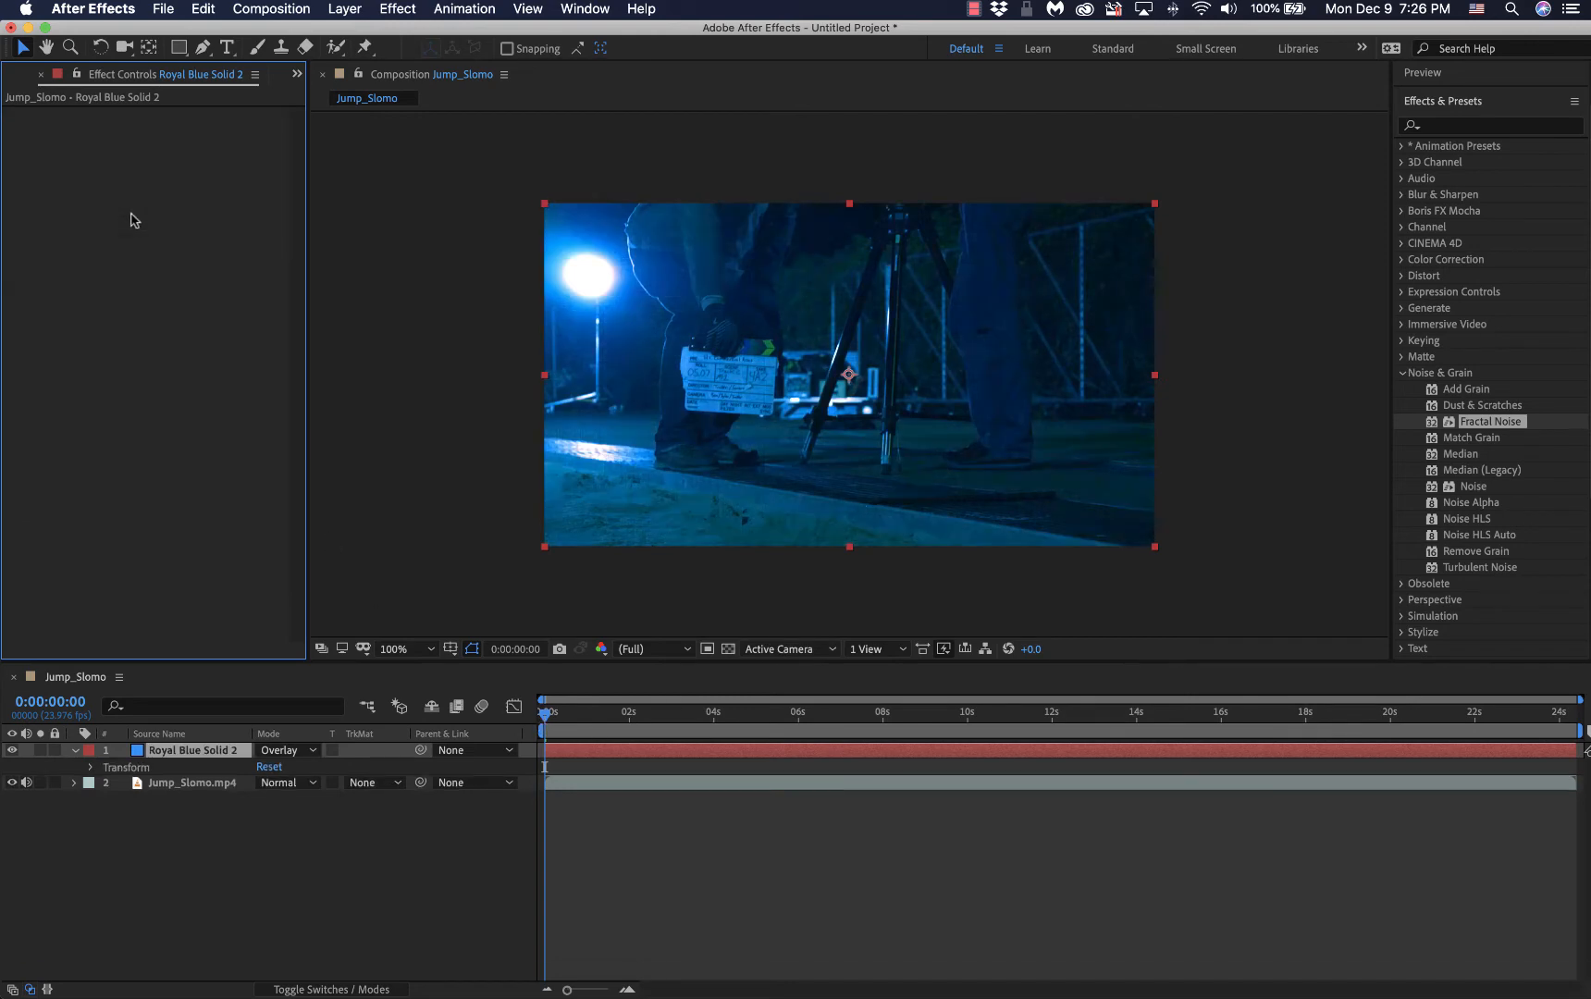
{"action": "left_click", "coordinate": [190, 759]}
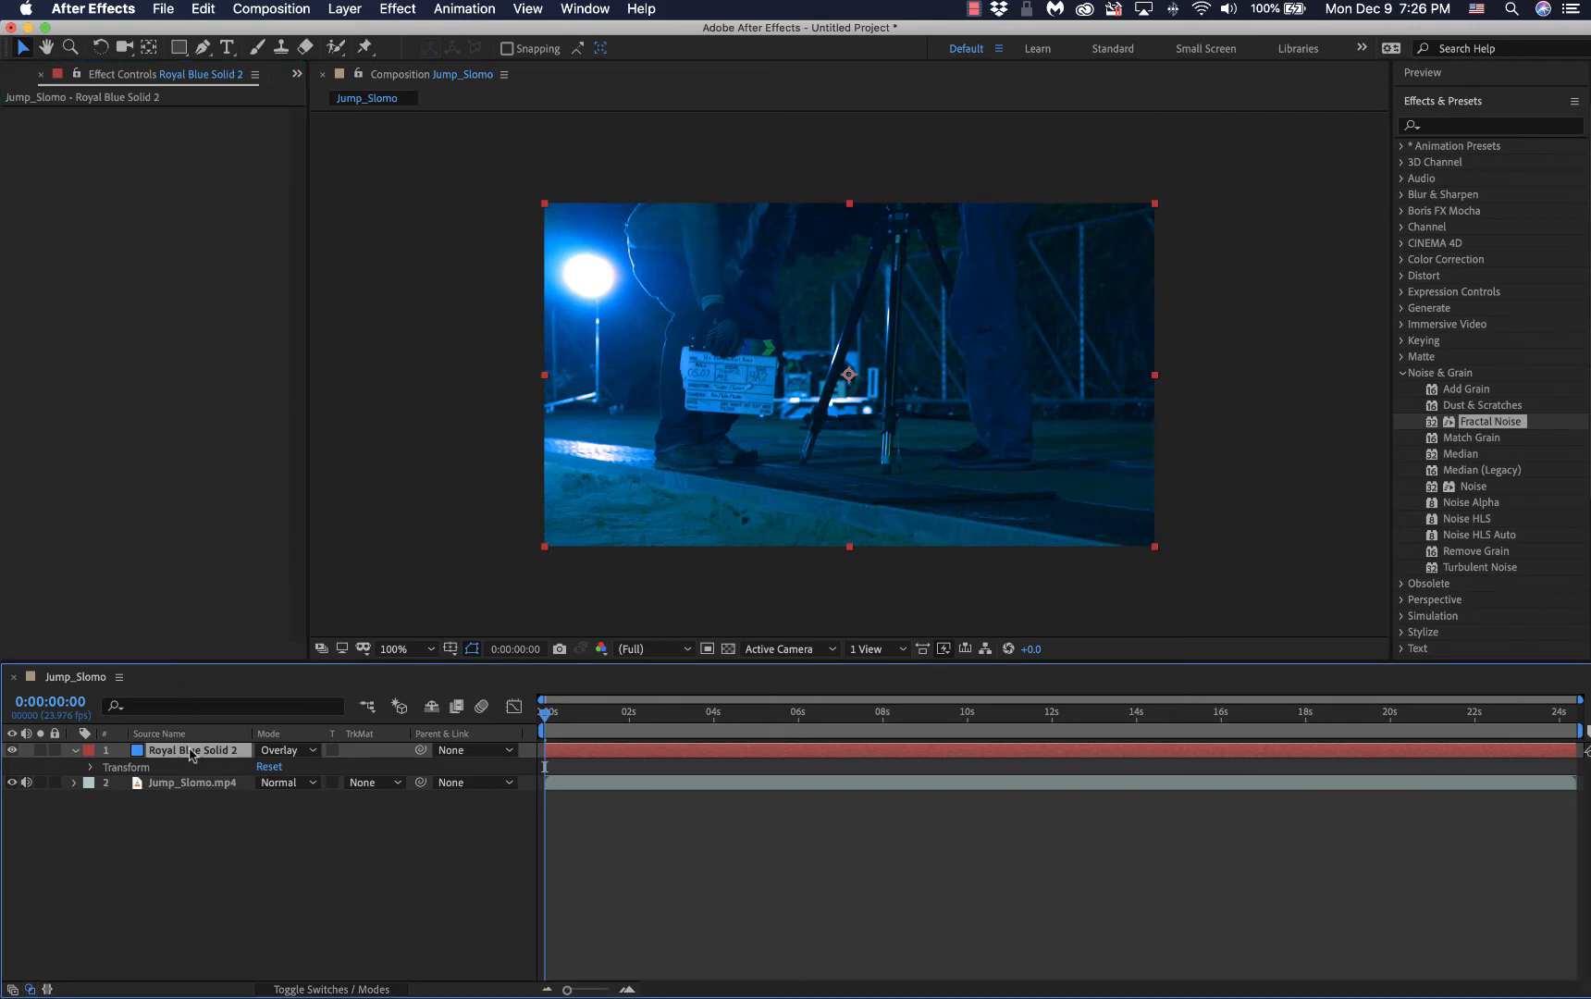
{"action": "left_click", "coordinate": [42, 75]}
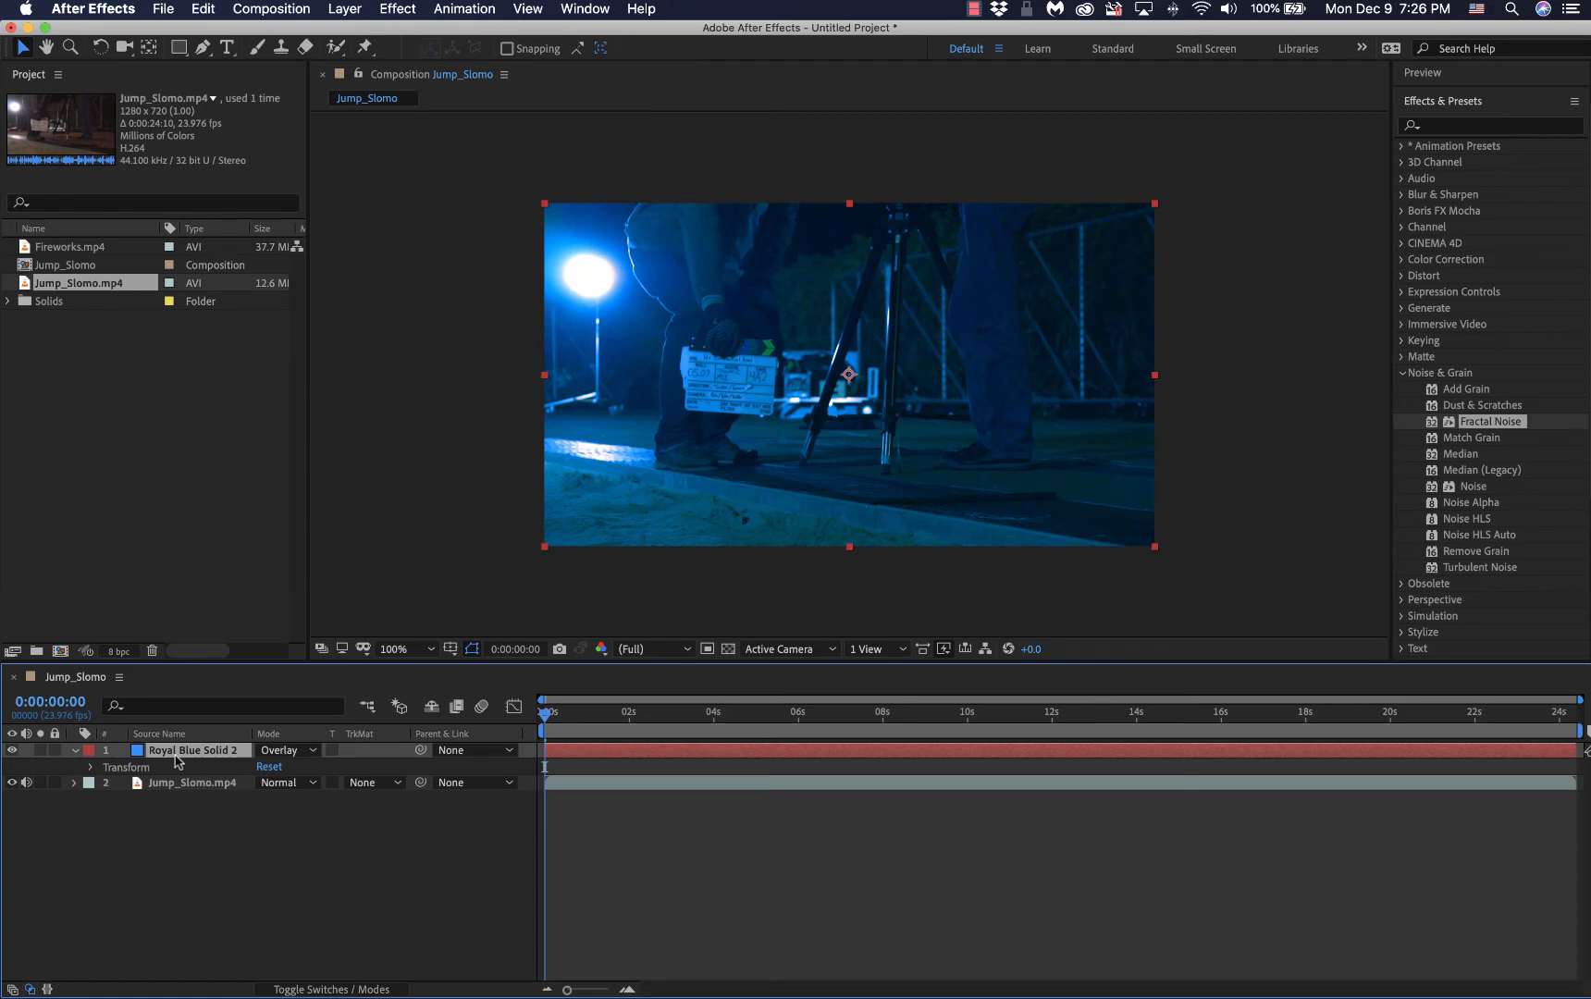
{"action": "key", "text": "Delete"}
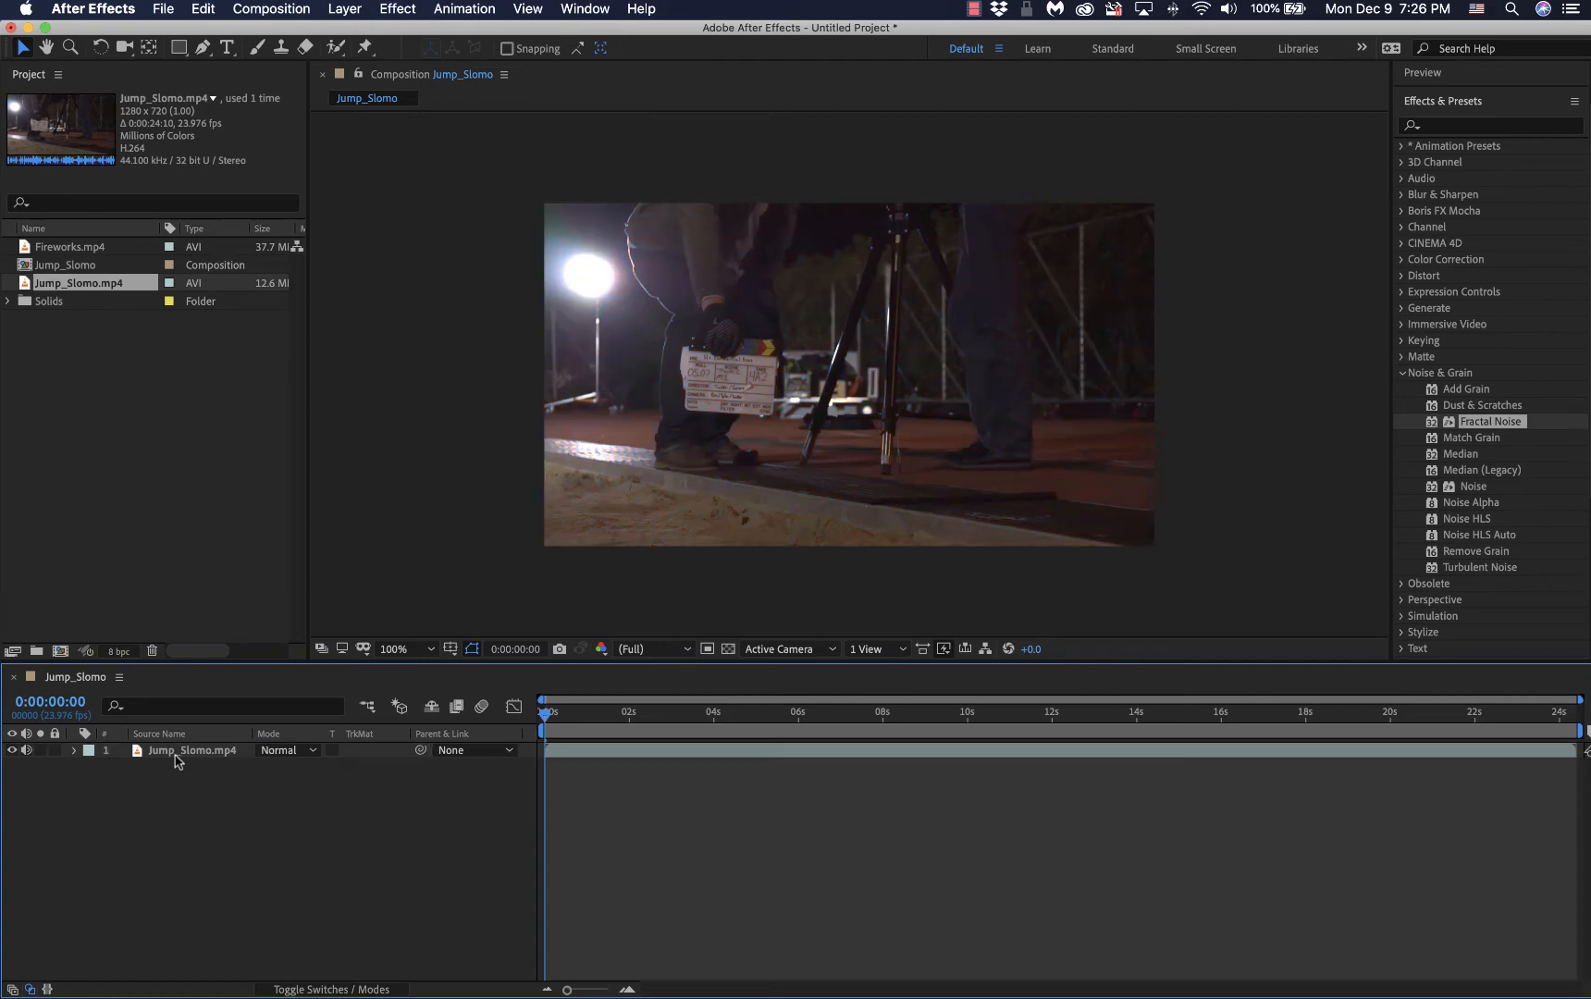
Step: Collapse the Noise & Grain effects category and expand the Simulation category to show its full list of effects
{"action": "left_click", "coordinate": [1402, 375]}
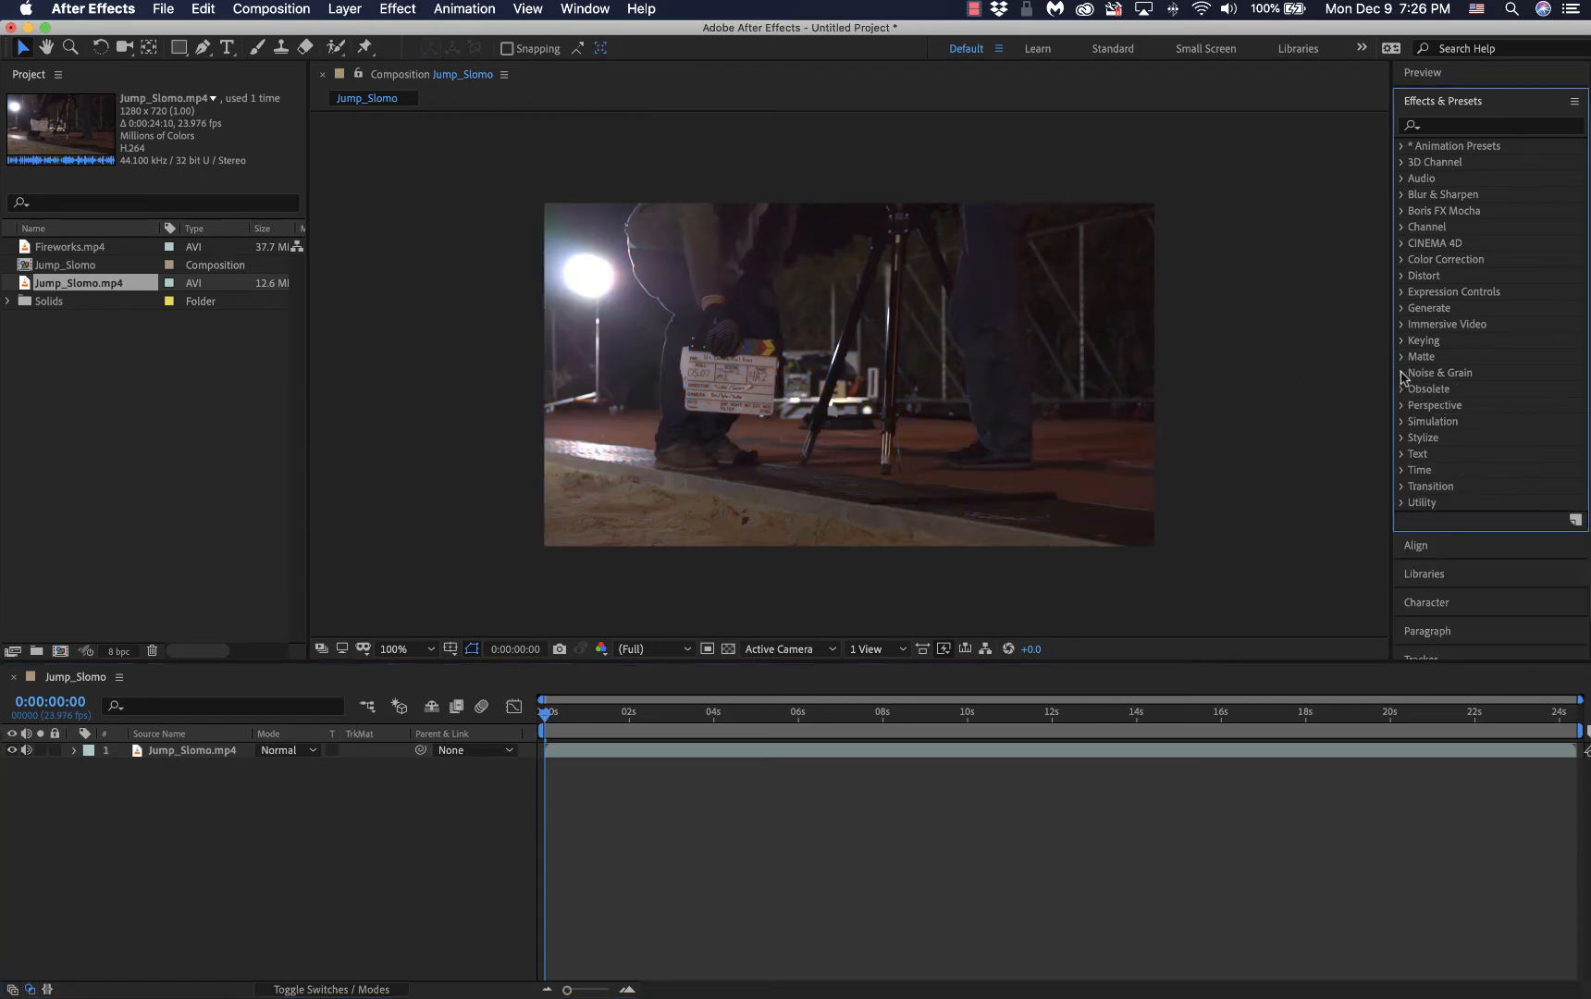
{"action": "left_click", "coordinate": [1403, 421]}
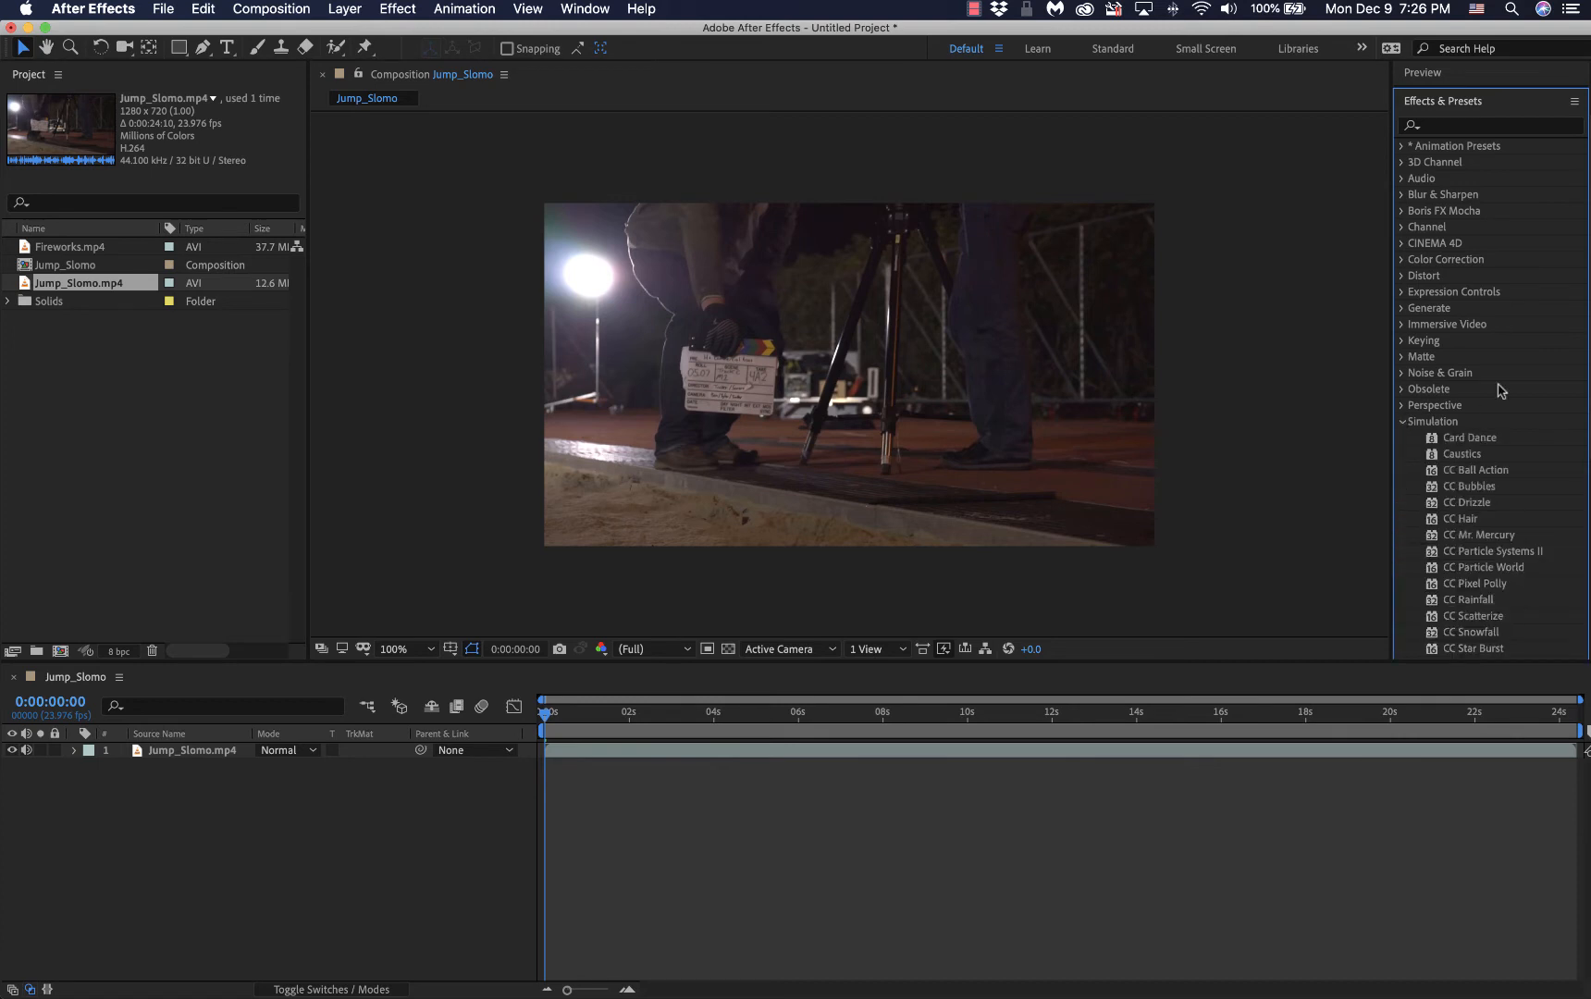
{"action": "scroll", "coordinate": [1501, 390], "scroll_direction": "down", "scroll_amount": 5}
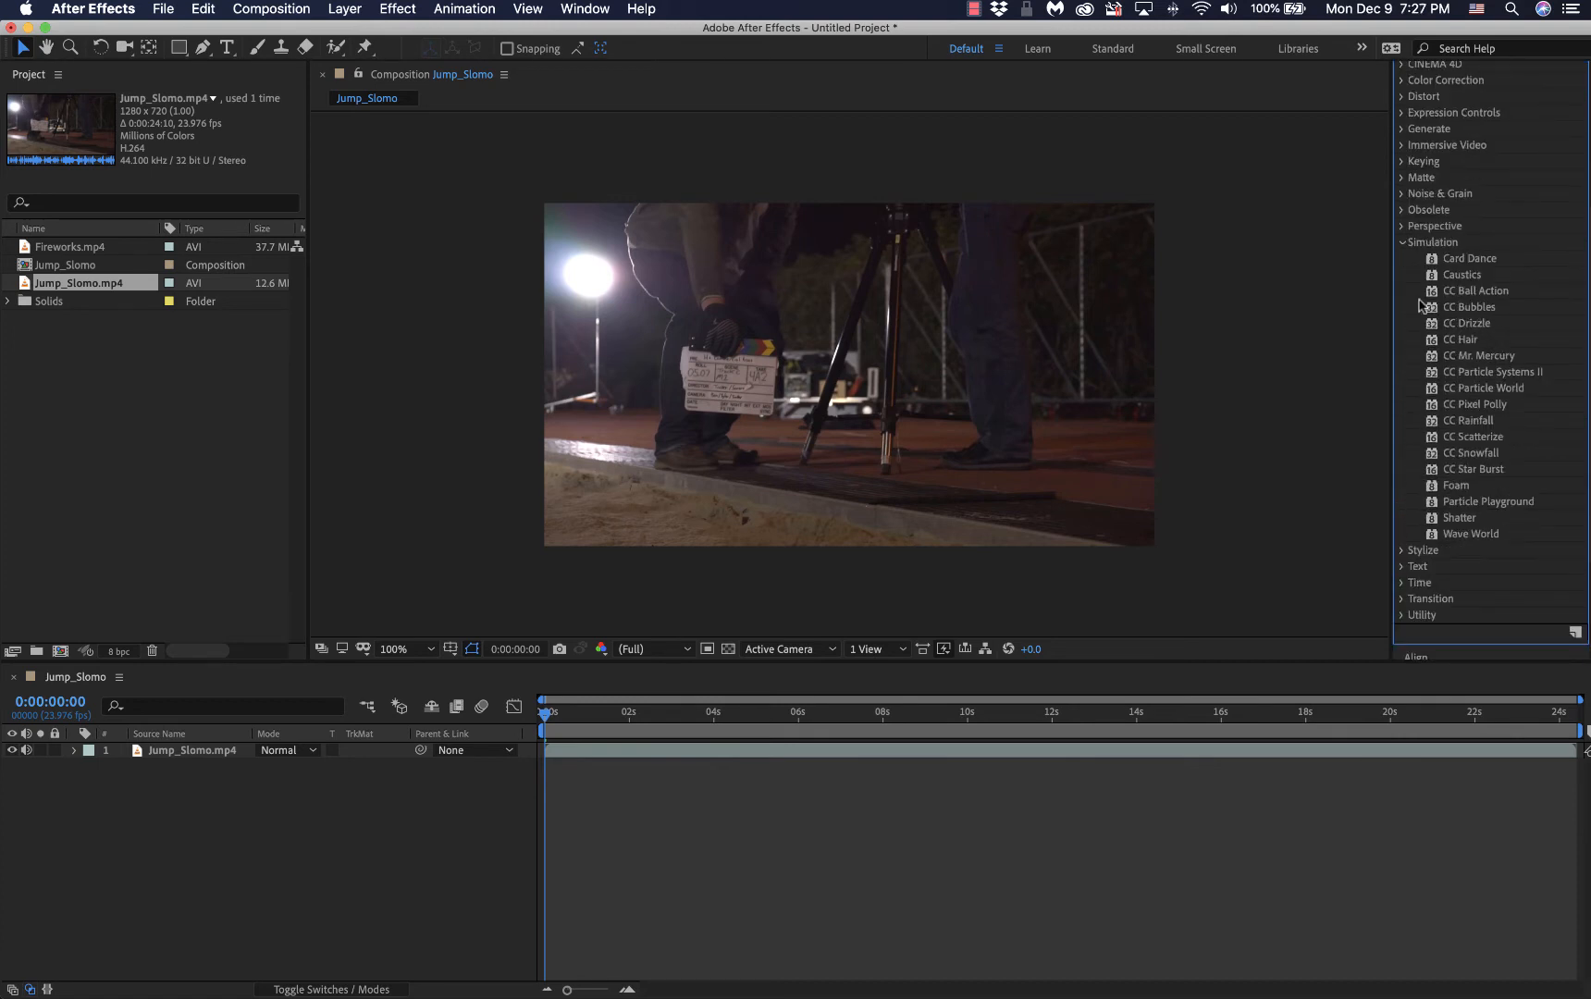
{"action": "left_click", "coordinate": [344, 11]}
{"action": "left_click", "coordinate": [82, 796]}
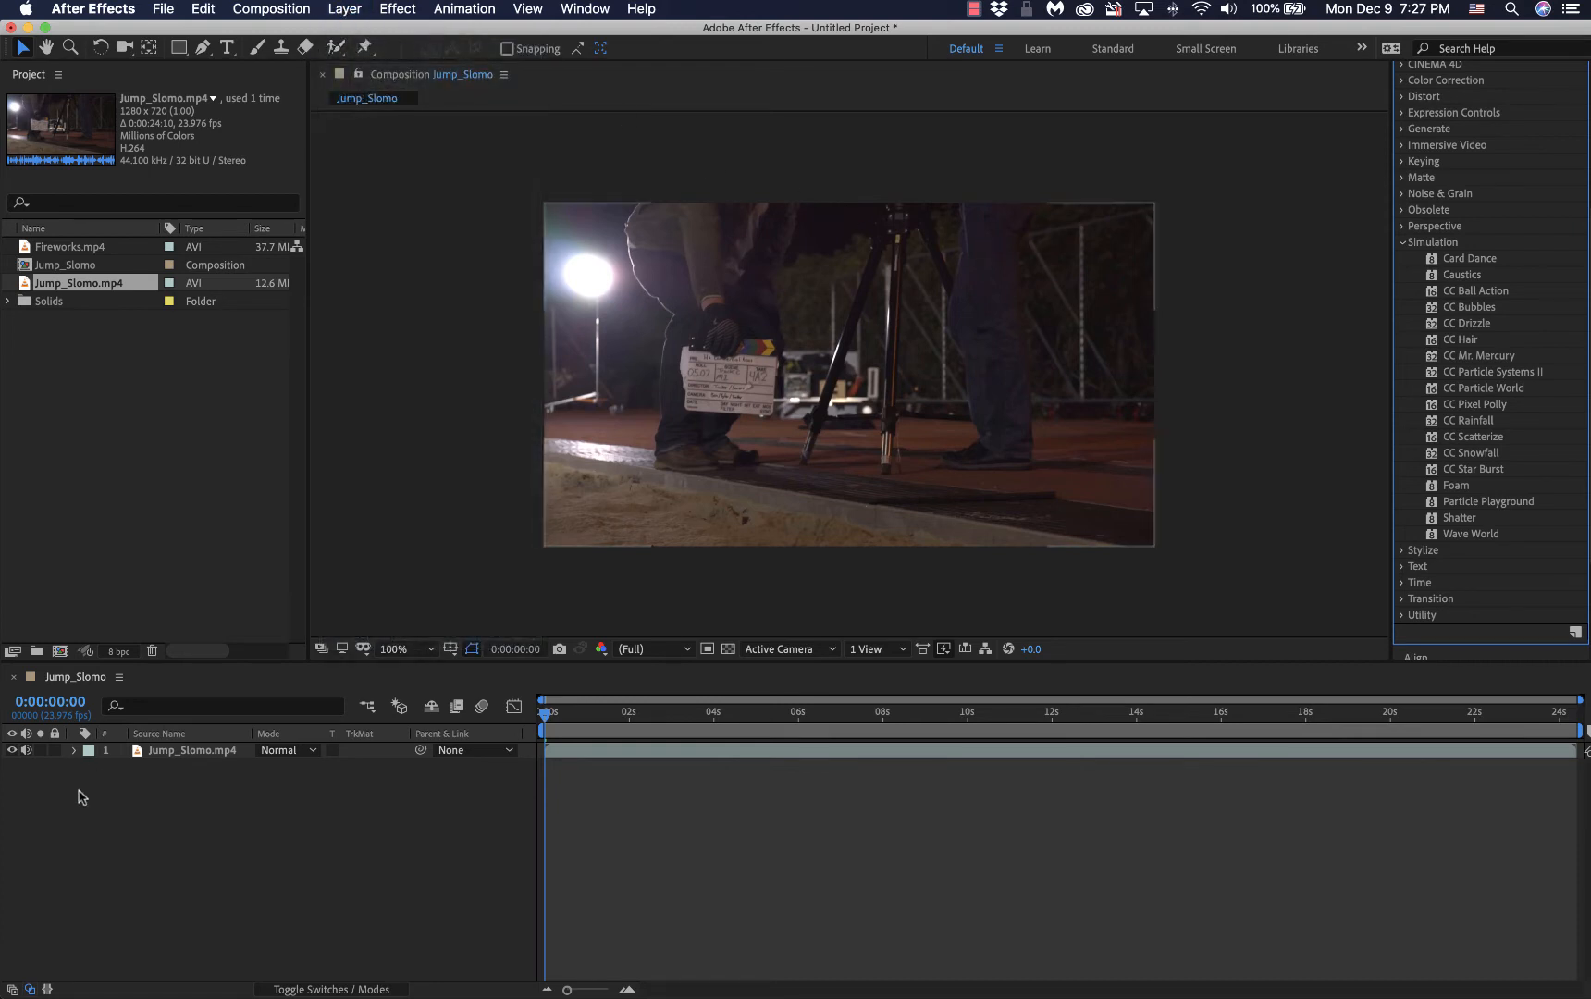
{"action": "left_click", "coordinate": [162, 782]}
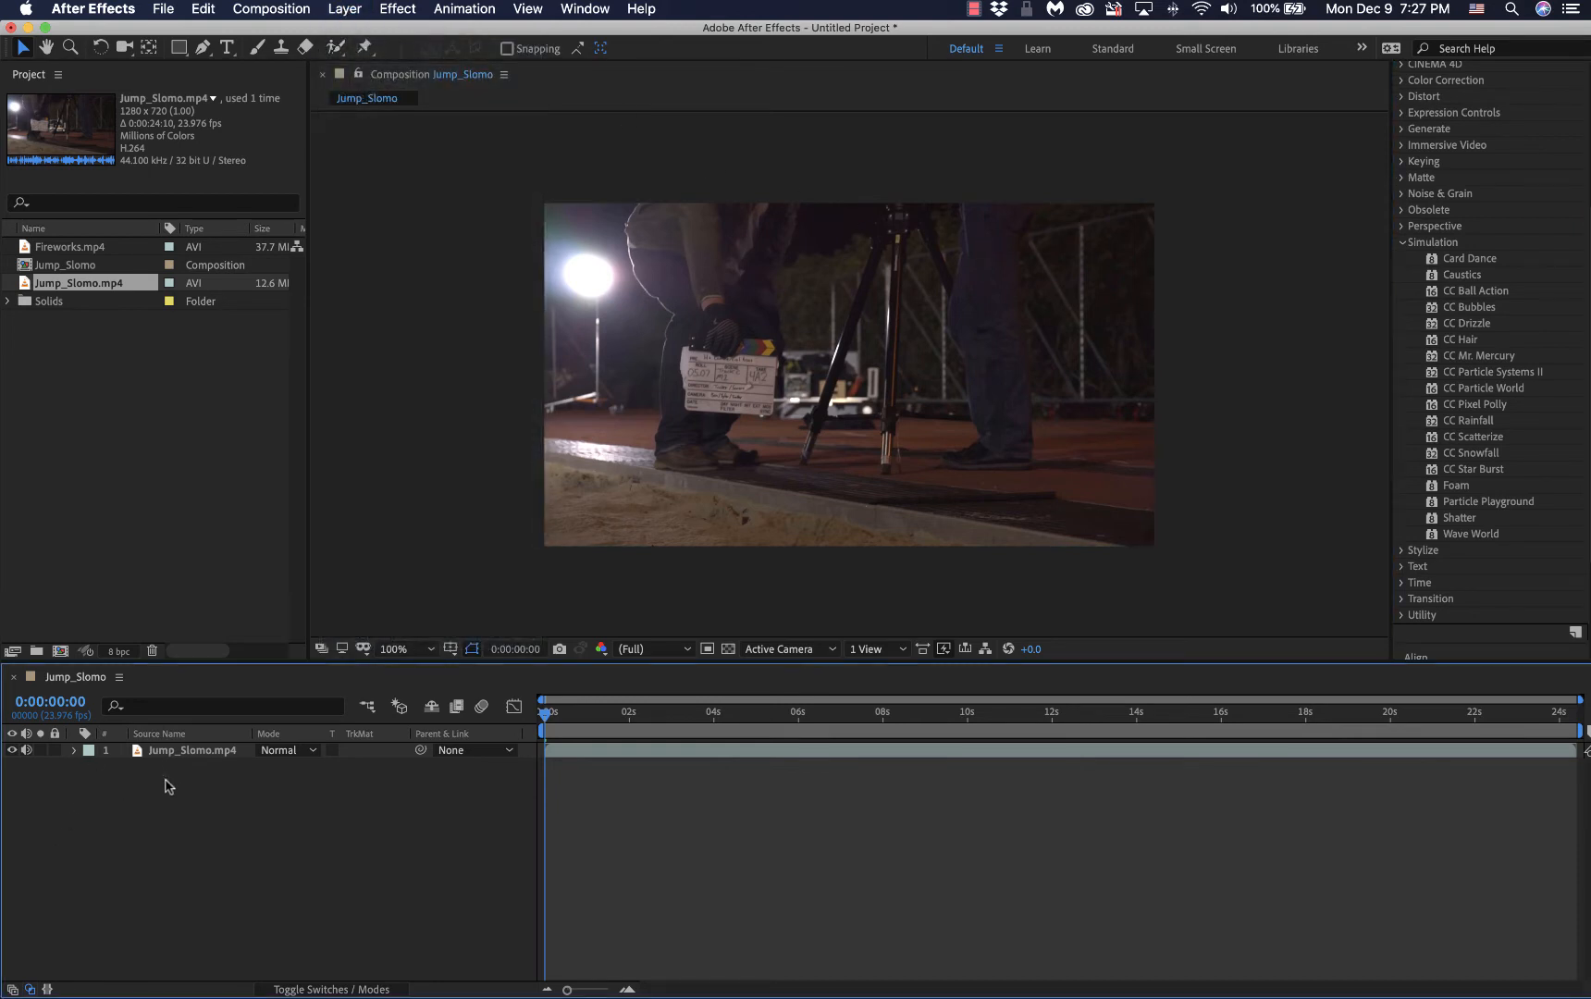
{"action": "left_click", "coordinate": [356, 11]}
{"action": "mouse_move", "coordinate": [370, 32]}
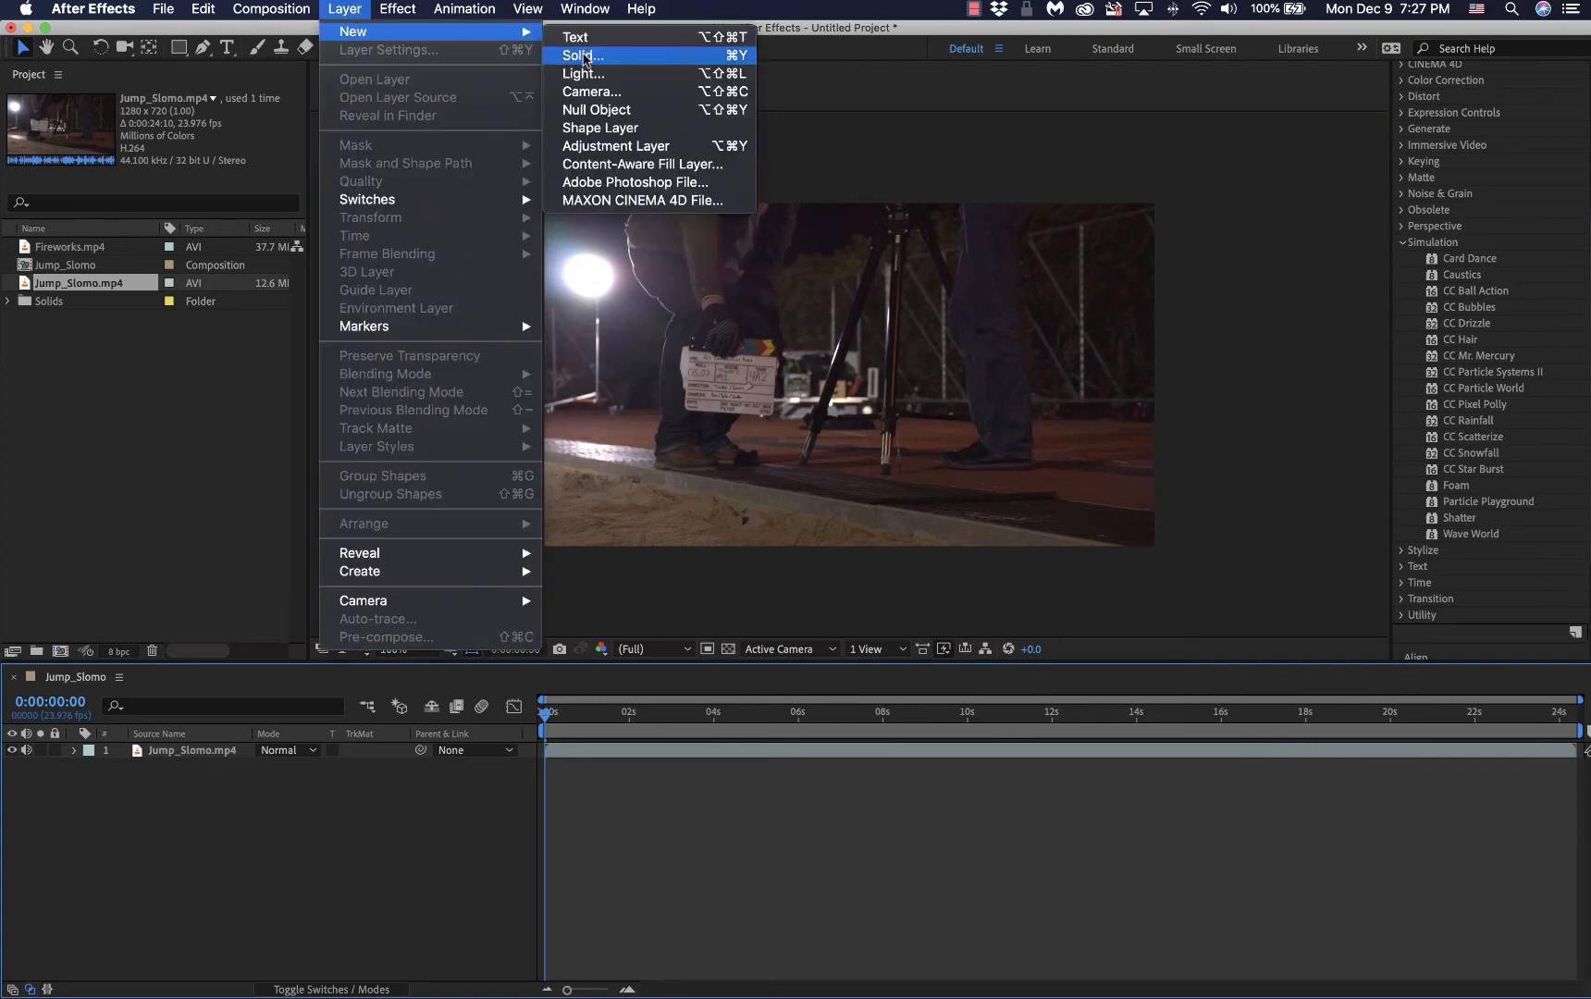
{"action": "left_click", "coordinate": [583, 57]}
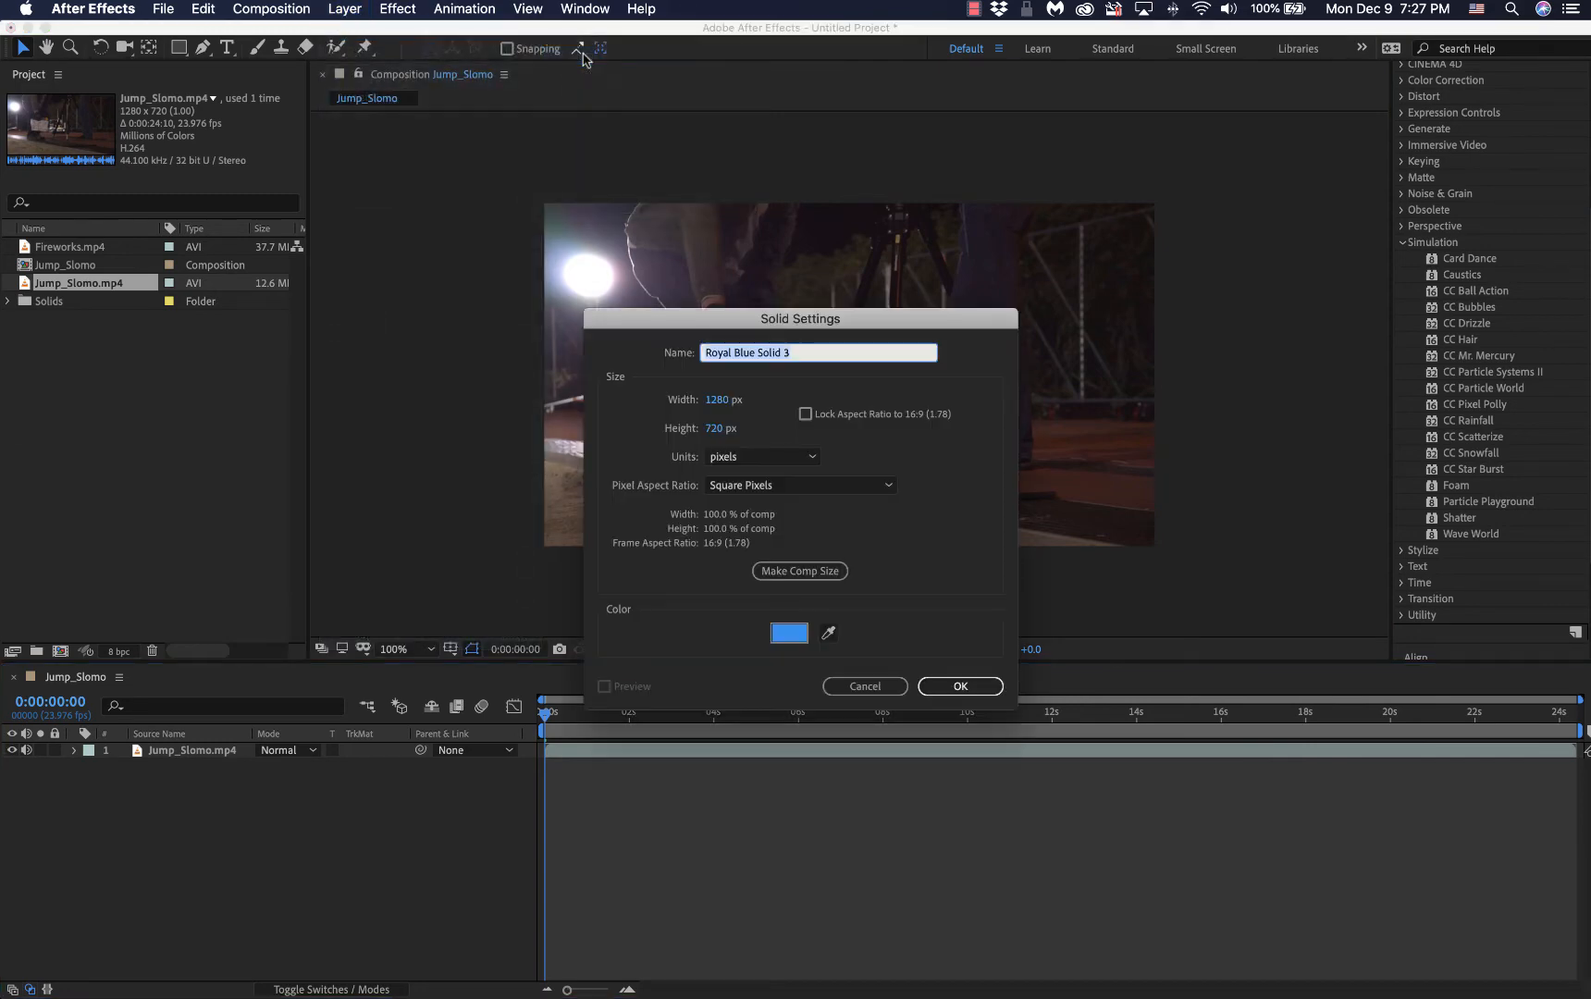
{"action": "left_click", "coordinate": [865, 687]}
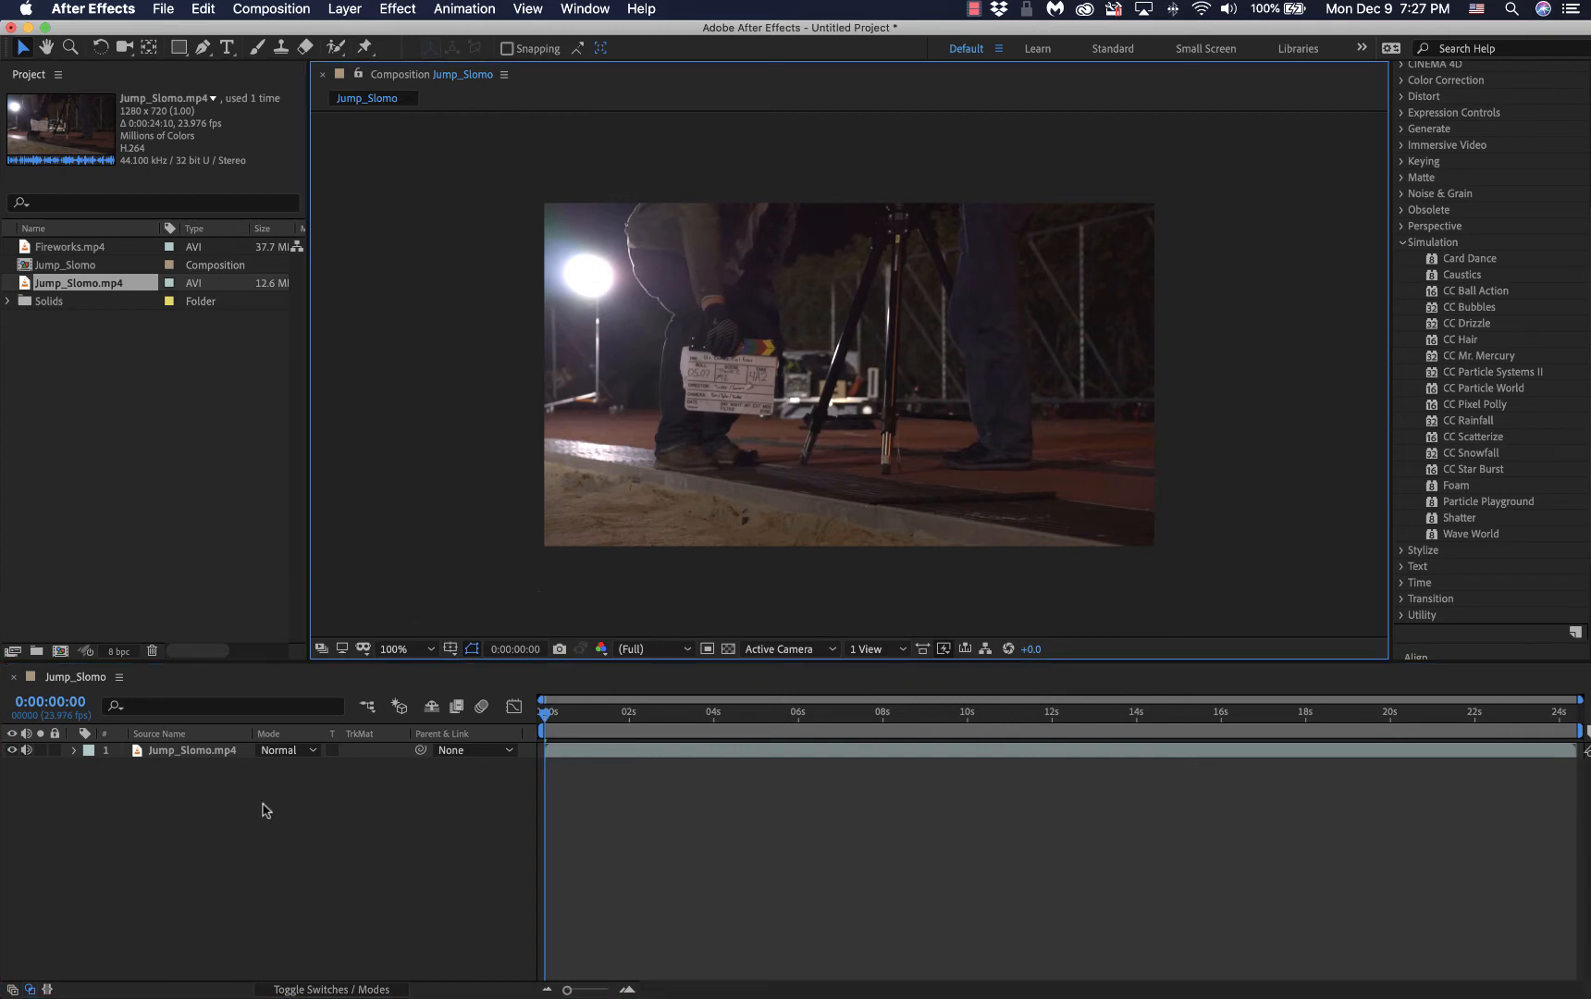
Step: Check whether new layers can be created while the project, composition viewer or timeline is the active area
{"action": "left_click", "coordinate": [353, 7]}
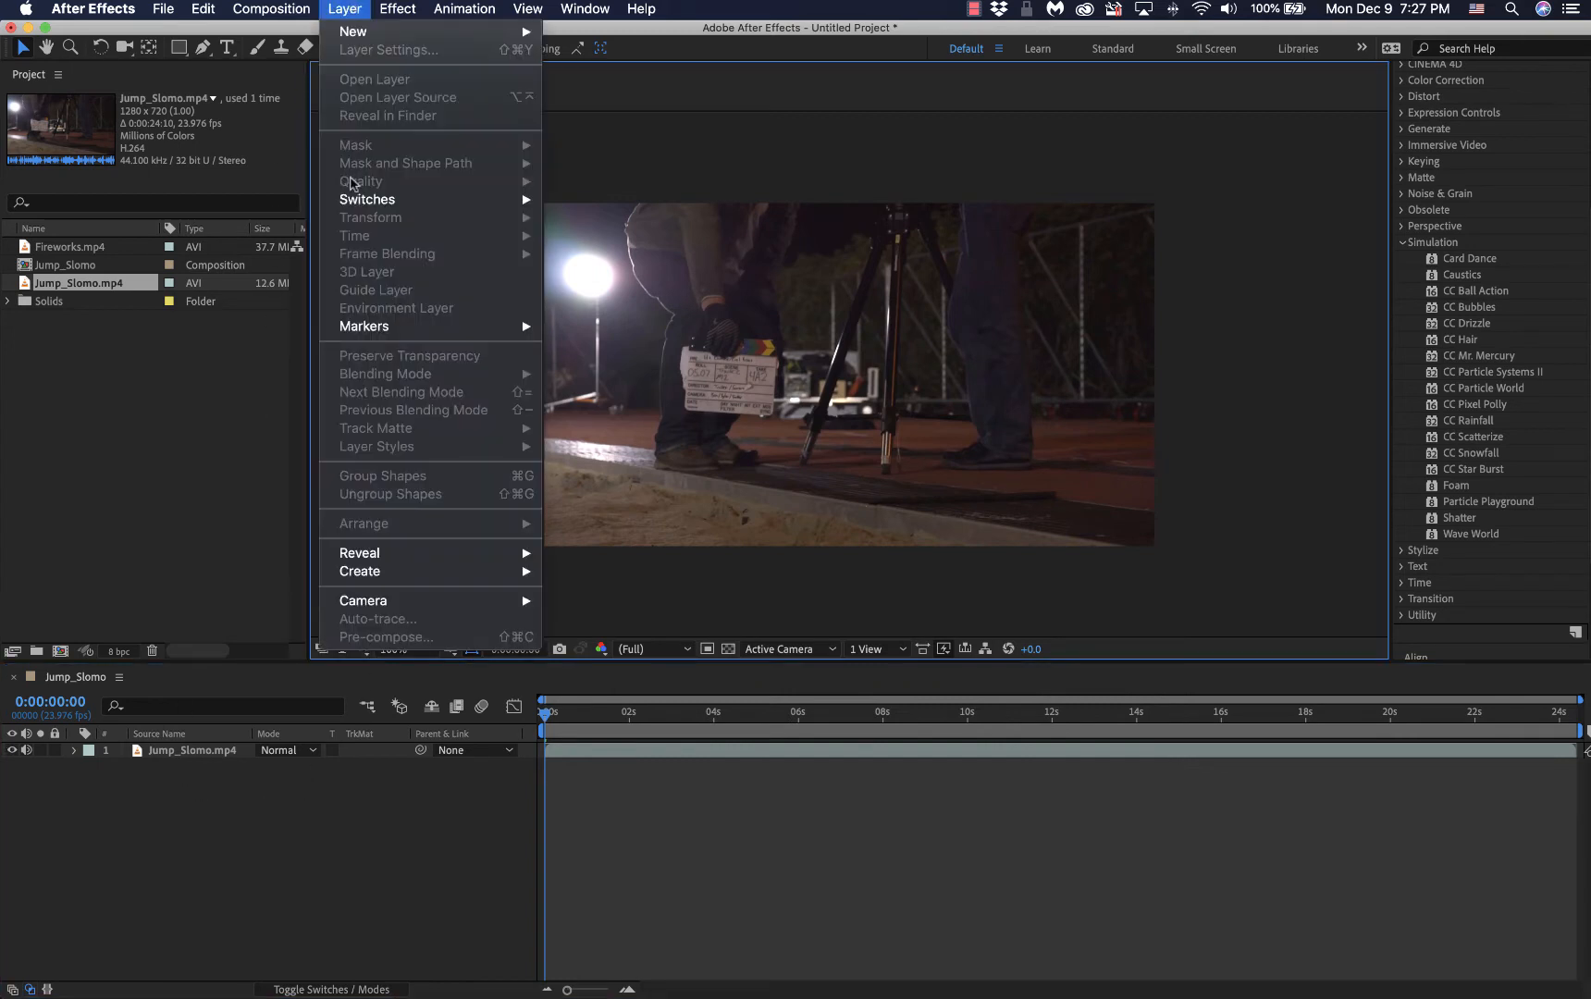
{"action": "left_click", "coordinate": [267, 812]}
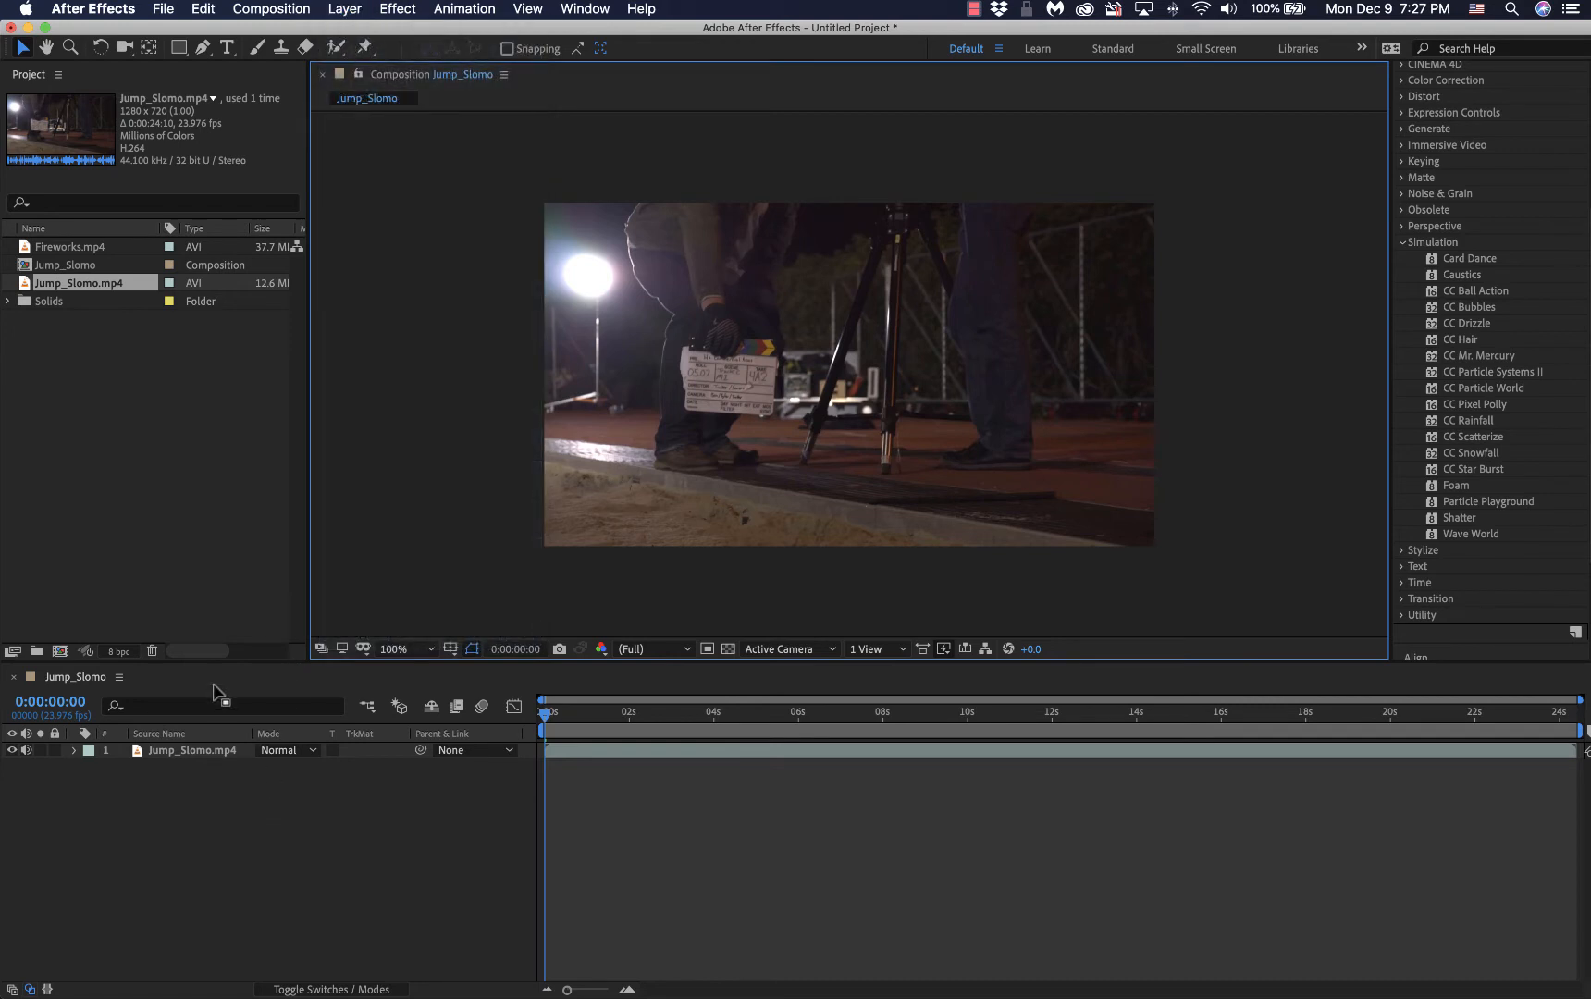
{"action": "left_click", "coordinate": [209, 544]}
{"action": "left_click", "coordinate": [337, 8]}
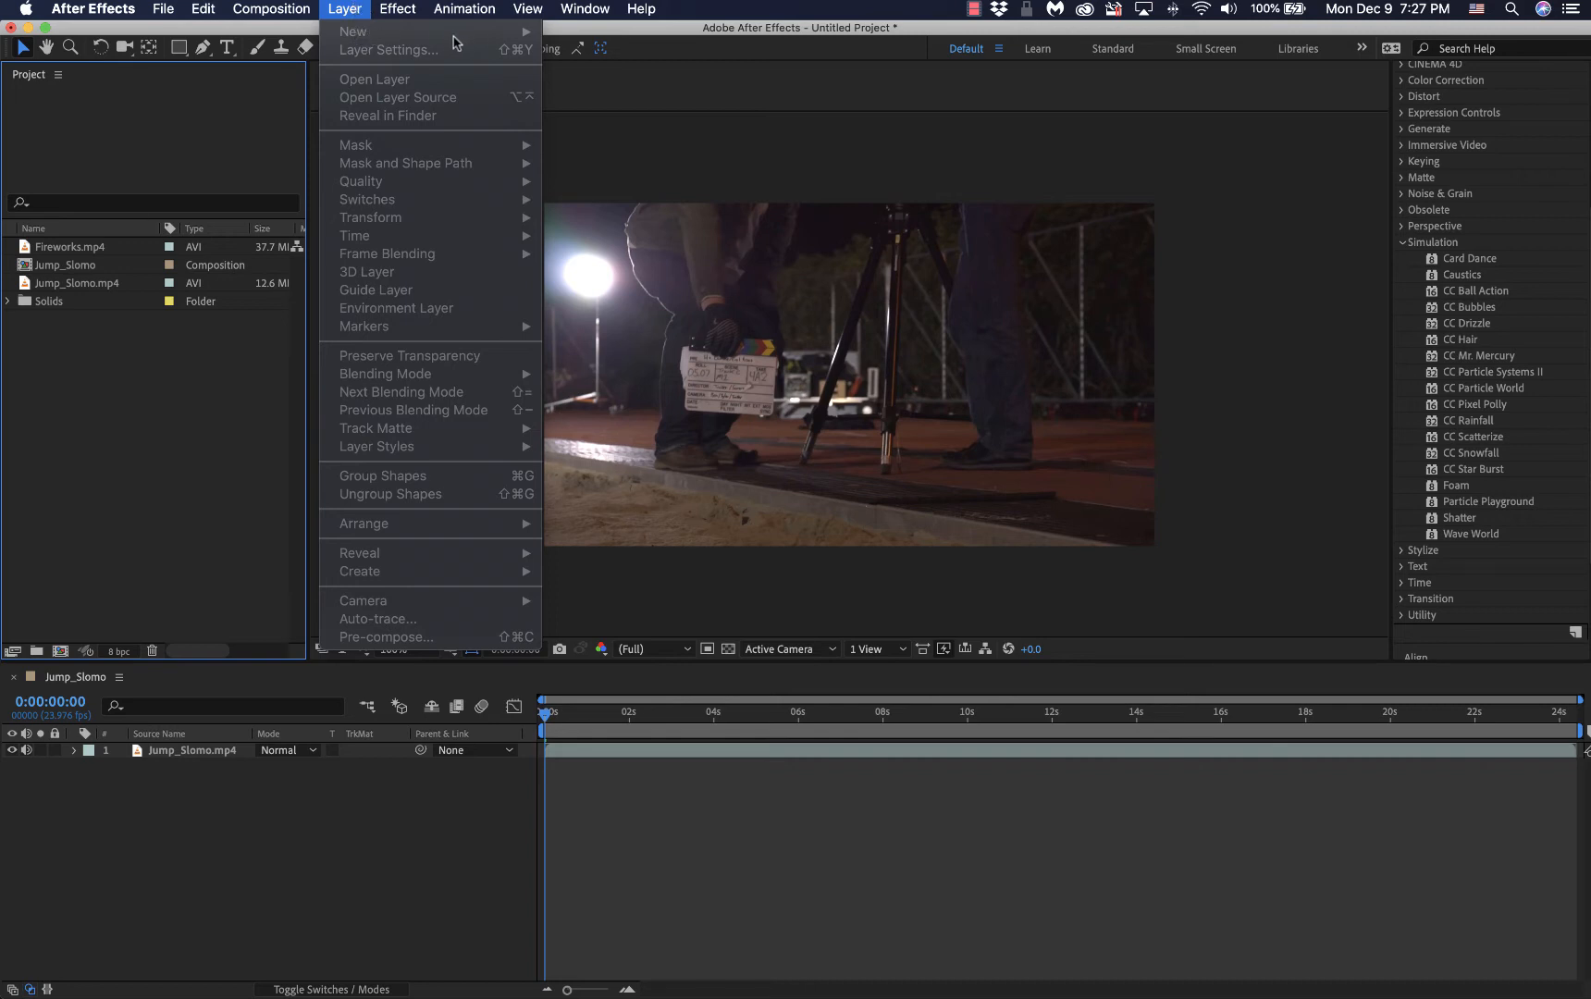
{"action": "left_click", "coordinate": [213, 374]}
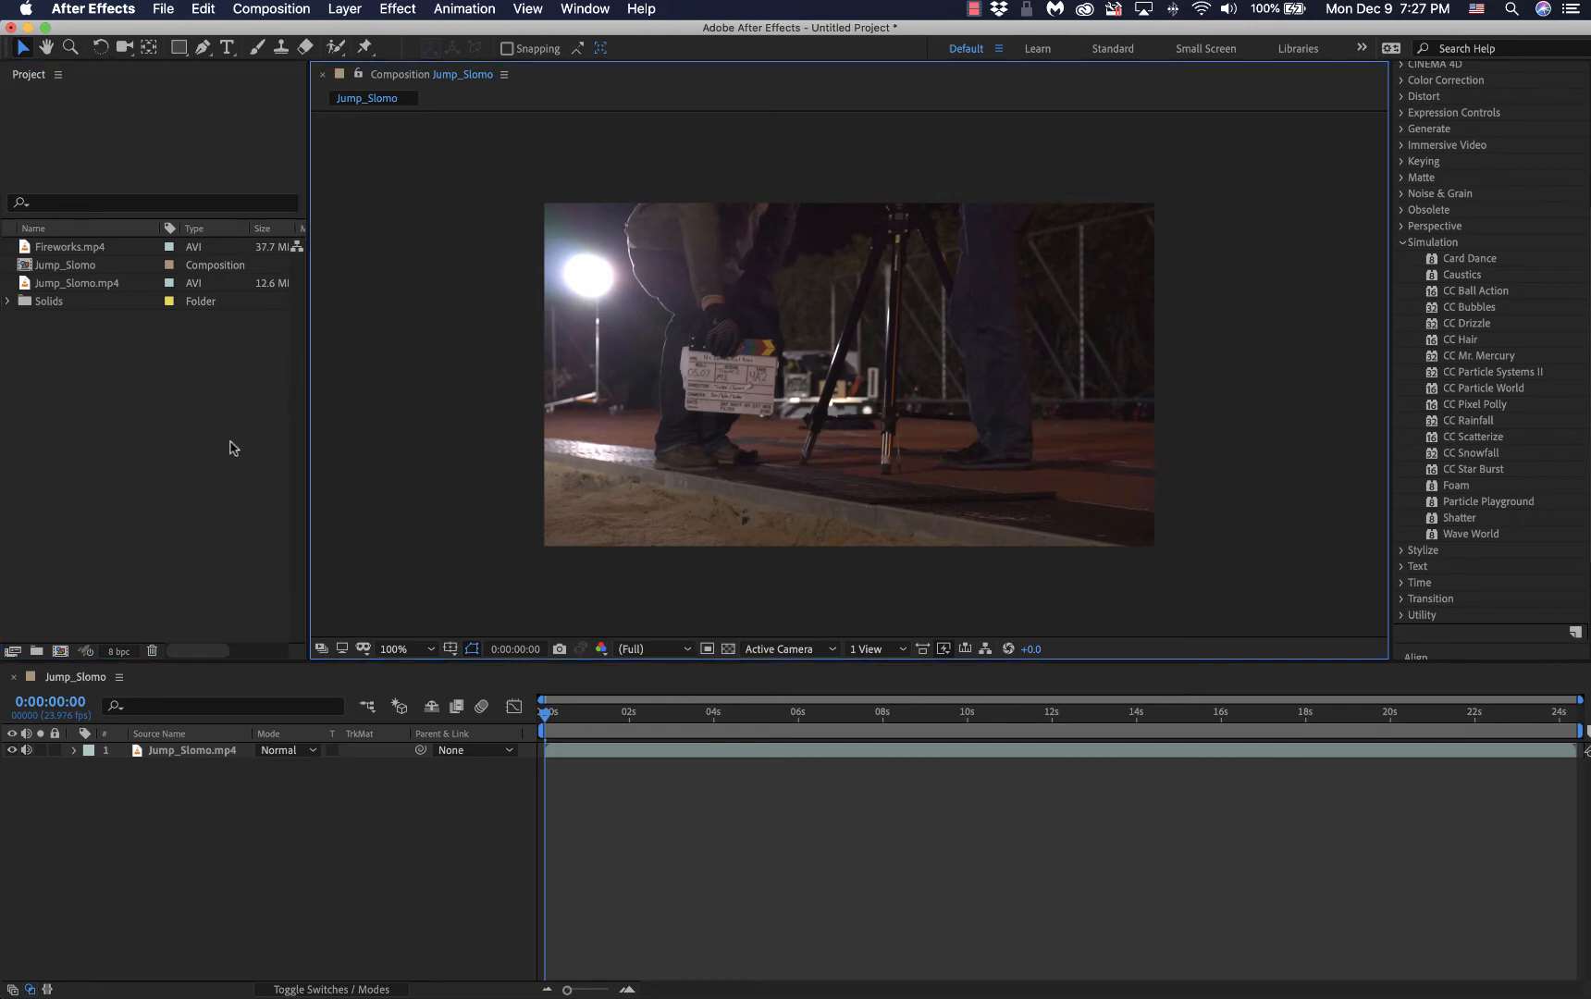
{"action": "left_click", "coordinate": [422, 368]}
{"action": "left_click", "coordinate": [335, 875]}
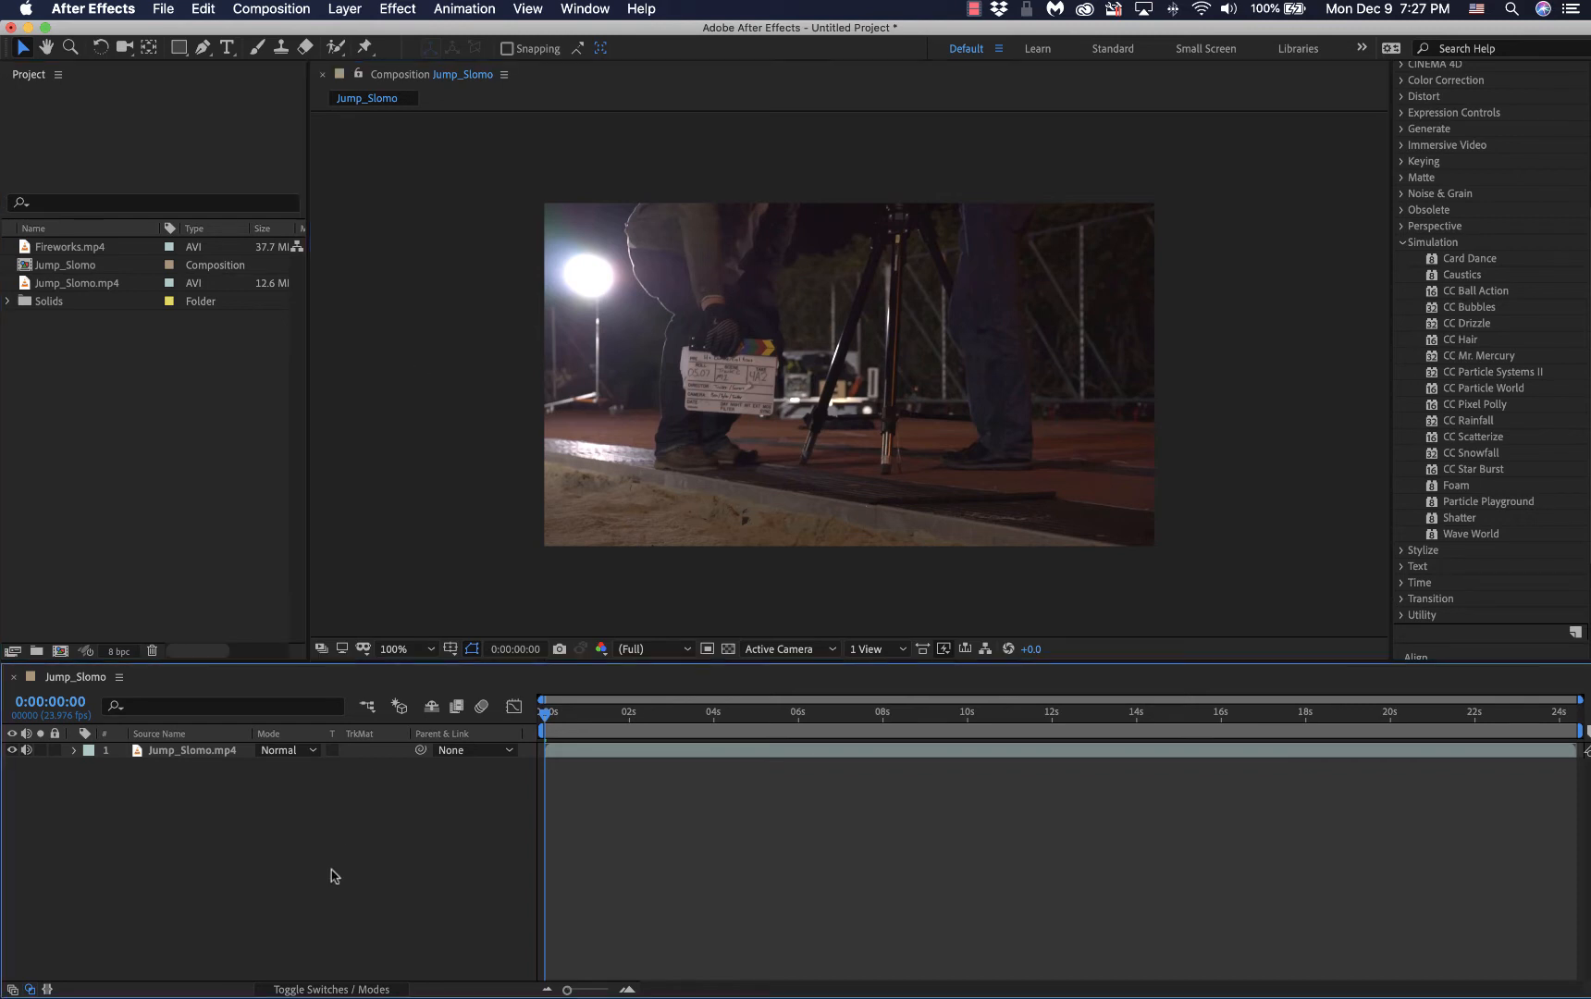
{"action": "left_click", "coordinate": [359, 11]}
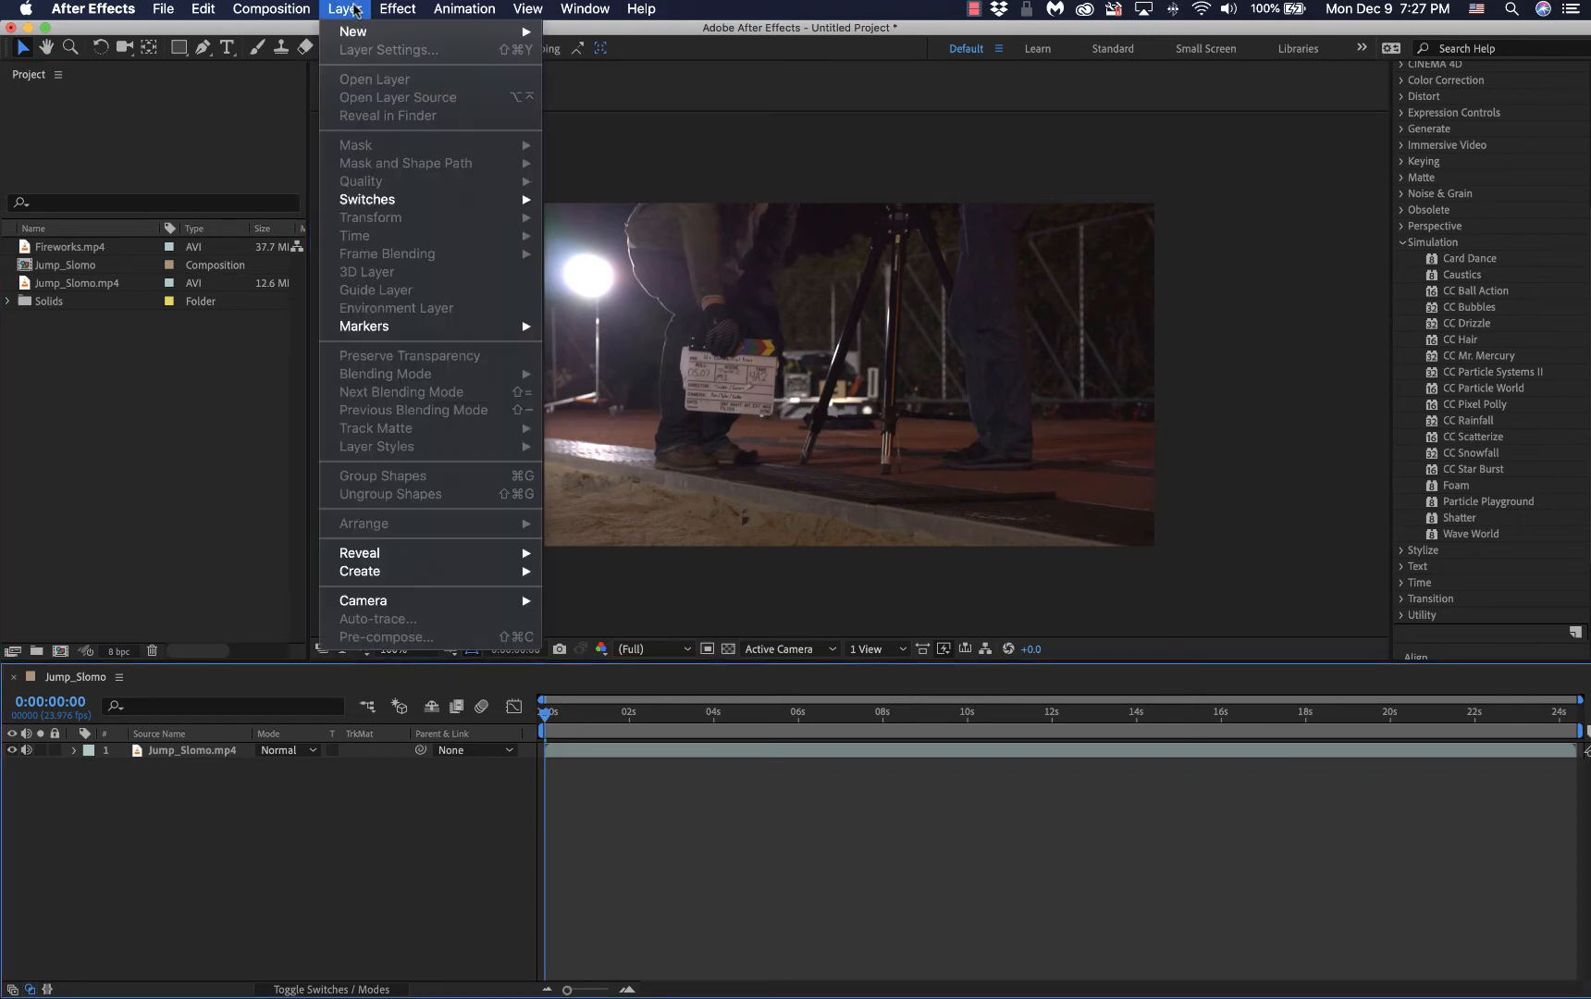
{"action": "mouse_move", "coordinate": [365, 30]}
{"action": "left_click", "coordinate": [151, 428]}
{"action": "left_click", "coordinate": [153, 429]}
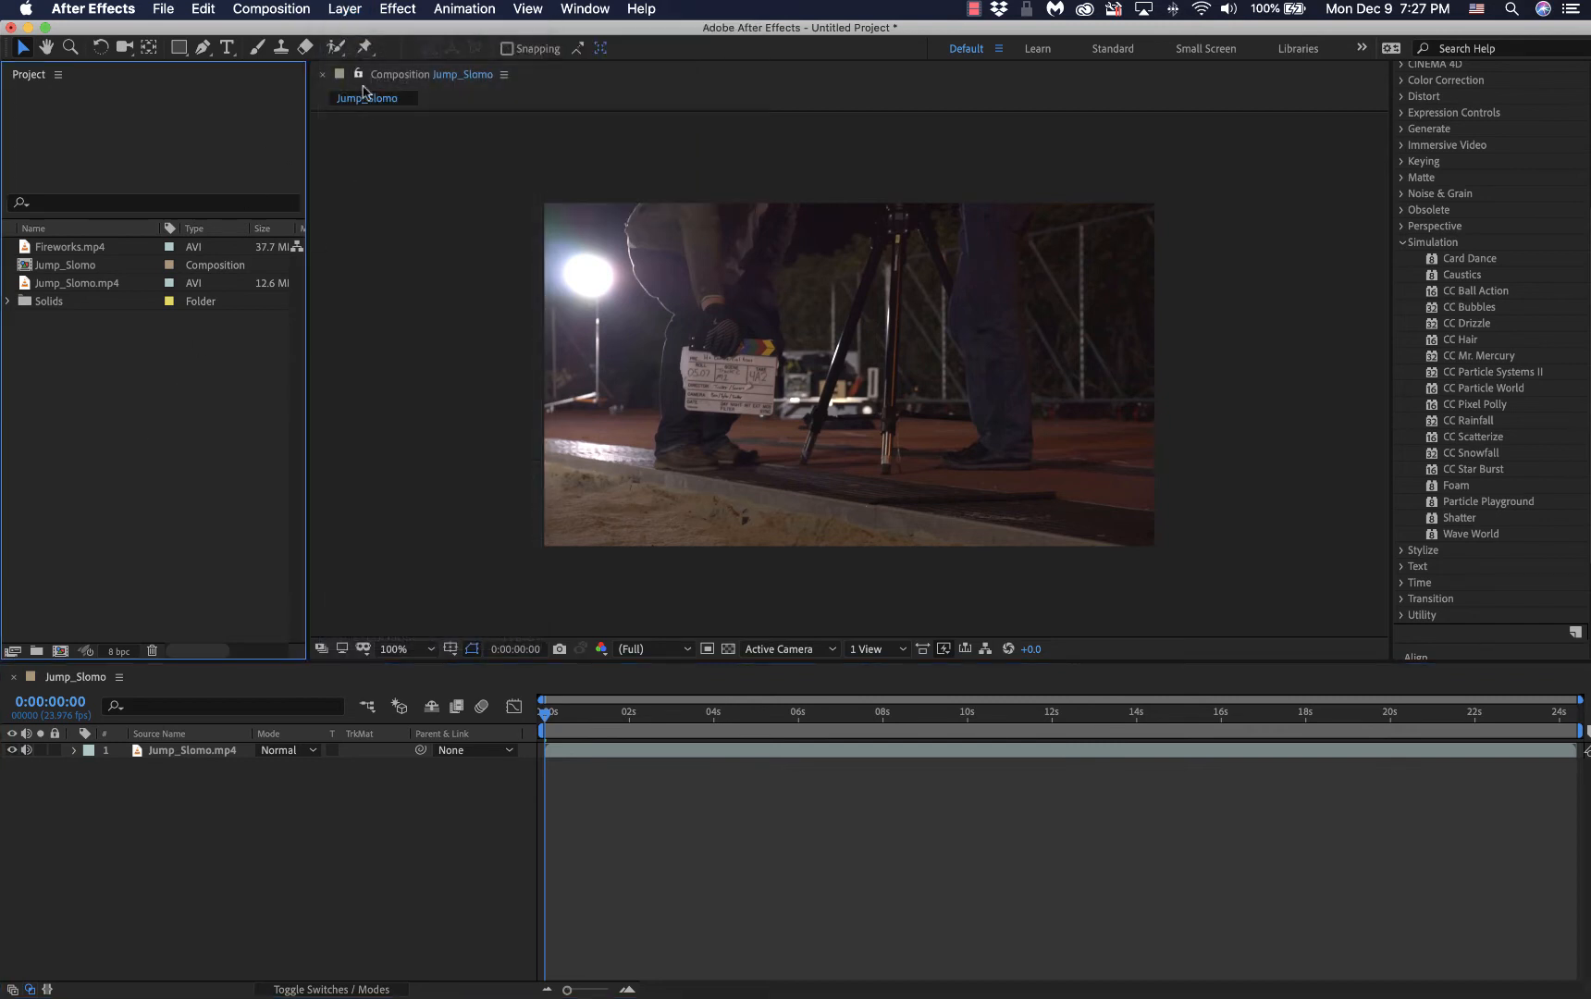
{"action": "left_click", "coordinate": [361, 8]}
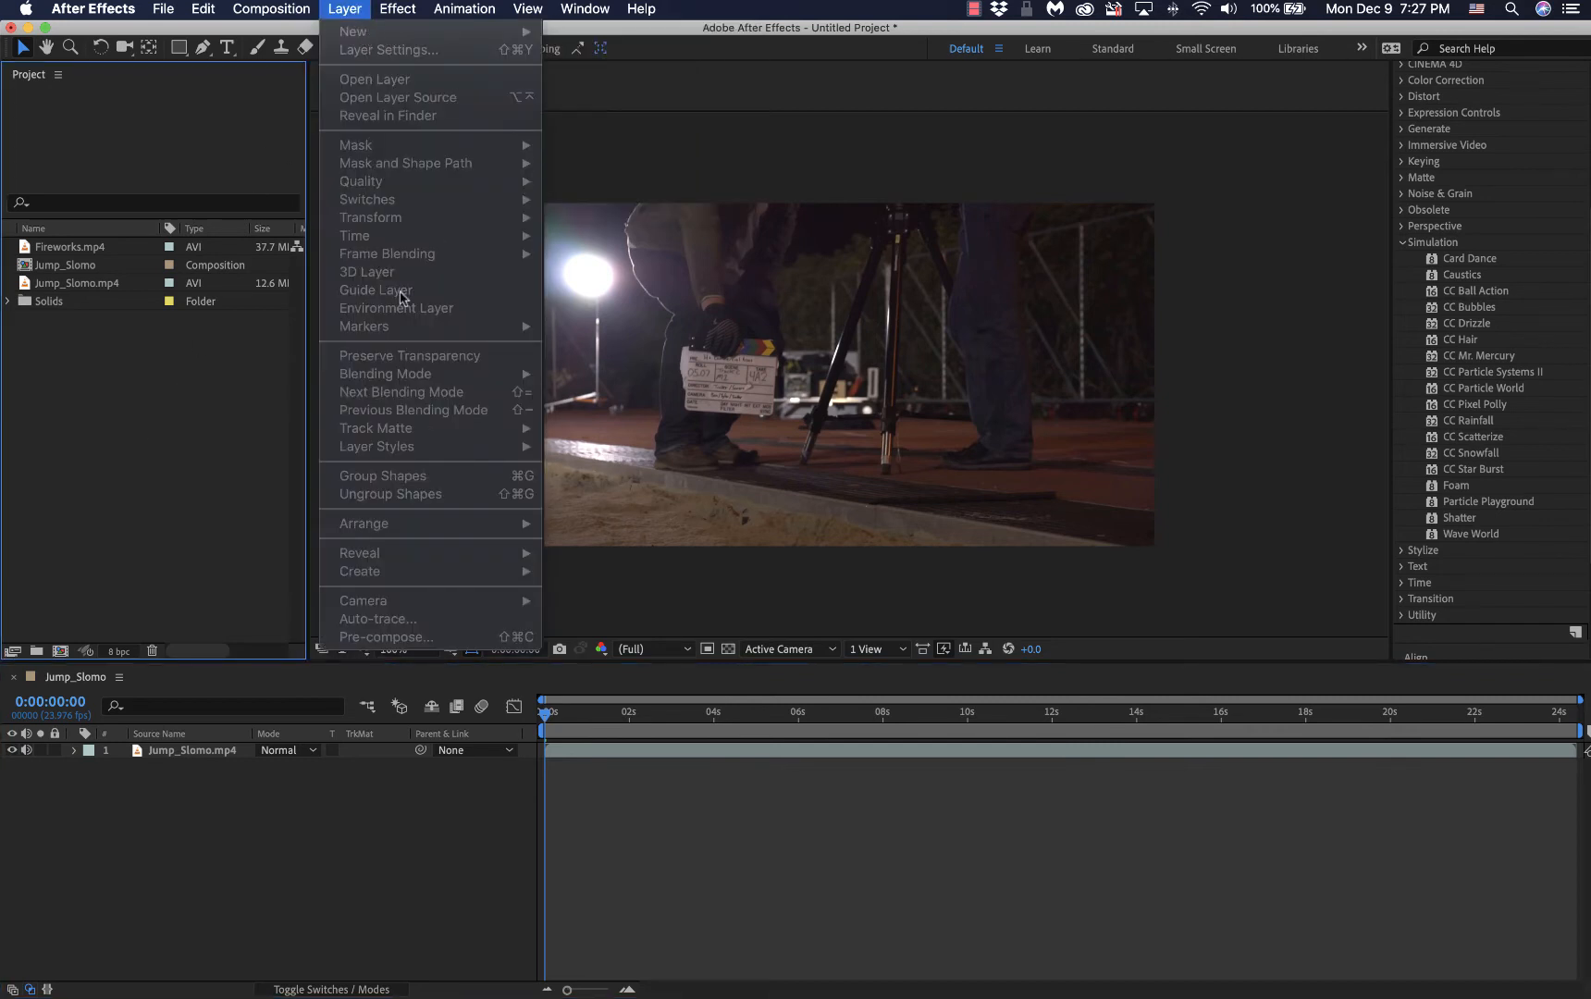
{"action": "left_click", "coordinate": [255, 430]}
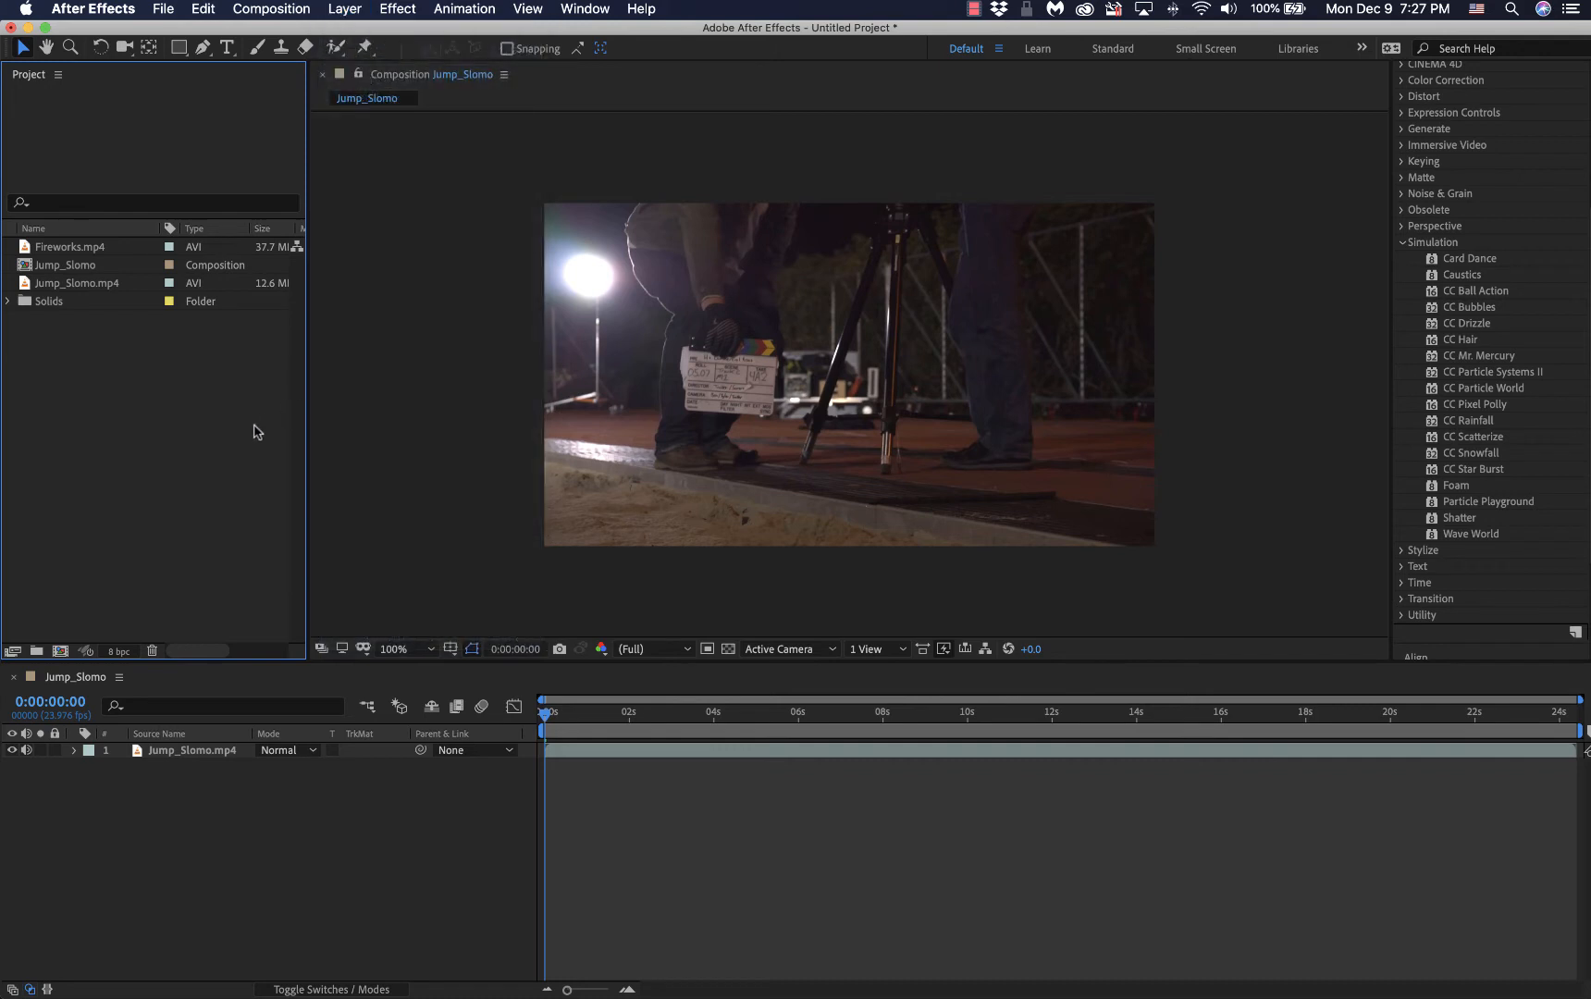
{"action": "left_click", "coordinate": [286, 787]}
{"action": "left_click", "coordinate": [388, 474]}
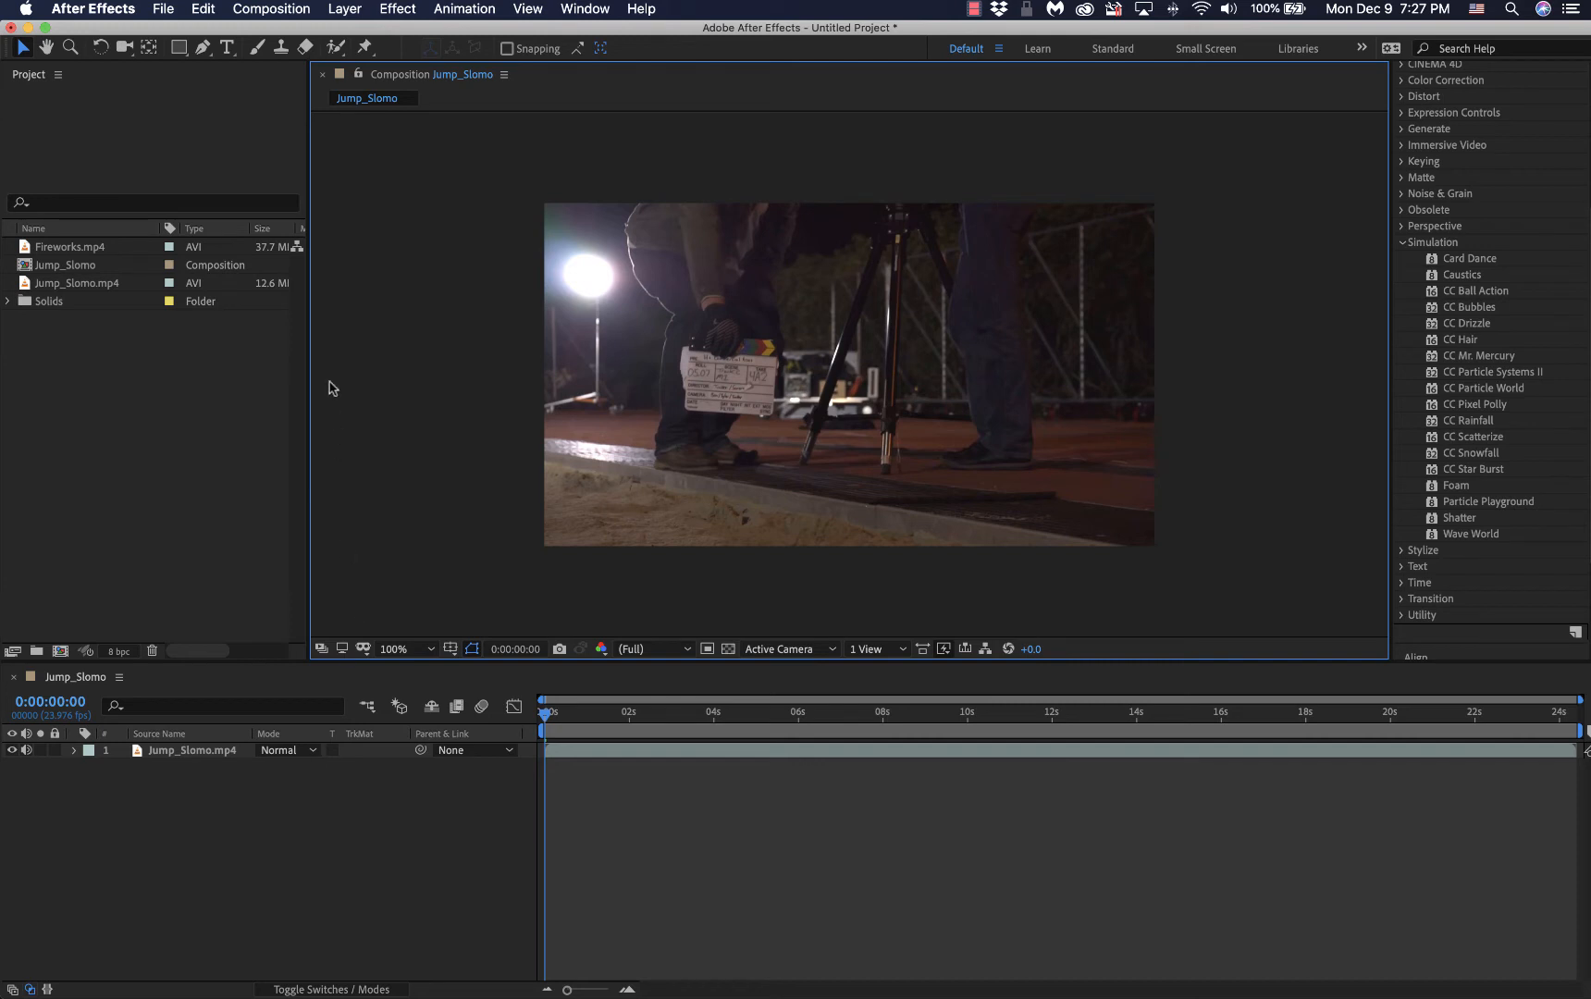
Step: Create a royal blue solid layer of 1280 x 720 px above the clip in the Jump_Slomo composition
{"action": "left_click", "coordinate": [334, 769]}
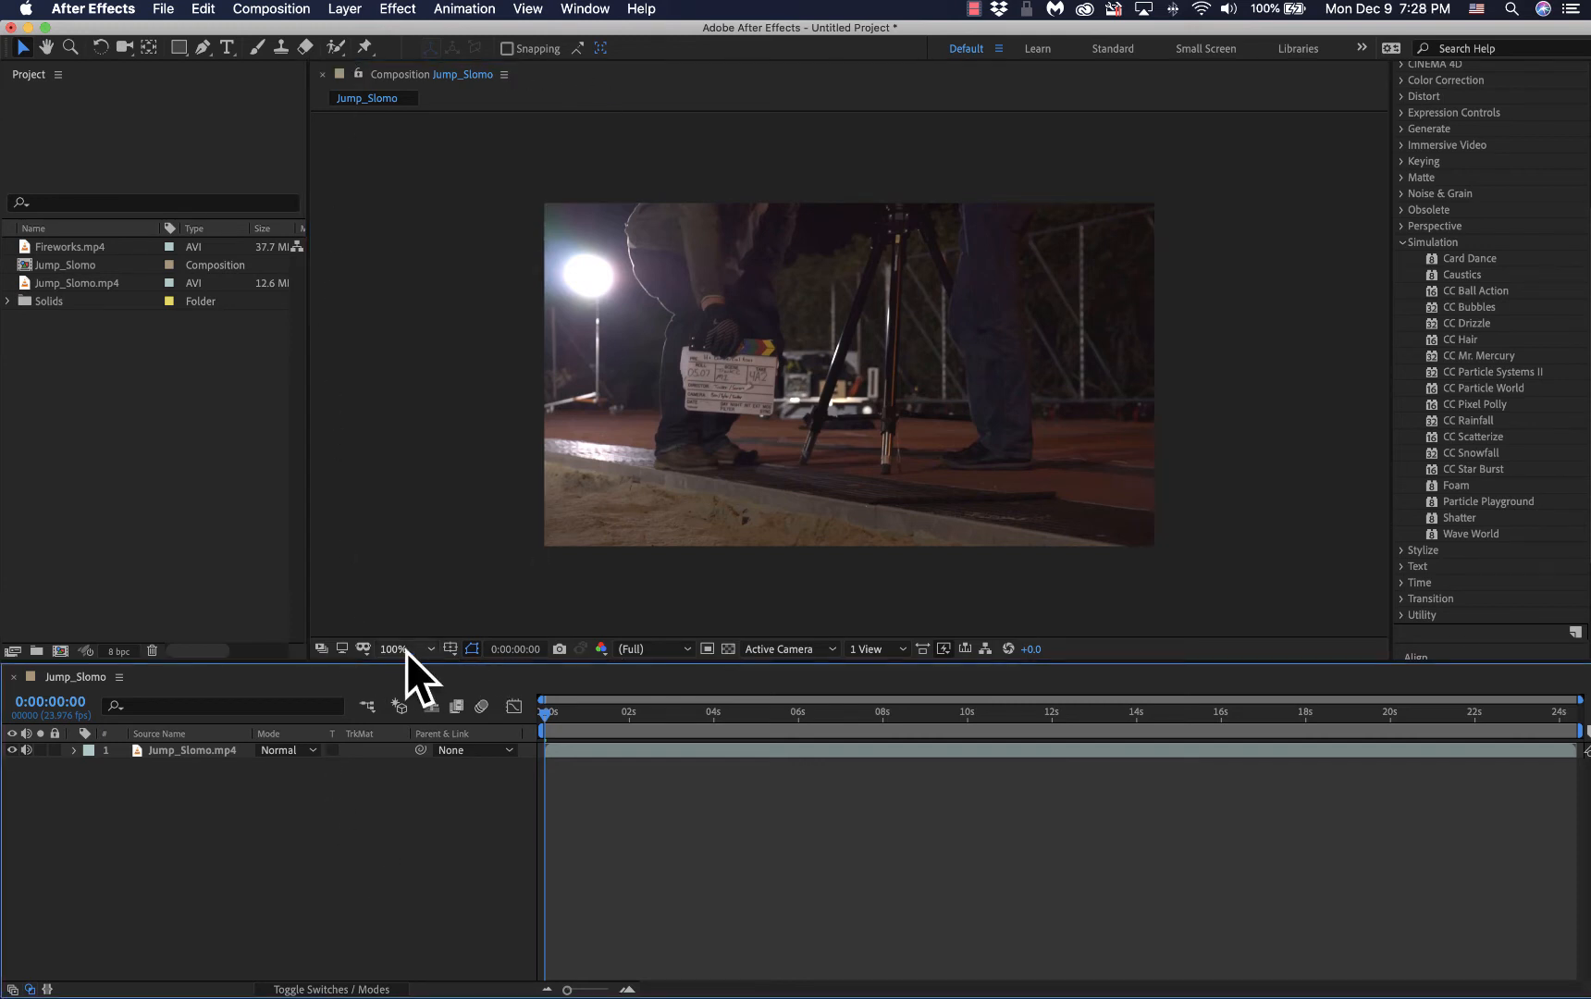
{"action": "left_click", "coordinate": [351, 12]}
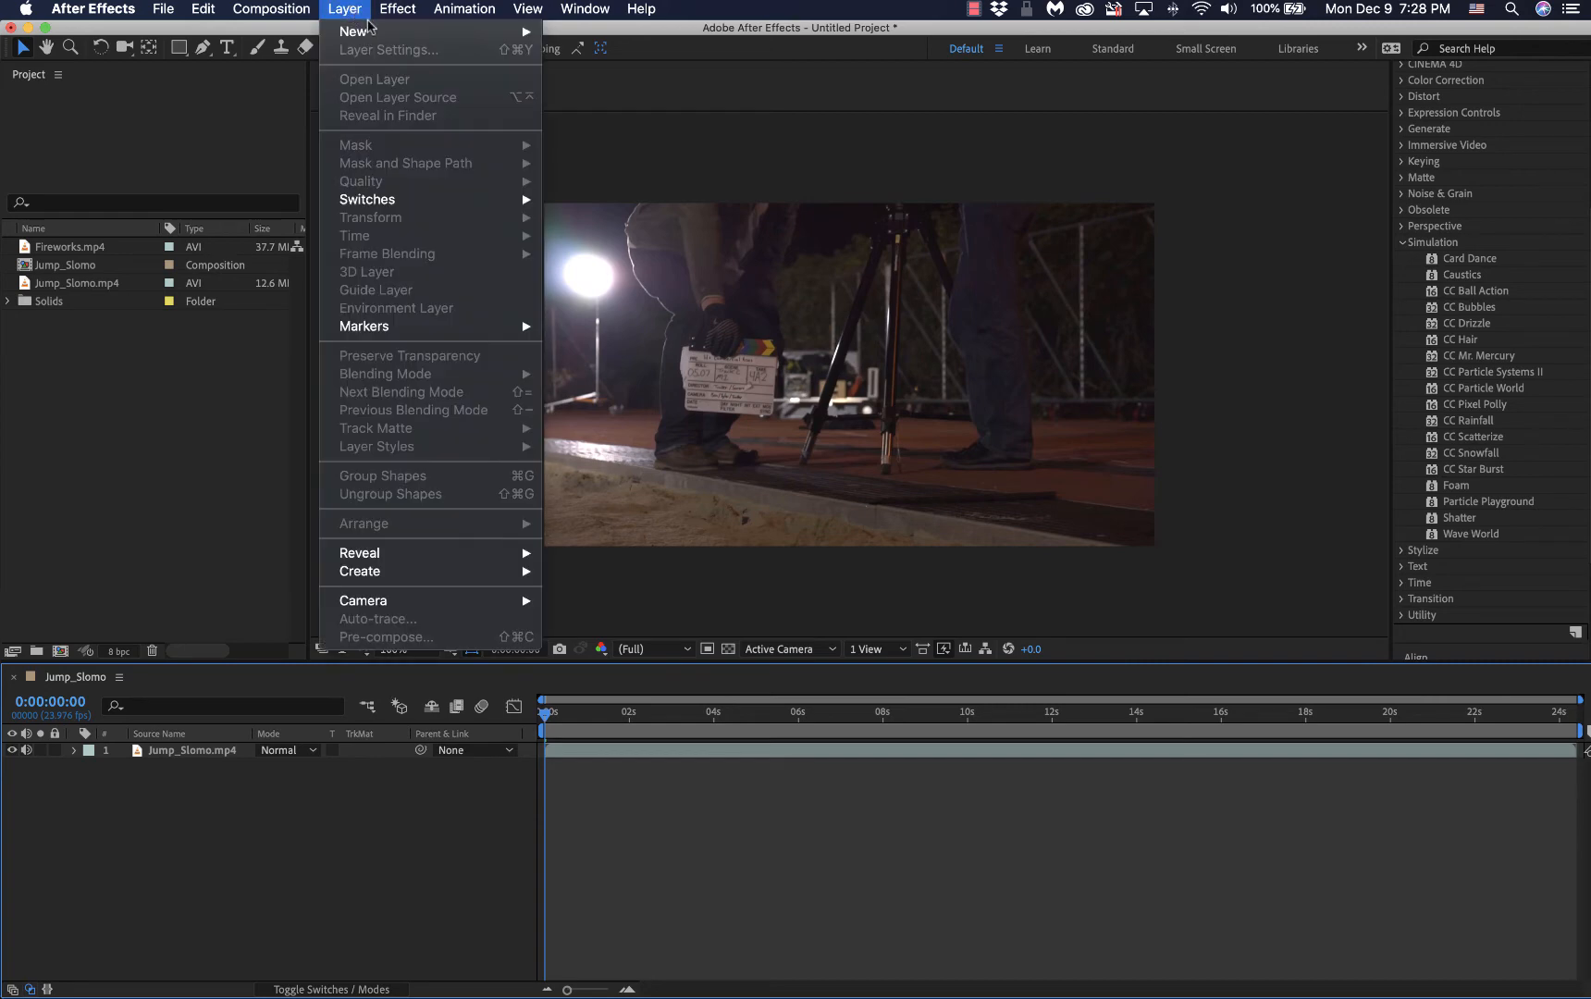
{"action": "mouse_move", "coordinate": [368, 30]}
{"action": "left_click", "coordinate": [581, 52]}
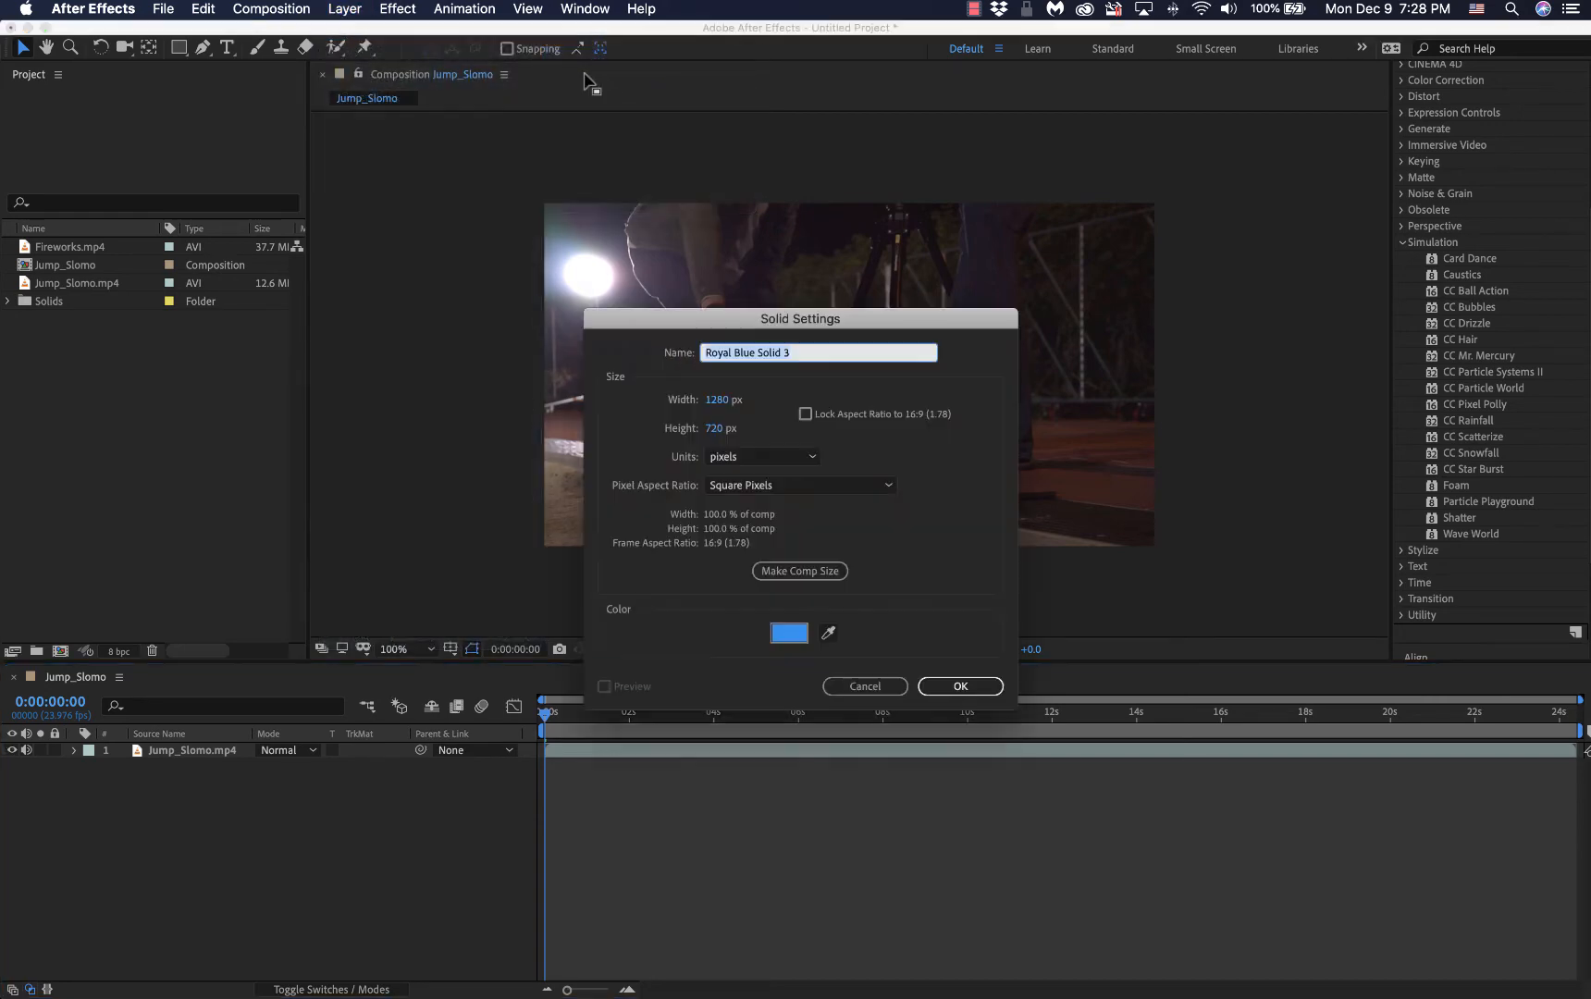
{"action": "left_click", "coordinate": [953, 686]}
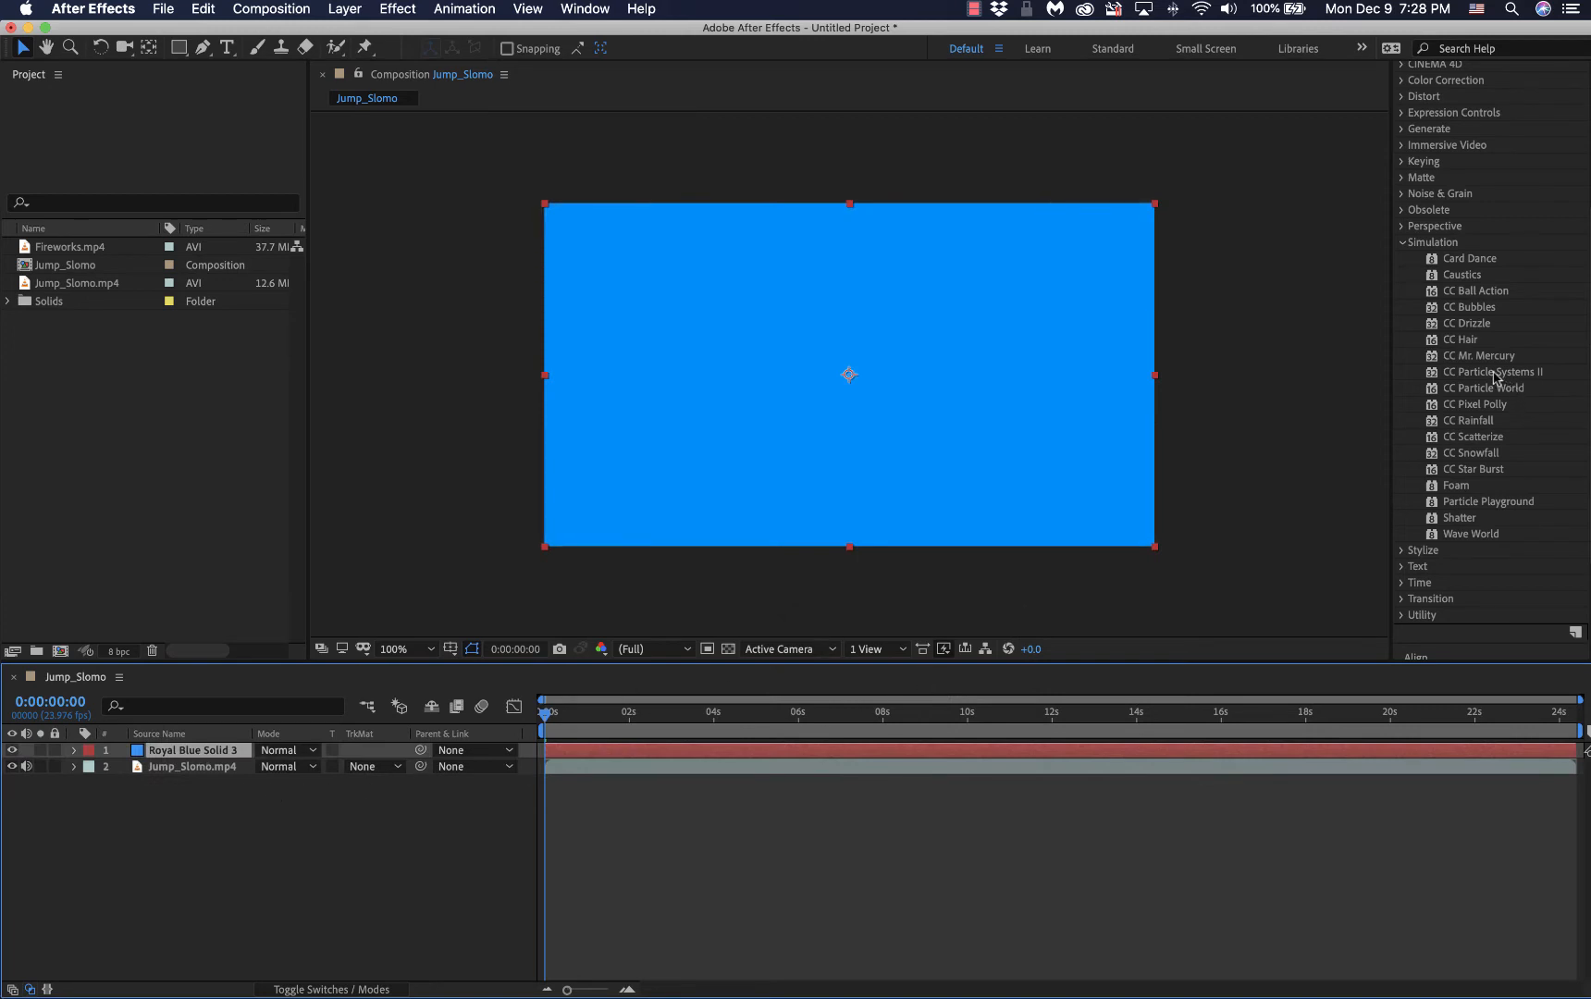
Step: Apply the CC Bubbles effect to the royal blue solid, scrub through the result and expand the effect's properties on the layer
{"action": "left_click_drag", "start_coordinate": [1438, 310], "coordinate": [971, 324]}
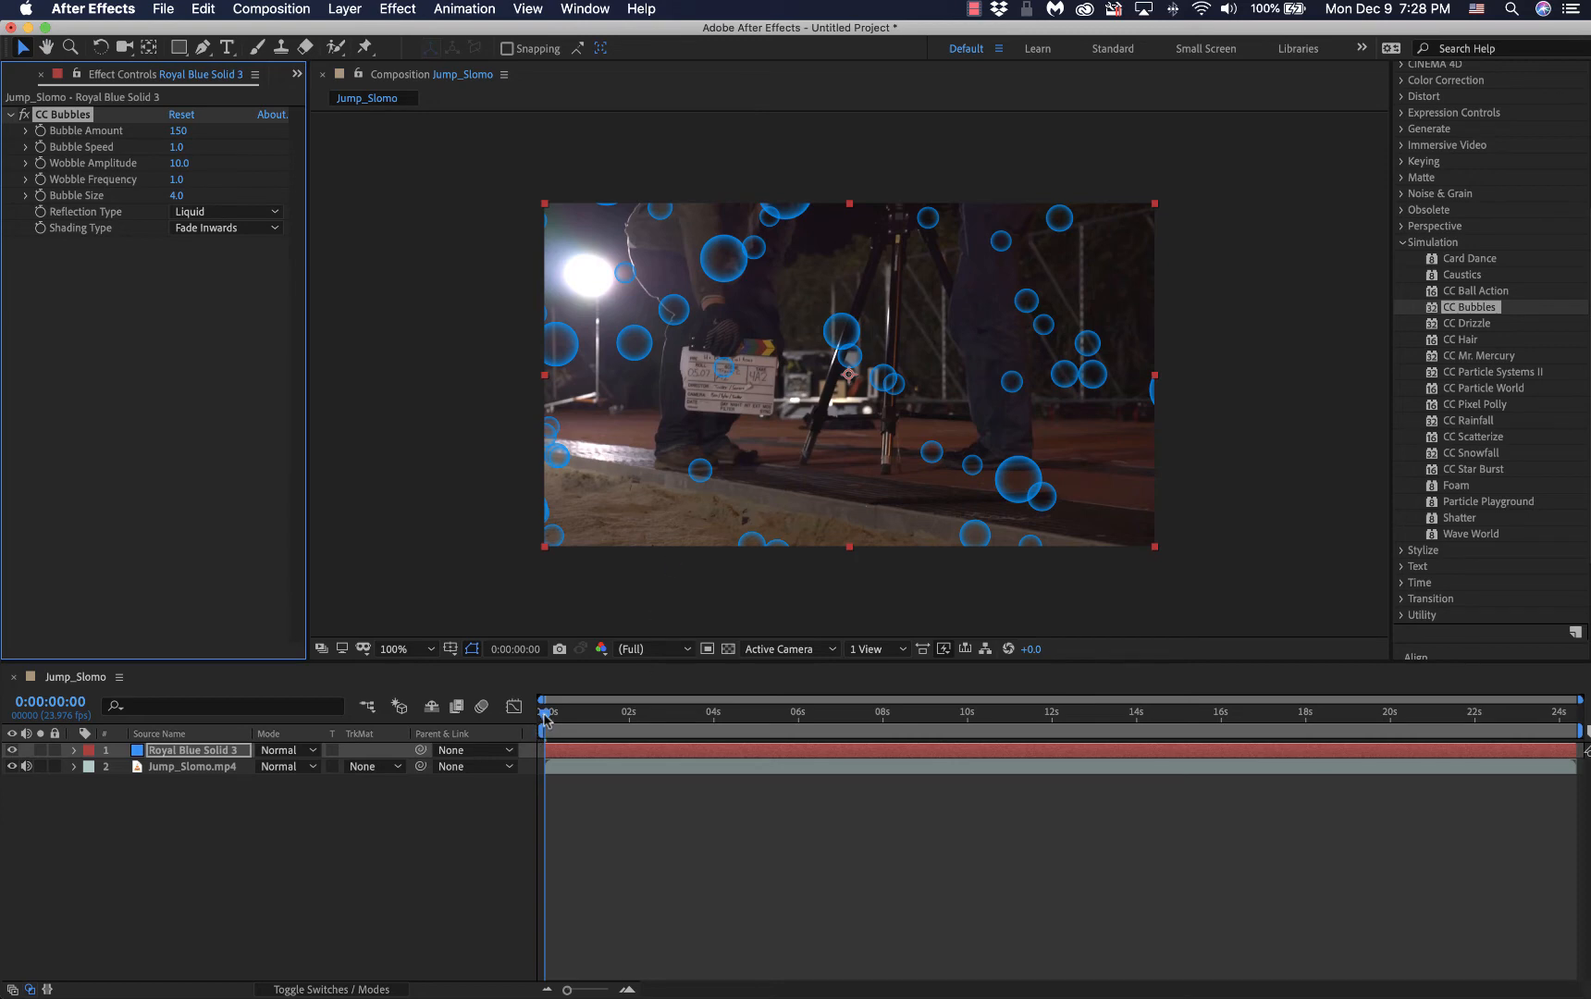
{"action": "left_click_drag", "start_coordinate": [546, 720], "coordinate": [814, 756]}
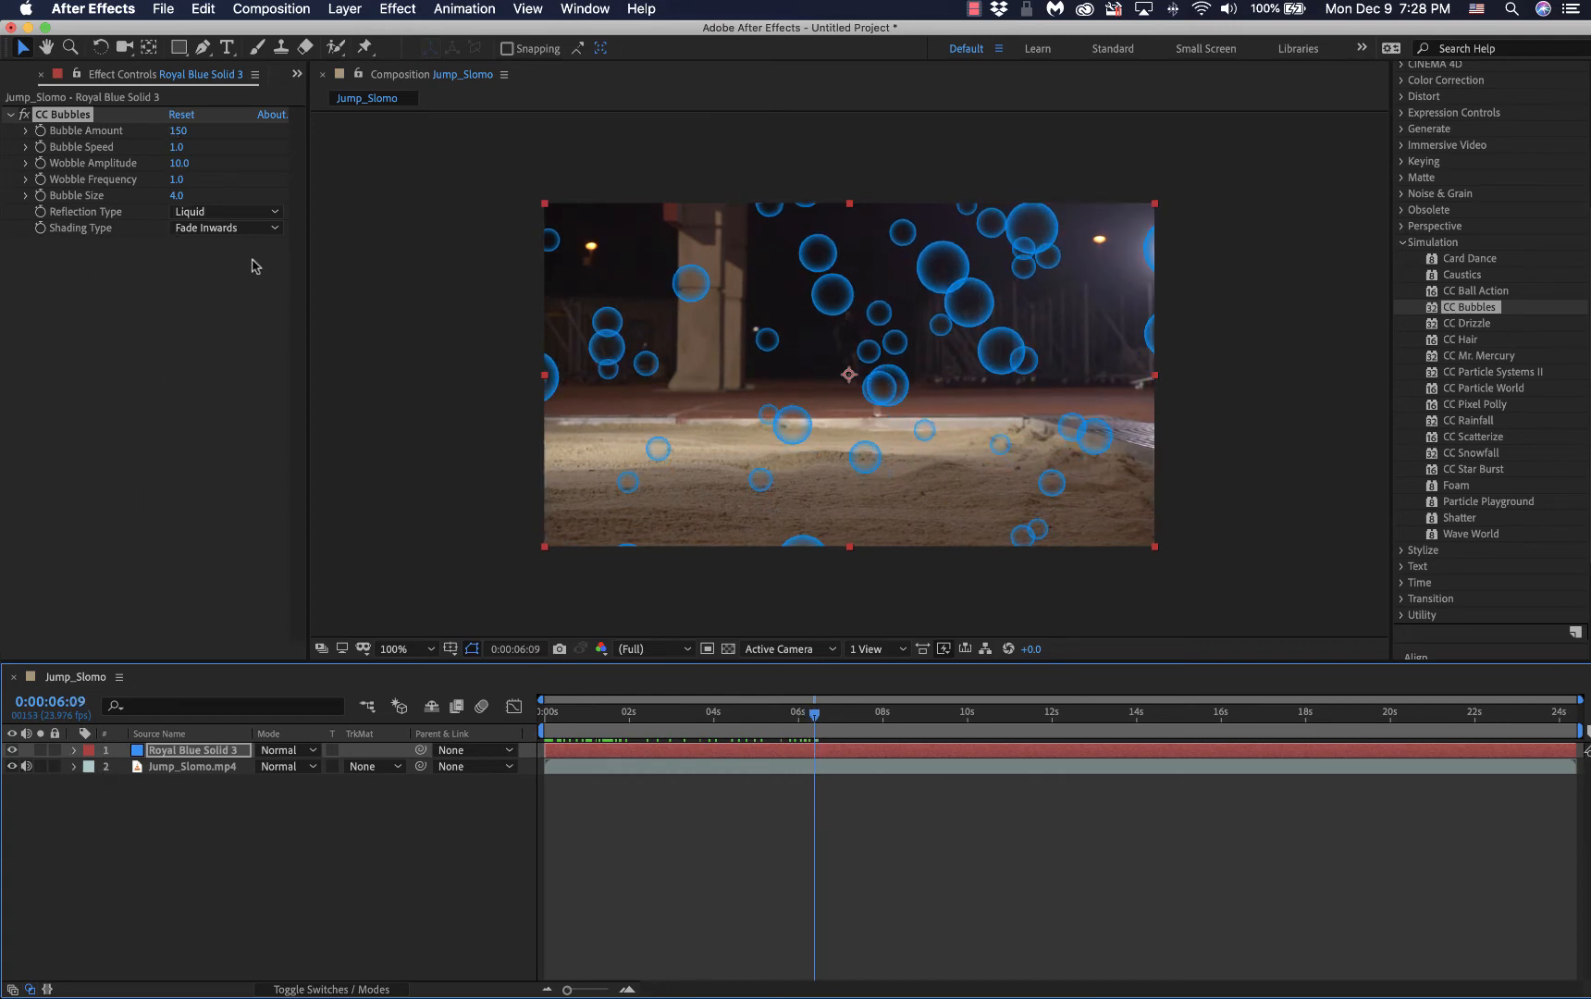
{"action": "left_click", "coordinate": [75, 751]}
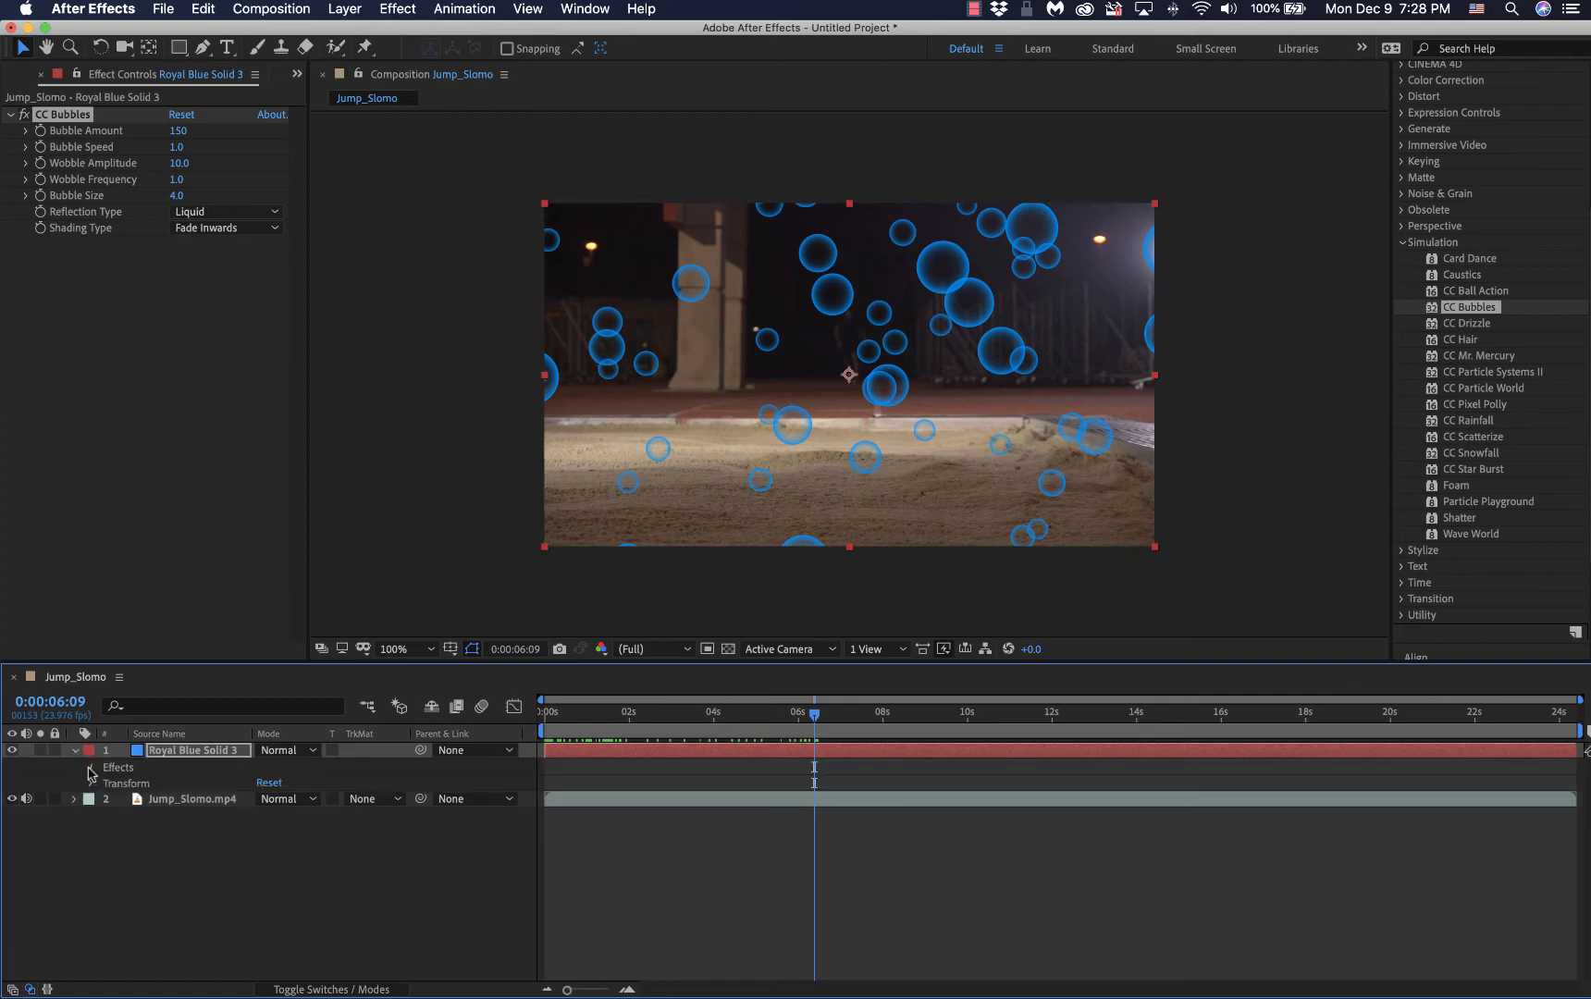
{"action": "left_click", "coordinate": [91, 768]}
{"action": "left_click", "coordinate": [107, 784]}
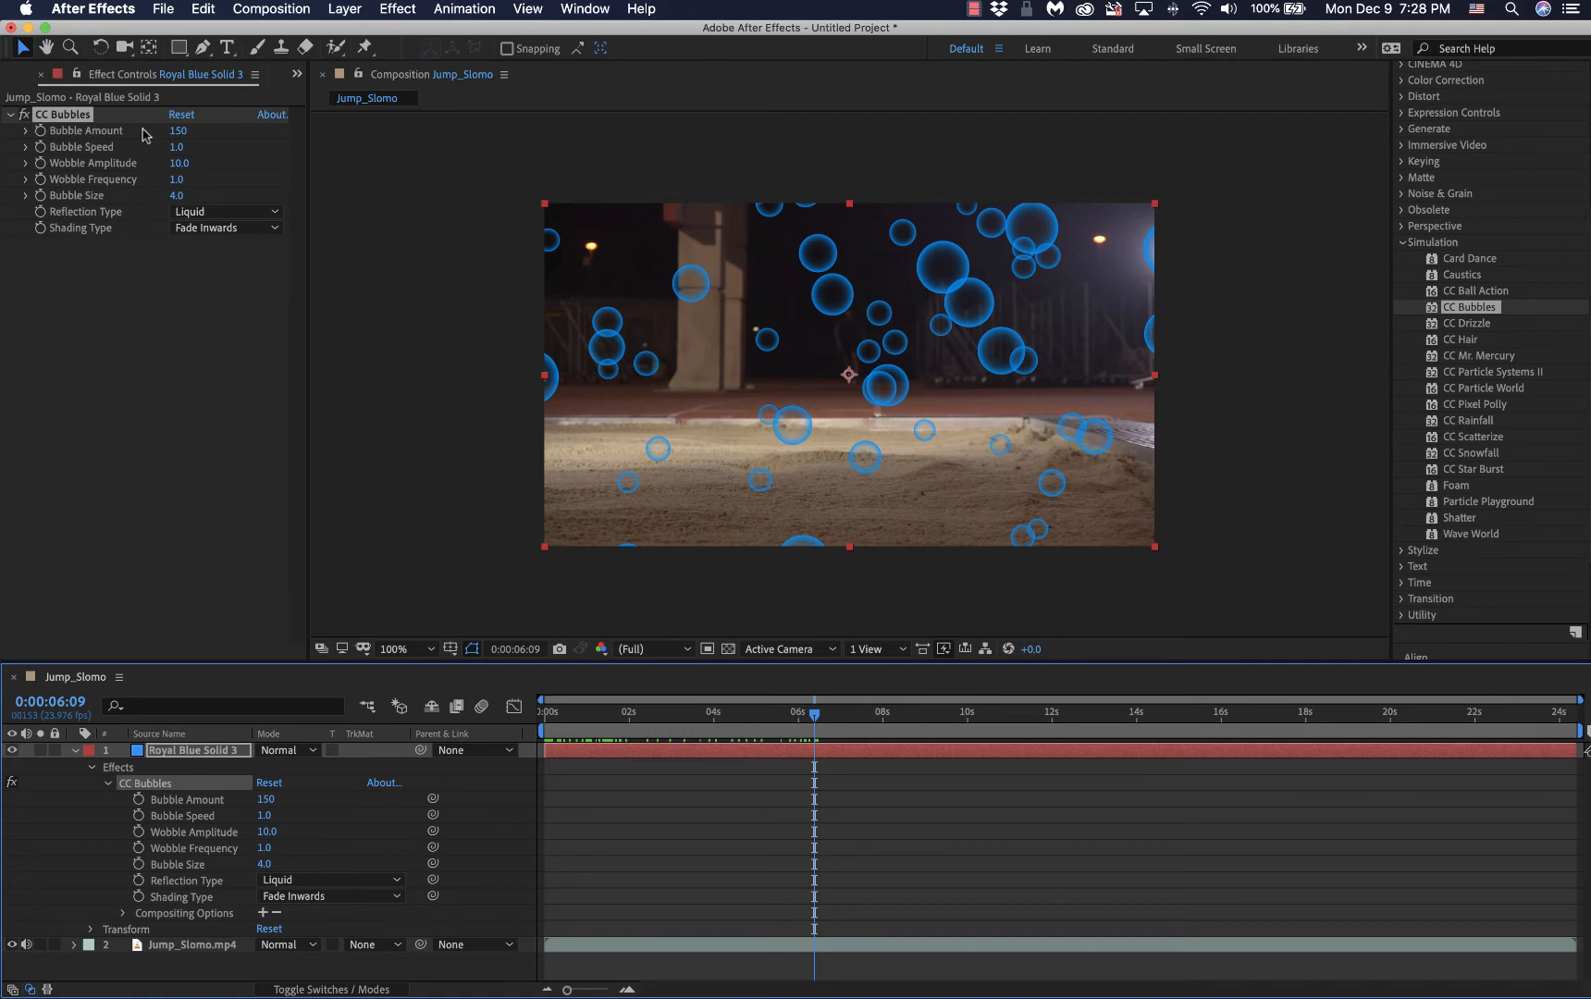
Step: Set the CC Bubbles bubble amount to 46 and bubble speed to 12.5, and preview the animation from the start
{"action": "left_click_drag", "start_coordinate": [175, 131], "coordinate": [113, 178]}
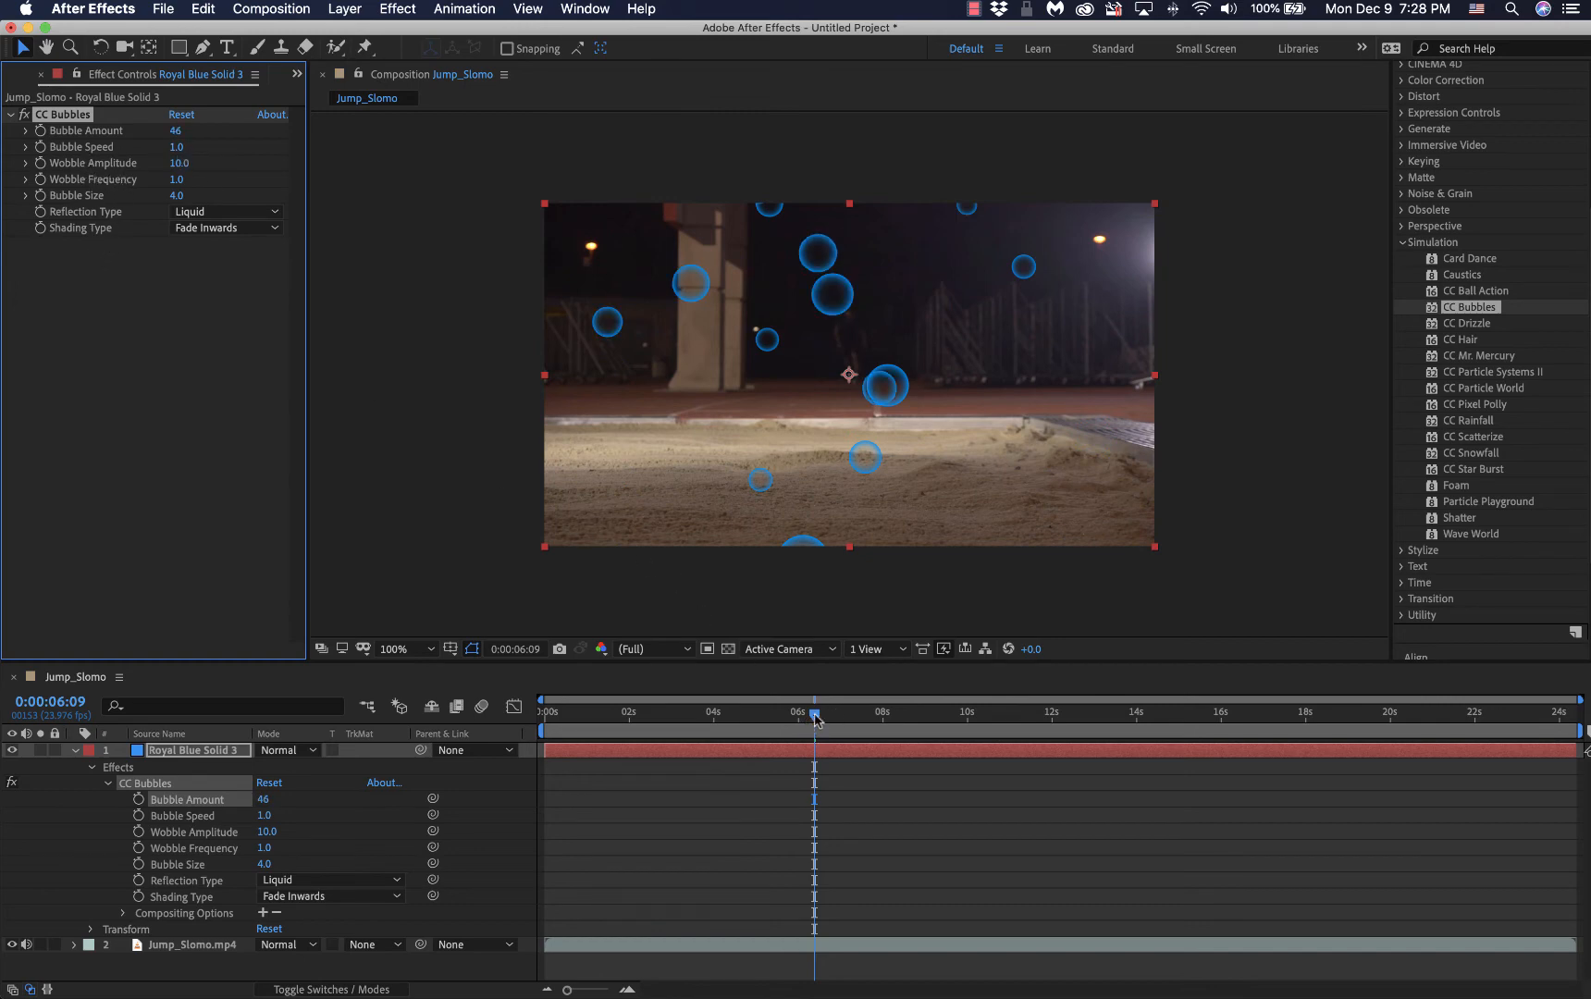
{"action": "left_click_drag", "start_coordinate": [816, 720], "coordinate": [735, 732]}
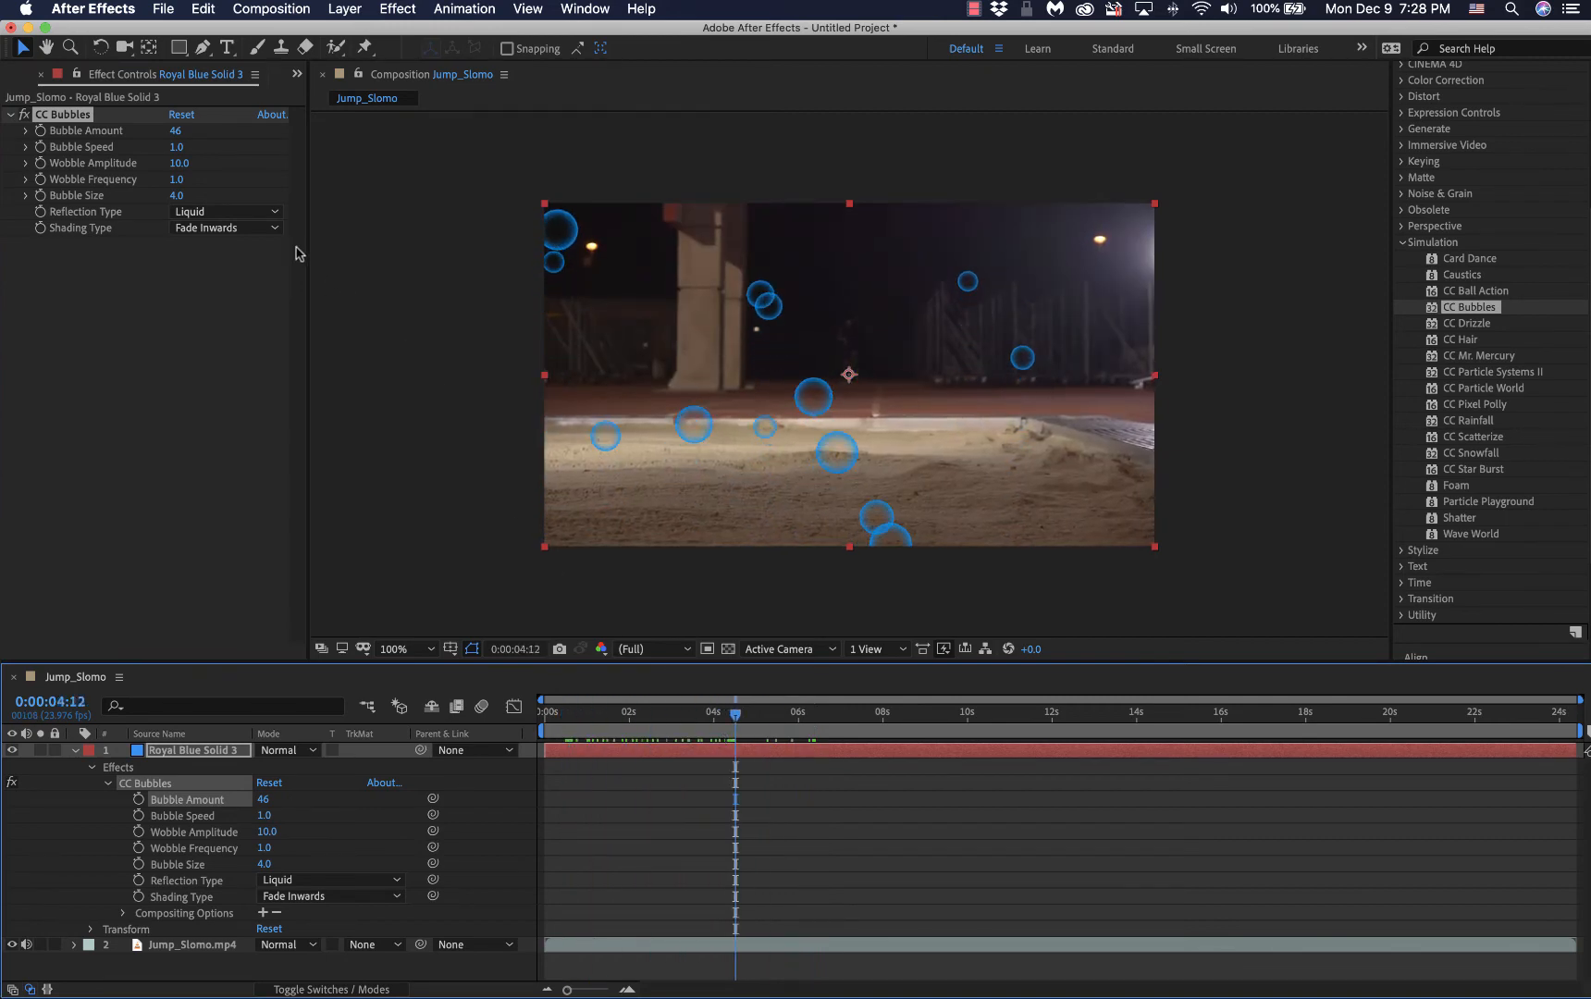
{"action": "left_click_drag", "start_coordinate": [176, 147], "coordinate": [1376, 230]}
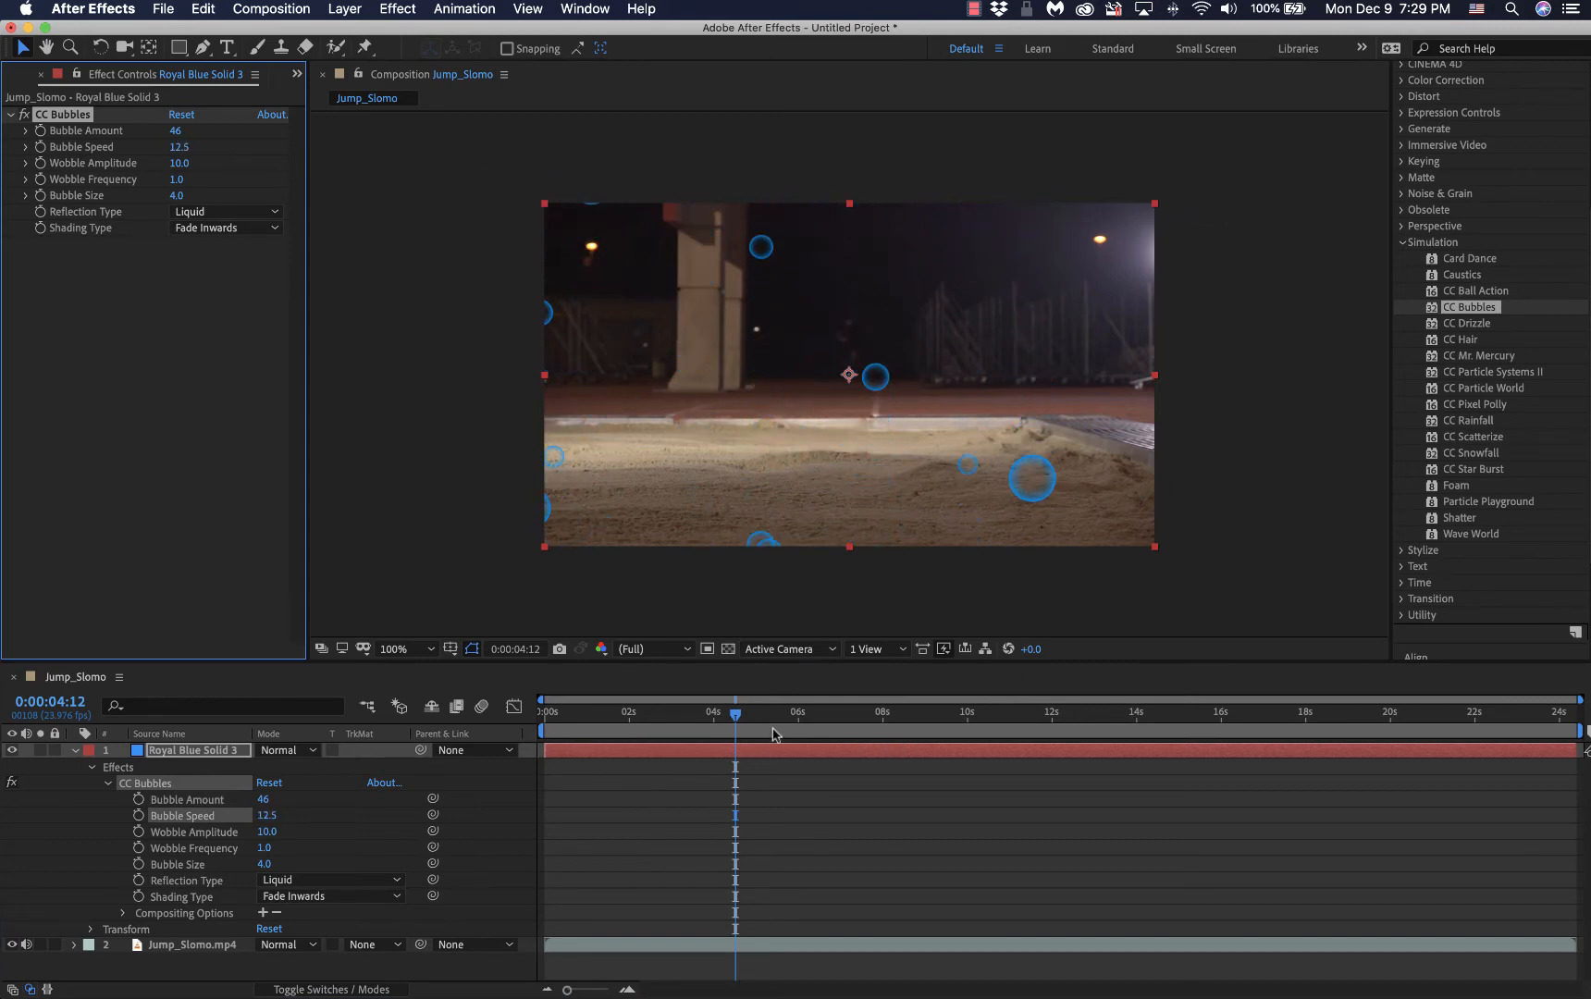
{"action": "left_click_drag", "start_coordinate": [741, 722], "coordinate": [456, 745]}
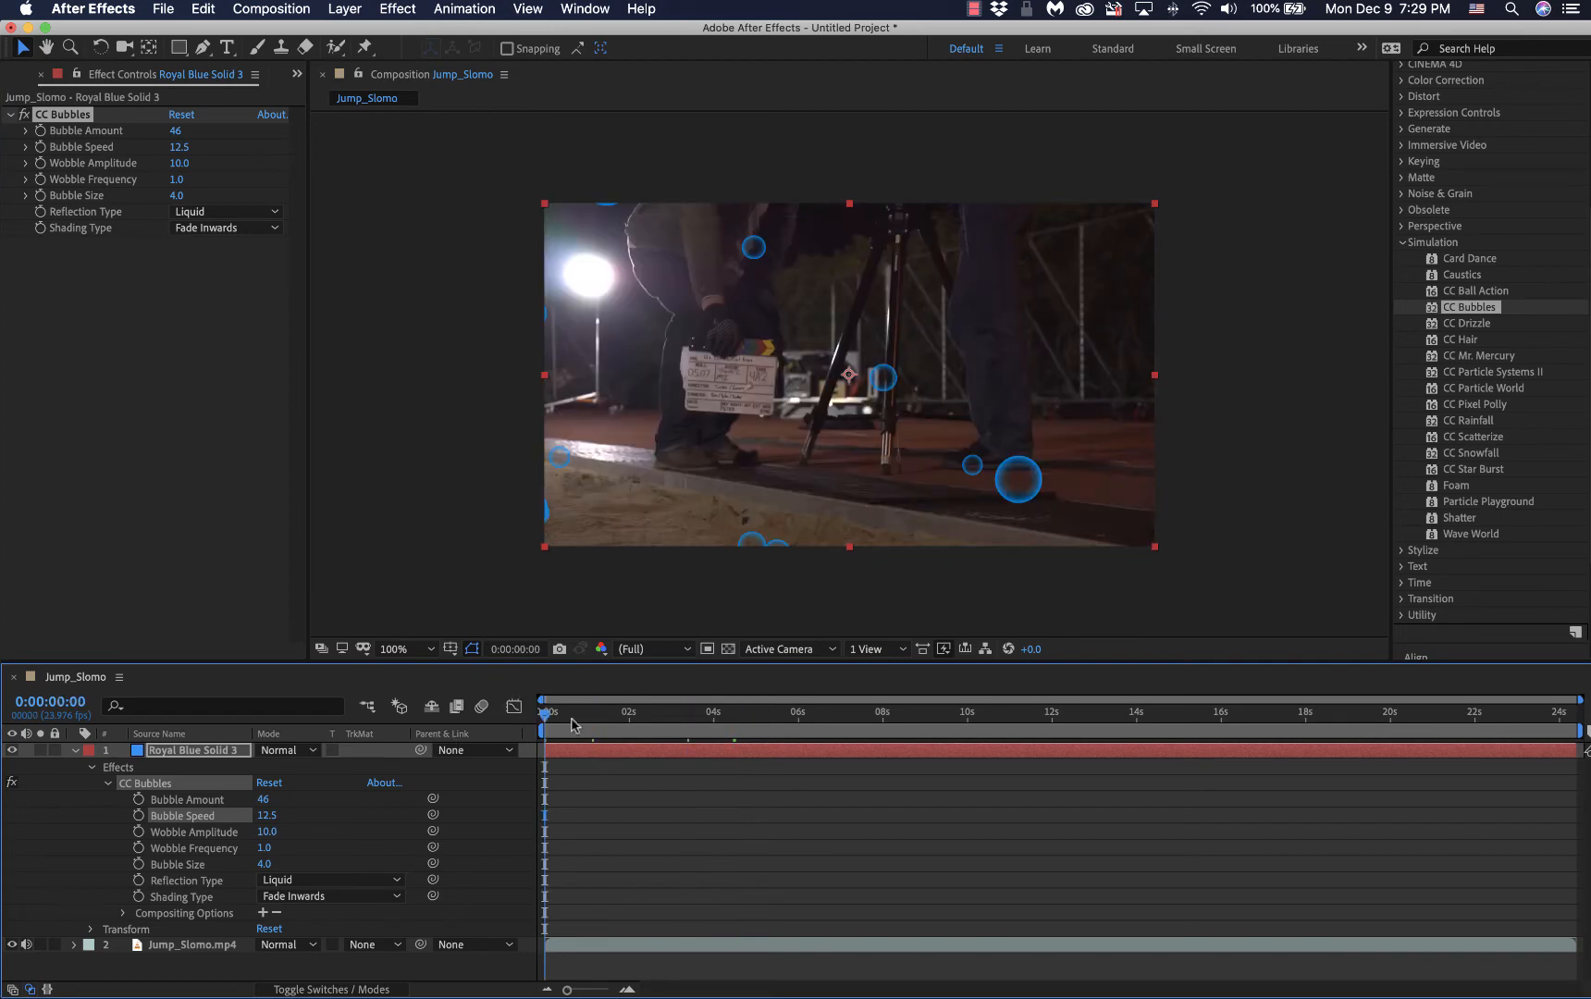
{"action": "key", "text": "space"}
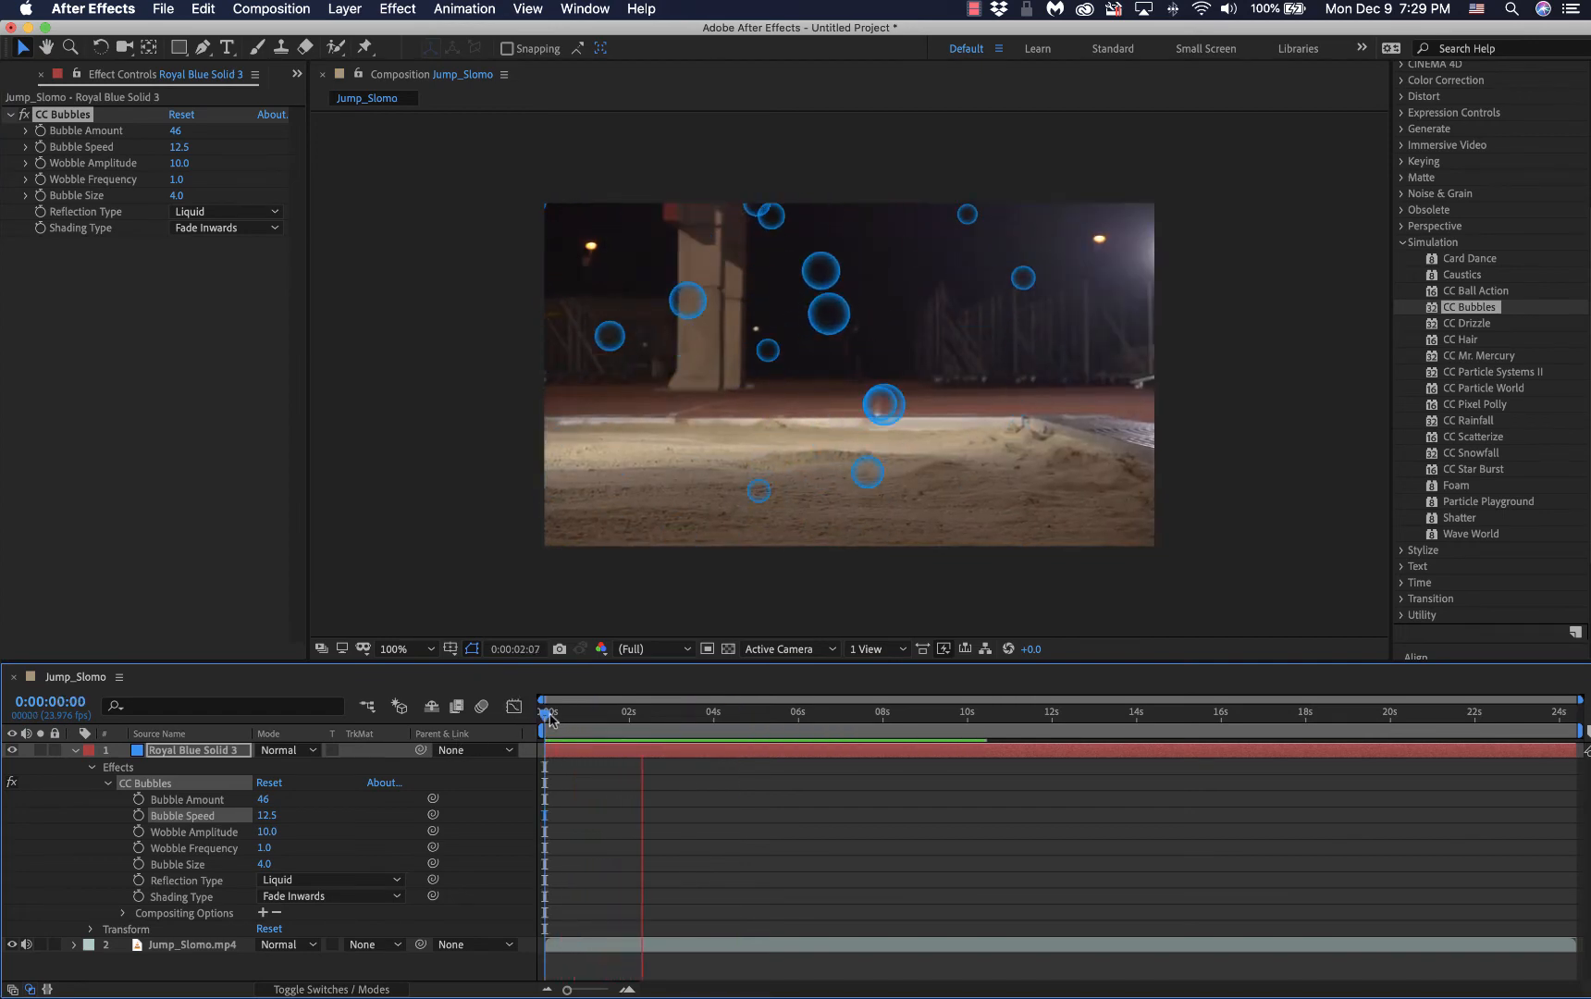
{"action": "key", "text": "space"}
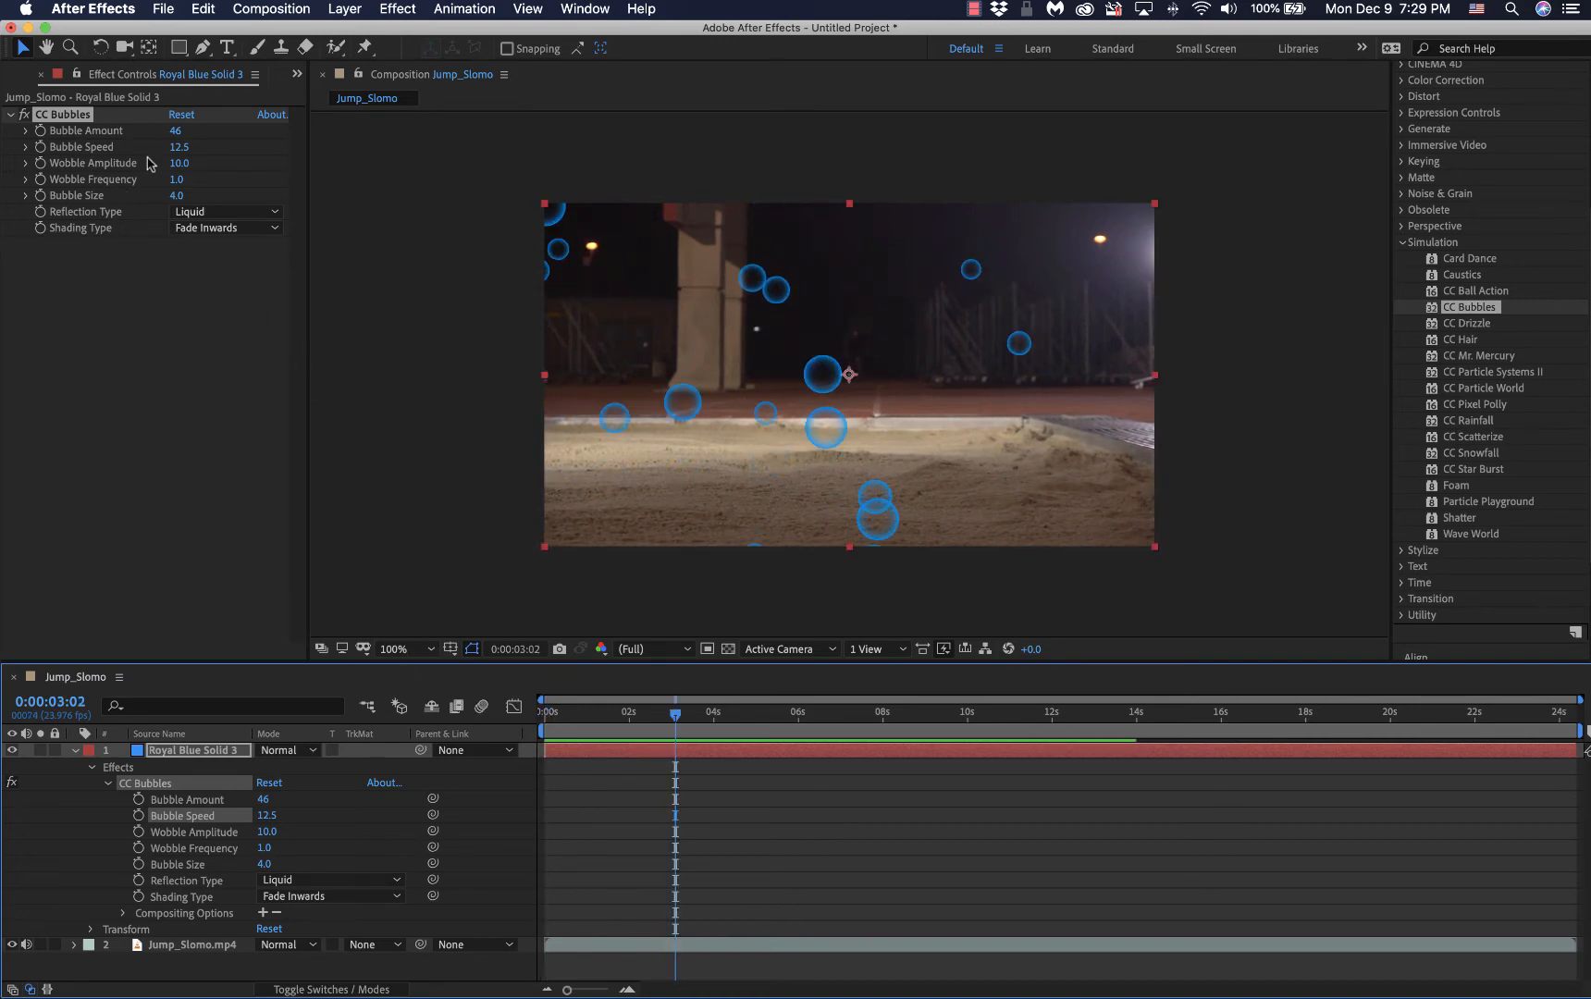
Step: Set the CC Bubbles wobble amplitude to 60.8 and play a short preview of the bubbles
{"action": "left_click_drag", "start_coordinate": [178, 162], "coordinate": [803, 309]}
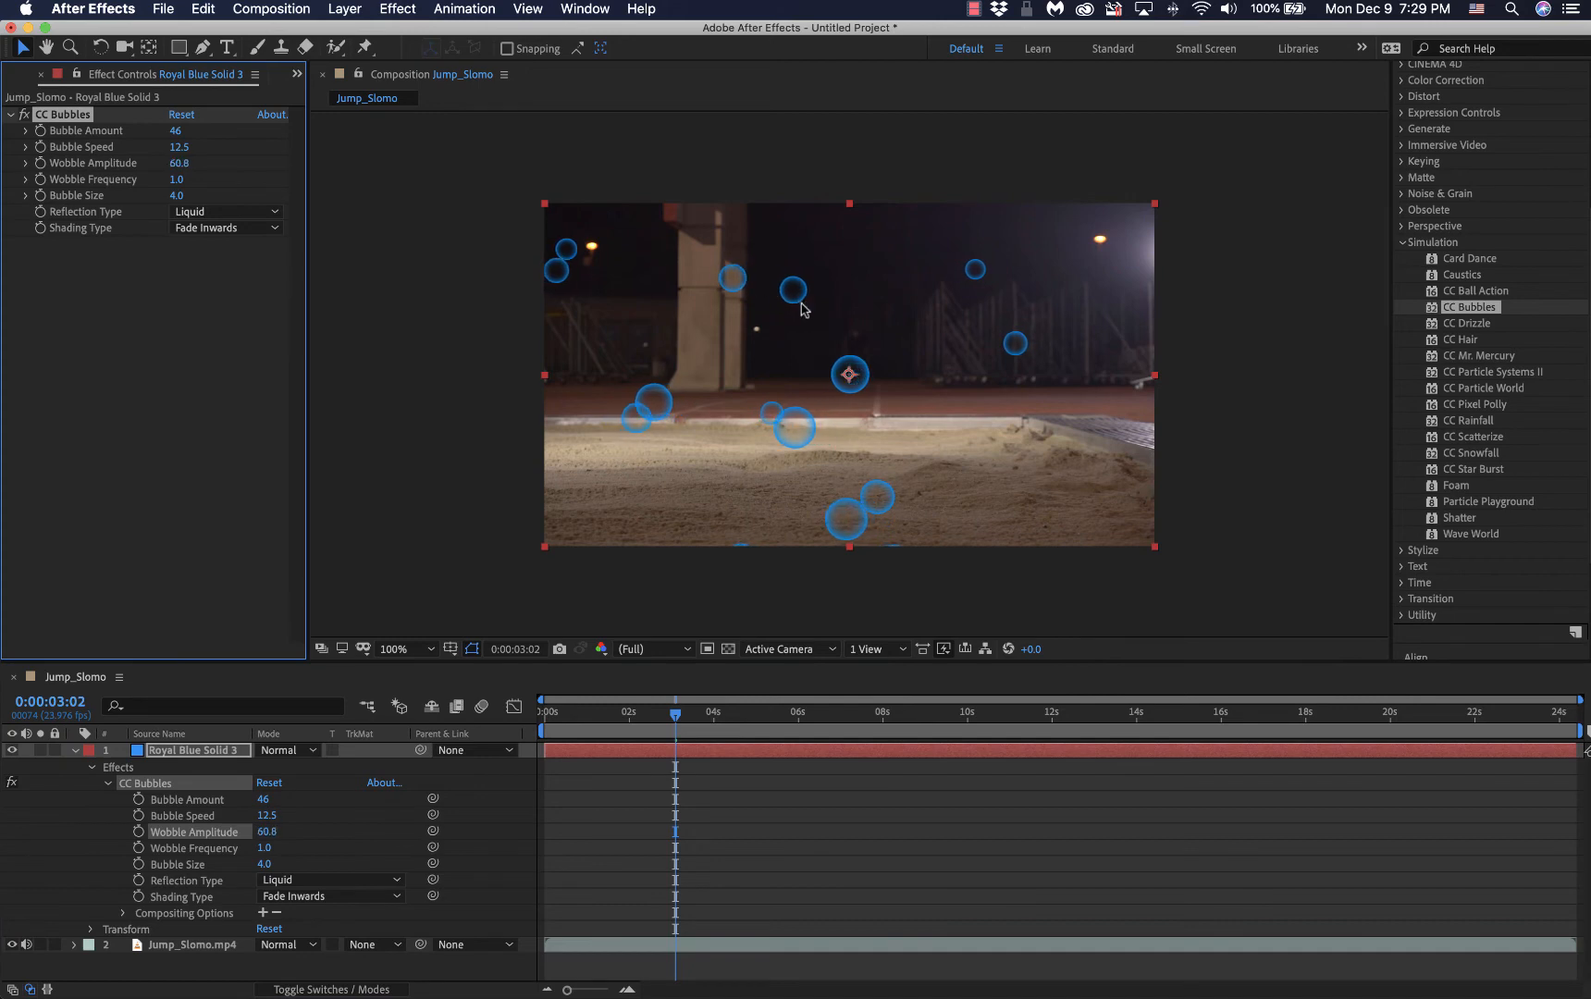
{"action": "key", "text": "space"}
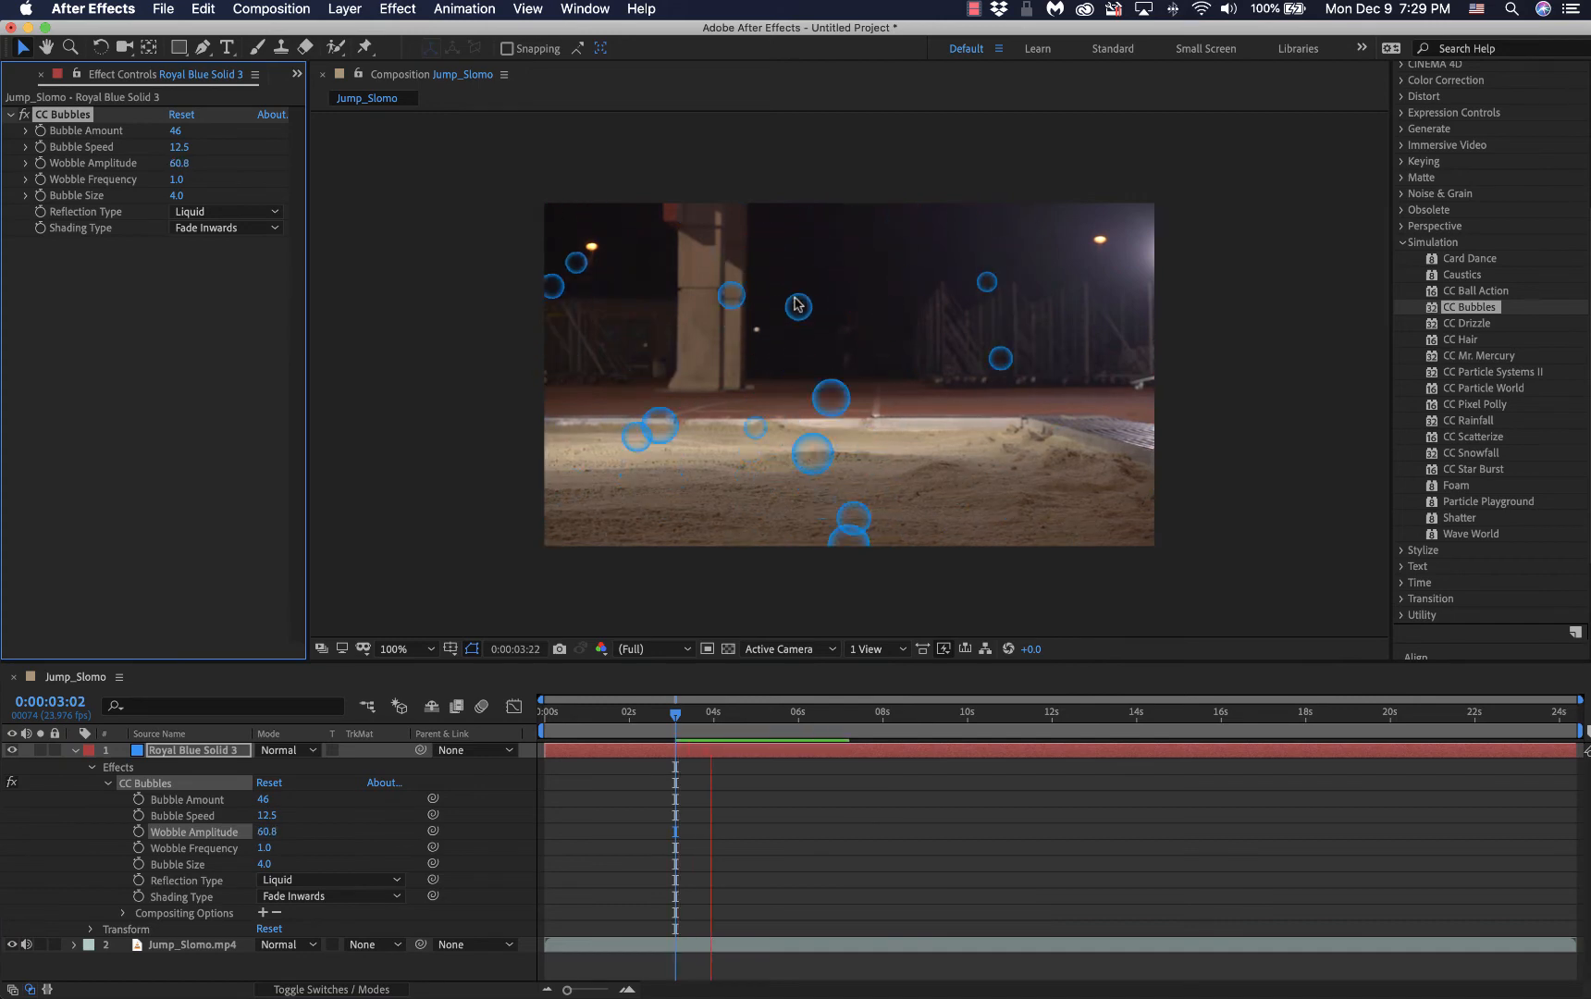
{"action": "key", "text": "space"}
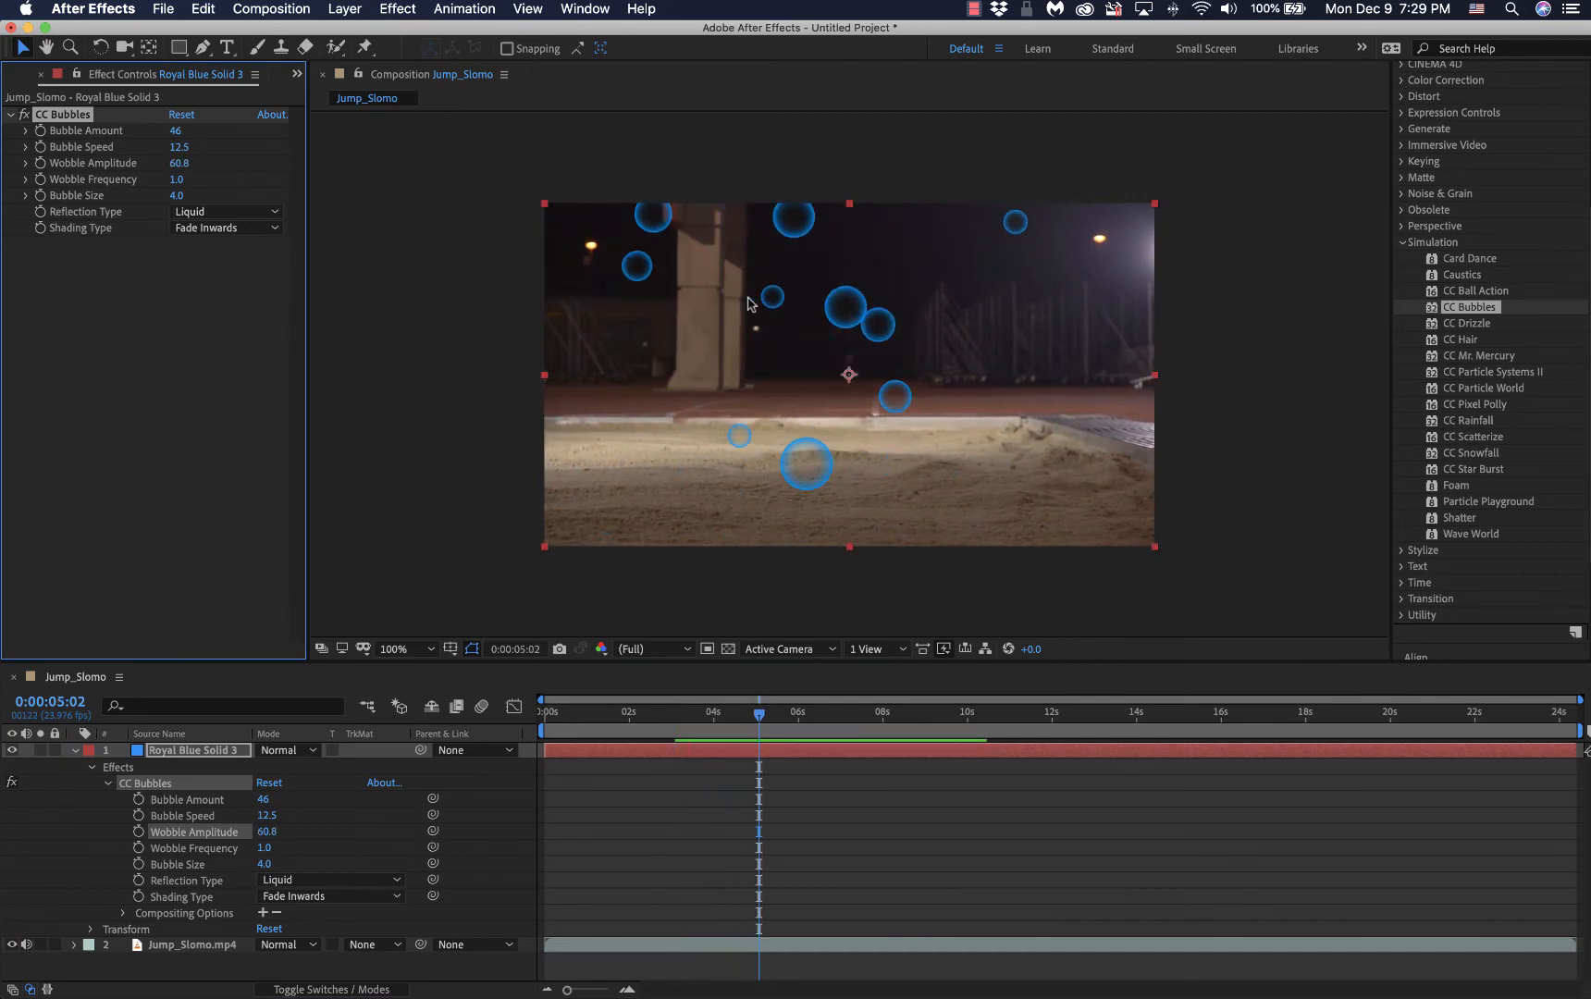
Step: Lower the CC Bubbles bubble speed to 1.0 and play a preview of the slower bubbles
{"action": "left_click_drag", "start_coordinate": [179, 148], "coordinate": [2, 199]}
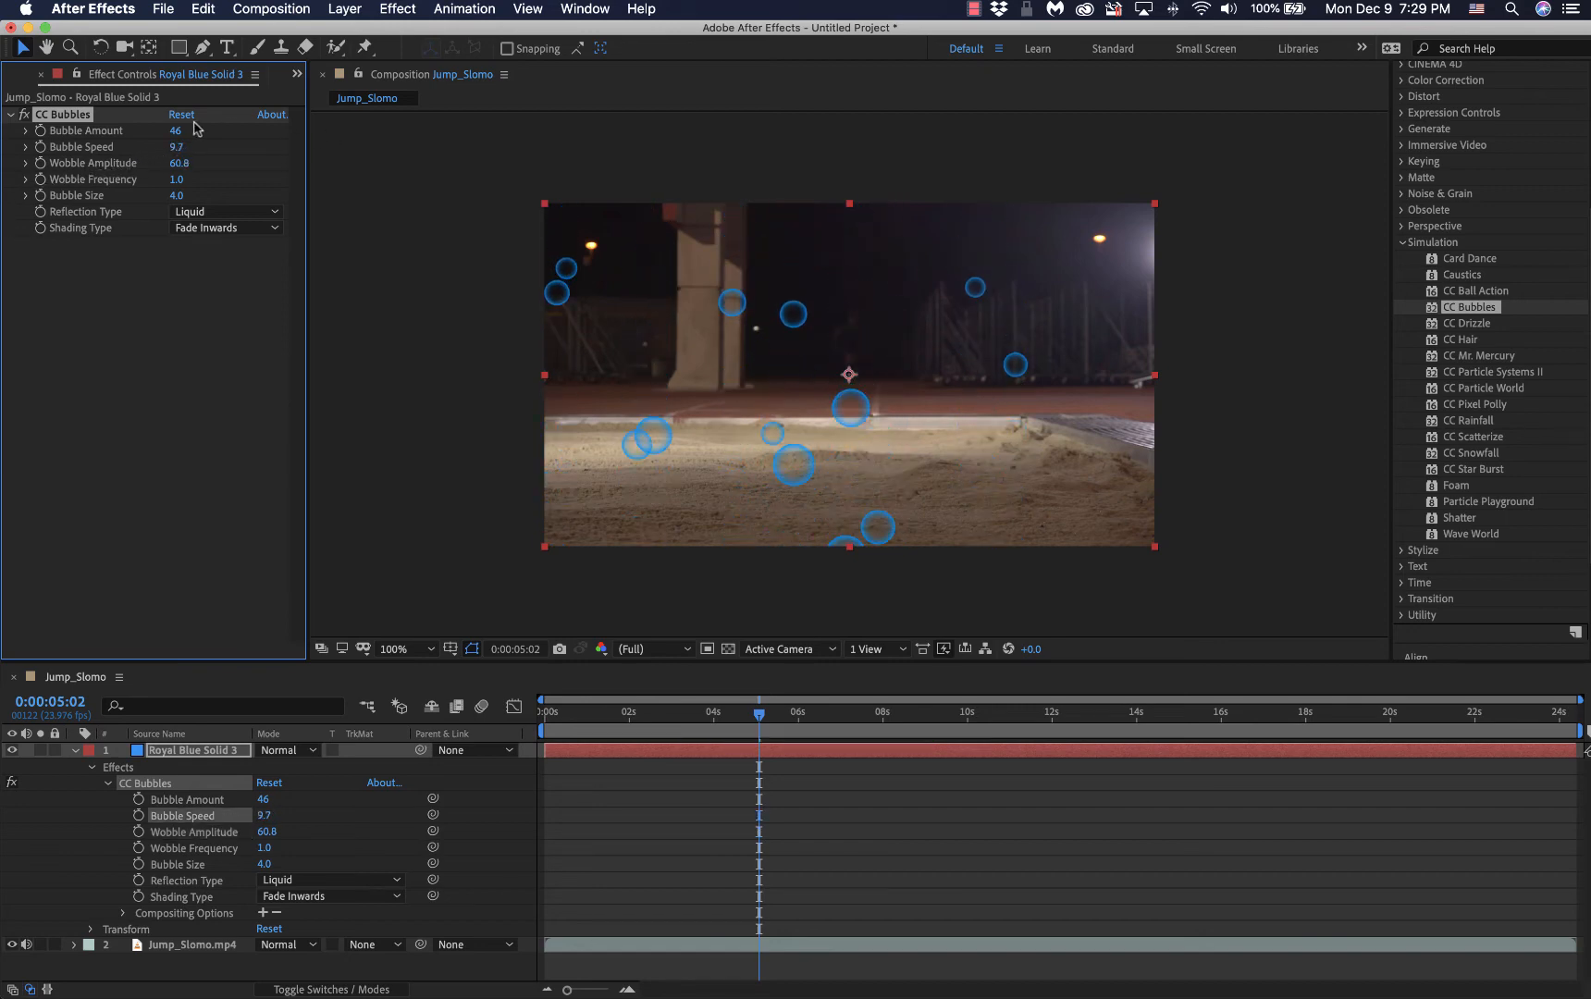
{"action": "left_click", "coordinate": [177, 148]}
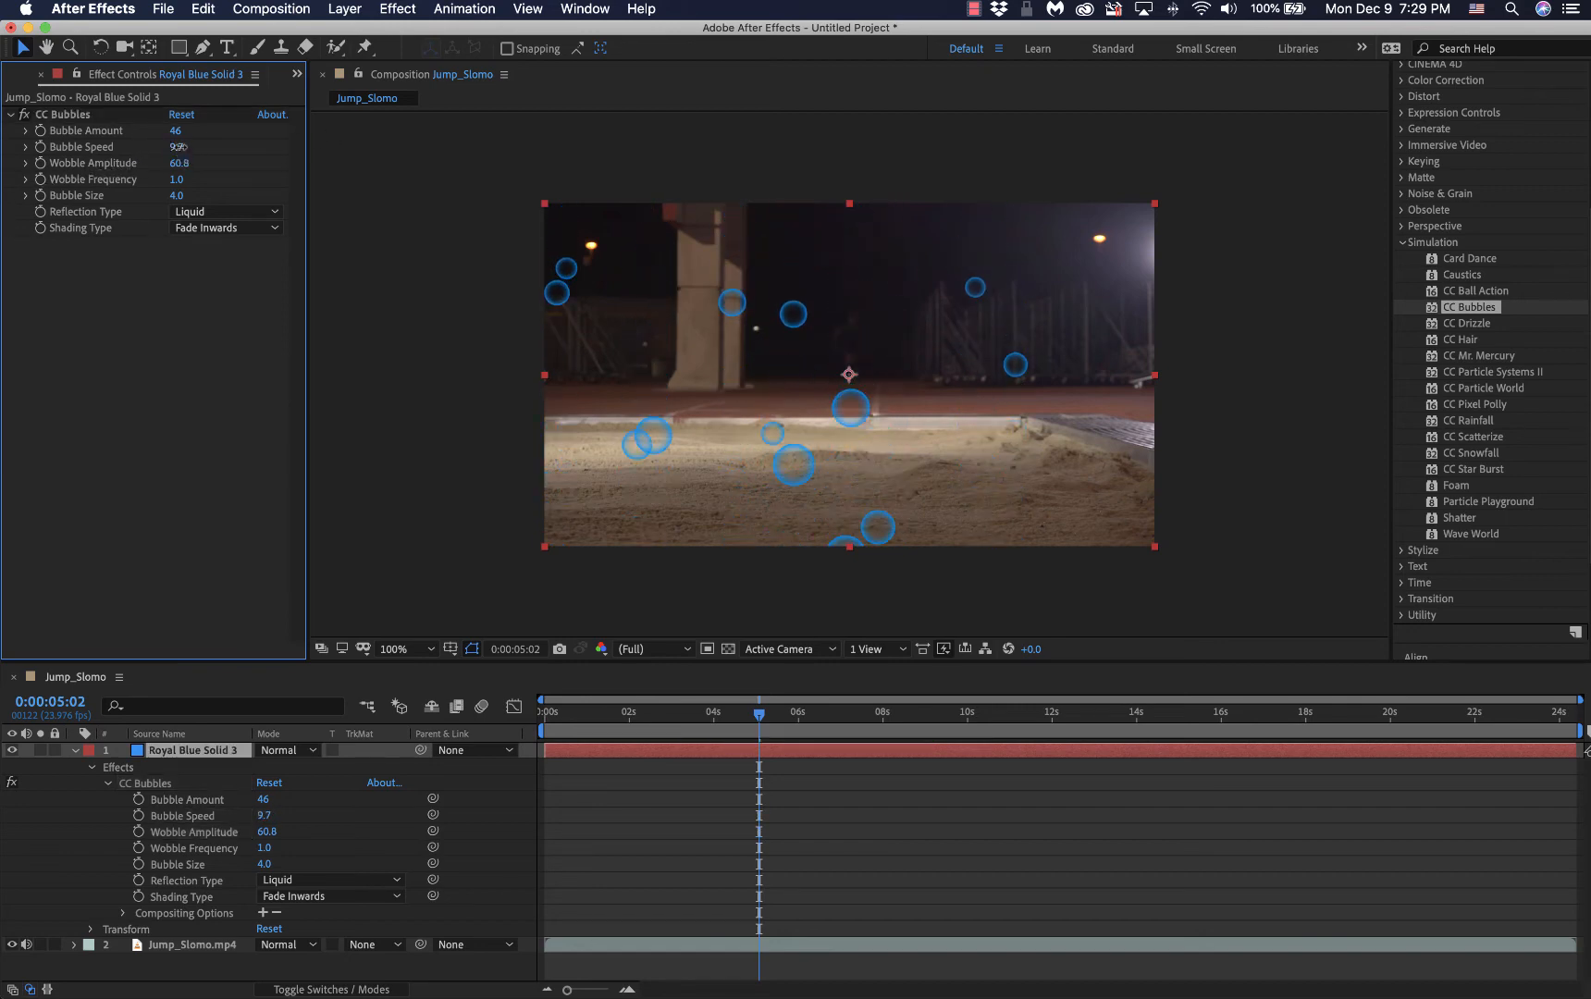
{"action": "left_click_drag", "start_coordinate": [177, 148], "coordinate": [93, 171]}
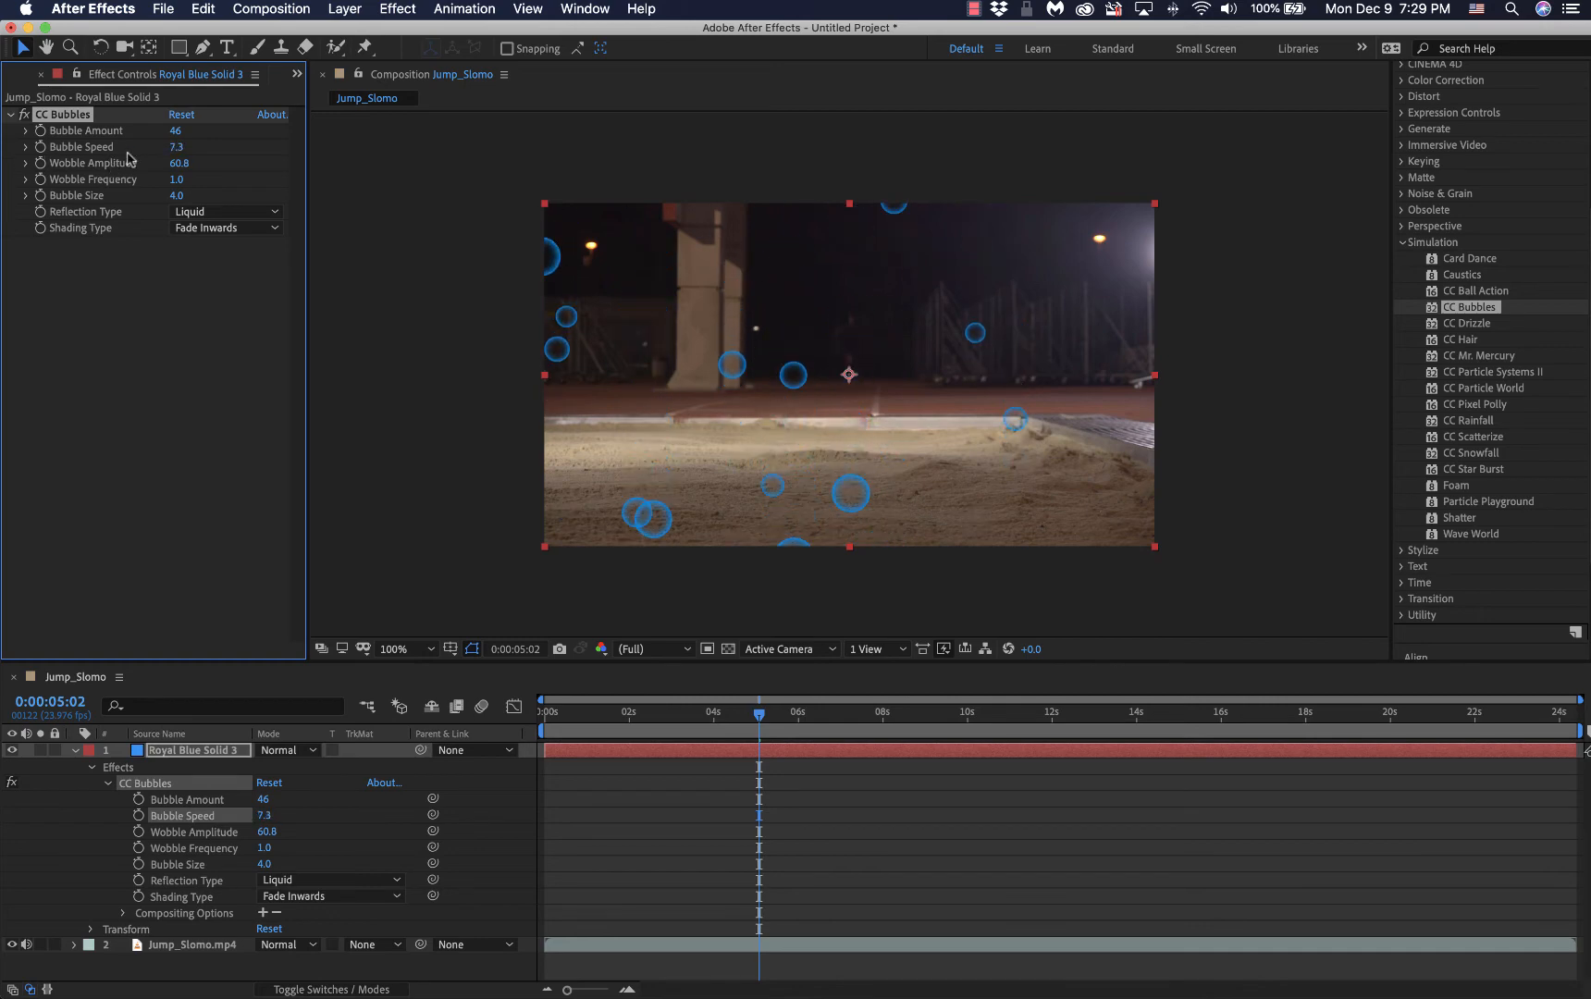
{"action": "left_click", "coordinate": [177, 147]}
{"action": "key", "text": "Return"}
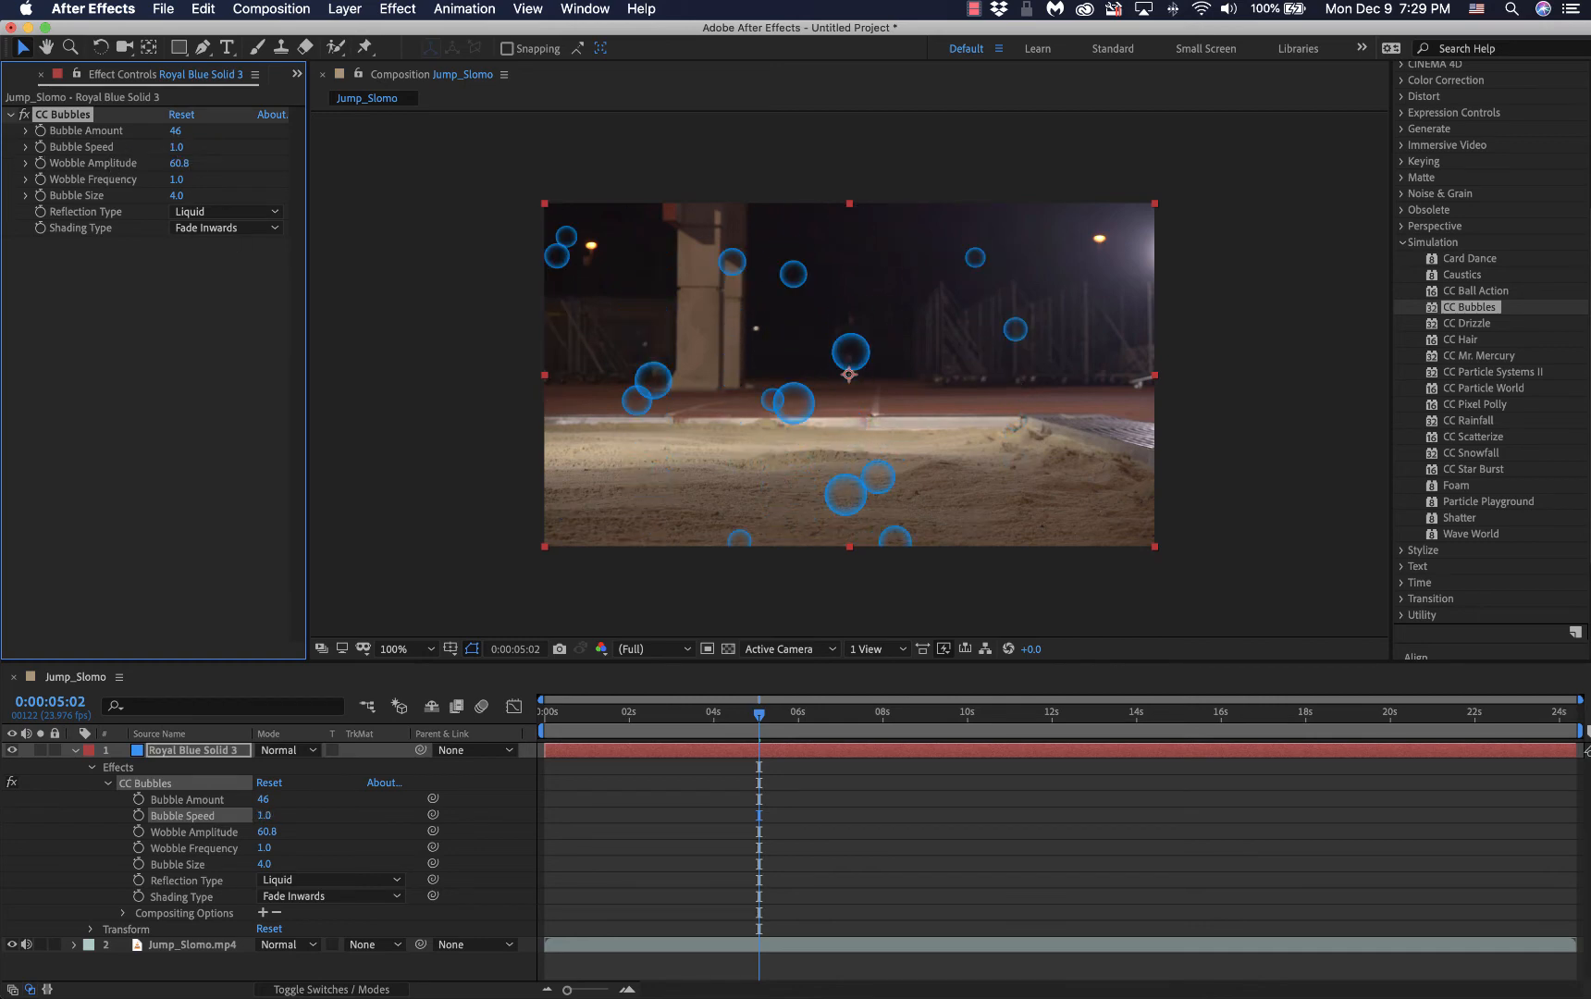
{"action": "key", "text": "space"}
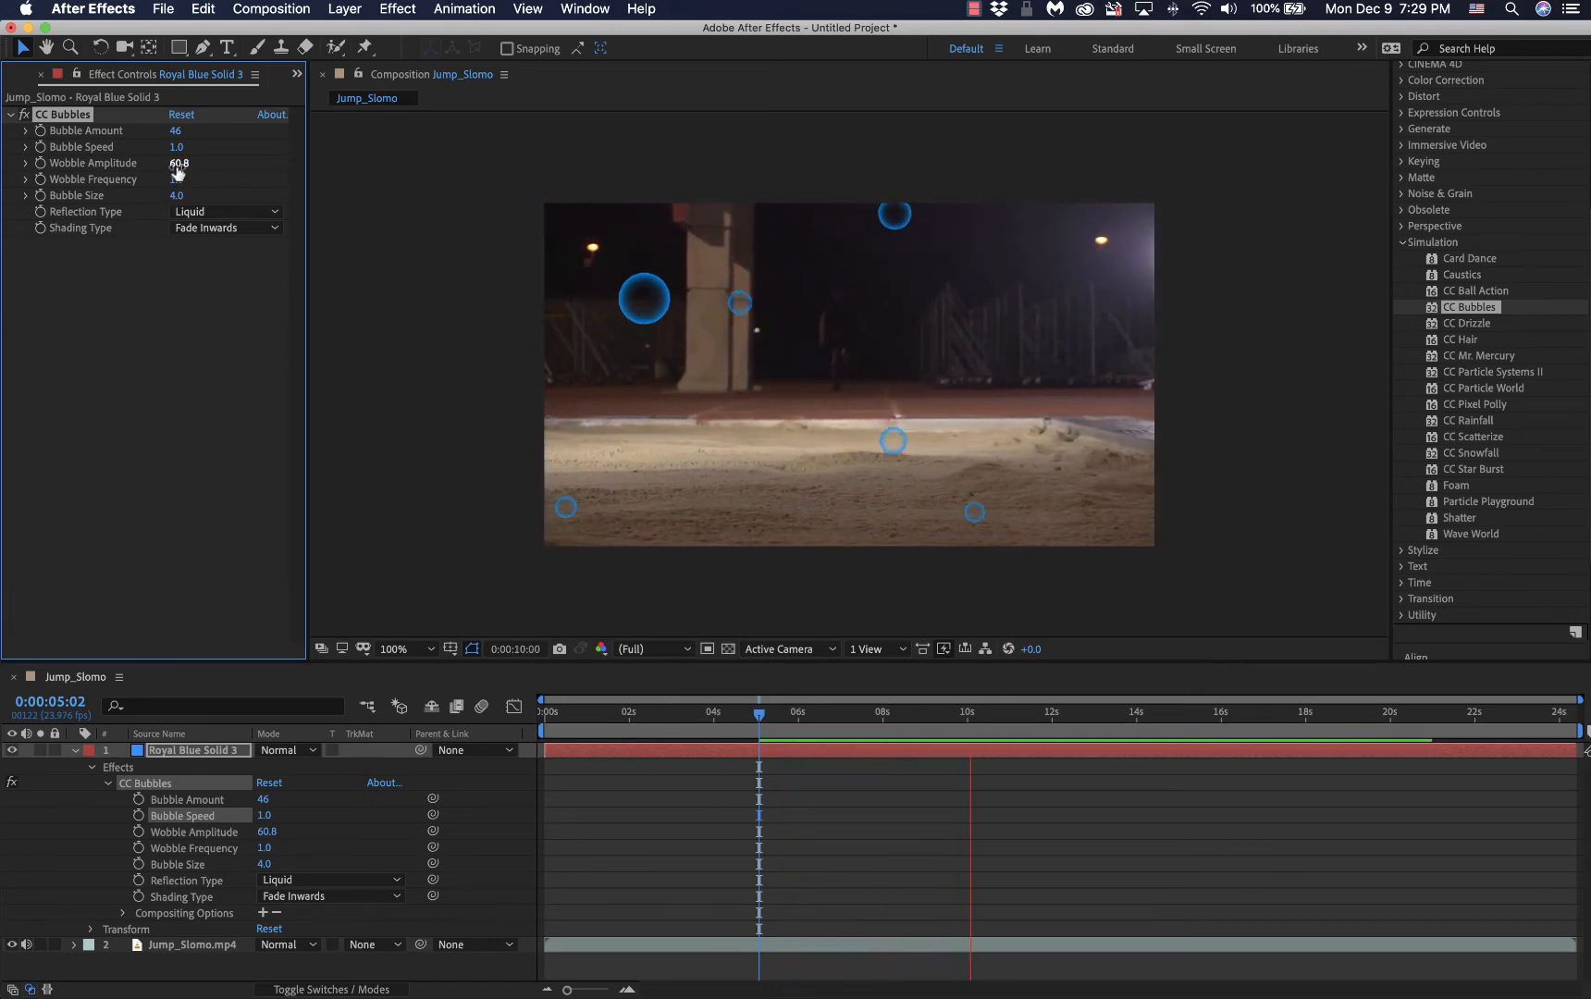
{"action": "key", "text": "space"}
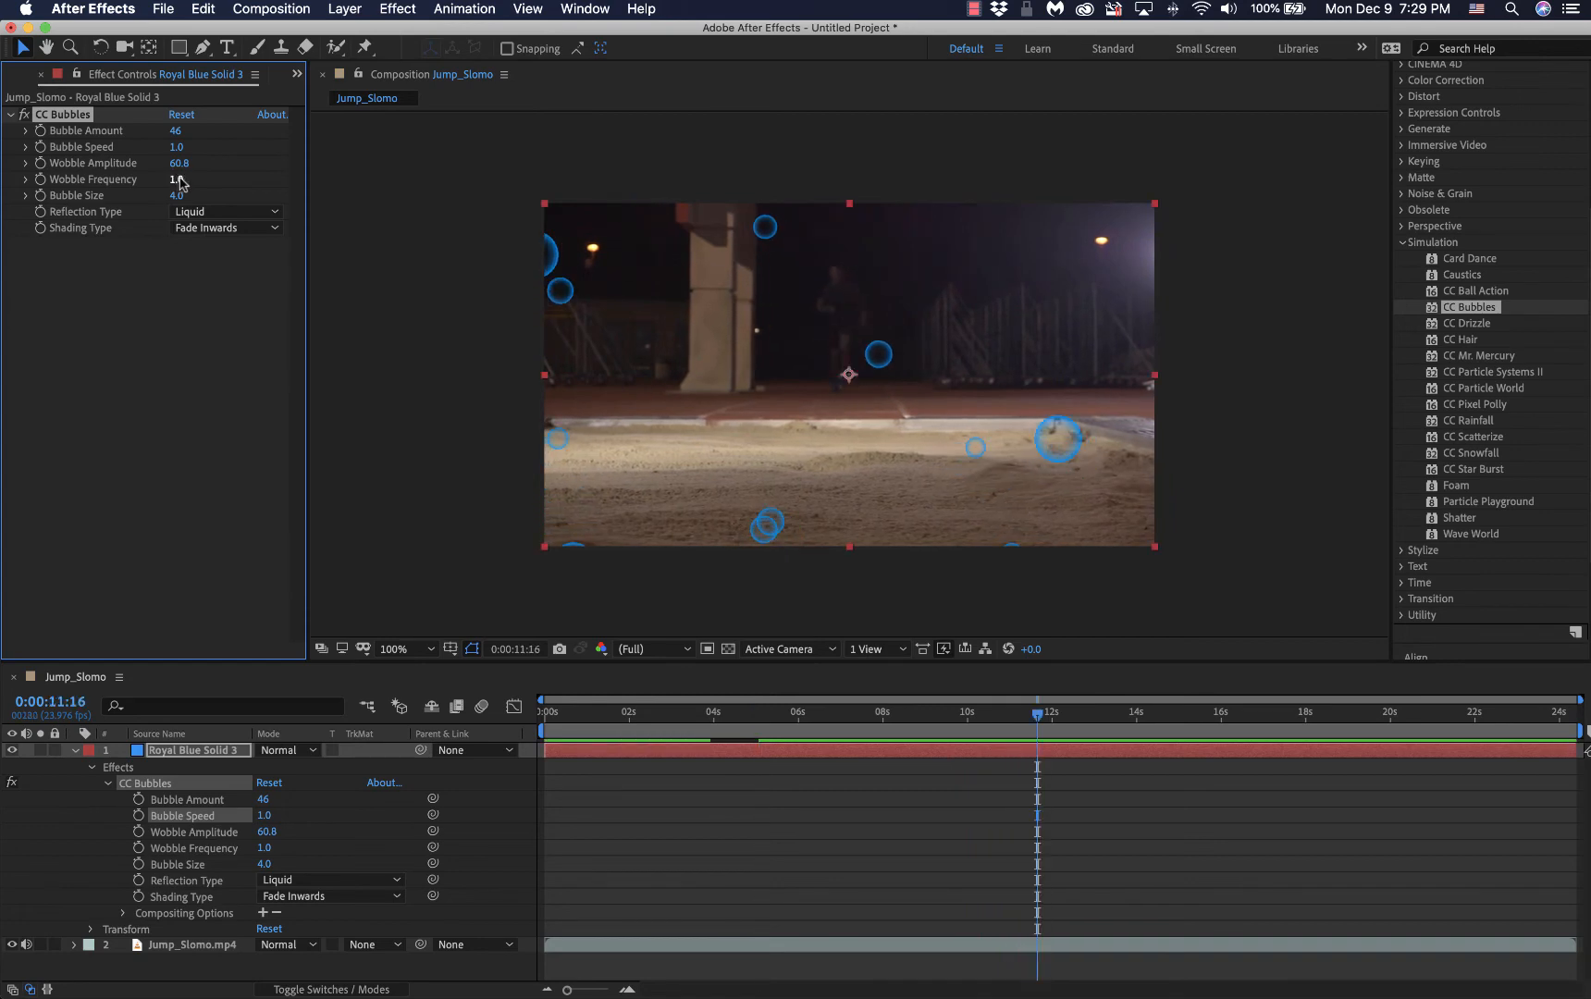
Step: Set the CC Bubbles wobble frequency to 3.0 and play a short preview
{"action": "left_click_drag", "start_coordinate": [176, 179], "coordinate": [368, 189]}
{"action": "key", "text": "space"}
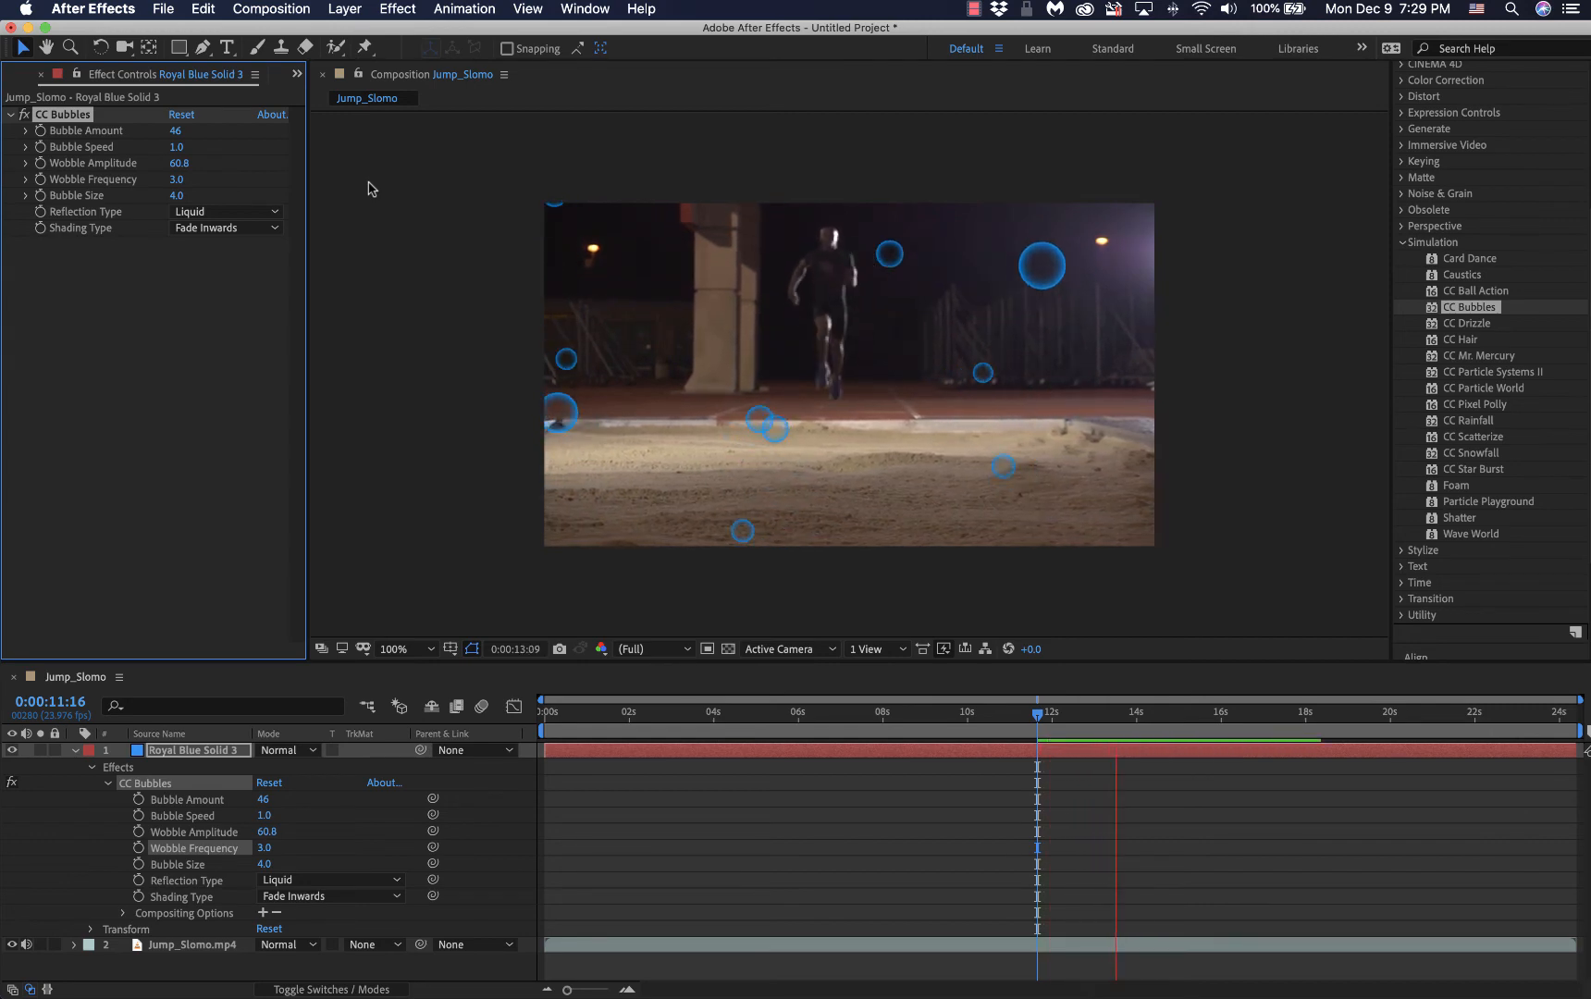
{"action": "key", "text": "space"}
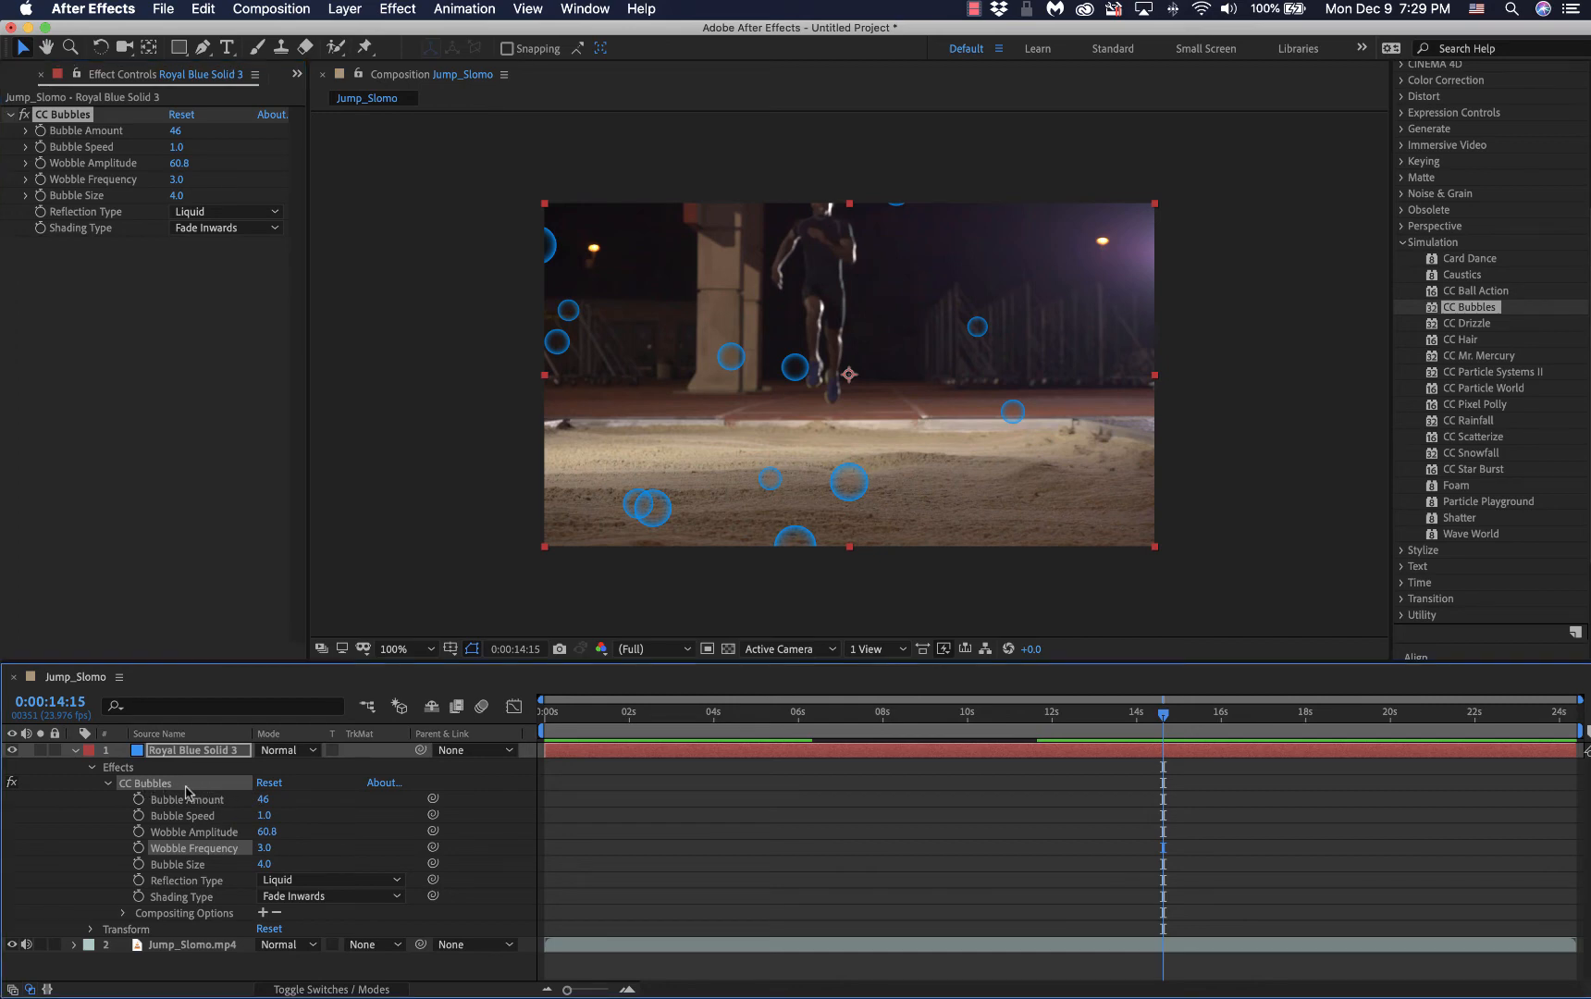
Step: Replace CC Bubbles with the CC Star Burst effect on the royal blue solid and scrub through the particle animation
{"action": "key", "text": "Delete"}
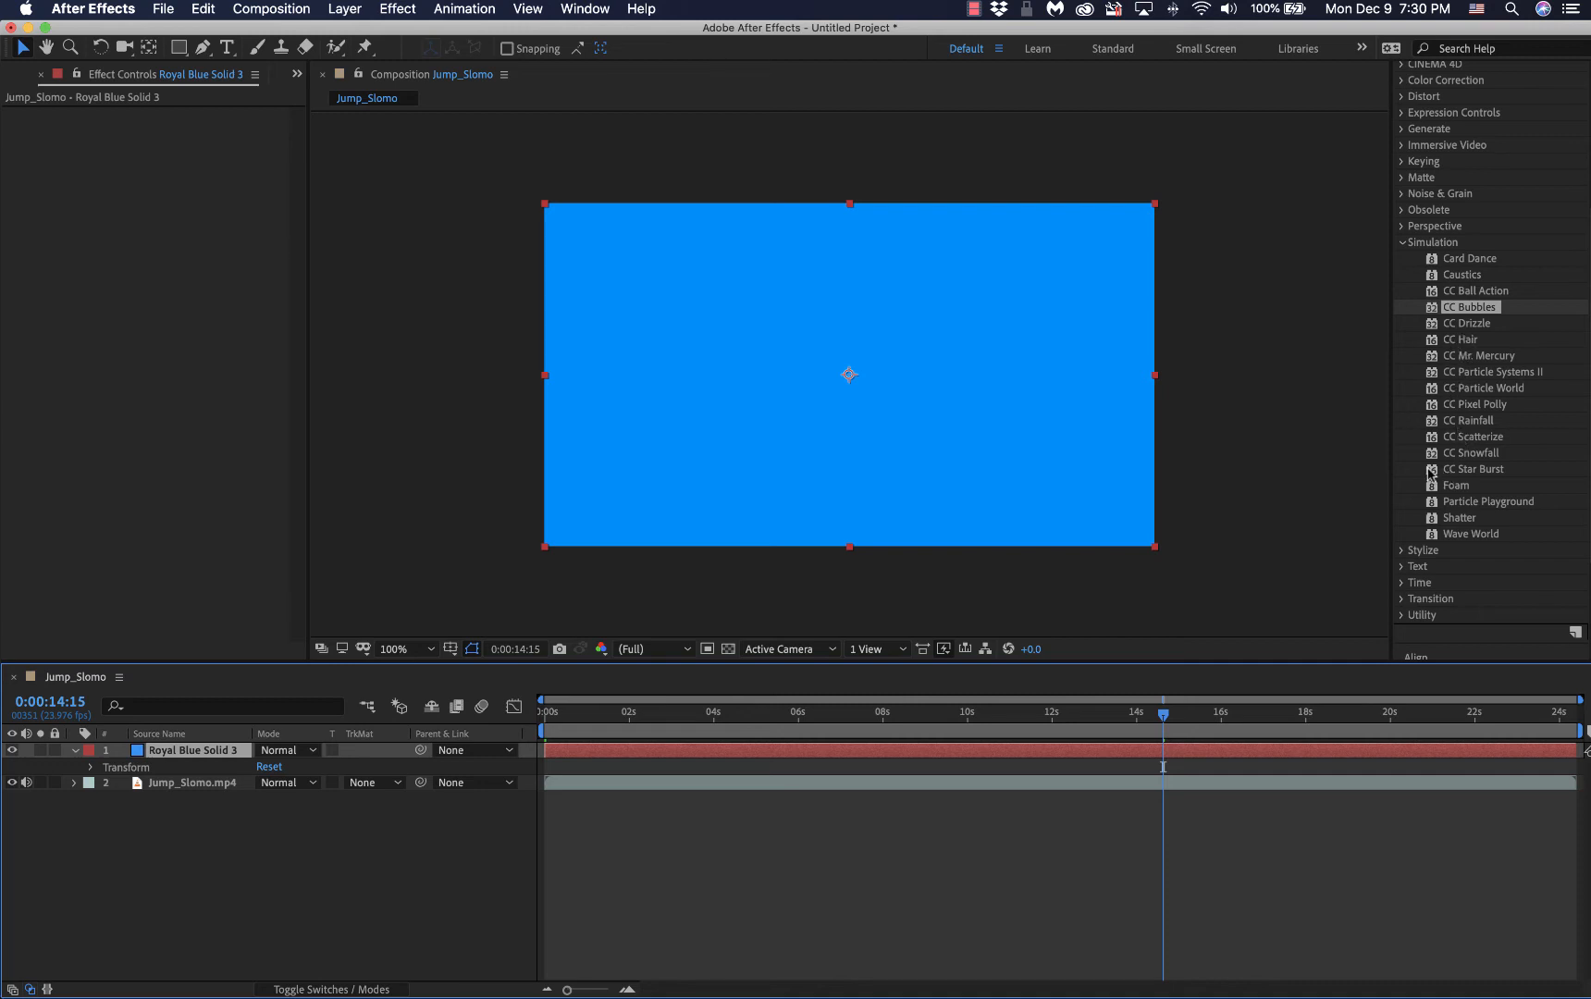
{"action": "left_click_drag", "start_coordinate": [1432, 472], "coordinate": [953, 398]}
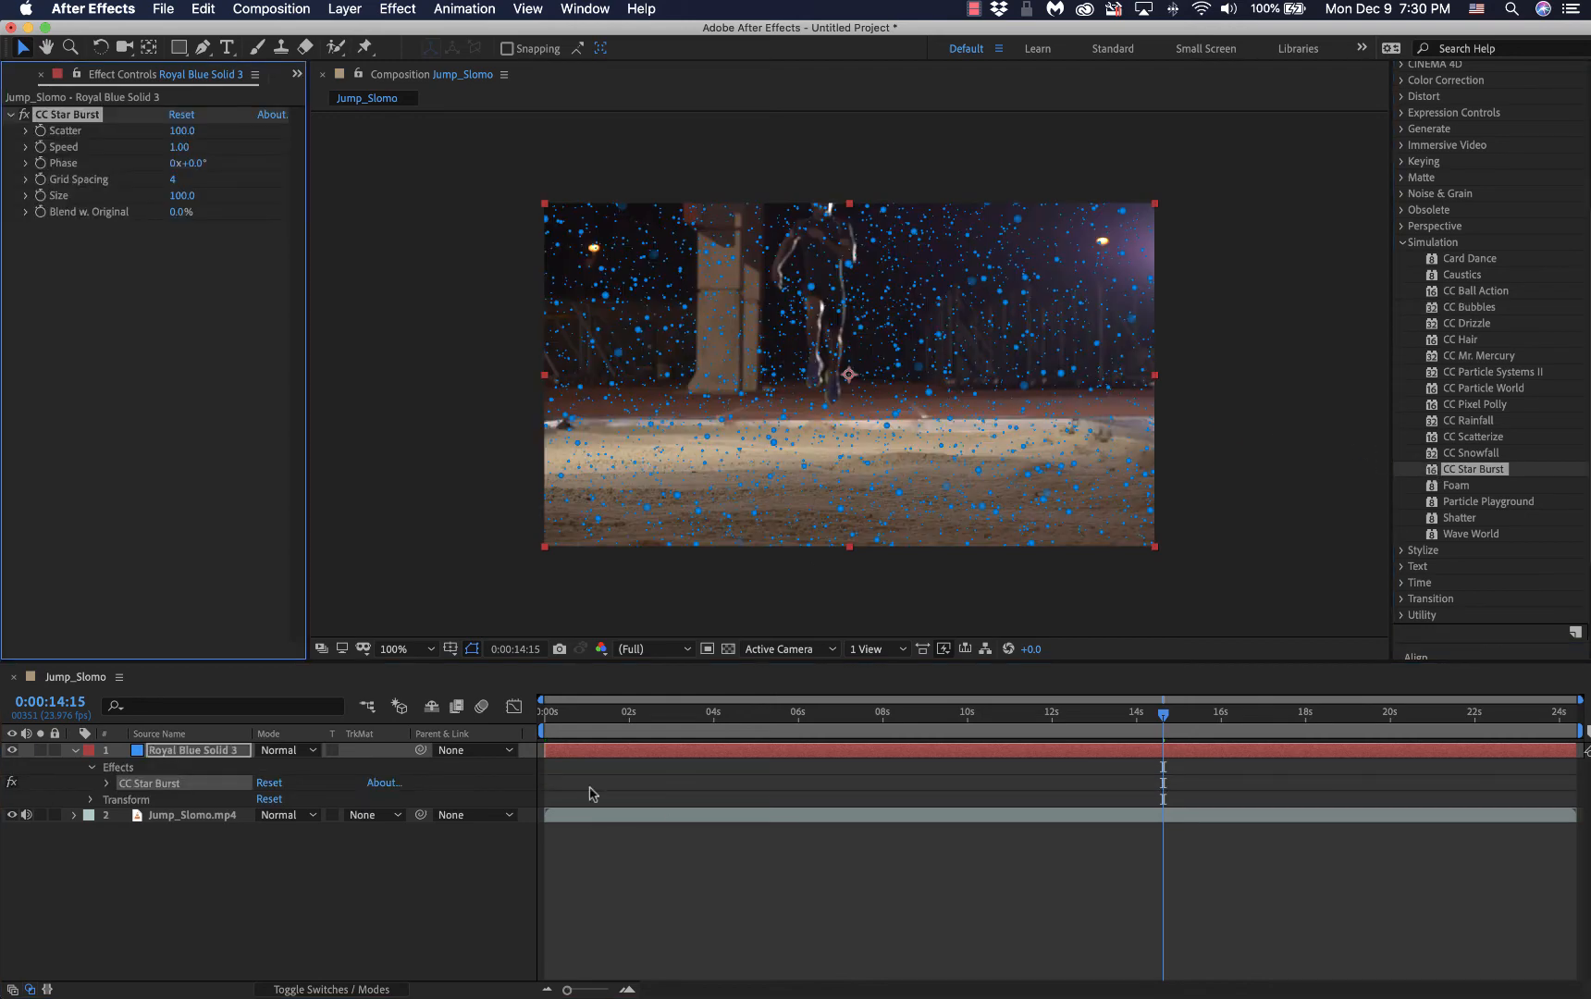
{"action": "left_click", "coordinate": [591, 711]}
{"action": "left_click_drag", "start_coordinate": [593, 712], "coordinate": [904, 757]}
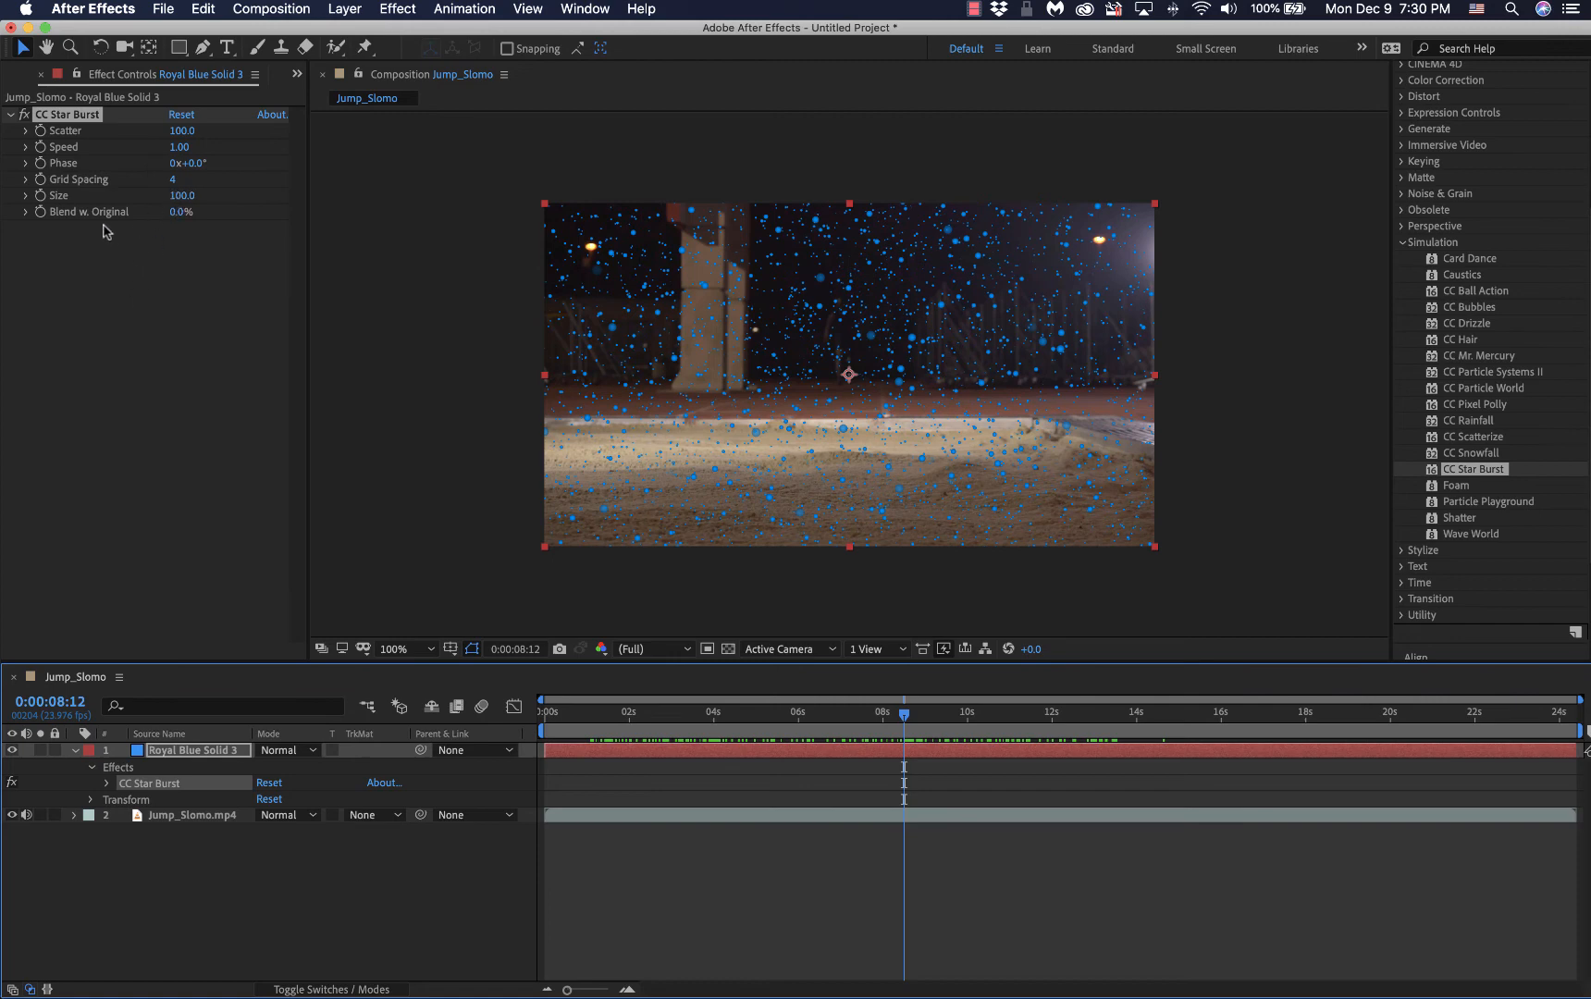
{"action": "left_click_drag", "start_coordinate": [180, 212], "coordinate": [147, 225]}
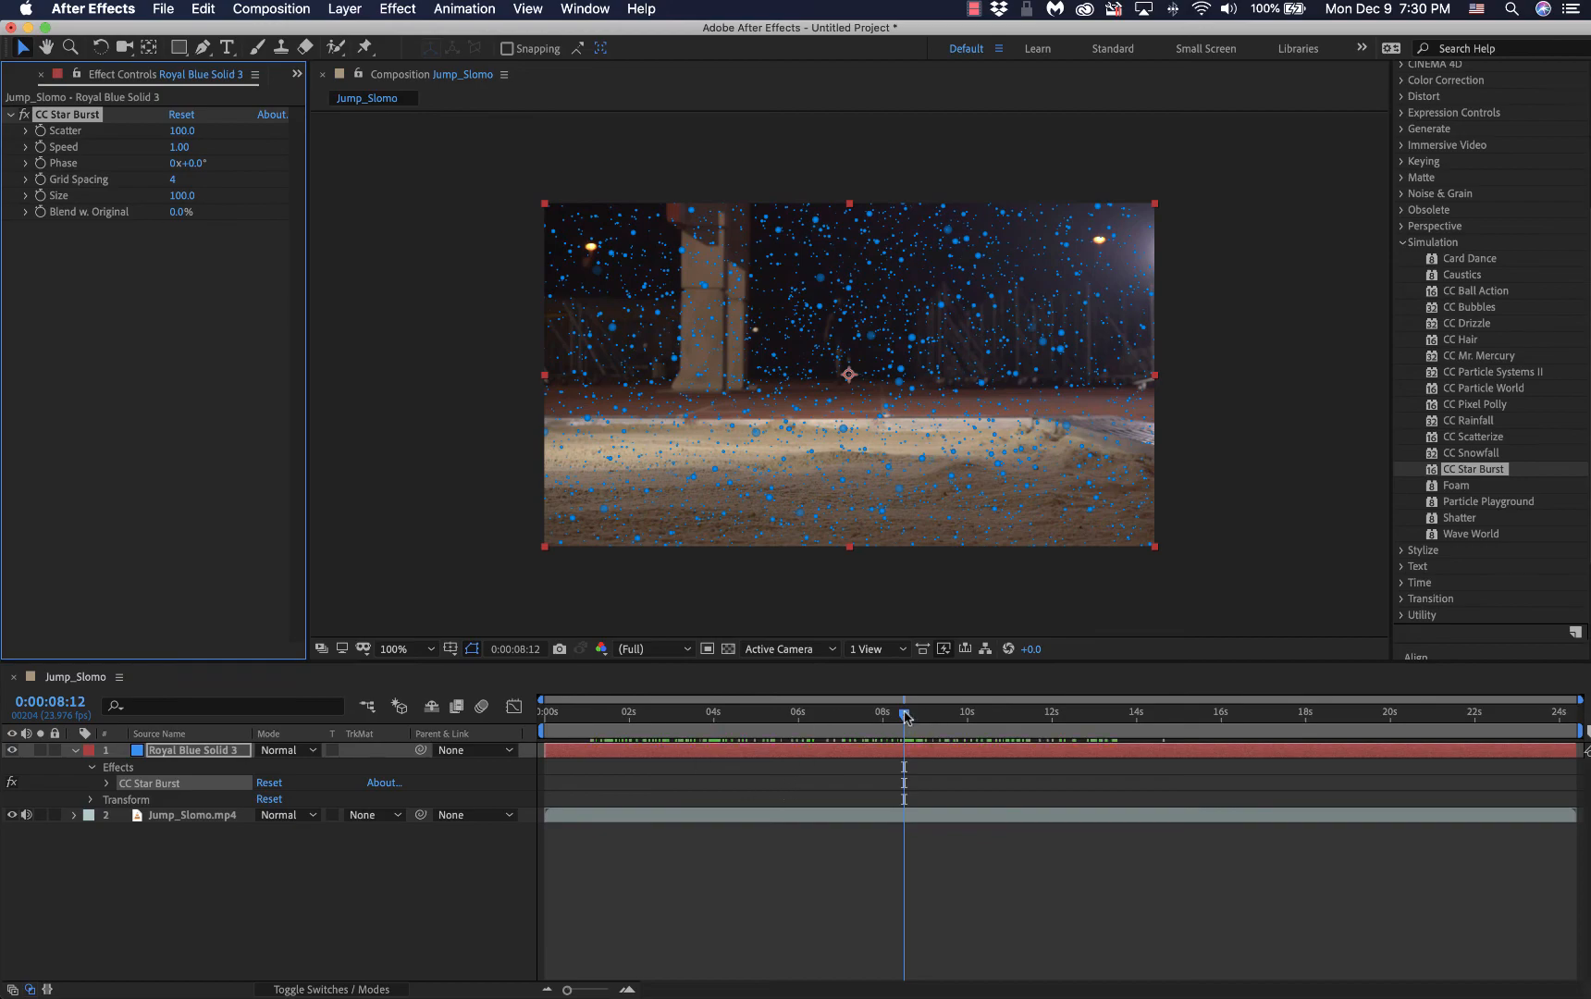
{"action": "left_click_drag", "start_coordinate": [905, 715], "coordinate": [785, 726]}
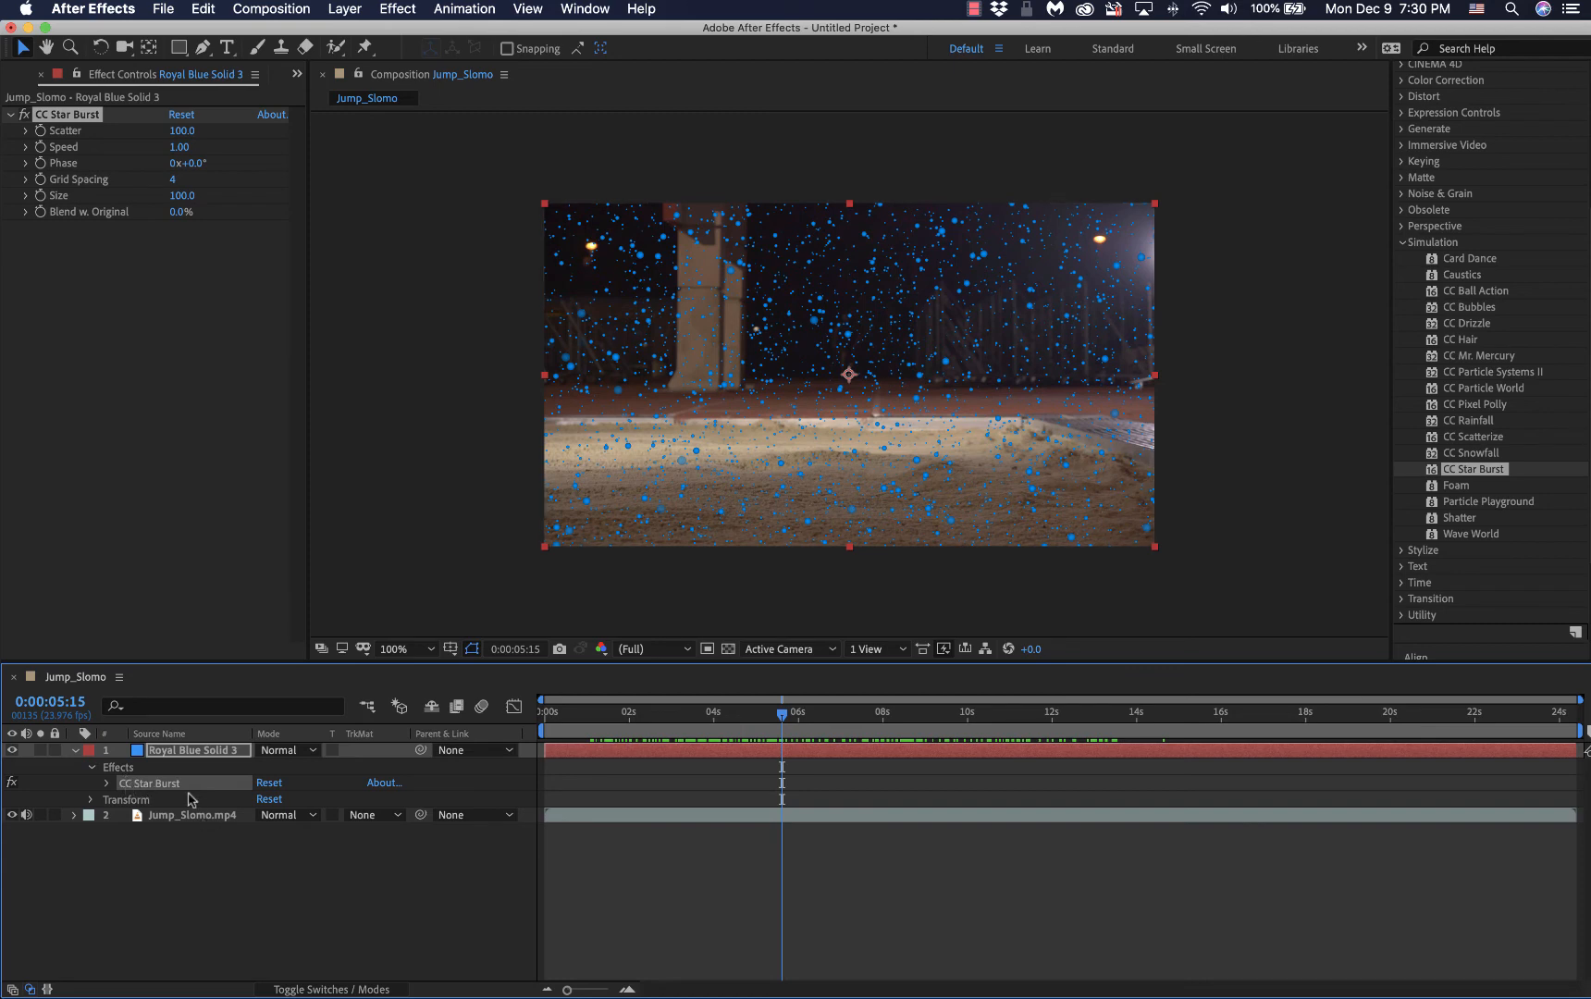
Step: Remove CC Star Burst from the royal blue solid and hide that layer, leaving the Jump_Slomo.mp4 layer selected
{"action": "key", "text": "Delete"}
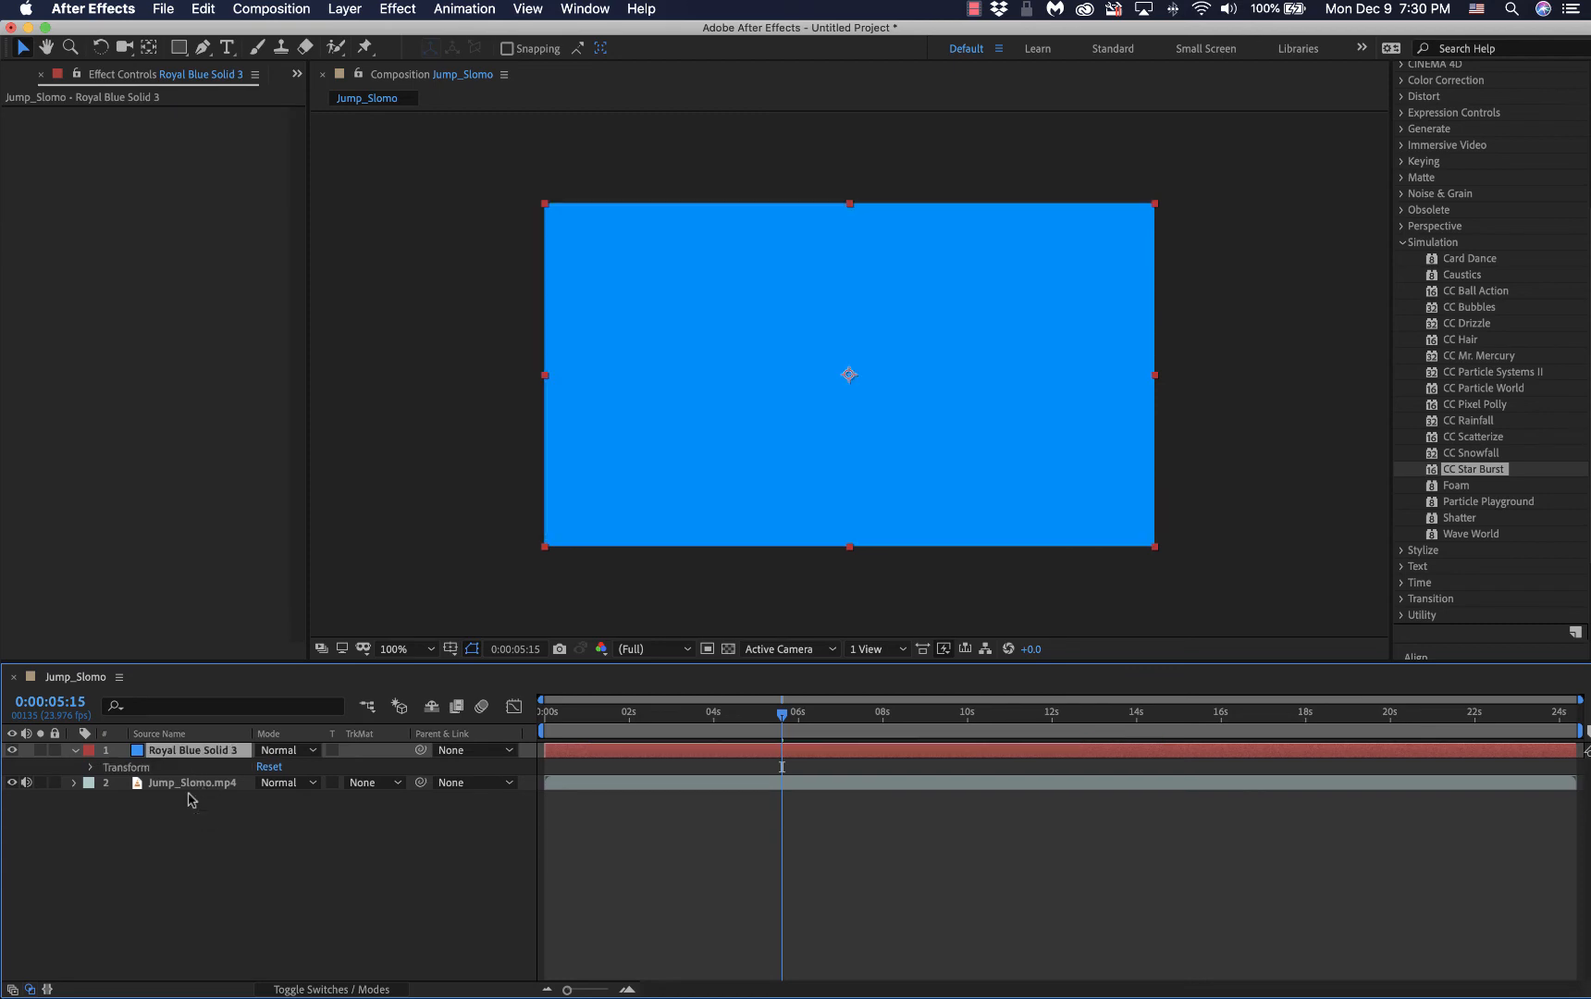
{"action": "left_click", "coordinate": [12, 750]}
{"action": "left_click", "coordinate": [172, 784]}
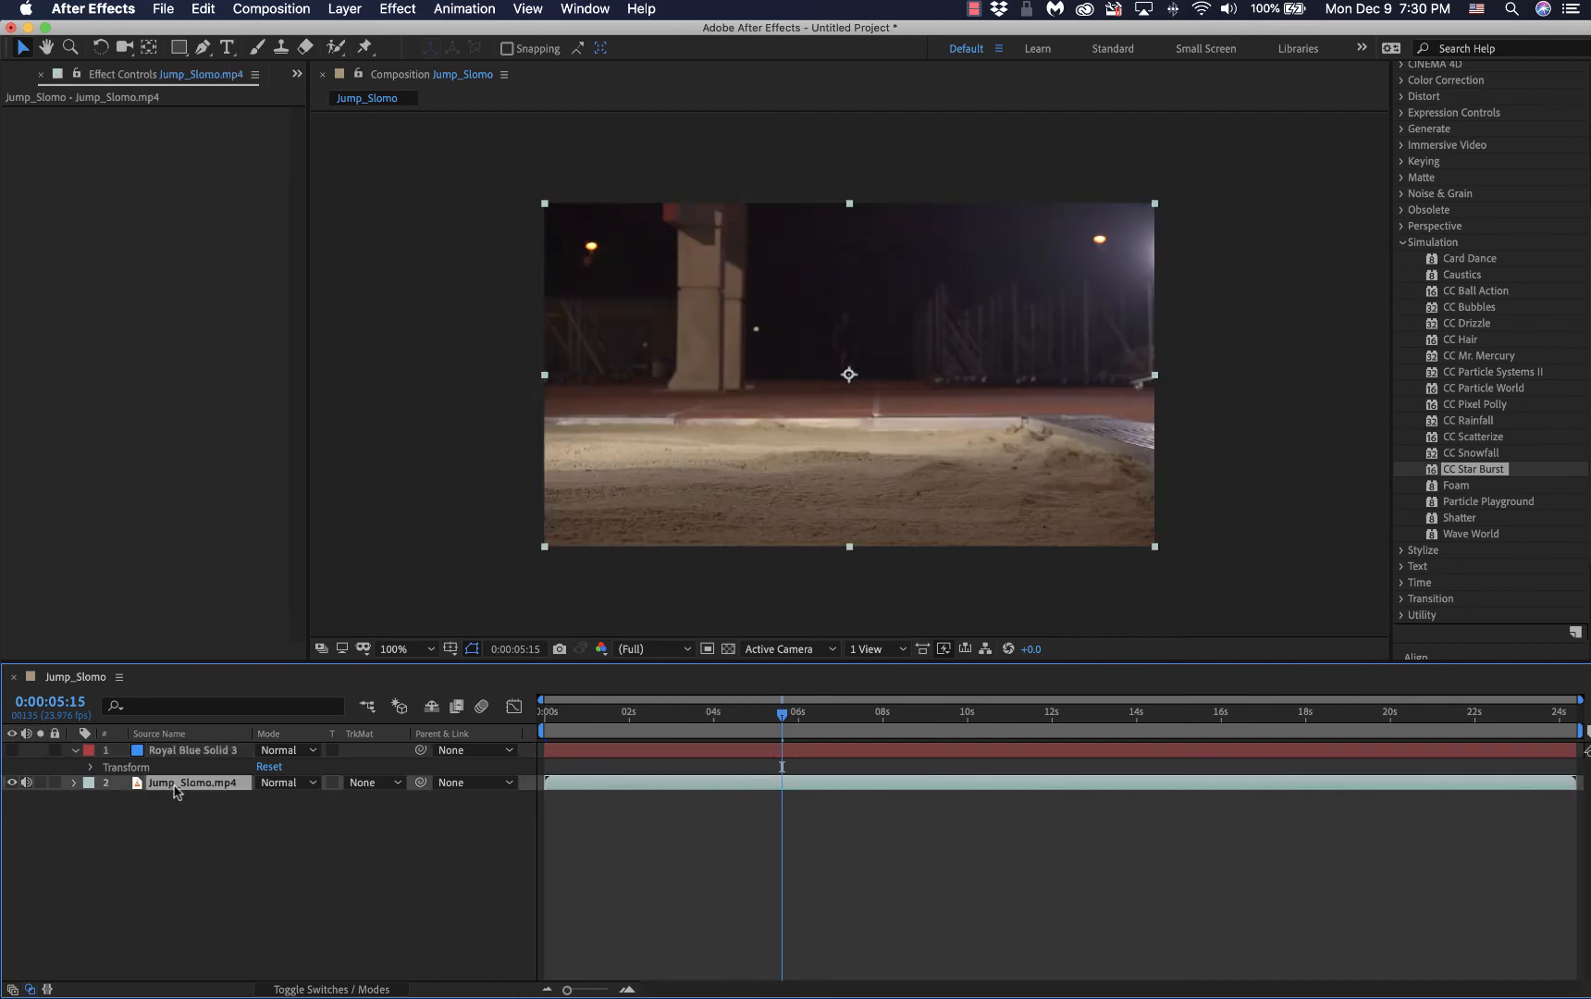
Step: Apply the CC Star Burst effect directly to the Jump_Slomo.mp4 layer and play a preview
{"action": "left_click_drag", "start_coordinate": [1432, 476], "coordinate": [888, 413]}
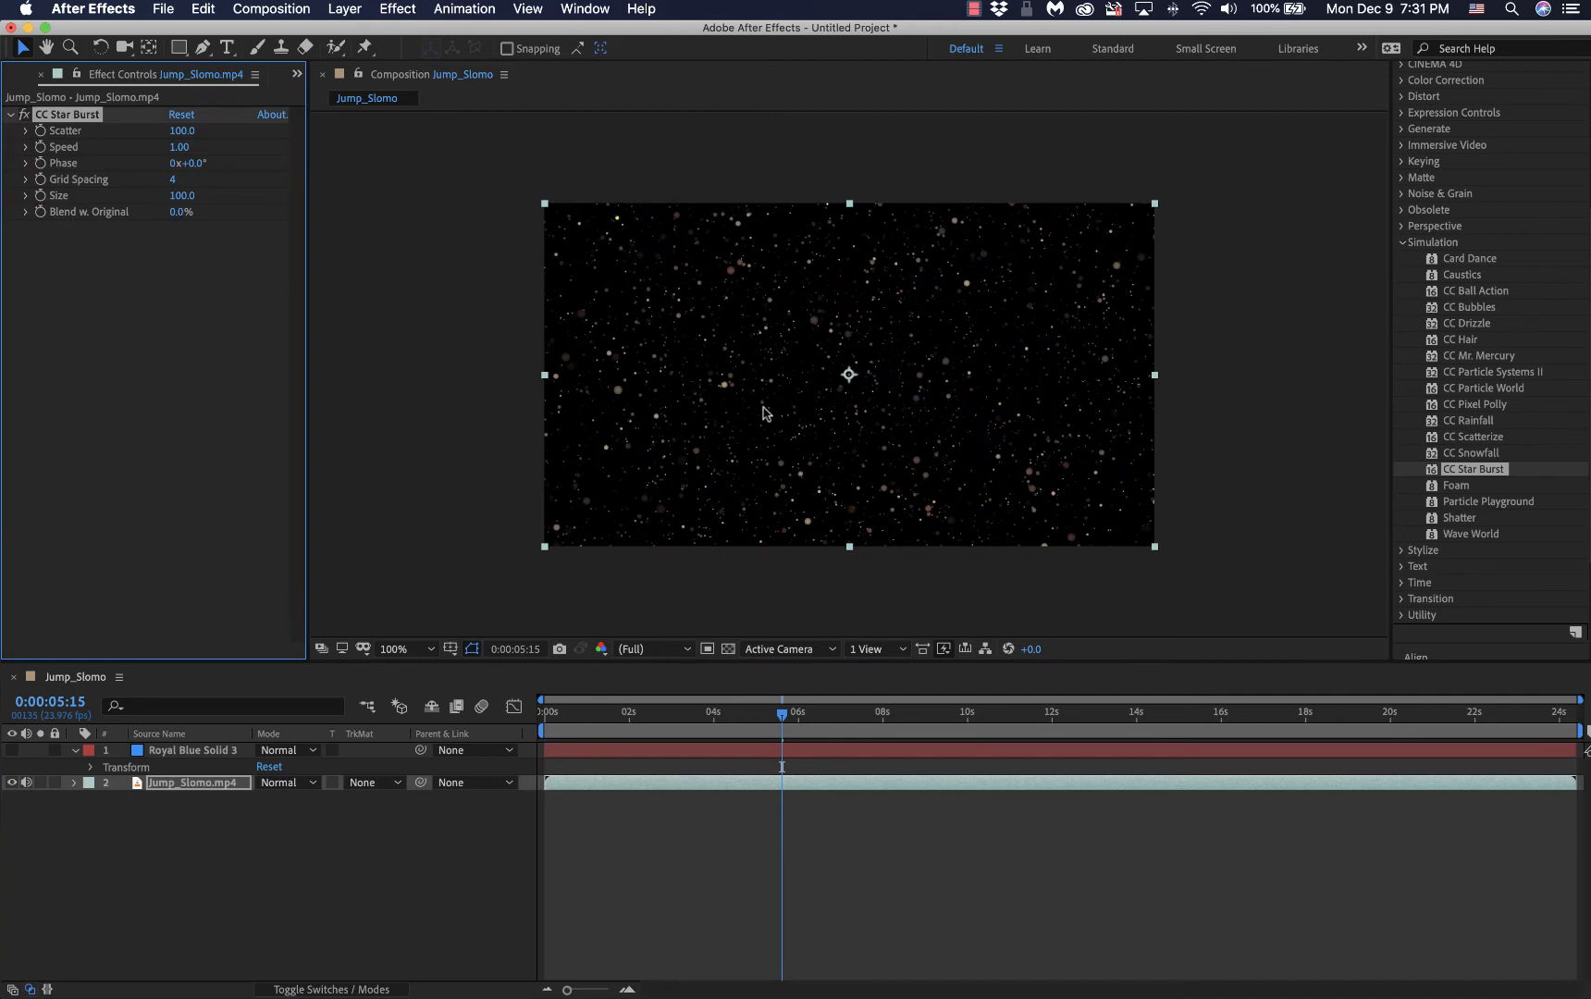
{"action": "key", "text": "space"}
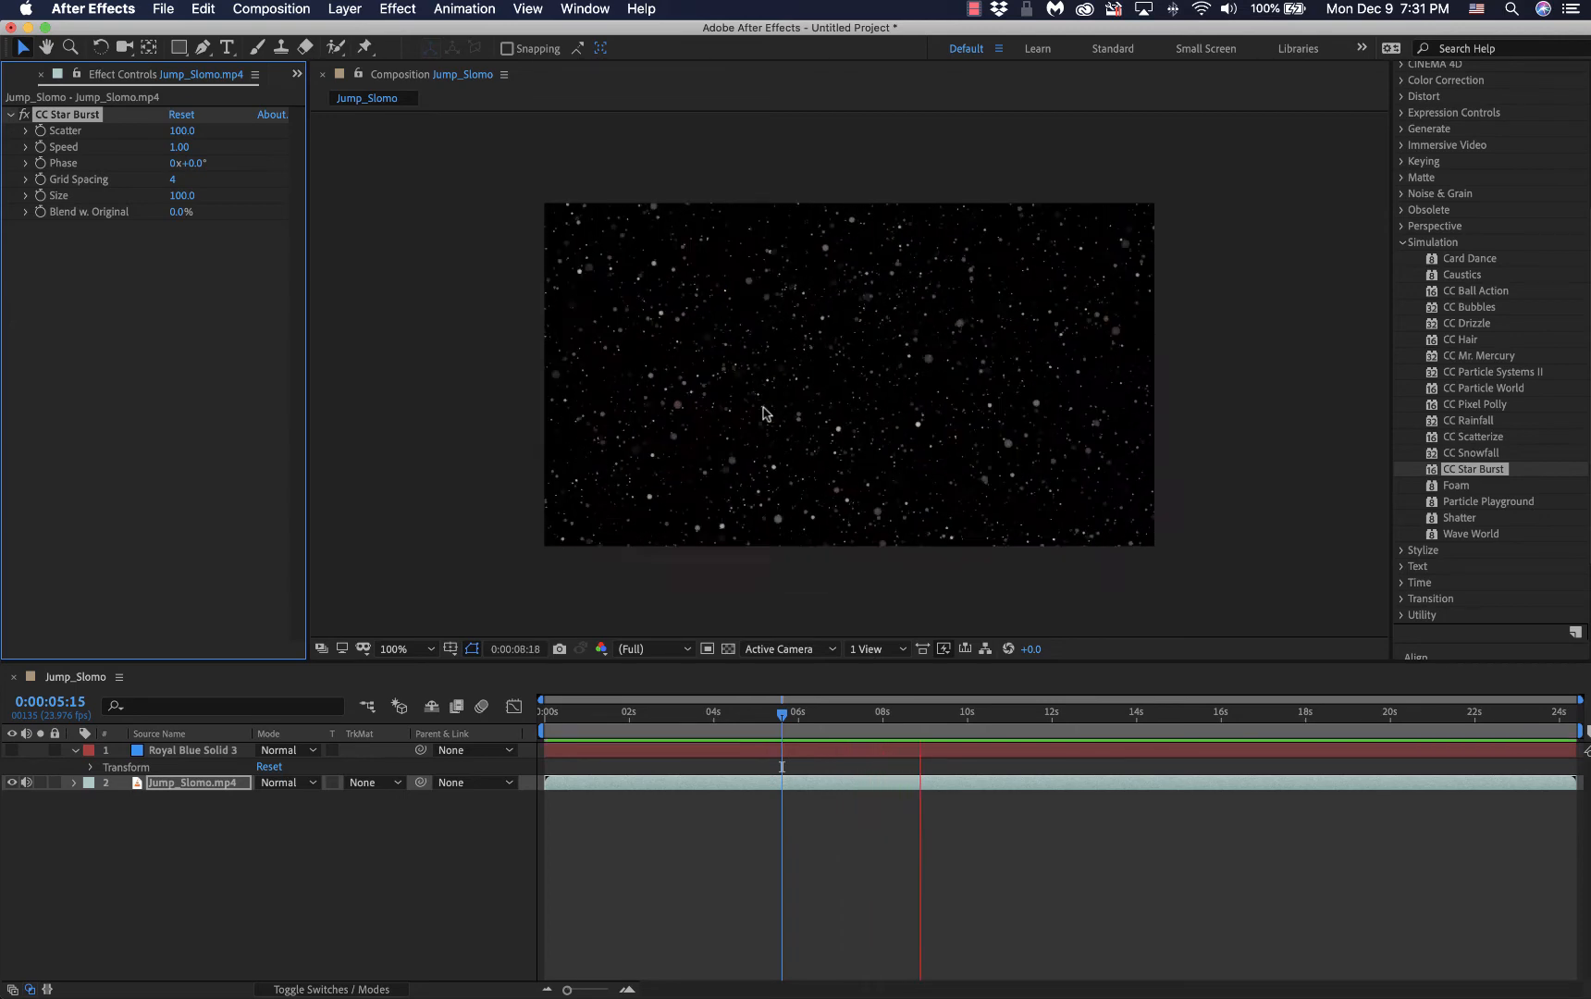
{"action": "key", "text": "space"}
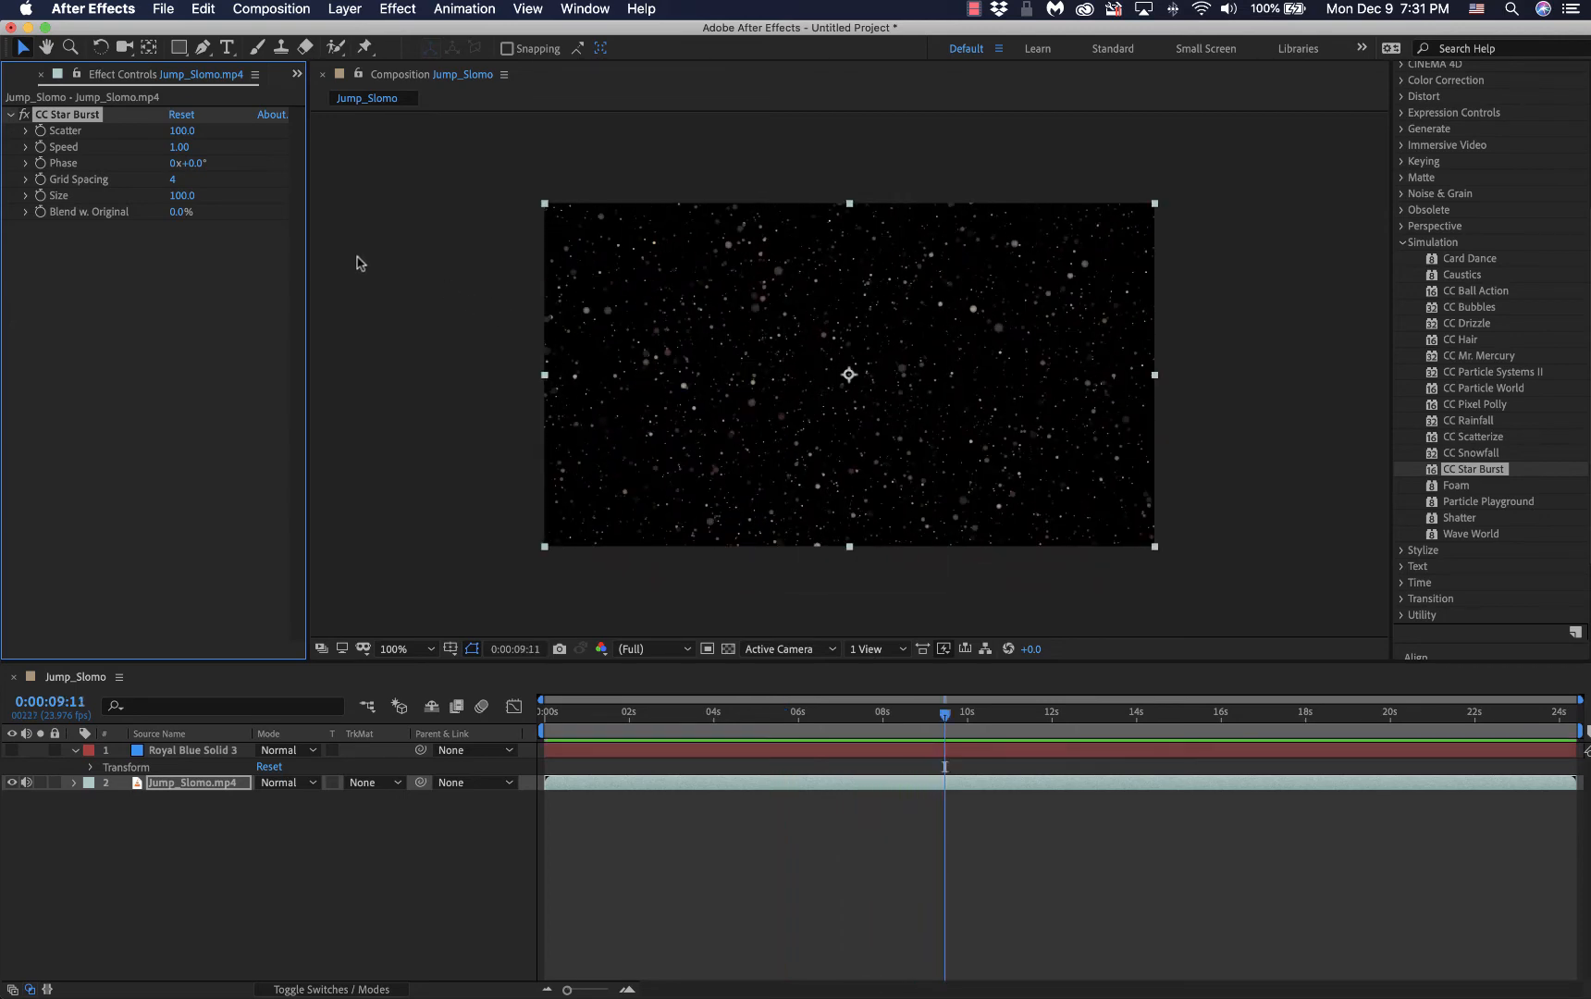
Step: Set the CC Star Burst blend with original to 54% on the clip and preview the combined result
{"action": "left_click_drag", "start_coordinate": [193, 217], "coordinate": [241, 223]}
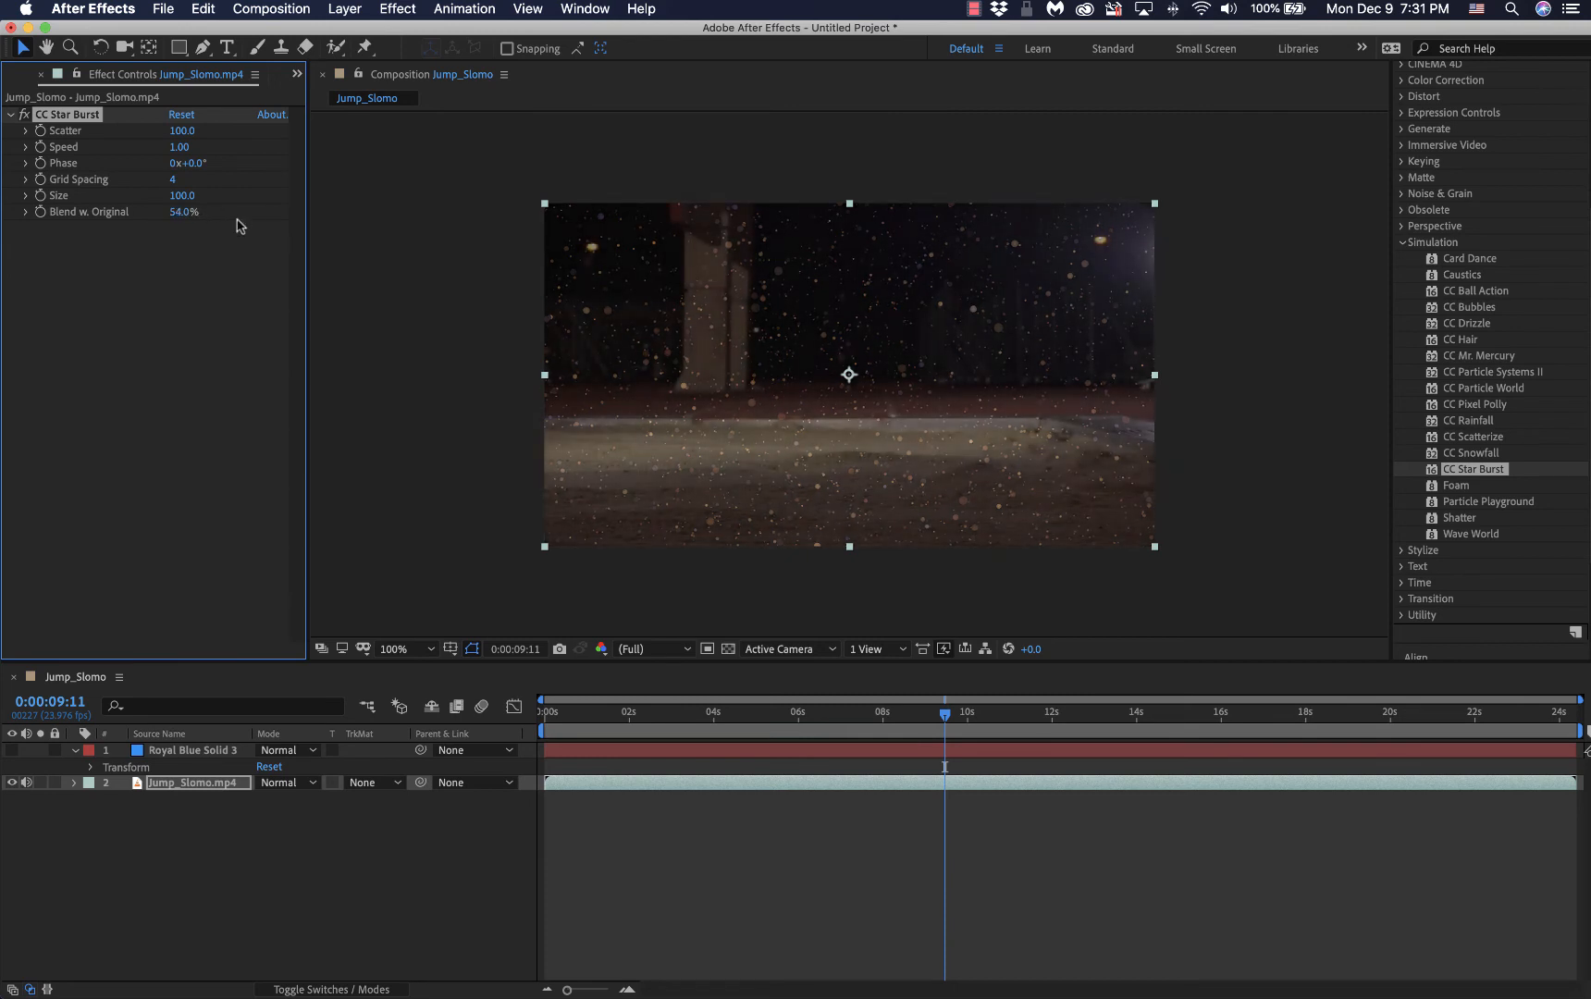
{"action": "key", "text": "space"}
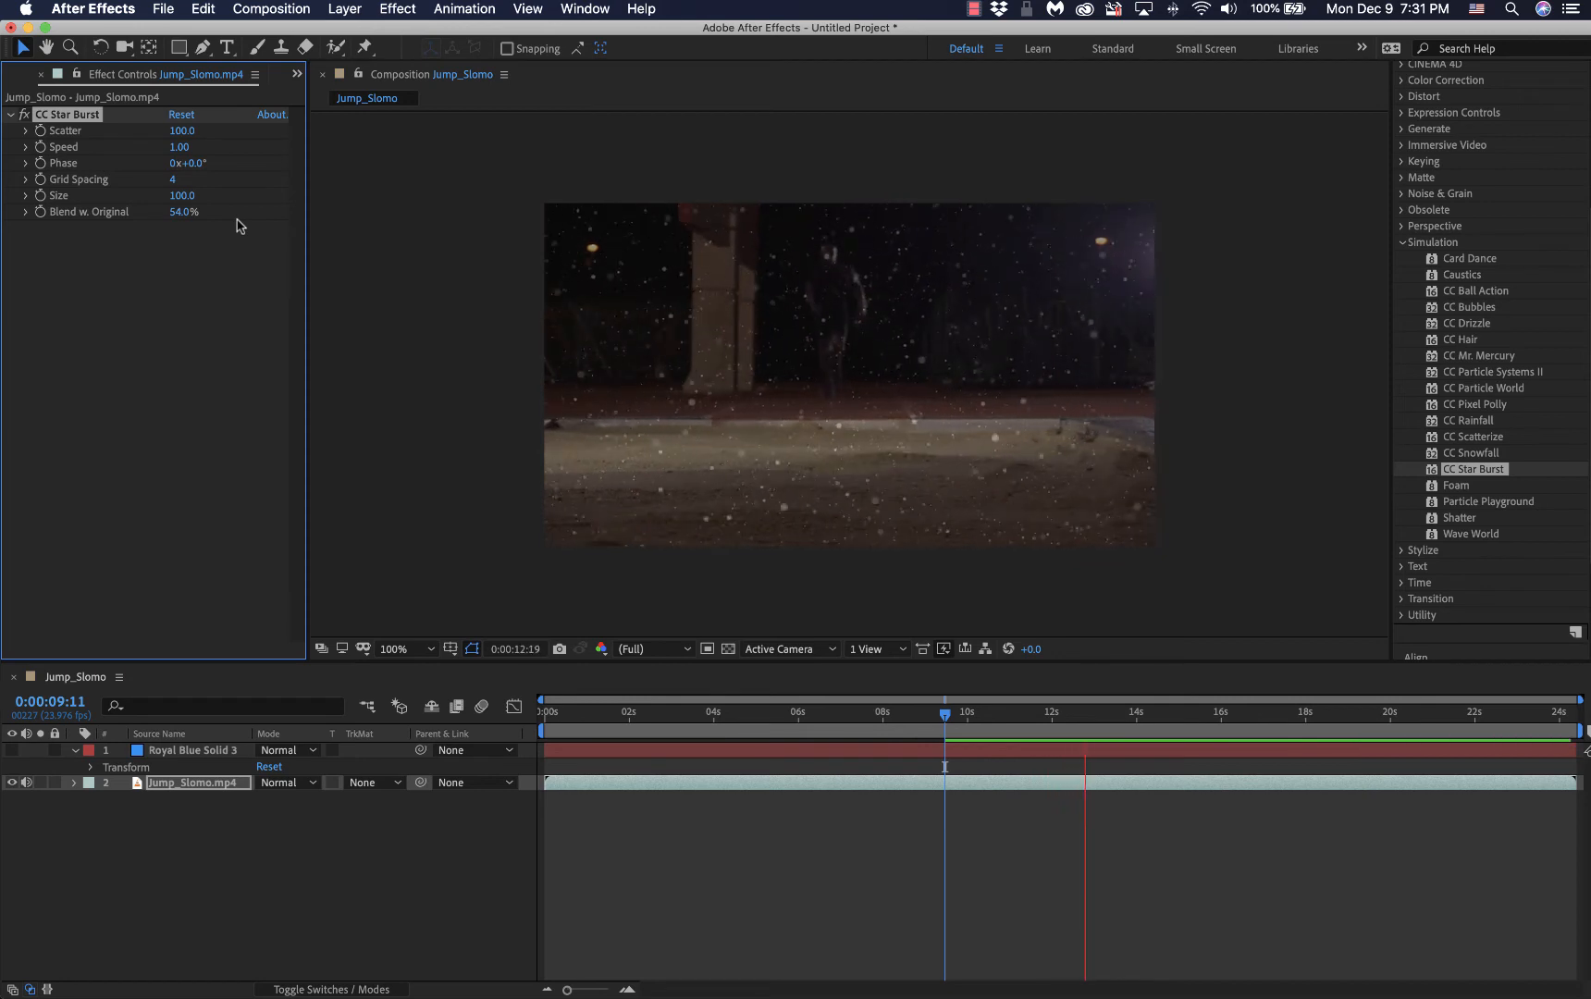
{"action": "key", "text": "space"}
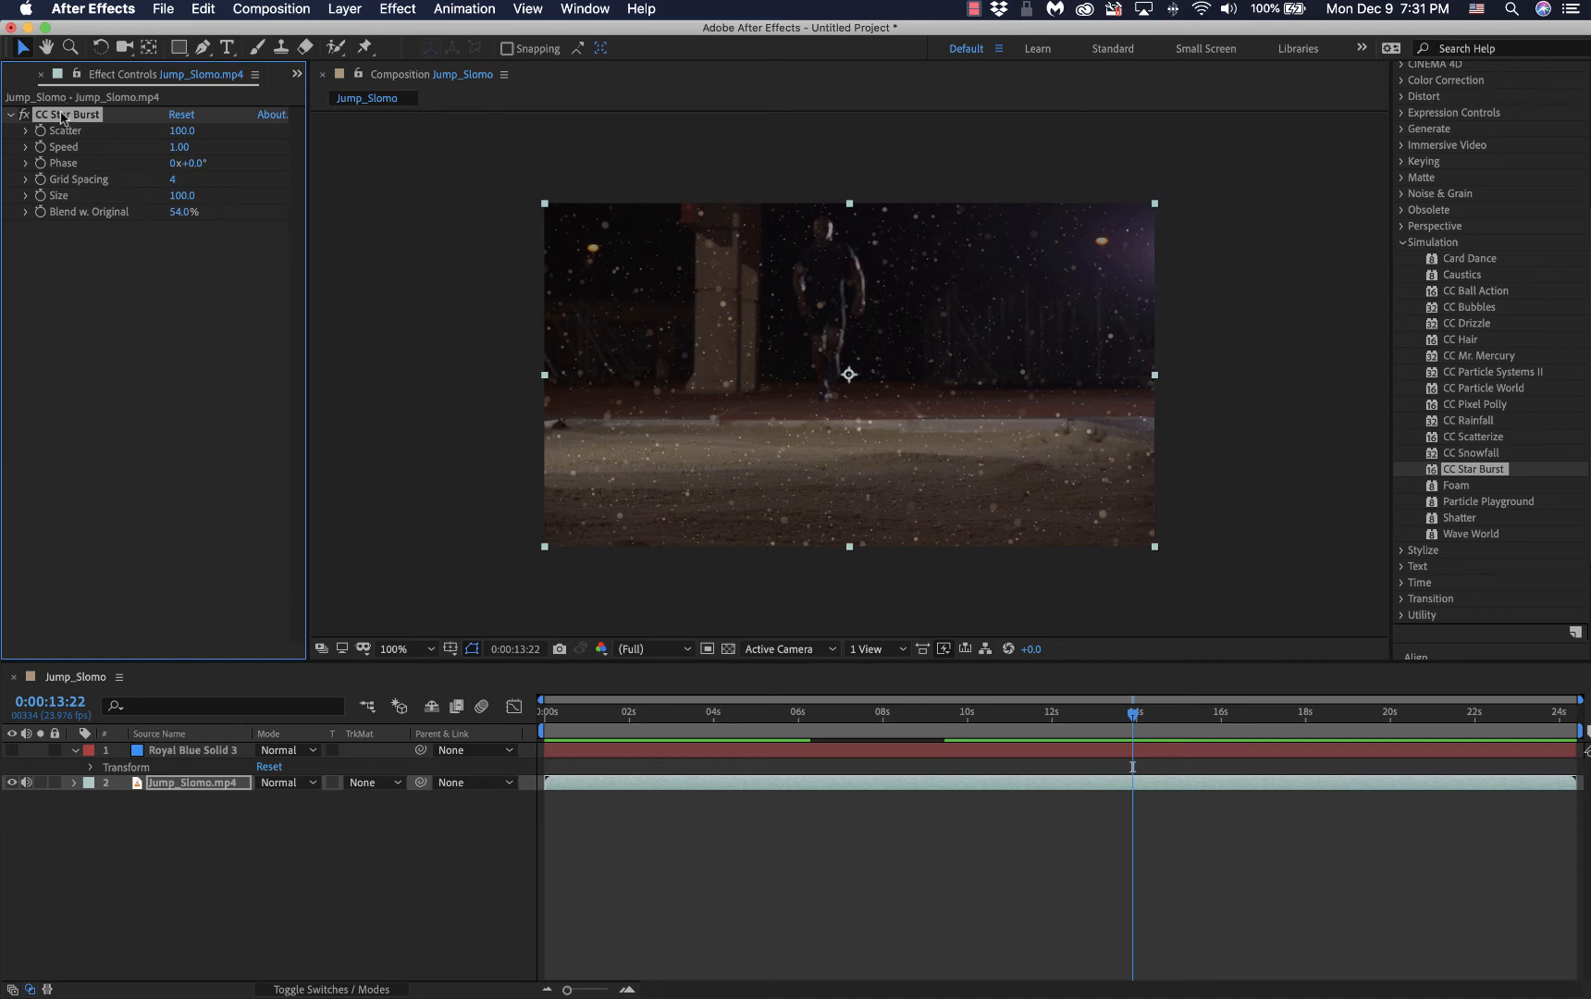
Step: Remove CC Star Burst from the Jump_Slomo.mp4 layer, then show the project items and select the Jump_Slomo composition
{"action": "key", "text": "Delete"}
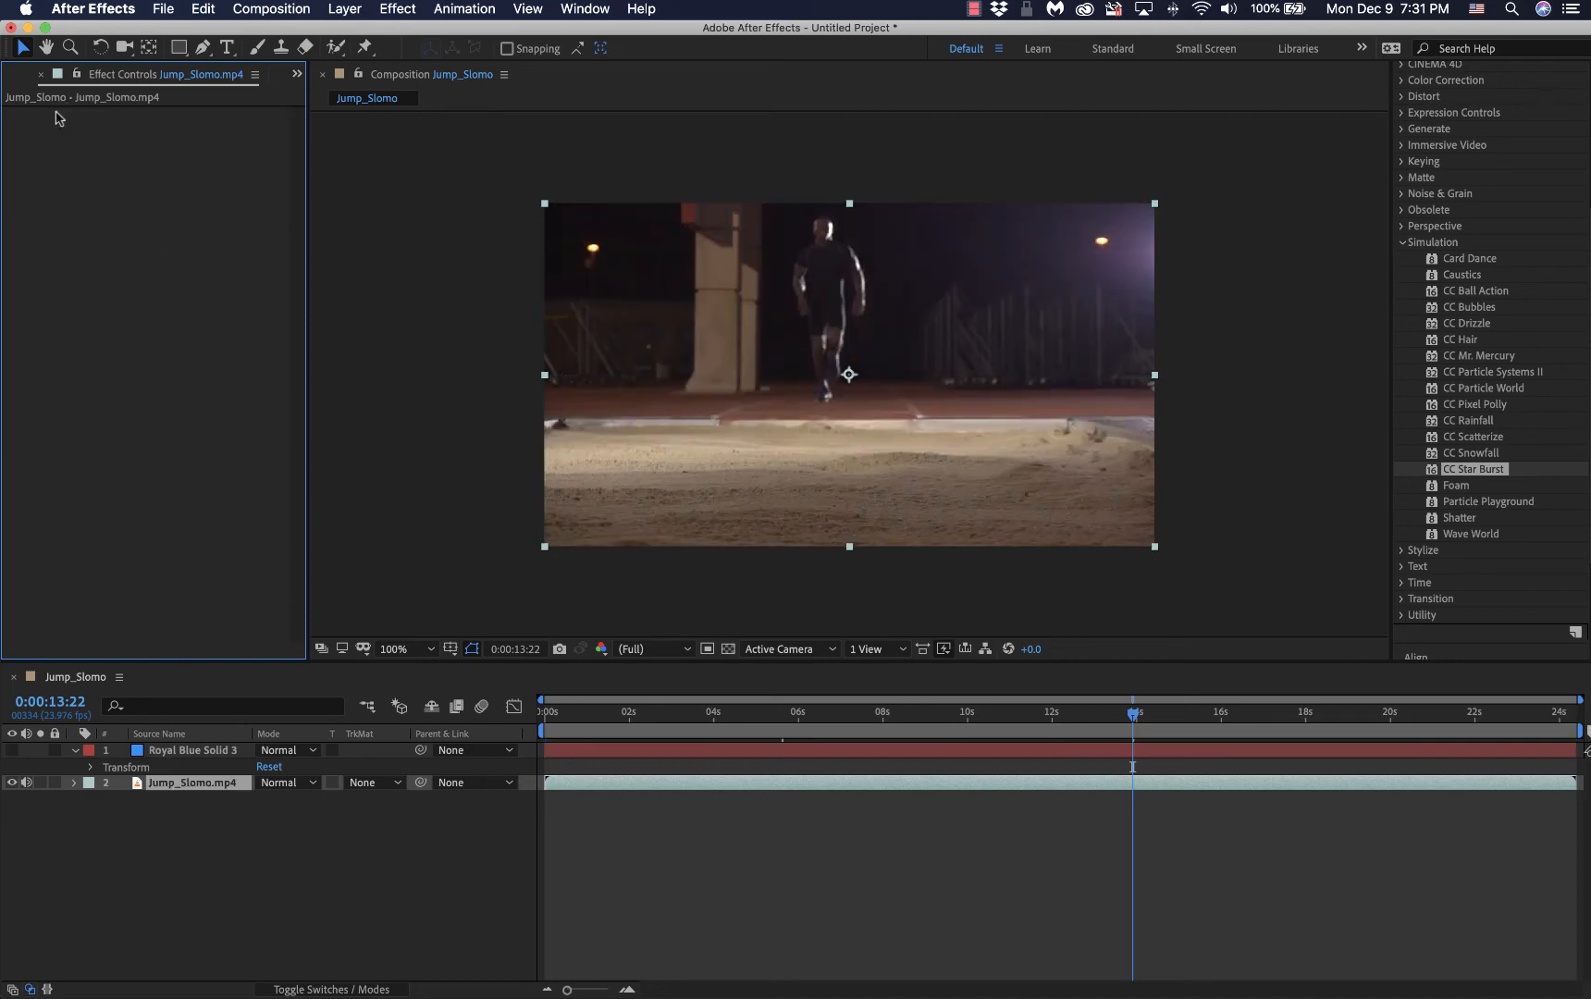
{"action": "left_click", "coordinate": [40, 74]}
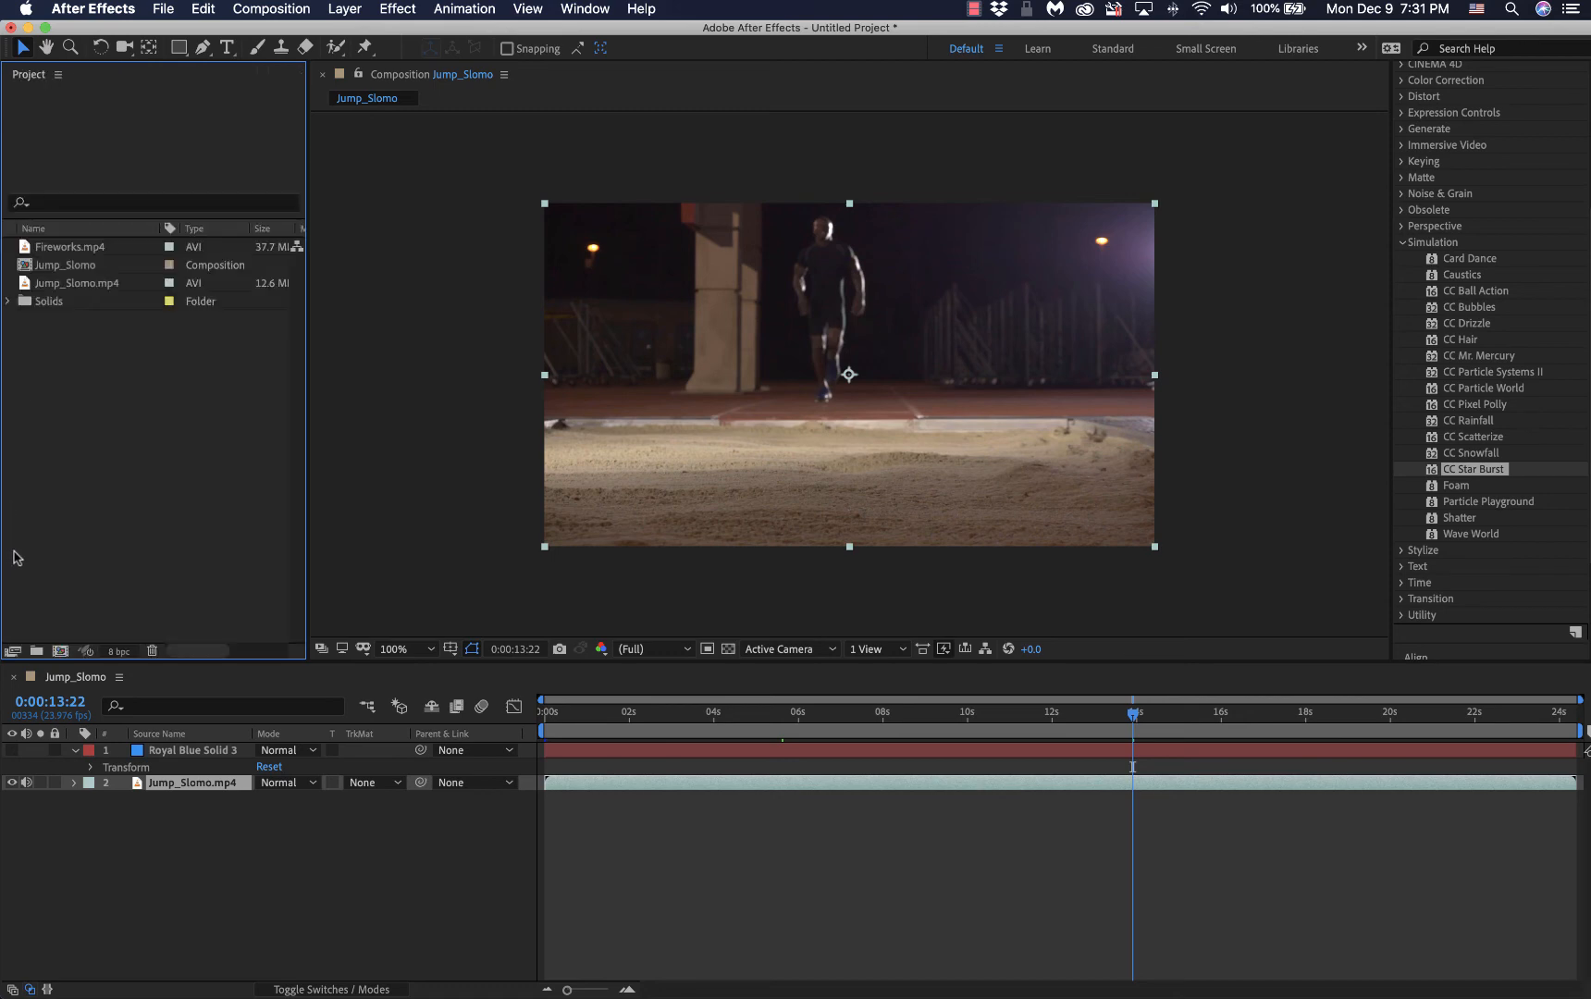
{"action": "left_click", "coordinate": [78, 268]}
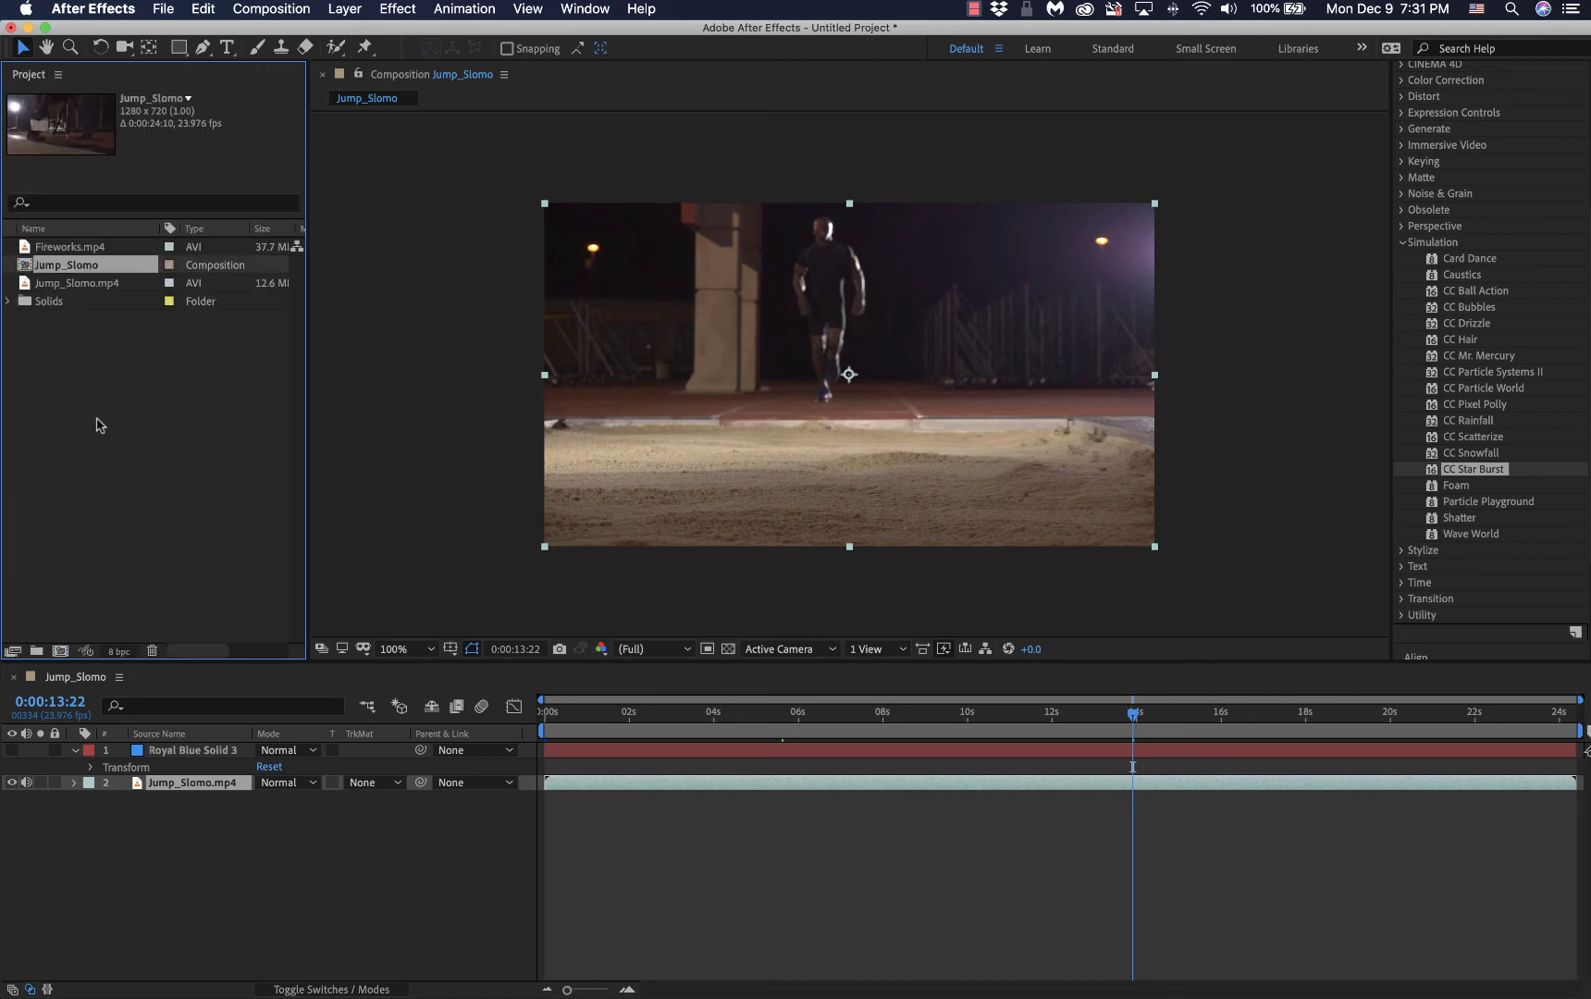
Step: Delete the royal blue solid layer and return the playhead to the start of the composition
{"action": "left_click", "coordinate": [174, 751]}
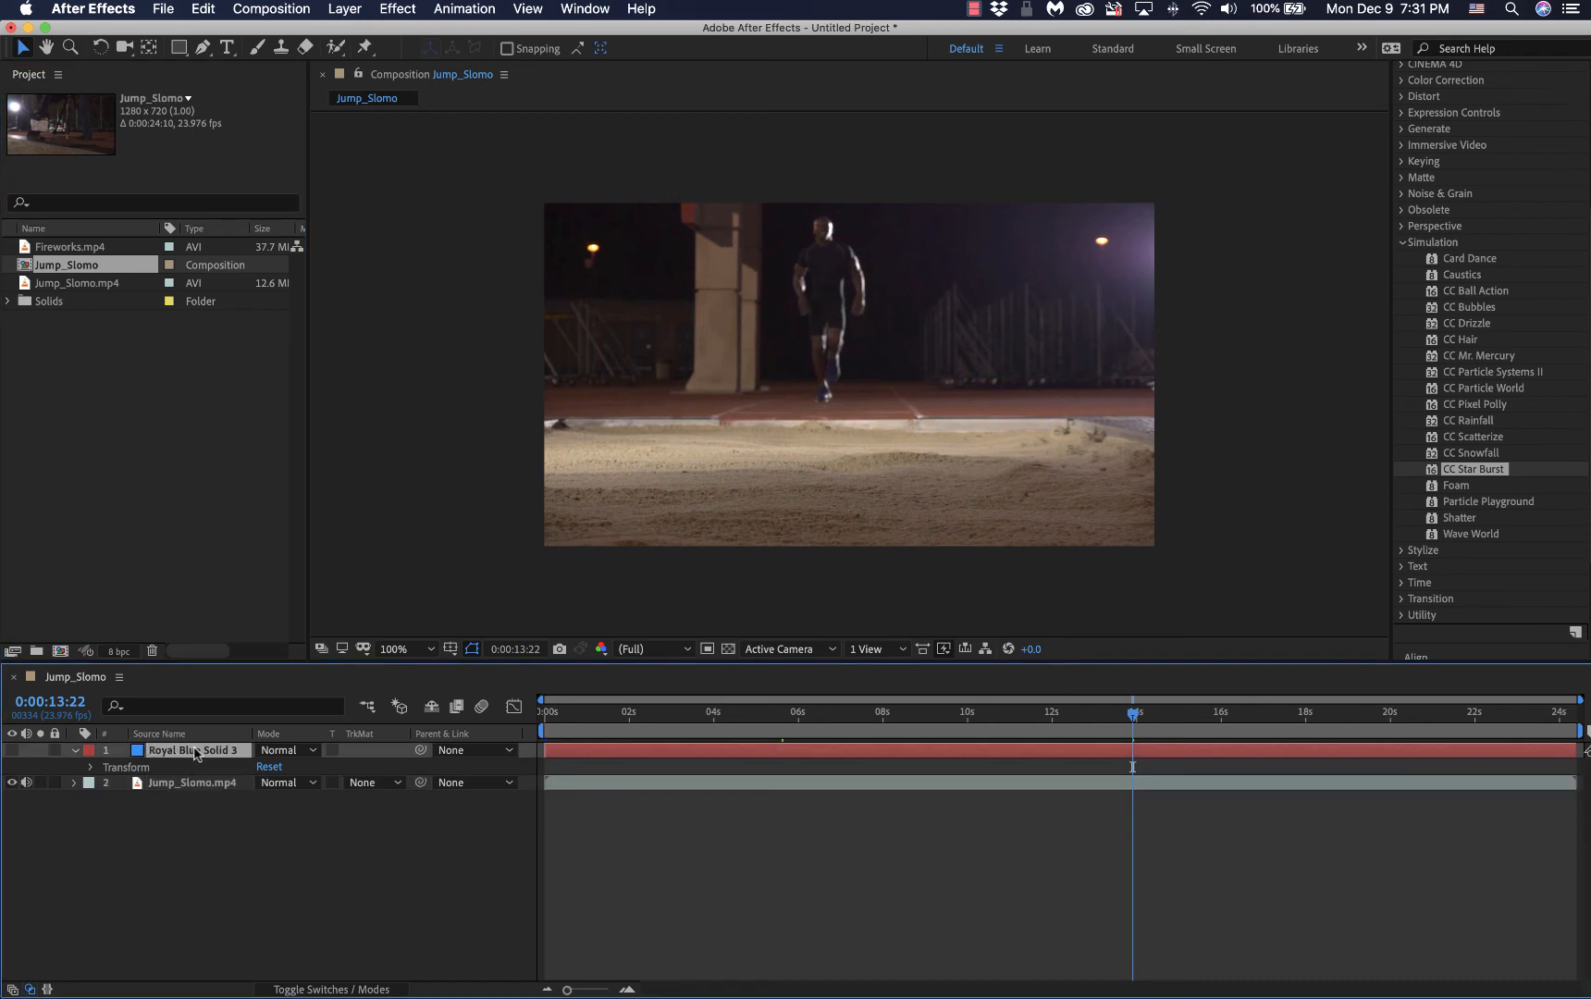
{"action": "key", "text": "Delete"}
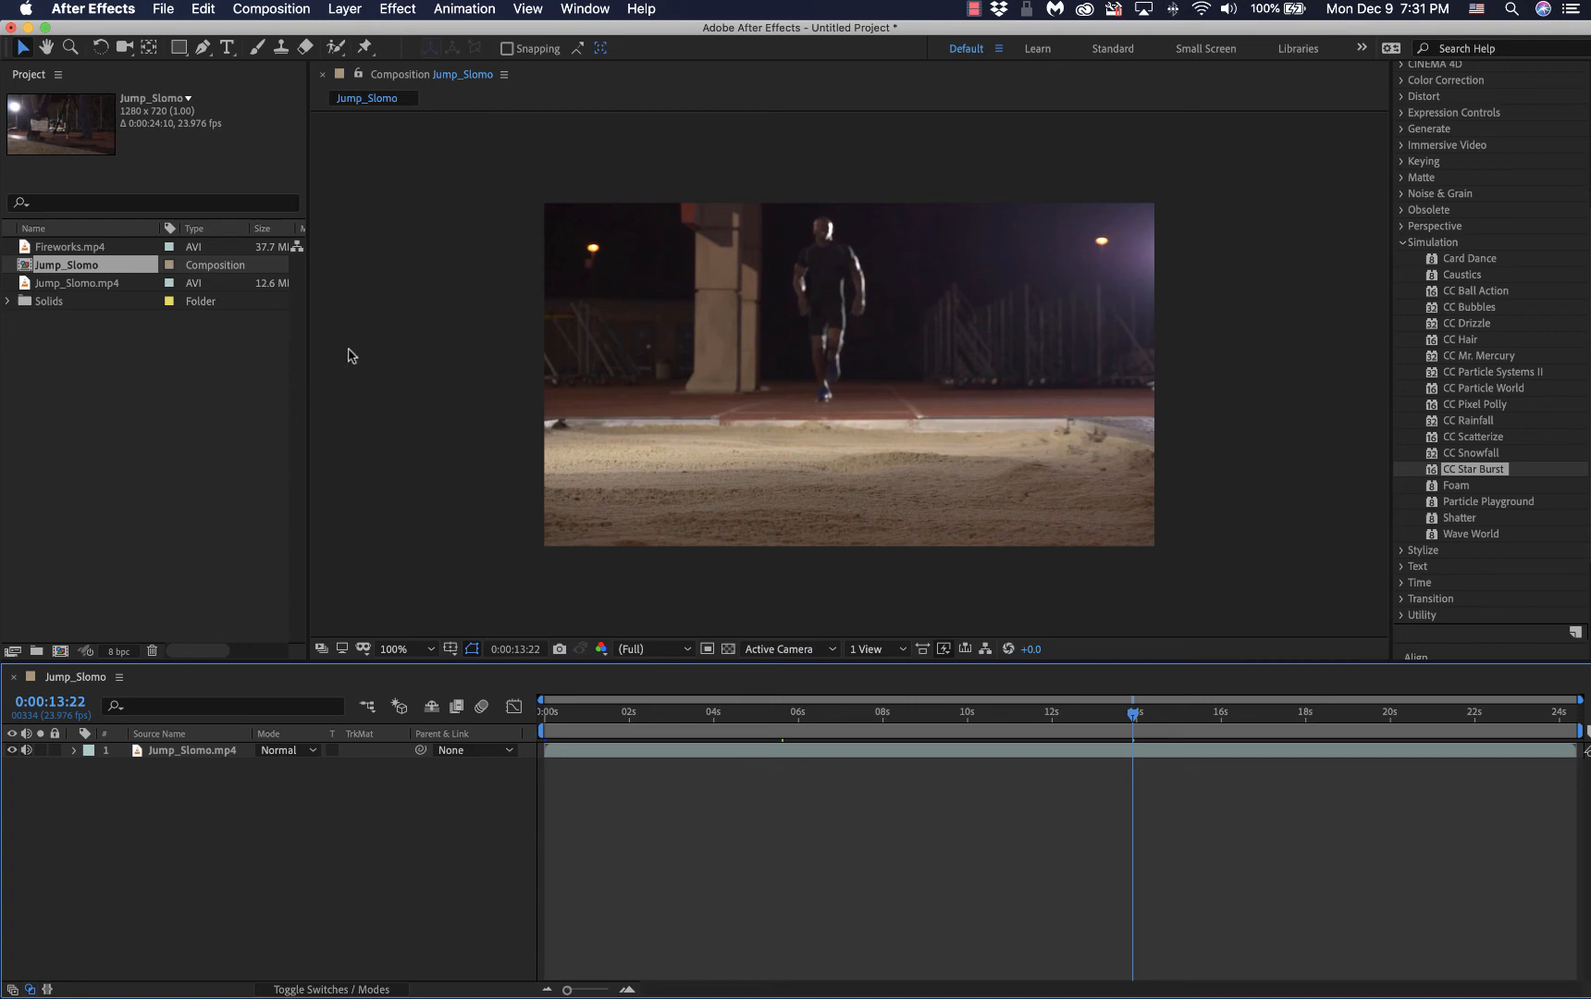
{"action": "left_click_drag", "start_coordinate": [1136, 717], "coordinate": [474, 714]}
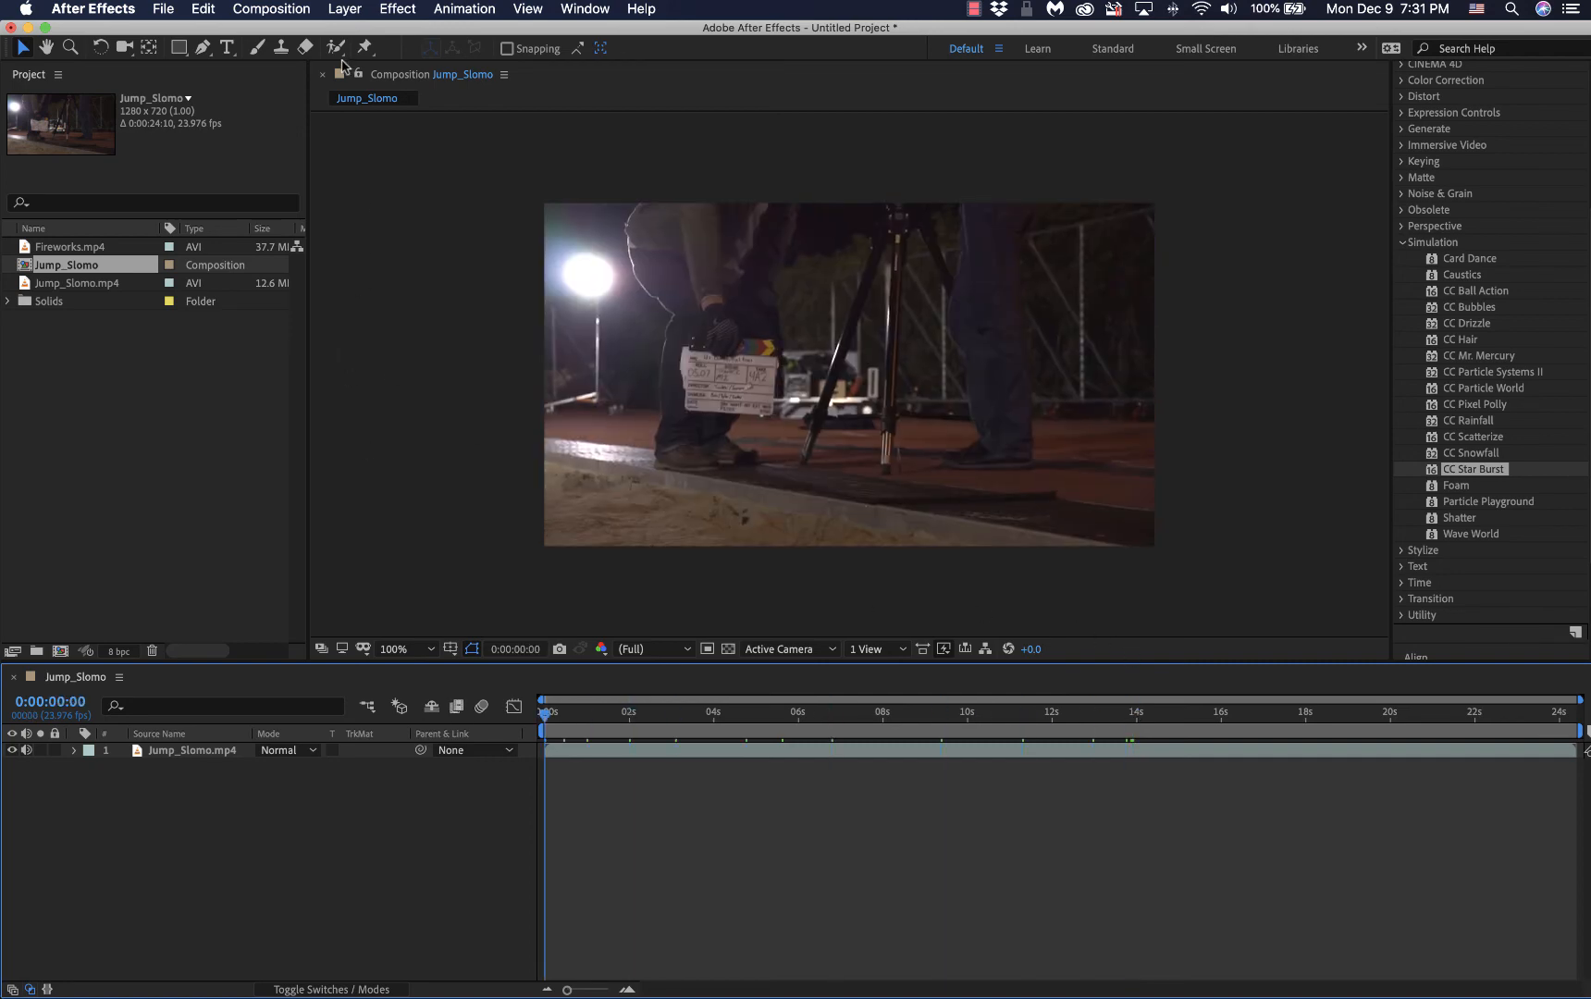
{"action": "left_click", "coordinate": [272, 11]}
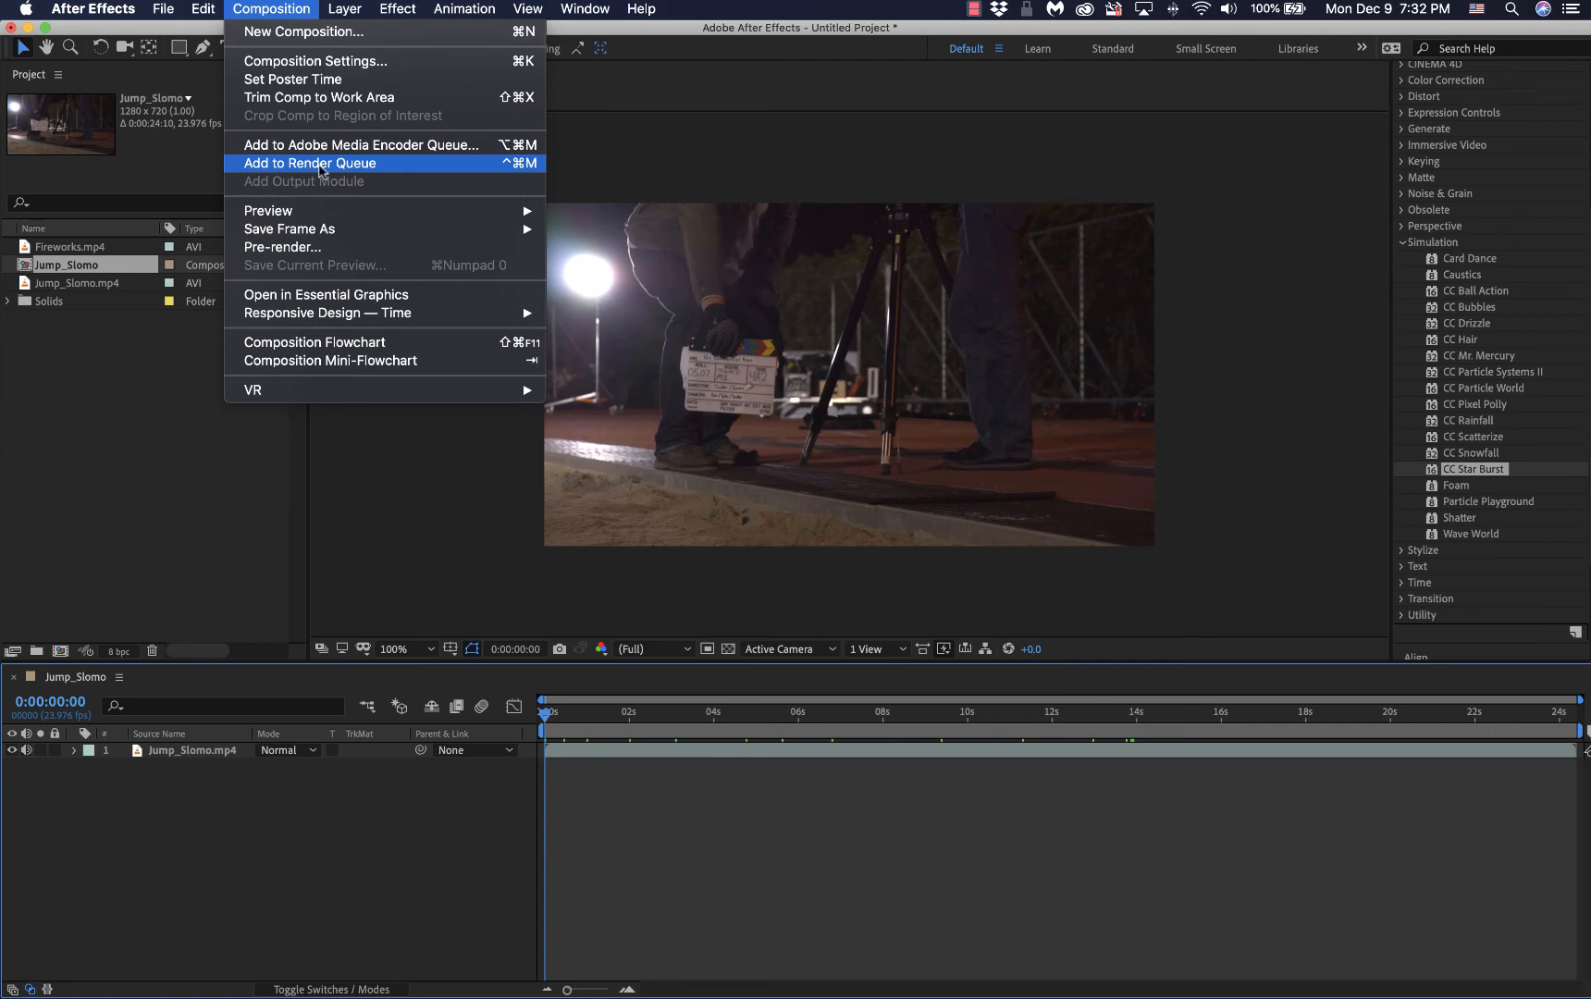
{"action": "left_click", "coordinate": [298, 170]}
{"action": "left_click", "coordinate": [414, 529]}
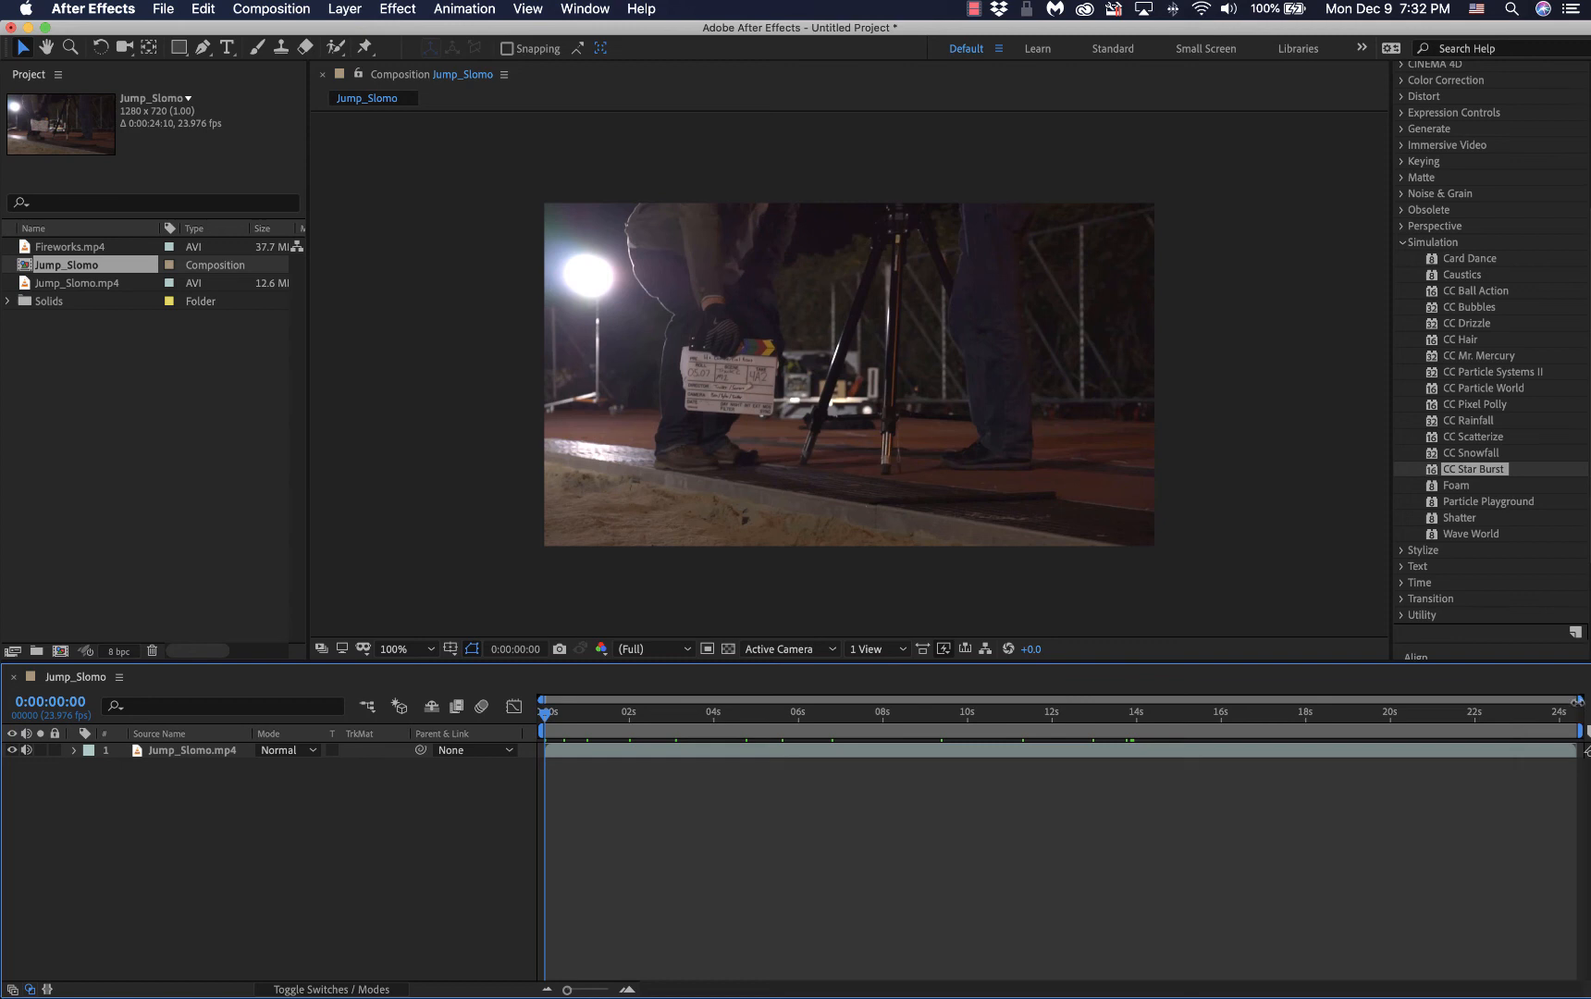
Step: Try narrowing the timeline's displayed time range to several shorter lengths, and restore it to the full composition
{"action": "left_click_drag", "start_coordinate": [1579, 700], "coordinate": [1202, 699]}
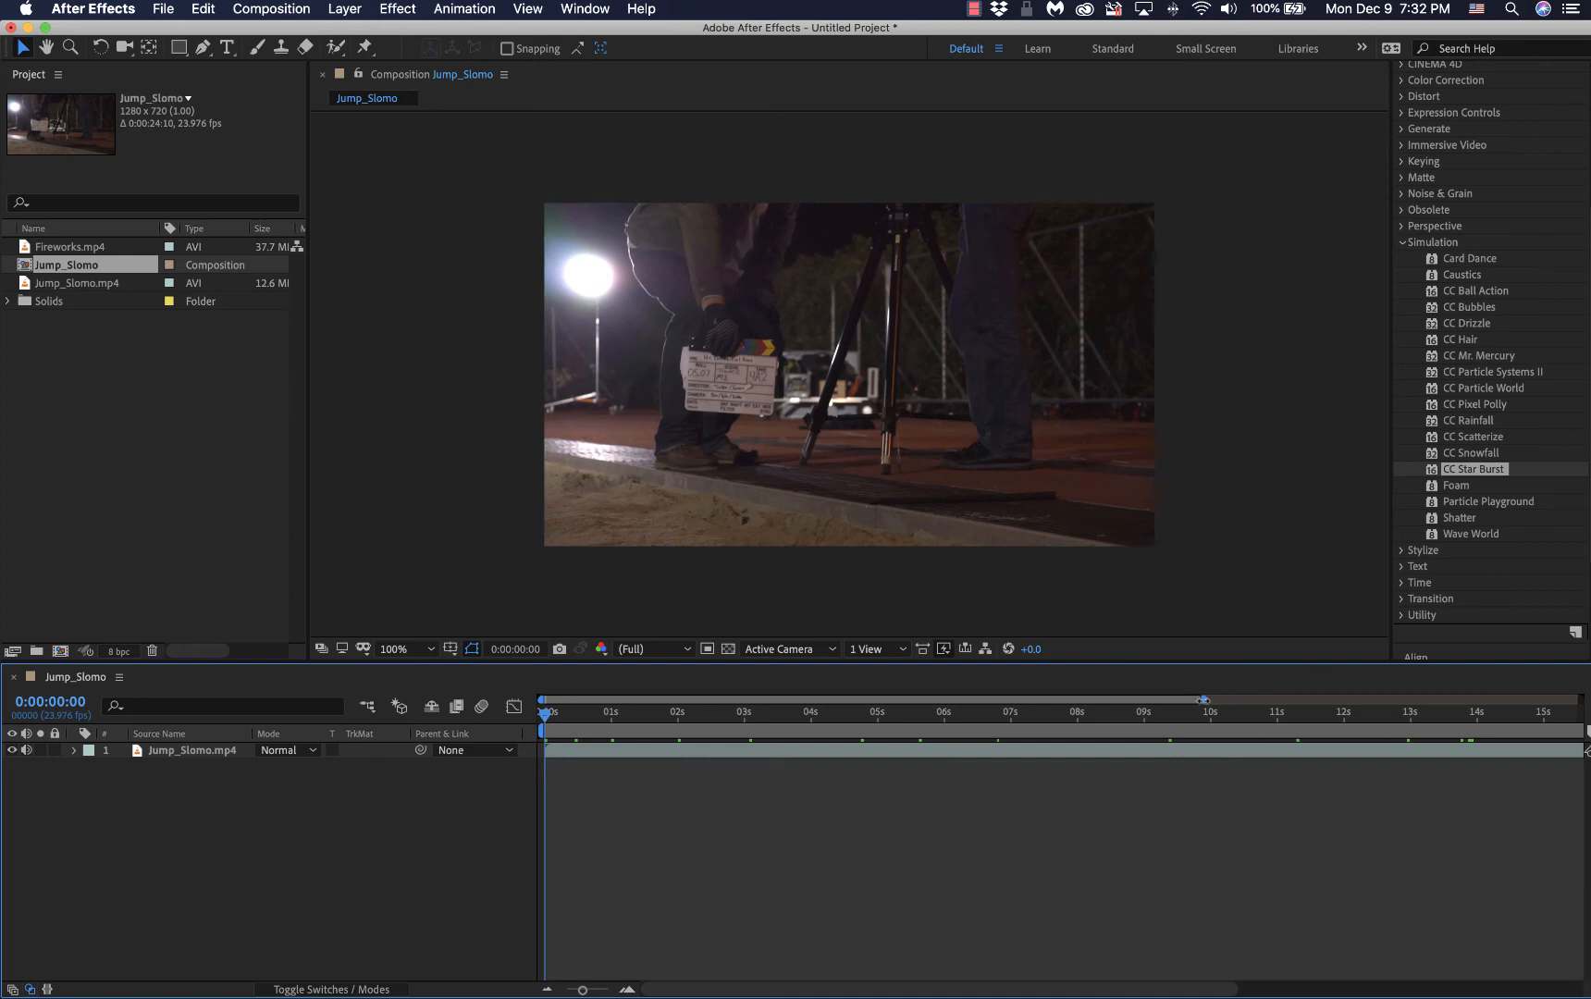
{"action": "left_click_drag", "start_coordinate": [1203, 701], "coordinate": [1100, 701]}
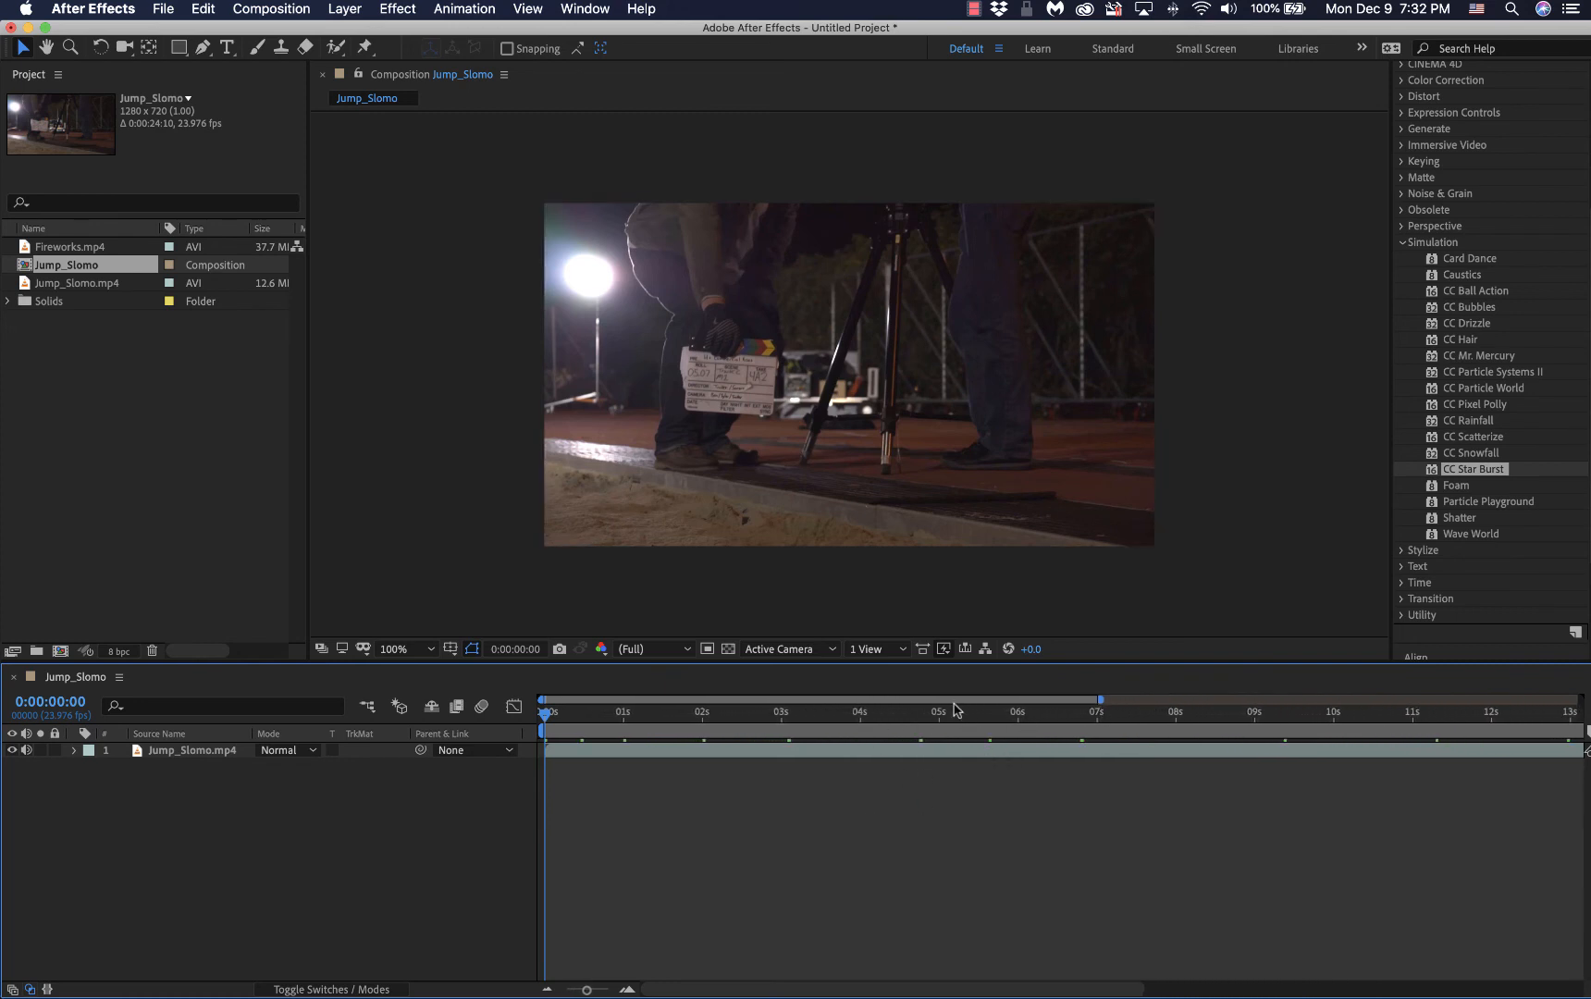
{"action": "left_click_drag", "start_coordinate": [957, 700], "coordinate": [805, 703]}
{"action": "left_click_drag", "start_coordinate": [1101, 699], "coordinate": [1580, 700]}
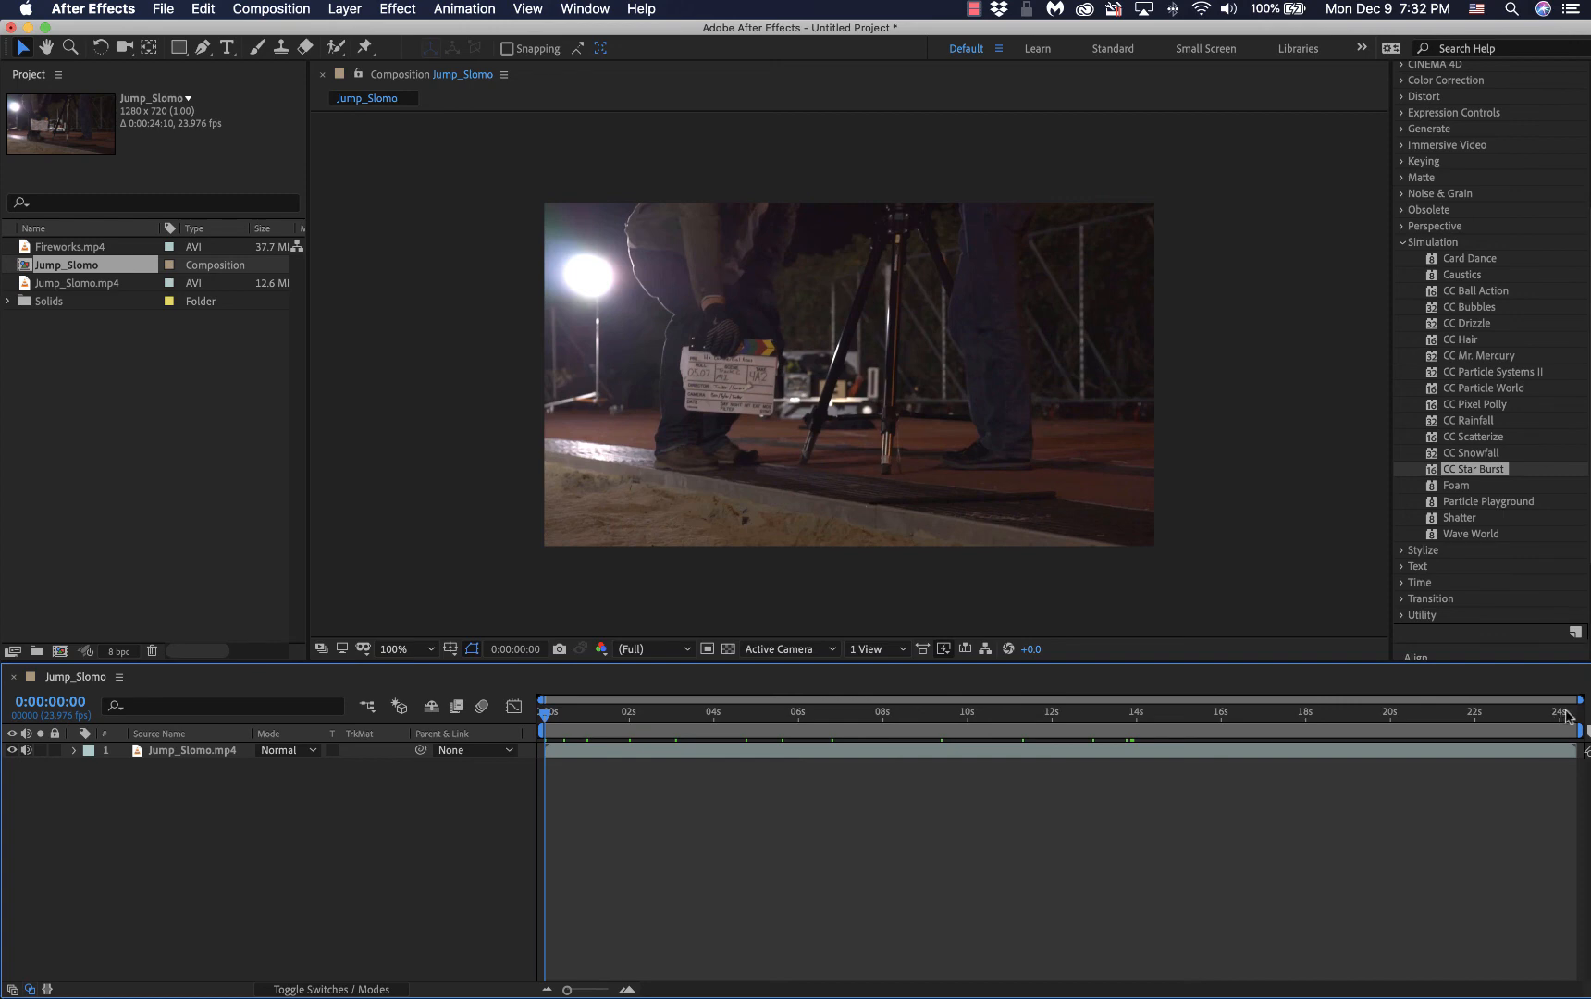
{"action": "left_click_drag", "start_coordinate": [1580, 700], "coordinate": [1099, 699]}
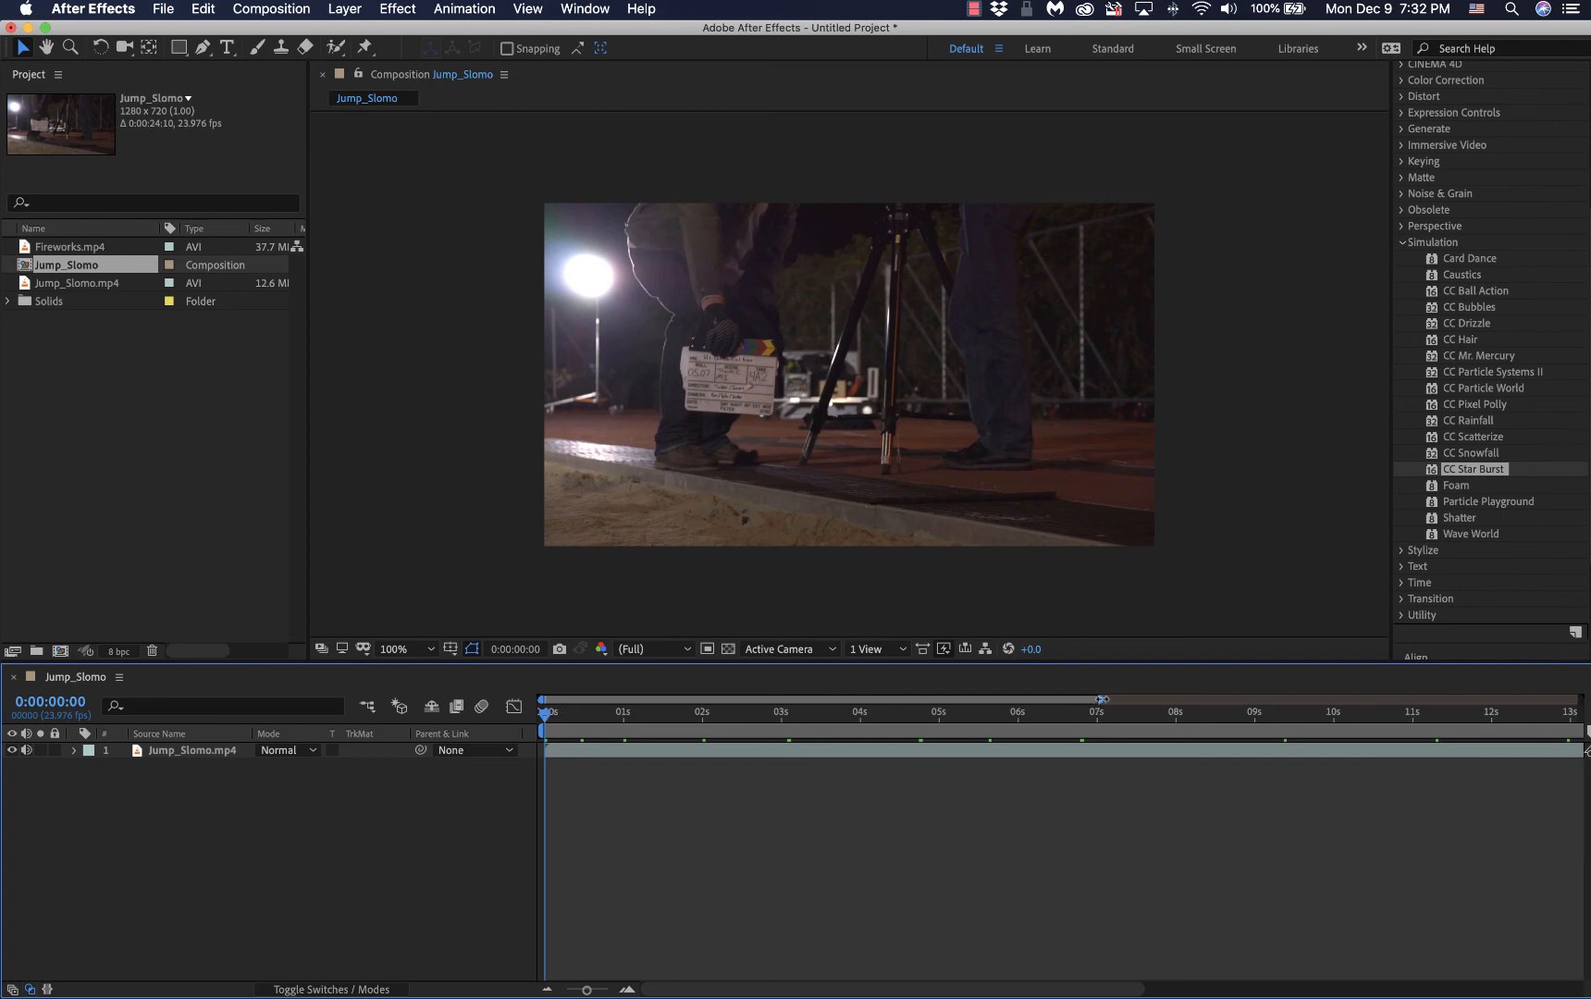
{"action": "left_click_drag", "start_coordinate": [1101, 699], "coordinate": [1263, 700]}
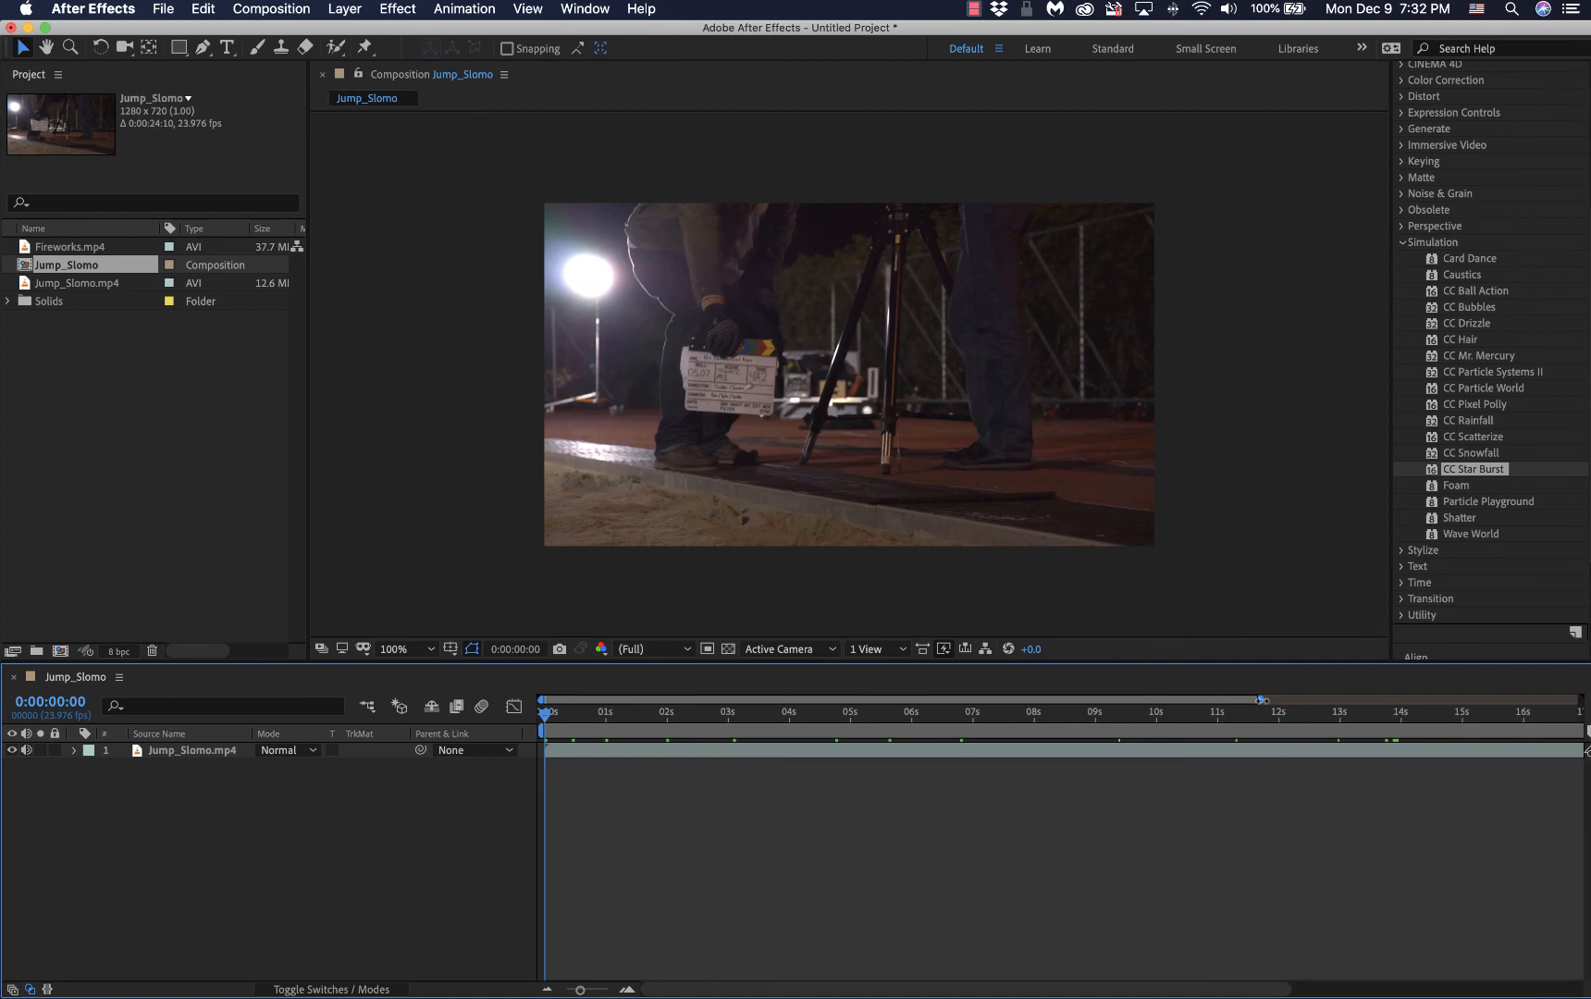
{"action": "left_click_drag", "start_coordinate": [1263, 701], "coordinate": [1581, 701]}
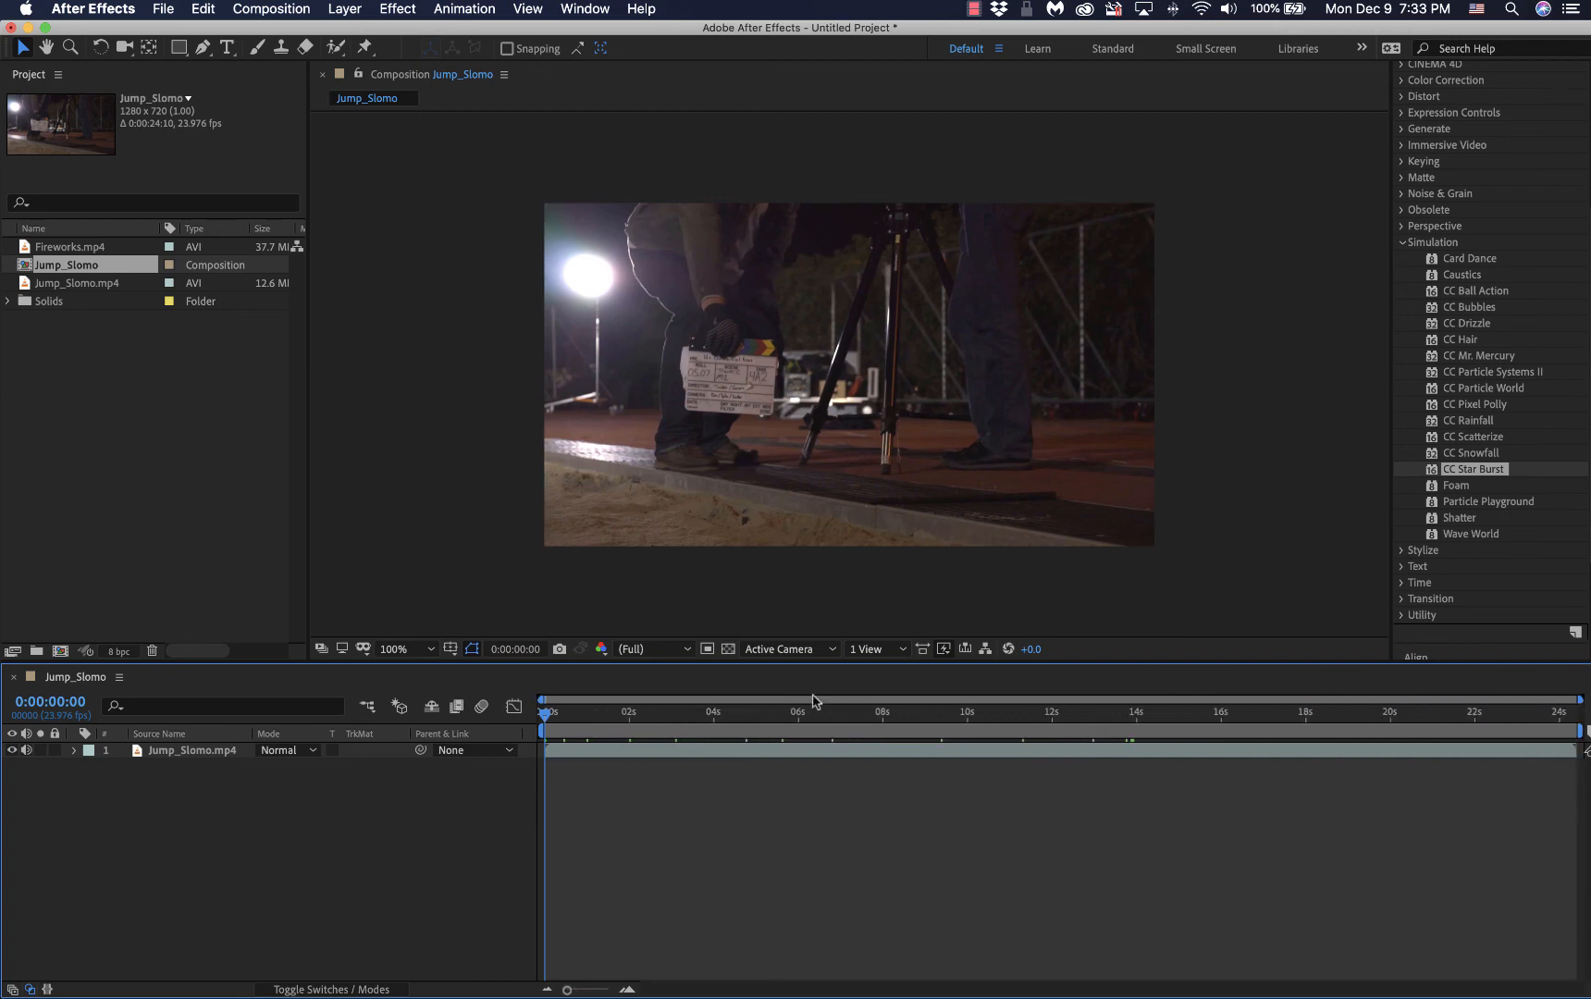
Step: Add the Jump_Slomo composition to the Render Queue and show how to switch between its timeline and the queue
{"action": "left_click", "coordinate": [278, 11]}
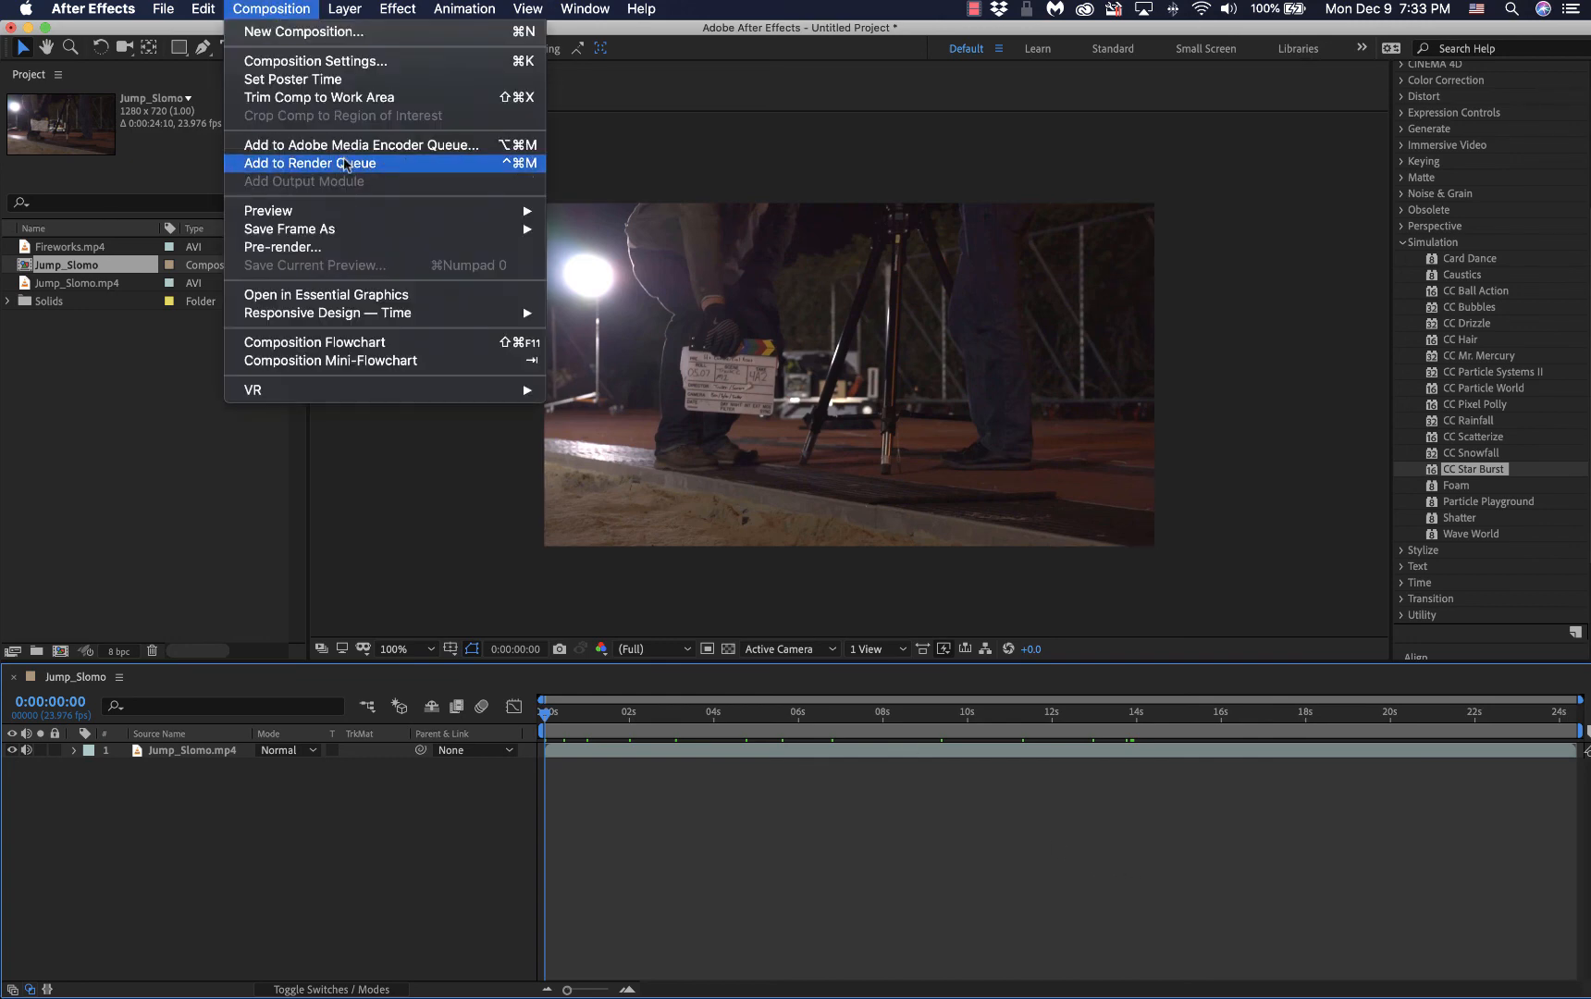
{"action": "left_click", "coordinate": [345, 164]}
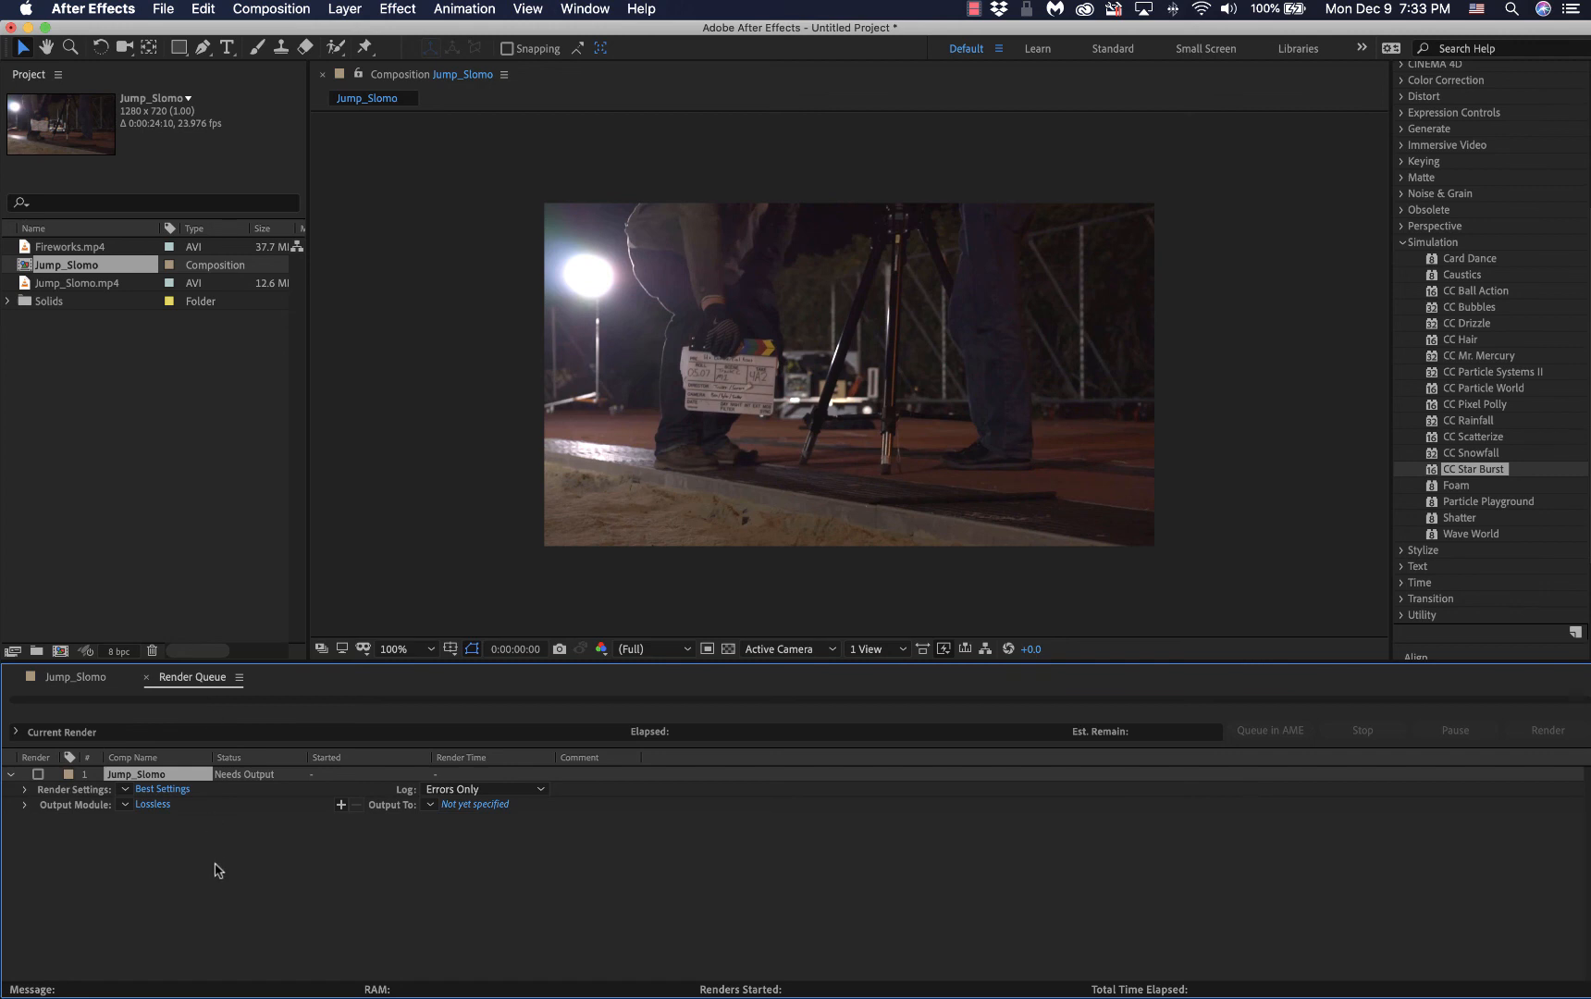
{"action": "left_click", "coordinate": [56, 684]}
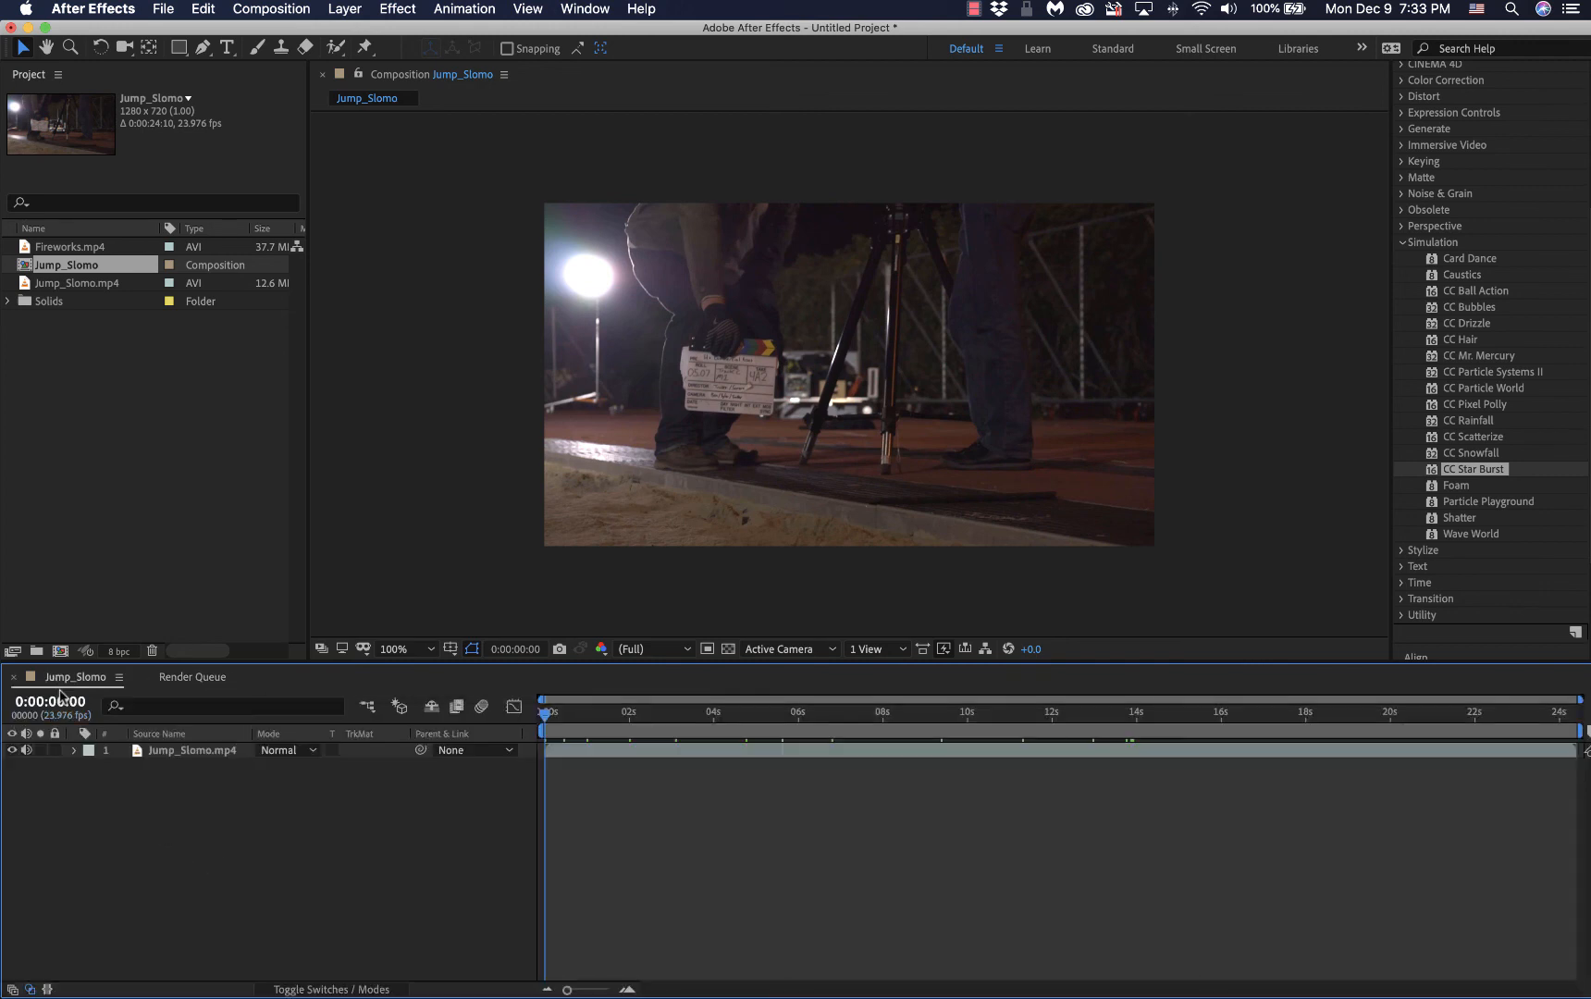
{"action": "left_click", "coordinate": [194, 678]}
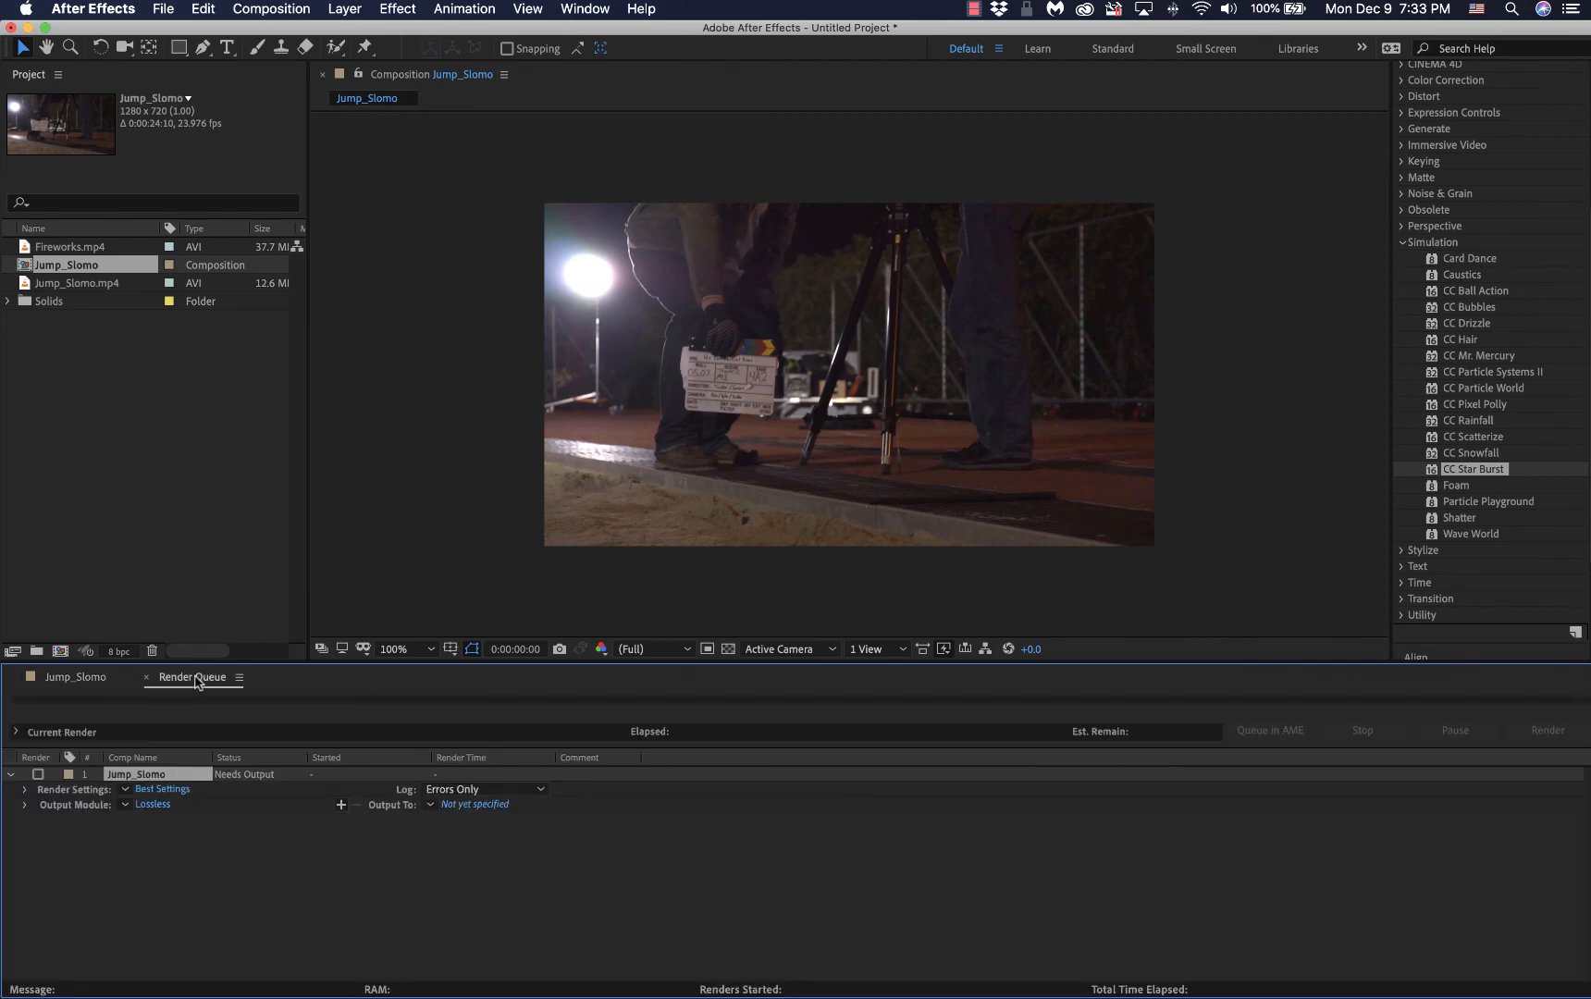
{"action": "left_click", "coordinate": [80, 681]}
{"action": "left_click", "coordinate": [195, 680]}
{"action": "left_click", "coordinate": [91, 681]}
{"action": "left_click", "coordinate": [190, 681]}
{"action": "left_click", "coordinate": [77, 681]}
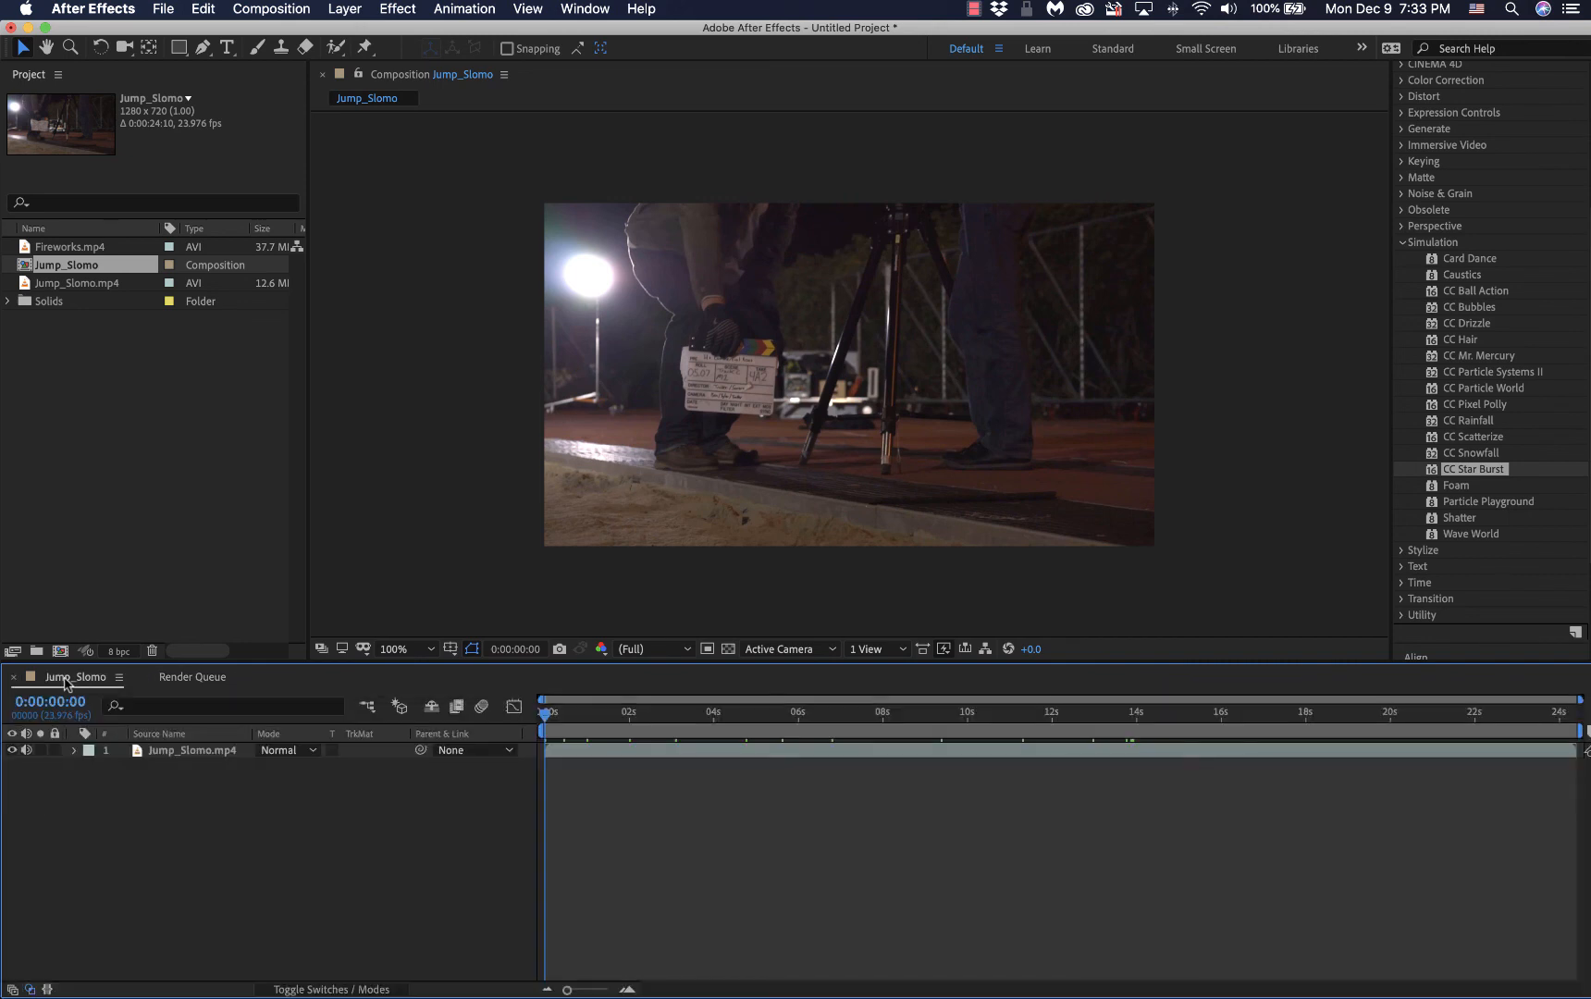
{"action": "left_click", "coordinate": [197, 678]}
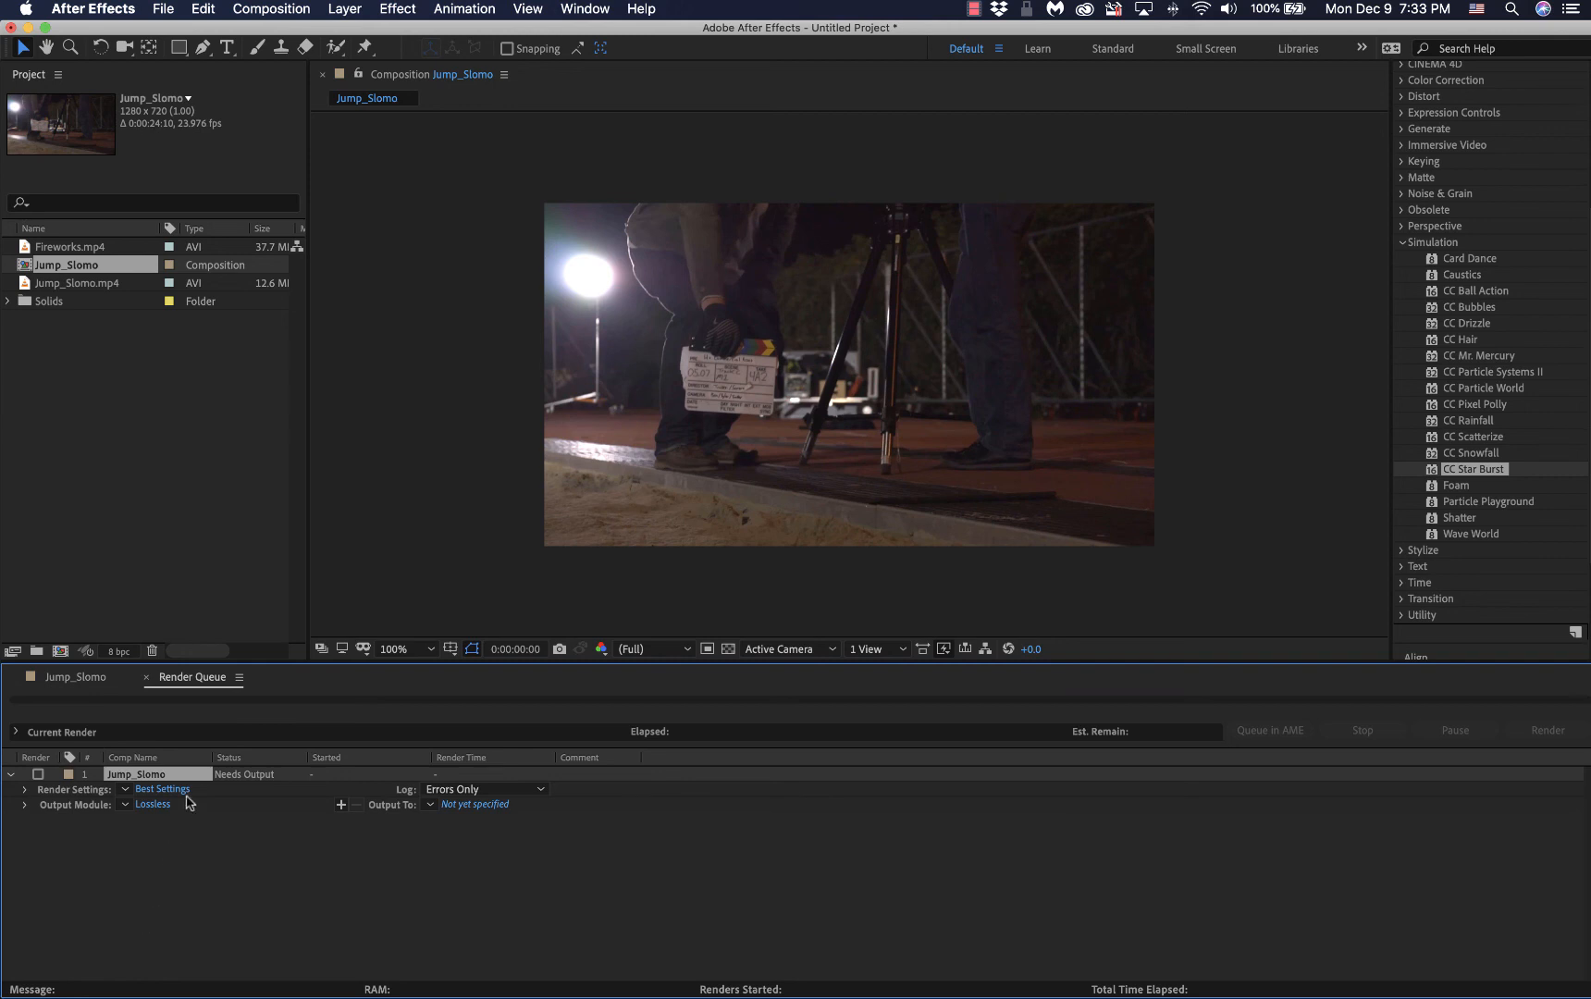
Step: Set the render output to a QuickTime movie on the Desktop, named with the person's first and last name joined by an underscore, and render it
{"action": "left_click", "coordinate": [470, 805]}
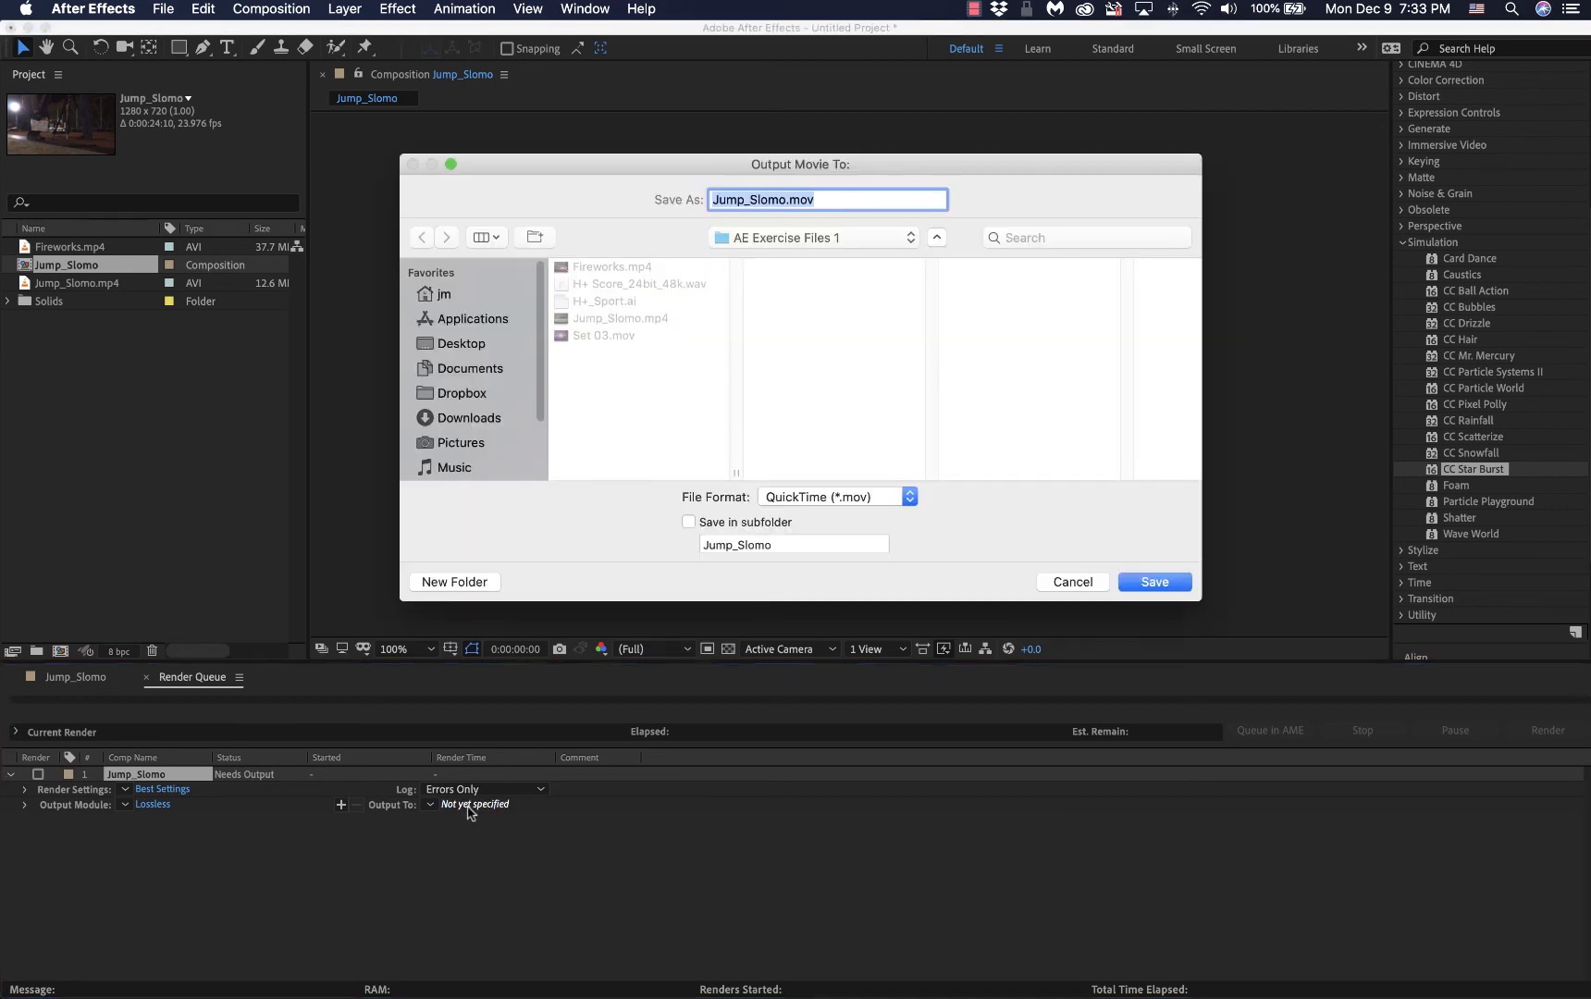
{"action": "left_click", "coordinate": [492, 338]}
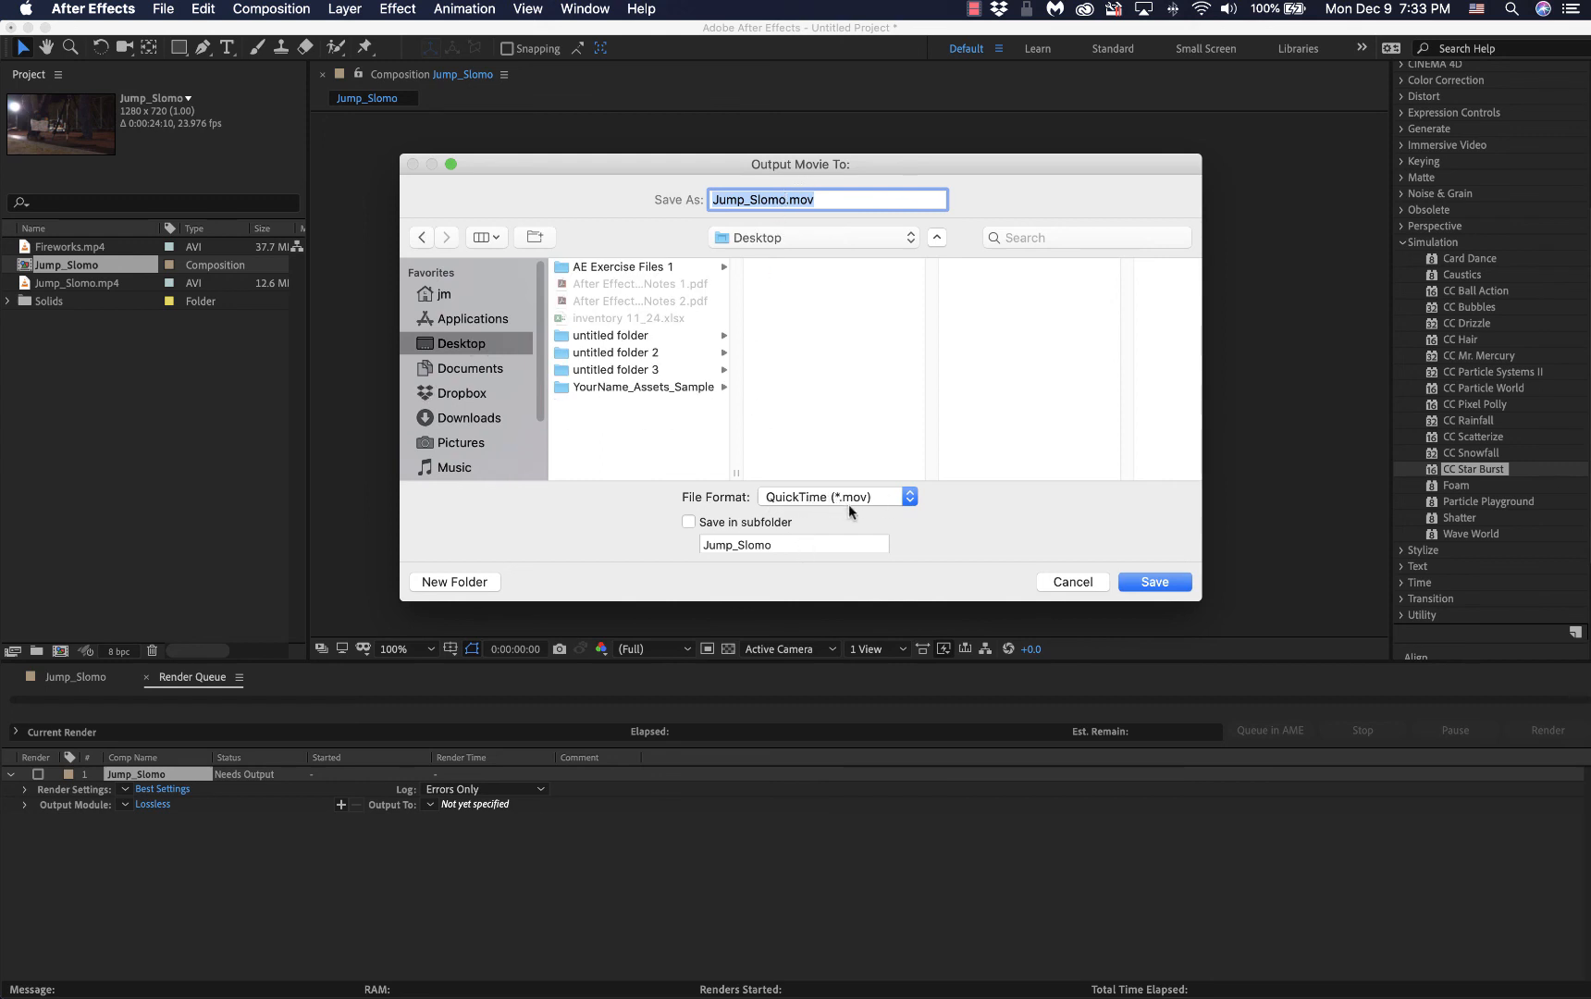
{"action": "left_click", "coordinate": [787, 199]}
{"action": "left_click_drag", "start_coordinate": [783, 201], "coordinate": [720, 206]}
{"action": "key", "text": "BackSpace"}
{"action": "type", "text": "ohn_"}
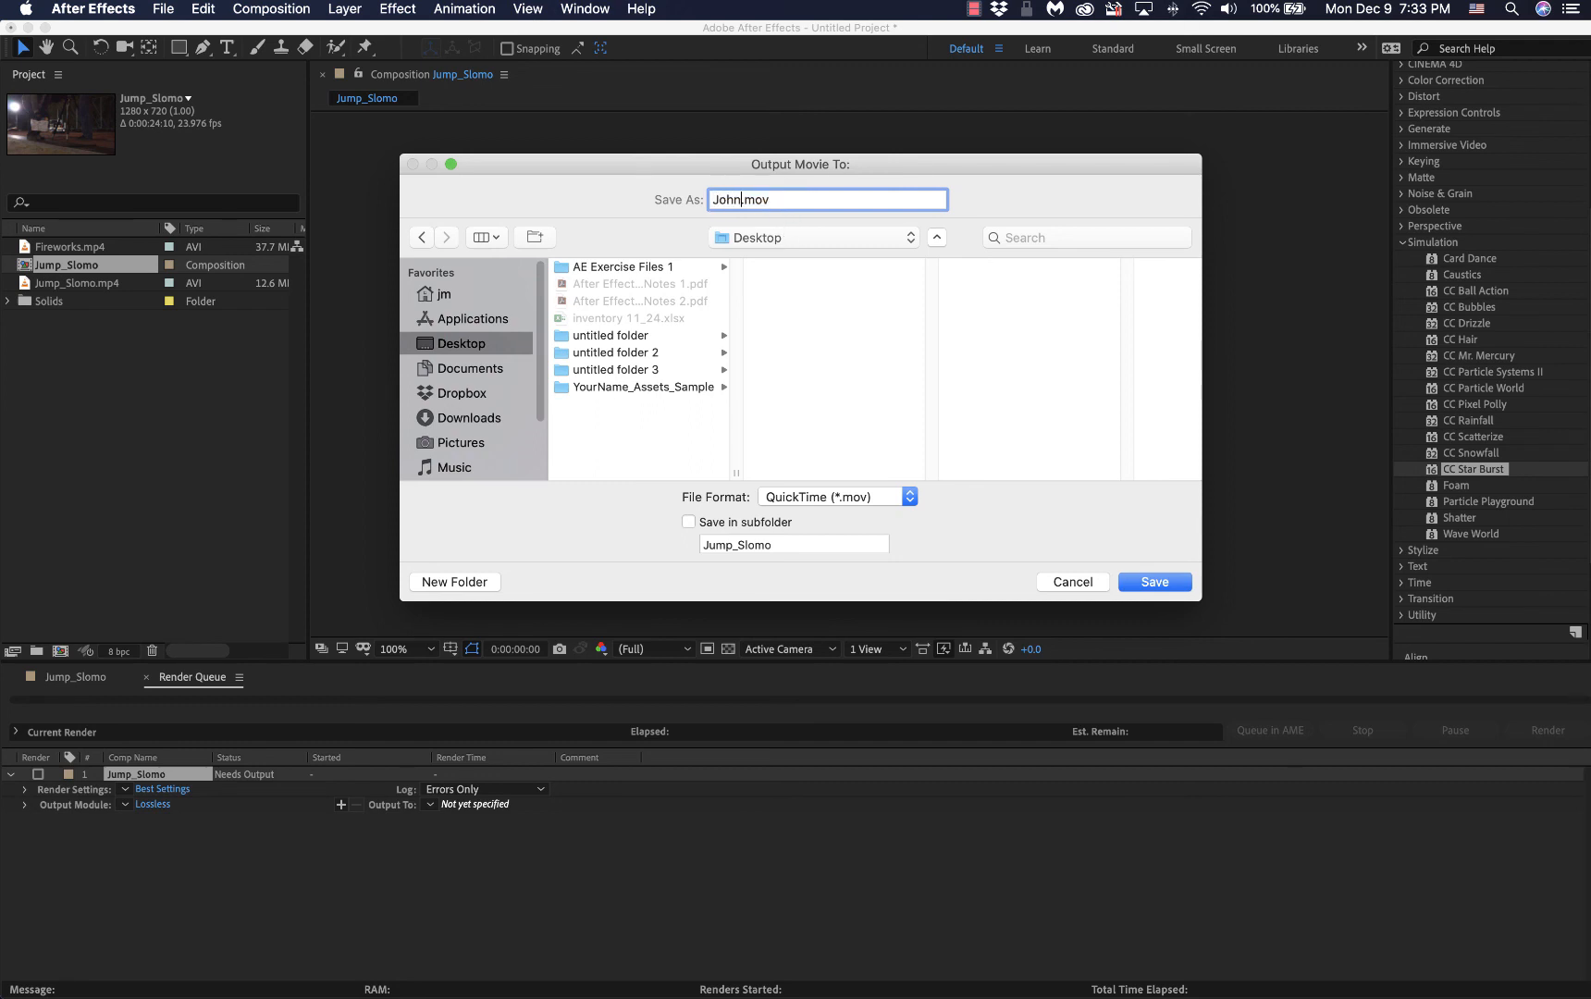
{"action": "type", "text": "Doe"}
{"action": "left_click", "coordinate": [1146, 585]}
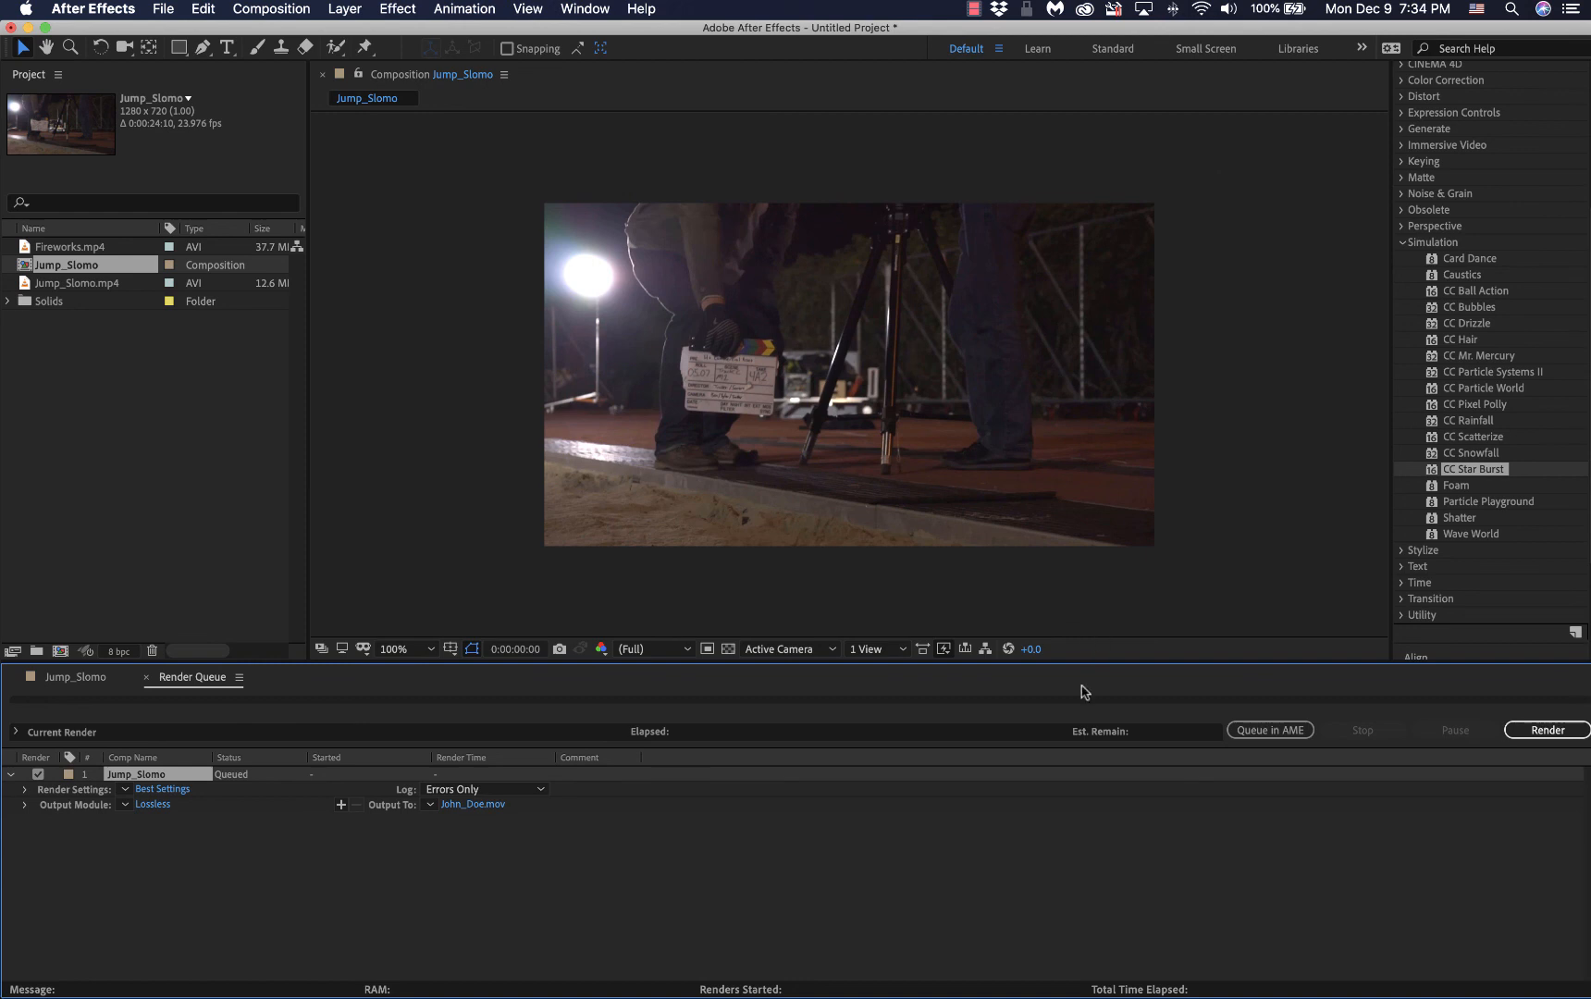
{"action": "left_click", "coordinate": [1527, 731]}
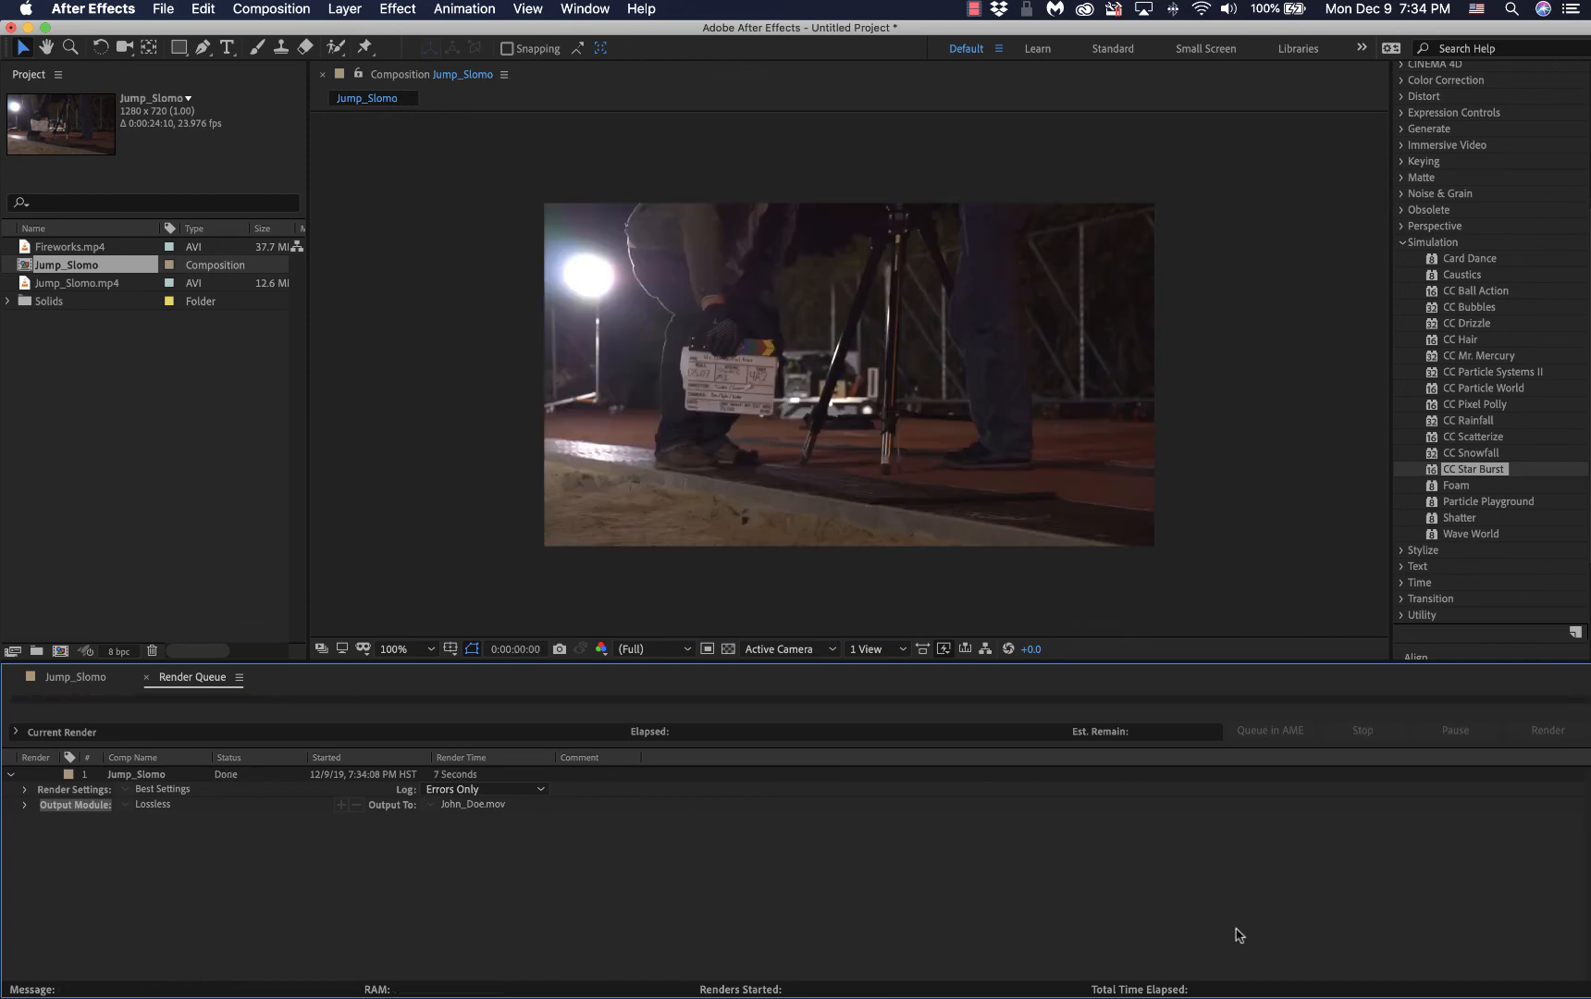
Step: Play the rendered movie from the desktop in VLC to check it, pause it and close the player
{"action": "mouse_move", "coordinate": [1588, 994]}
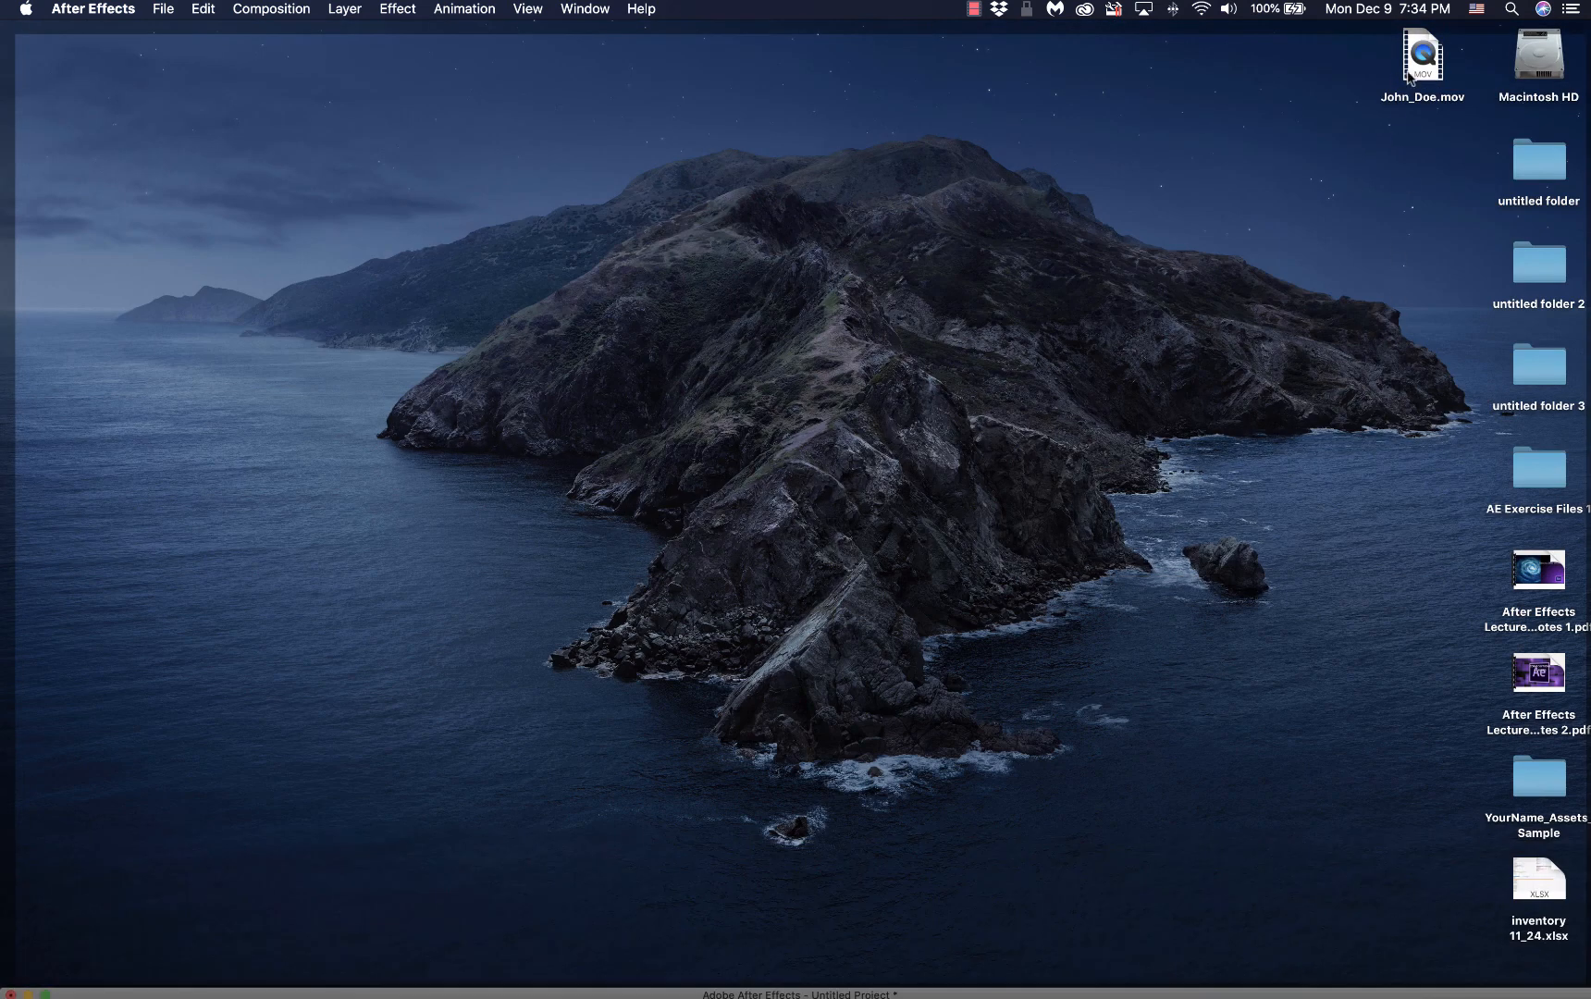
{"action": "left_click_drag", "start_coordinate": [1421, 67], "coordinate": [1187, 976]}
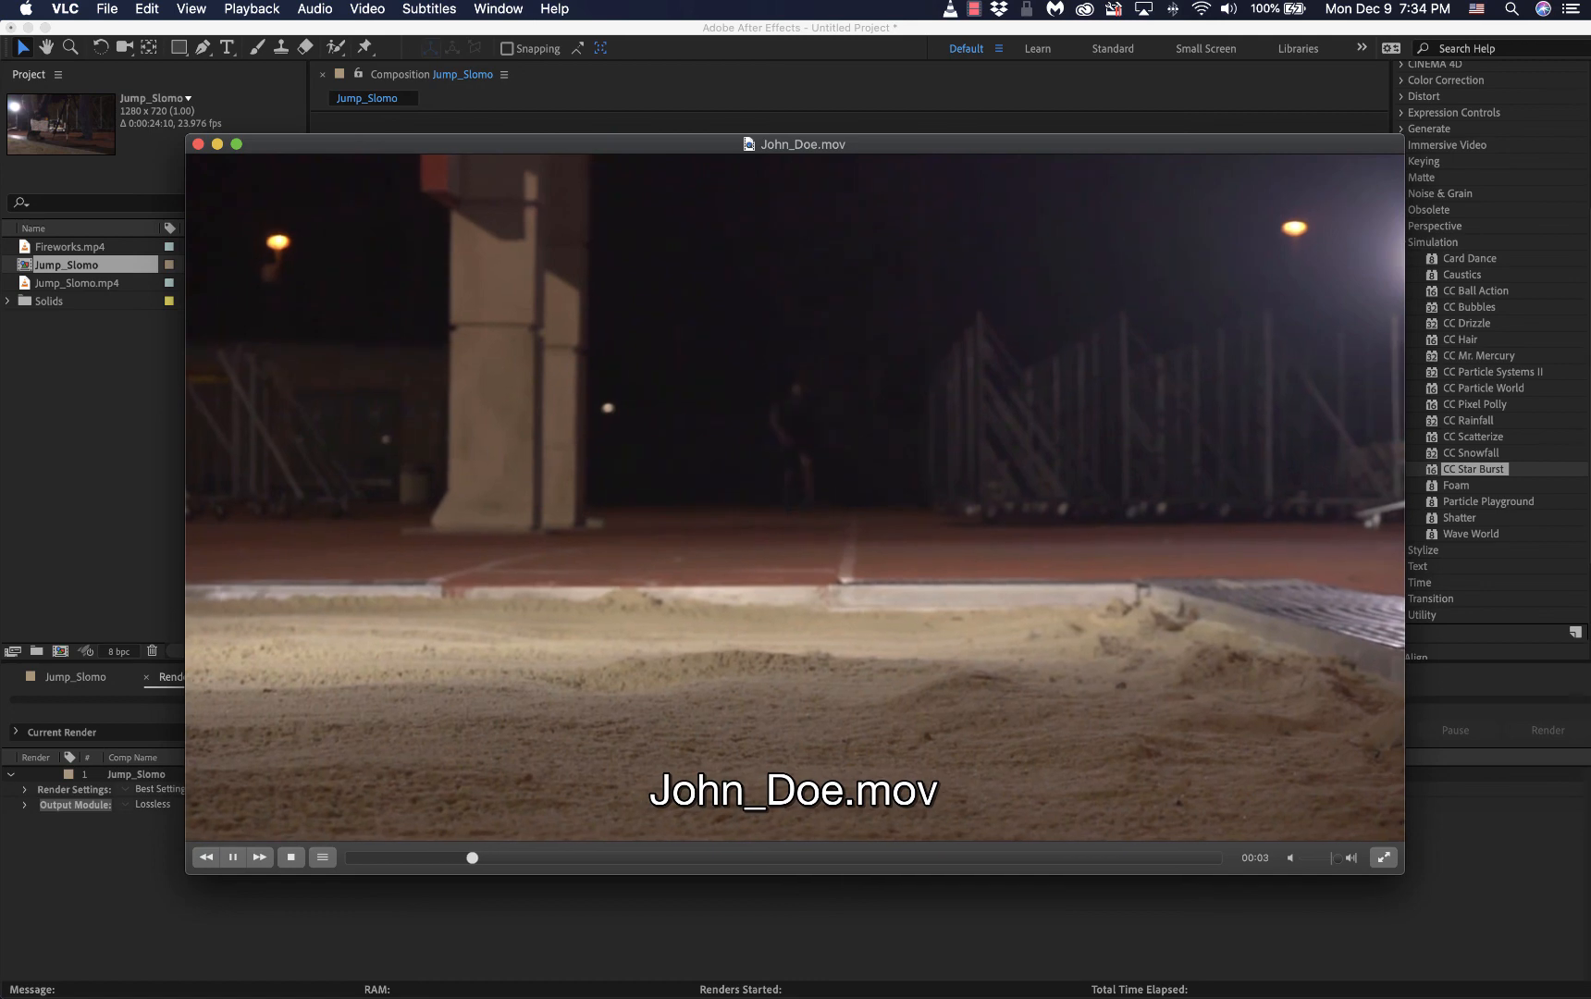
{"action": "key", "text": "space"}
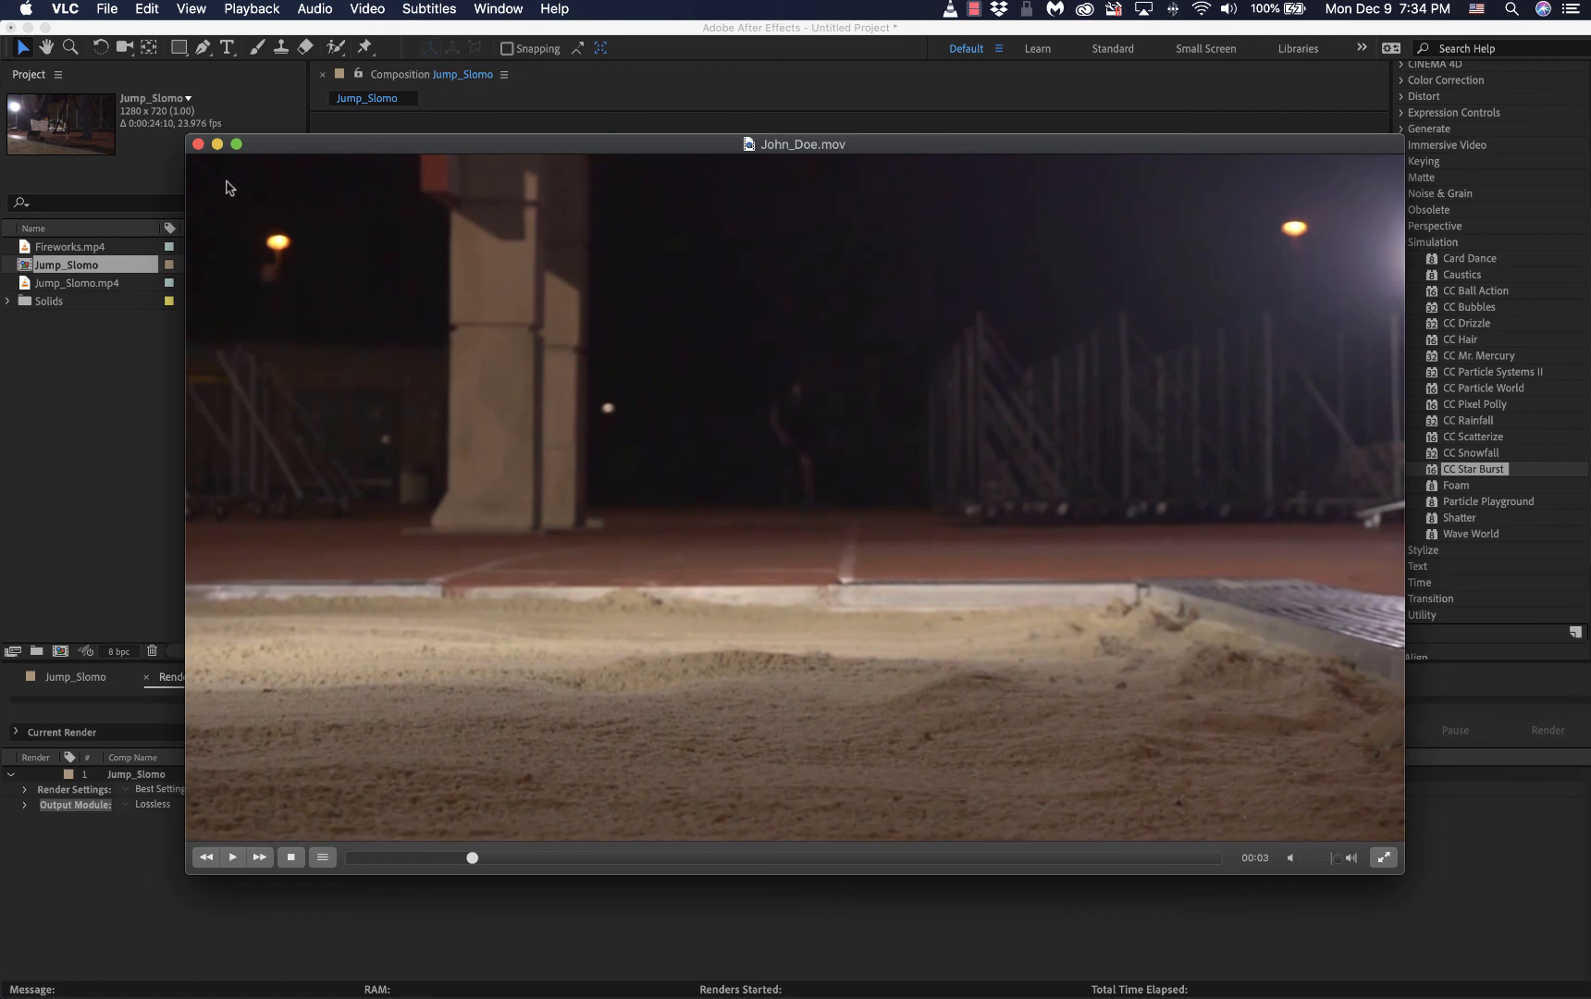
{"action": "left_click", "coordinate": [198, 145]}
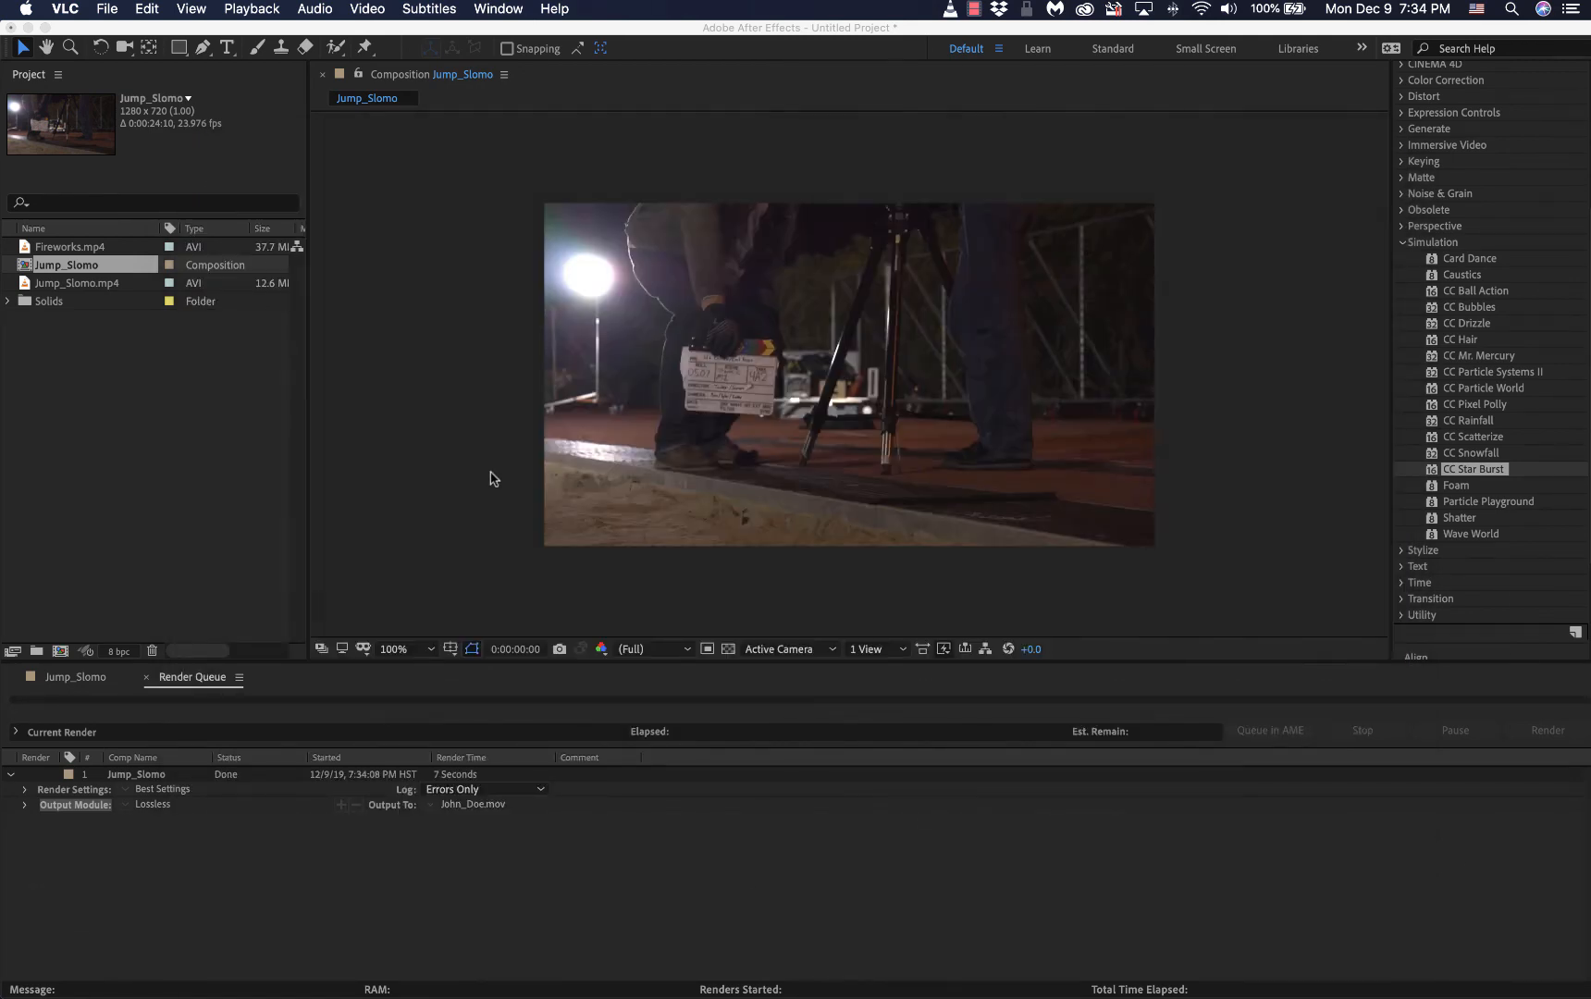